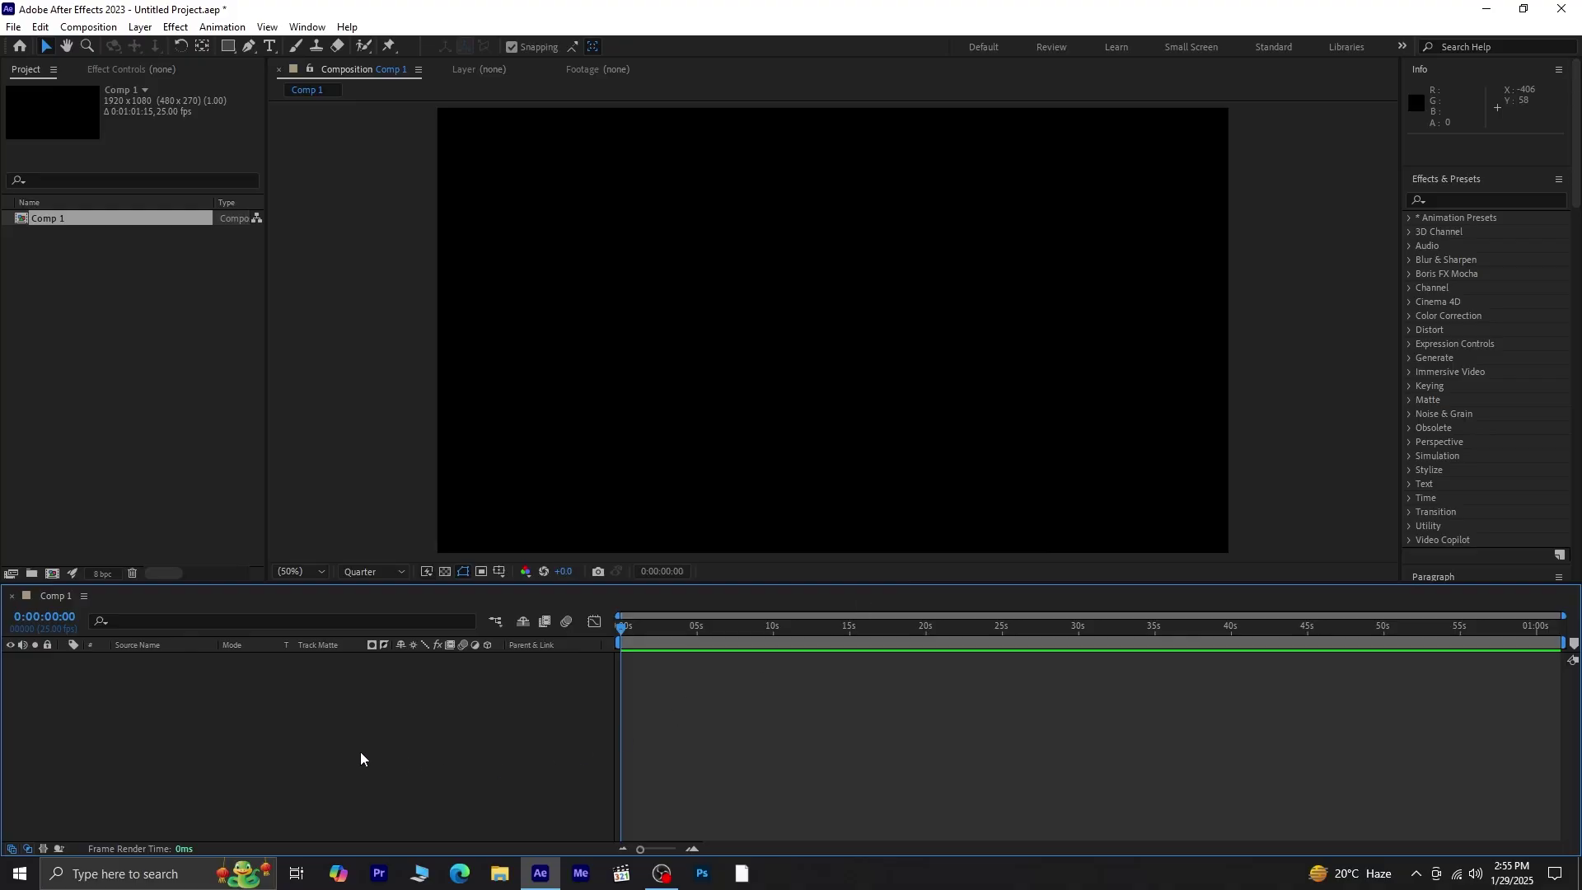
Draw a rounded rectangle about 442 × 170 px just up and left of the composition's center and center its anchor point.
{"action": "left_click_drag", "start_coordinate": [224, 49], "coordinate": [280, 62]}
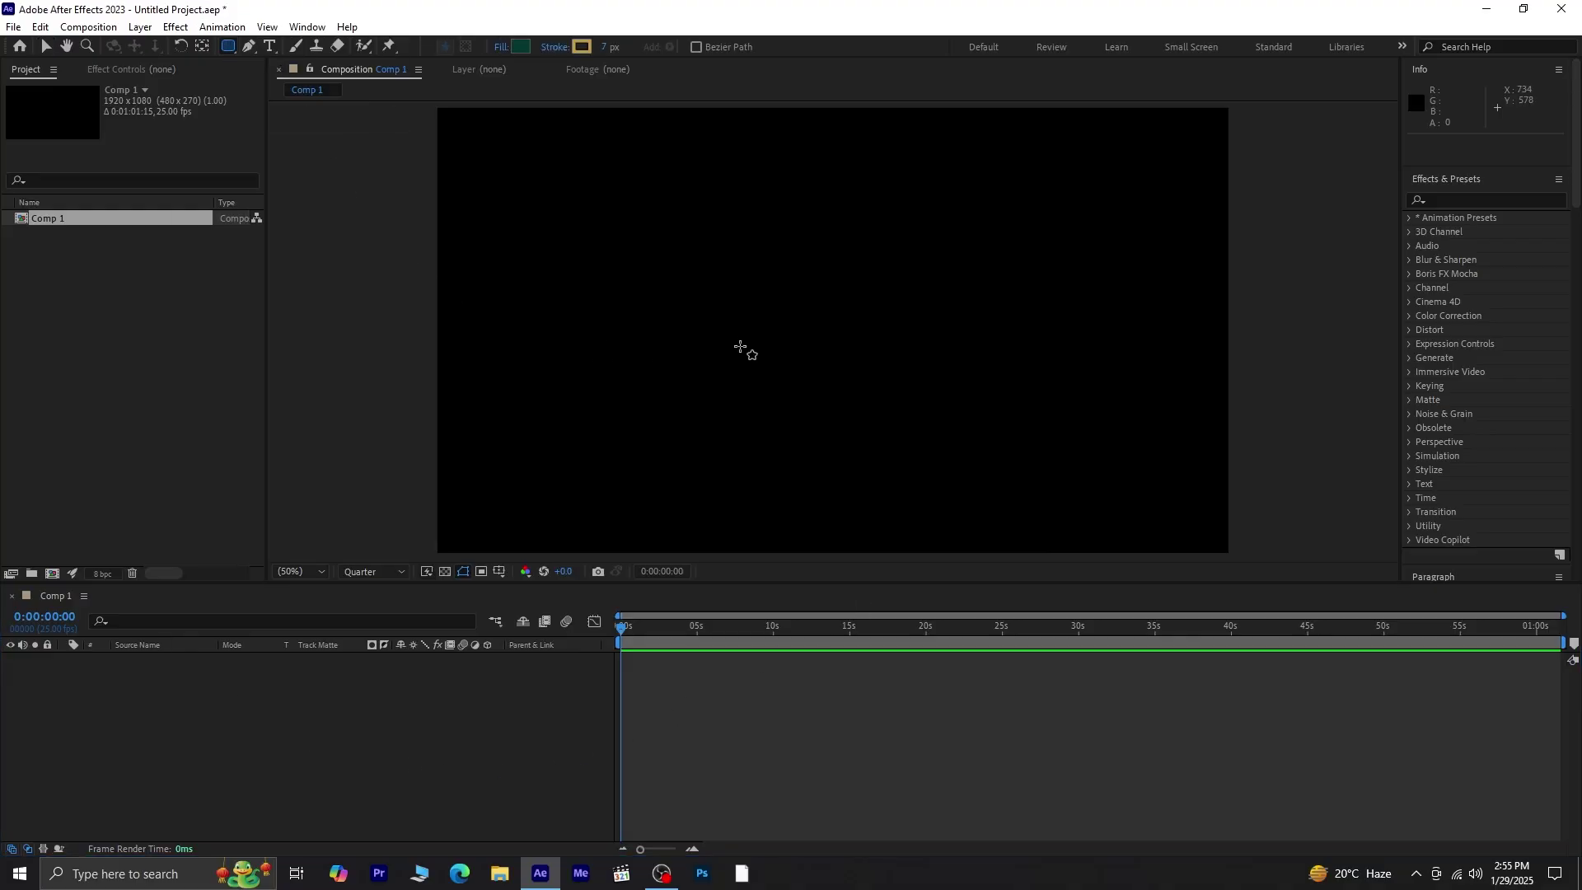
{"action": "left_click_drag", "start_coordinate": [657, 294], "coordinate": [838, 363]}
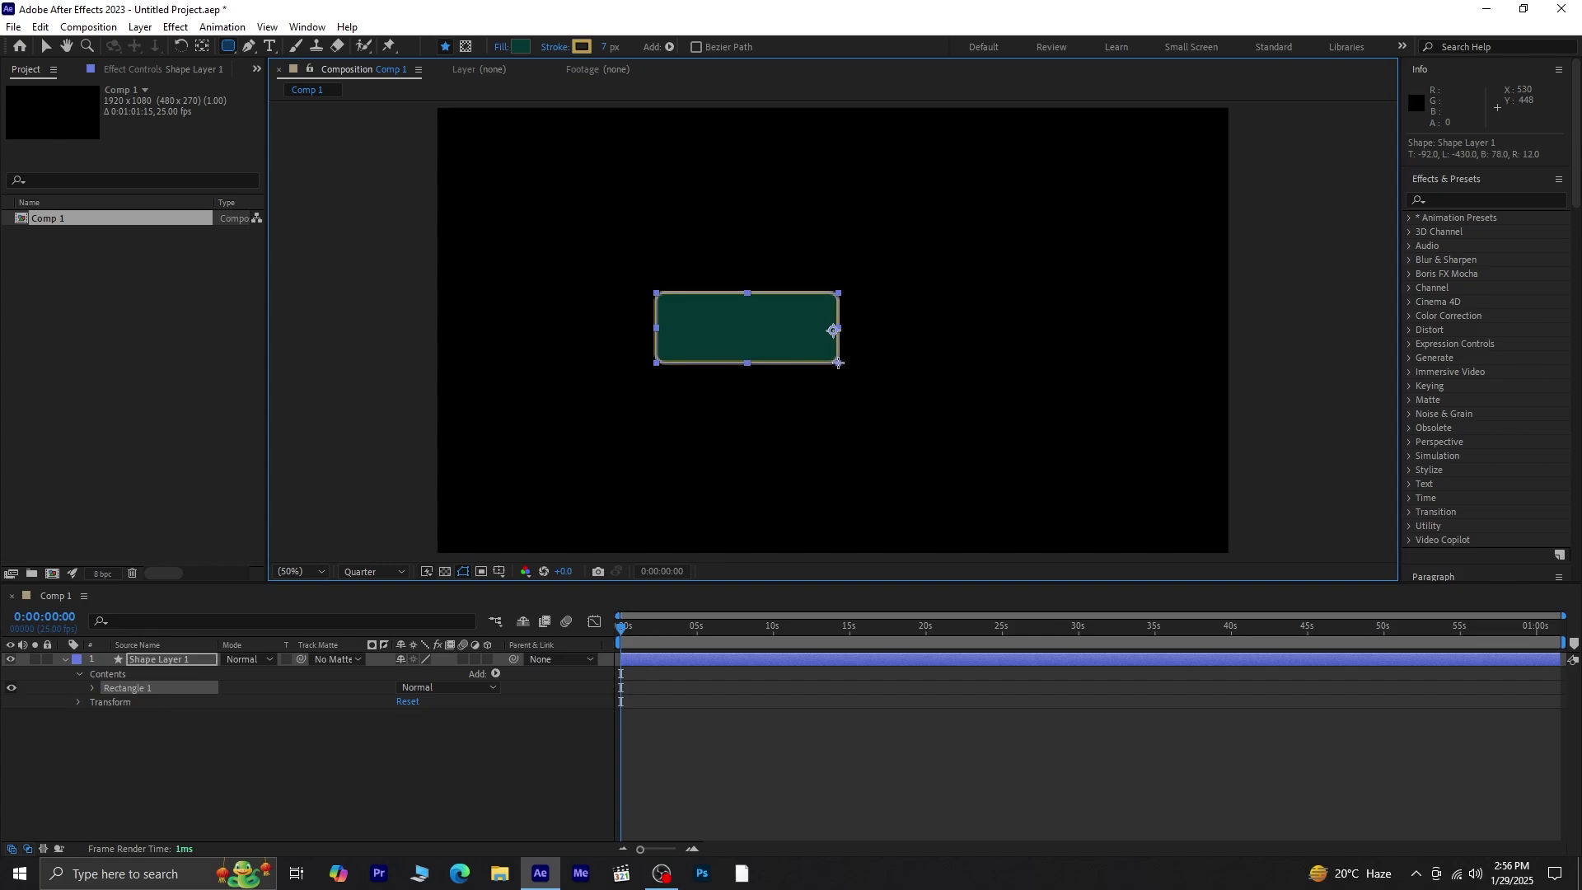
{"action": "left_click", "coordinate": [203, 47]}
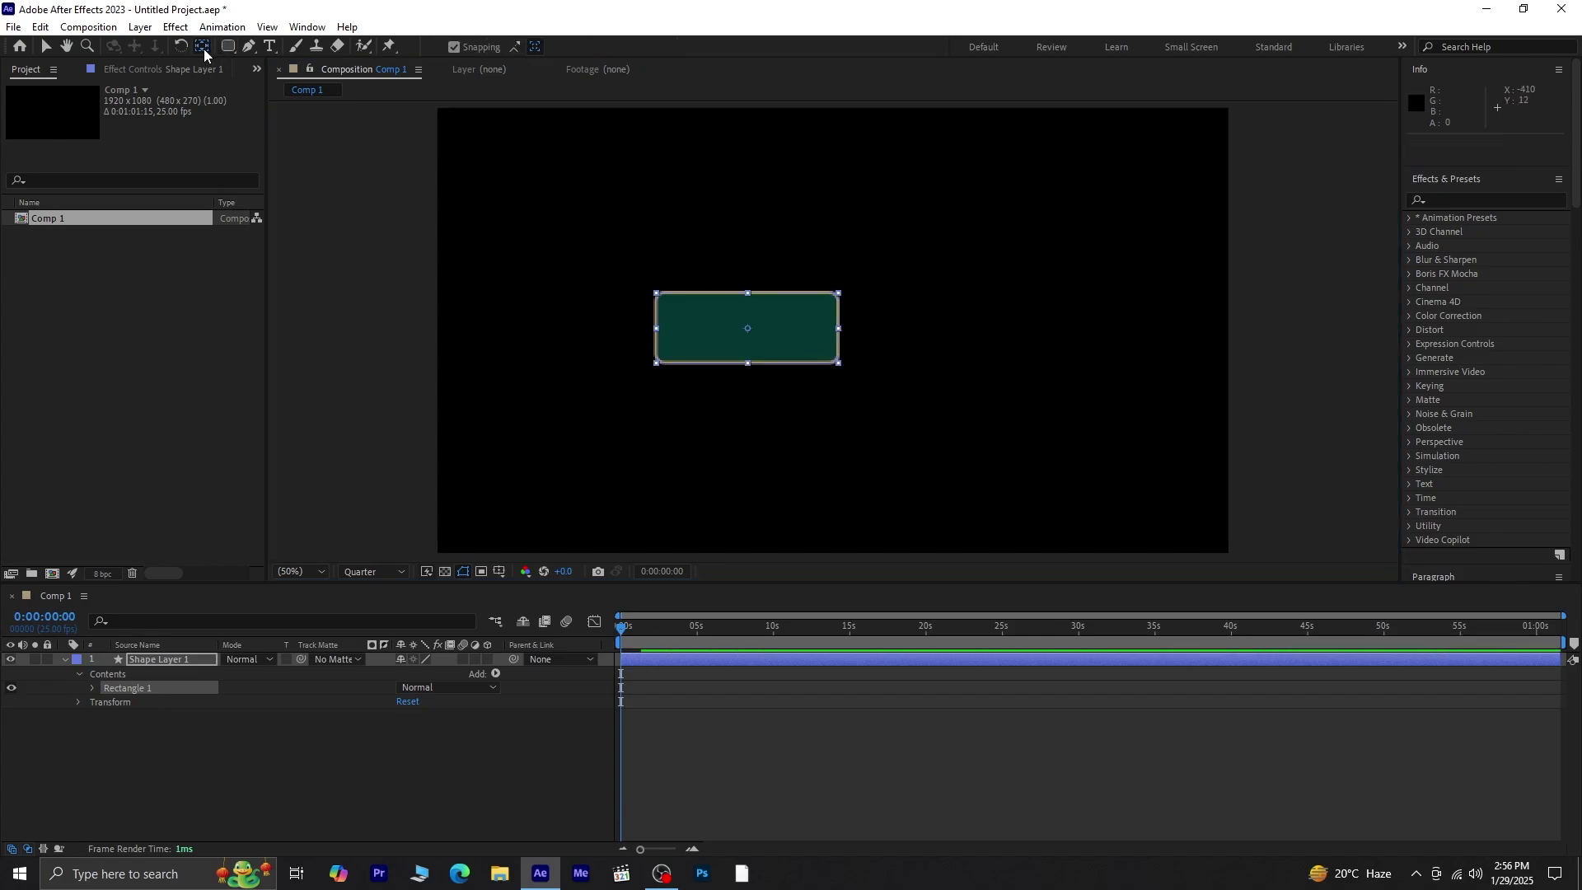
Remove the rounded rectangle's fill by setting its fill type to None.
{"action": "left_click", "coordinate": [229, 47]}
{"action": "left_click", "coordinate": [502, 47]}
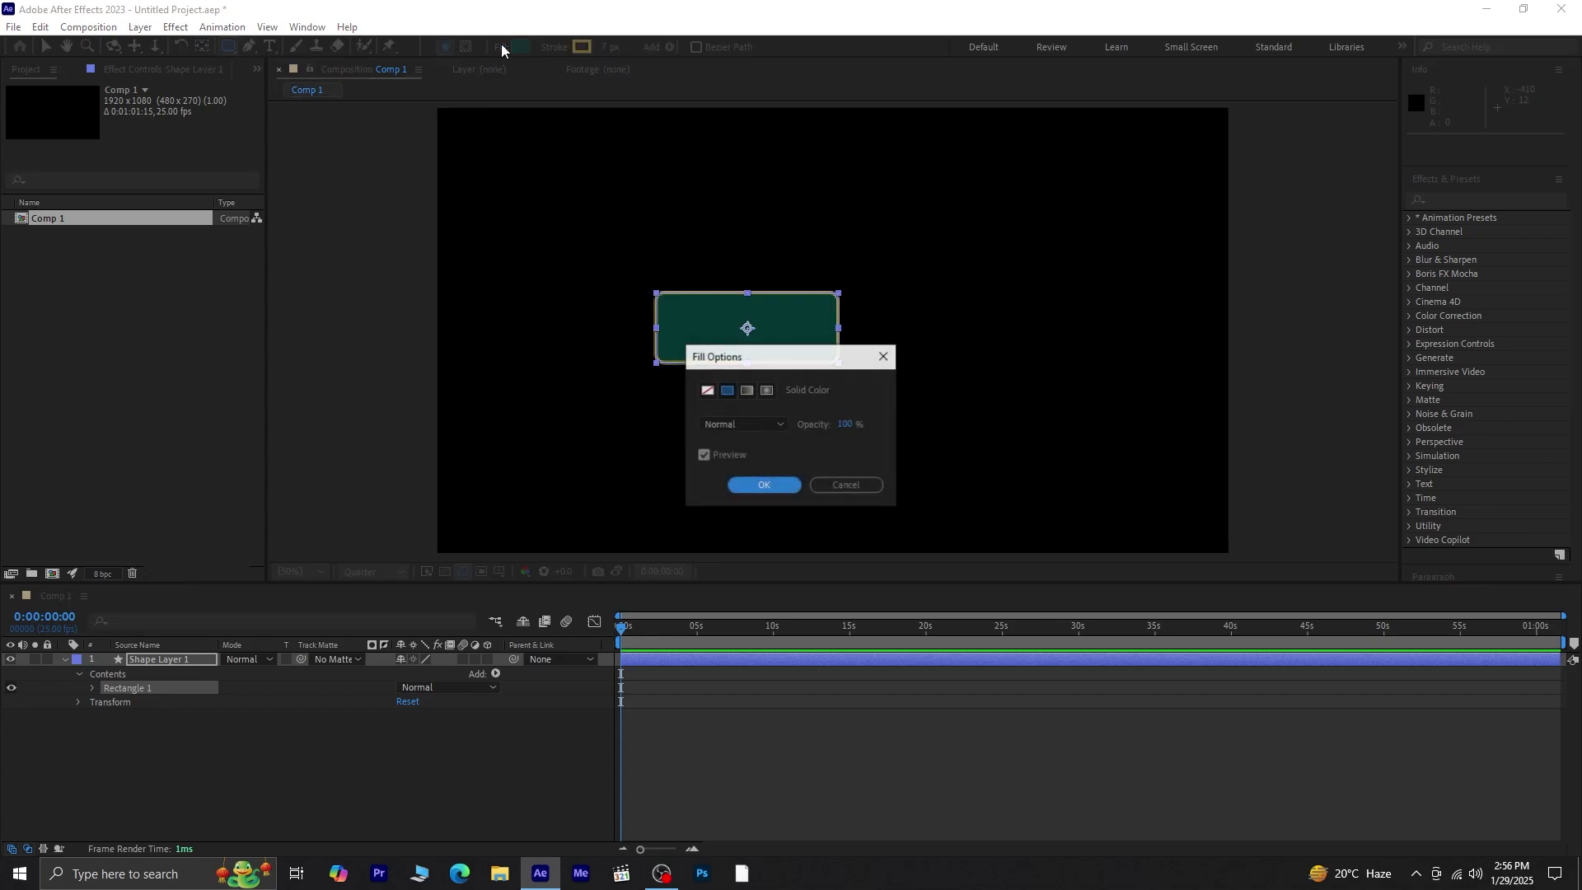
{"action": "left_click", "coordinate": [707, 393]}
{"action": "left_click", "coordinate": [753, 481]}
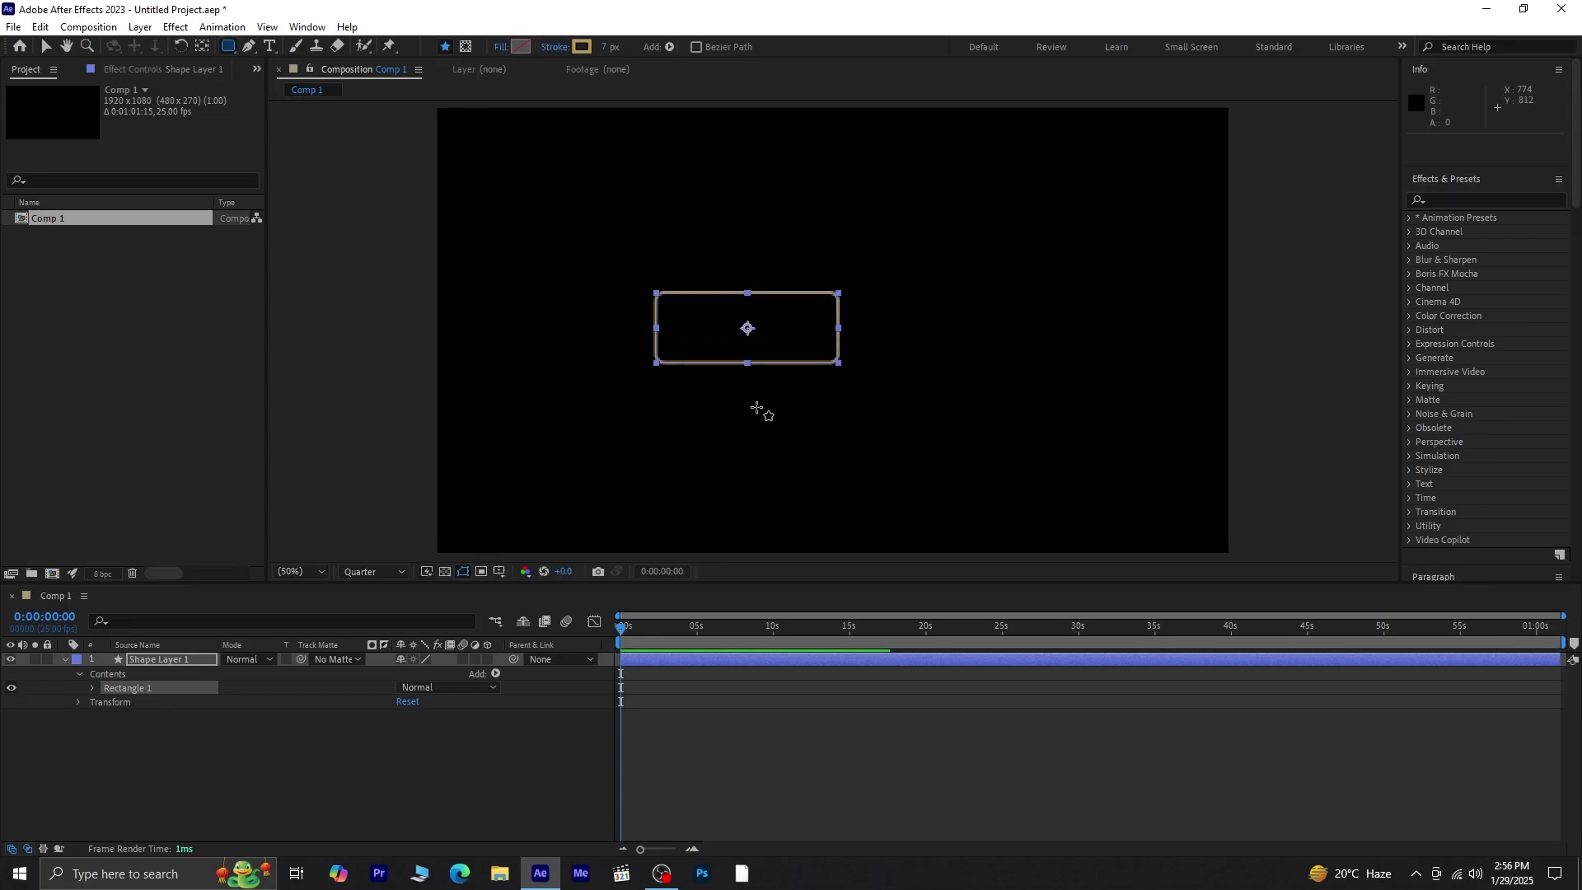
Change the rectangle's stroke color to white and set the stroke width to 30 px.
{"action": "left_click", "coordinate": [577, 47]}
{"action": "mouse_move", "coordinate": [252, 404]}
{"action": "left_mouse_down"}
{"action": "mouse_move", "coordinate": [219, 406]}
{"action": "mouse_move", "coordinate": [130, 325]}
{"action": "left_mouse_up"}
{"action": "left_click", "coordinate": [527, 343]}
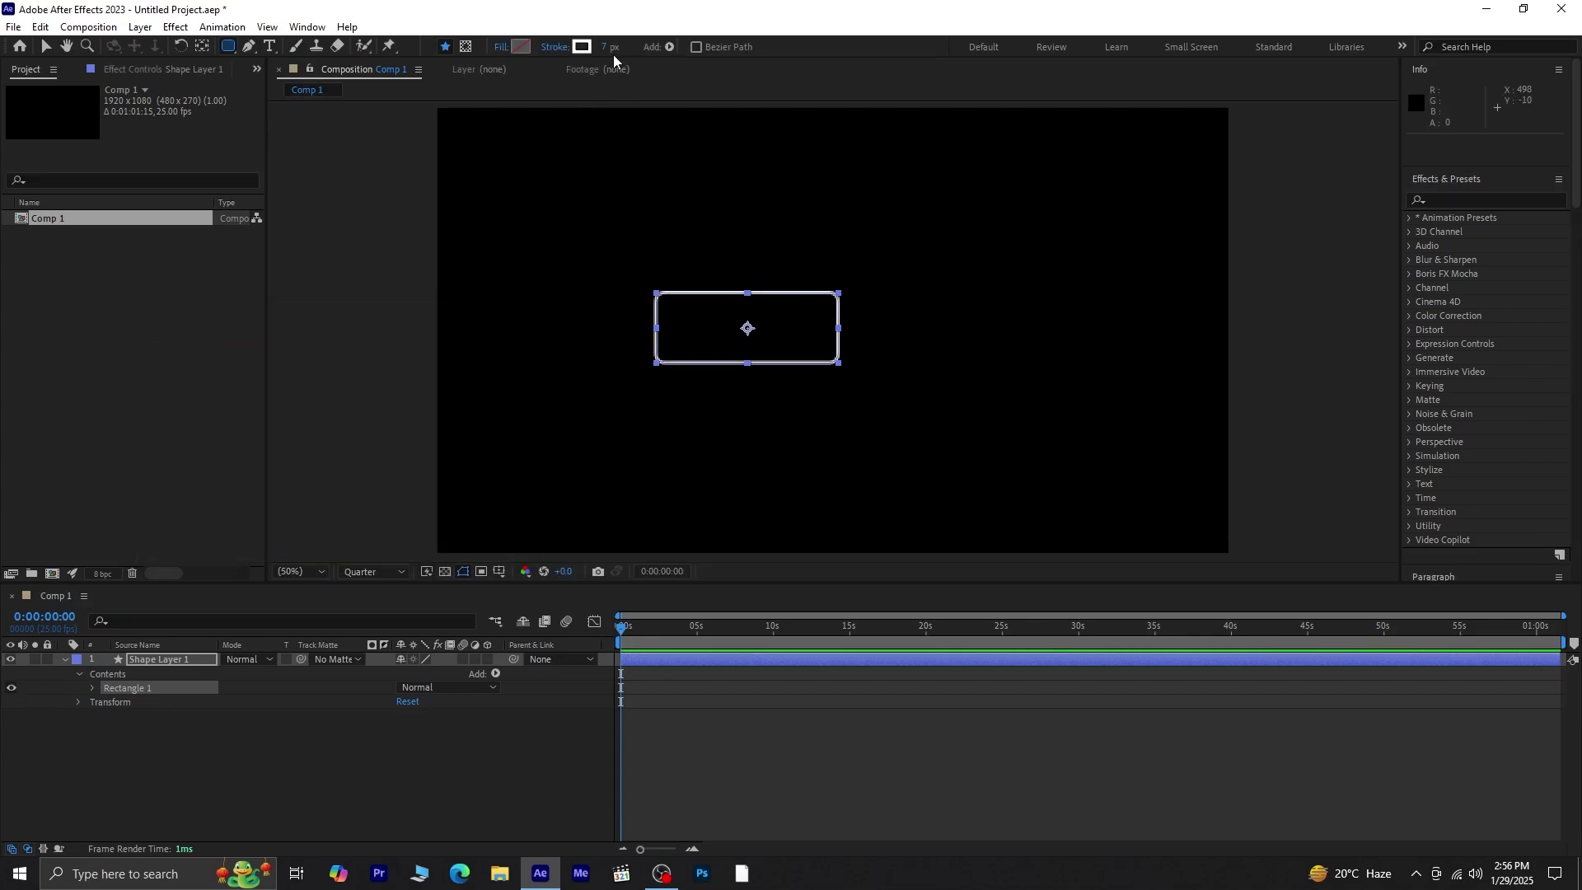
{"action": "left_click", "coordinate": [613, 45]}
{"action": "type", "text": "30"}
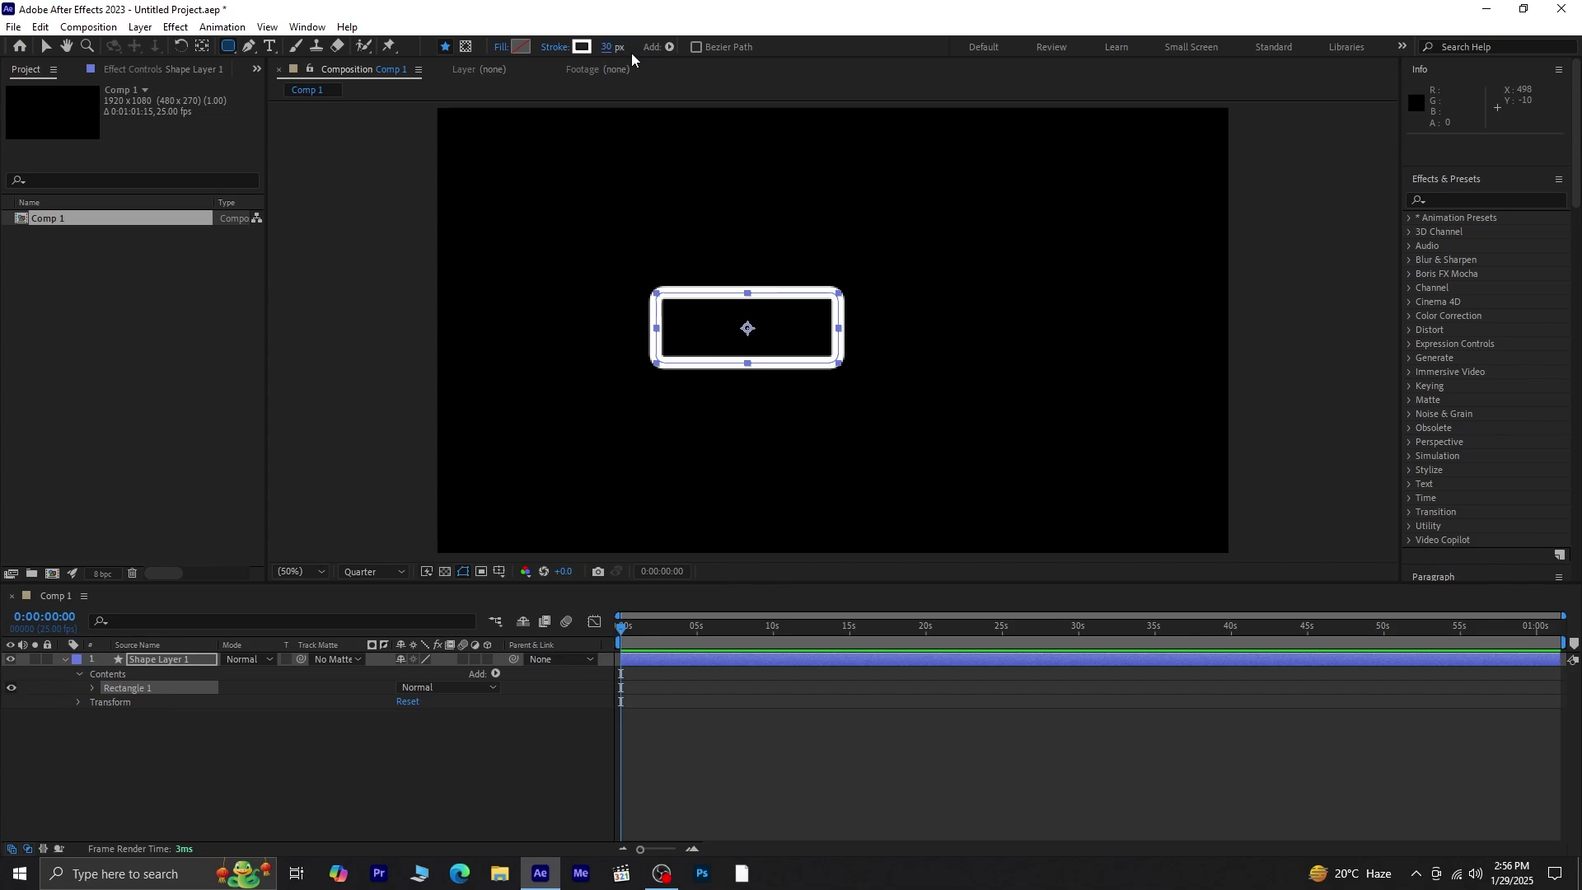
Raise the rectangle path's roundness to about 412 for fully rounded ends, and collapse the layer's properties.
{"action": "left_click", "coordinate": [92, 688]}
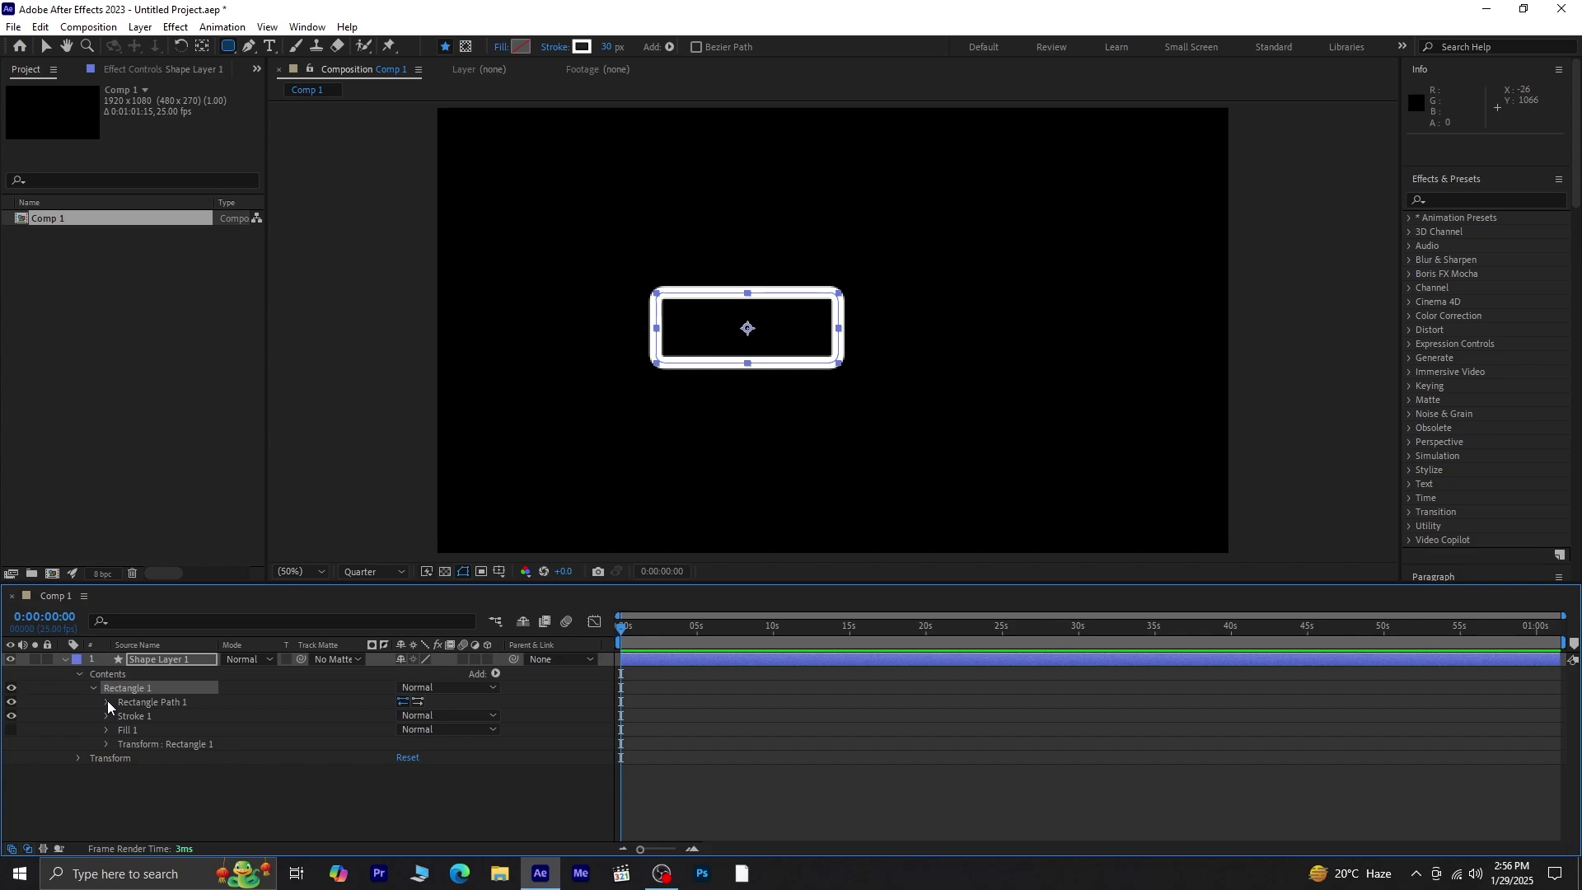
{"action": "left_click", "coordinate": [107, 703]}
{"action": "left_click_drag", "start_coordinate": [413, 750], "coordinate": [722, 739]}
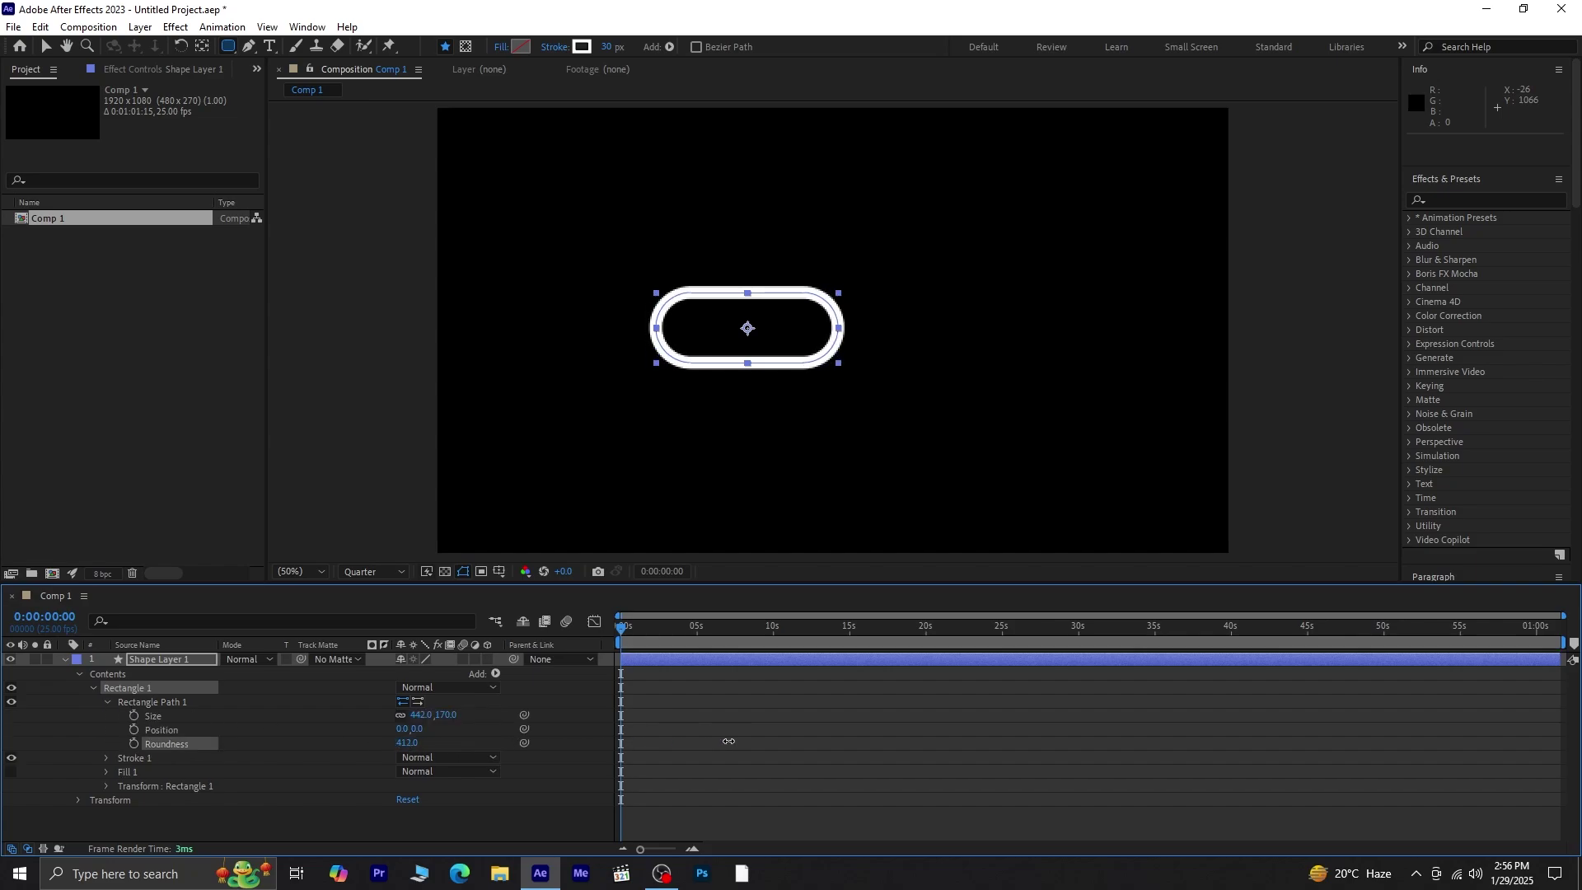
{"action": "left_click", "coordinate": [106, 702]}
{"action": "left_click", "coordinate": [93, 688]}
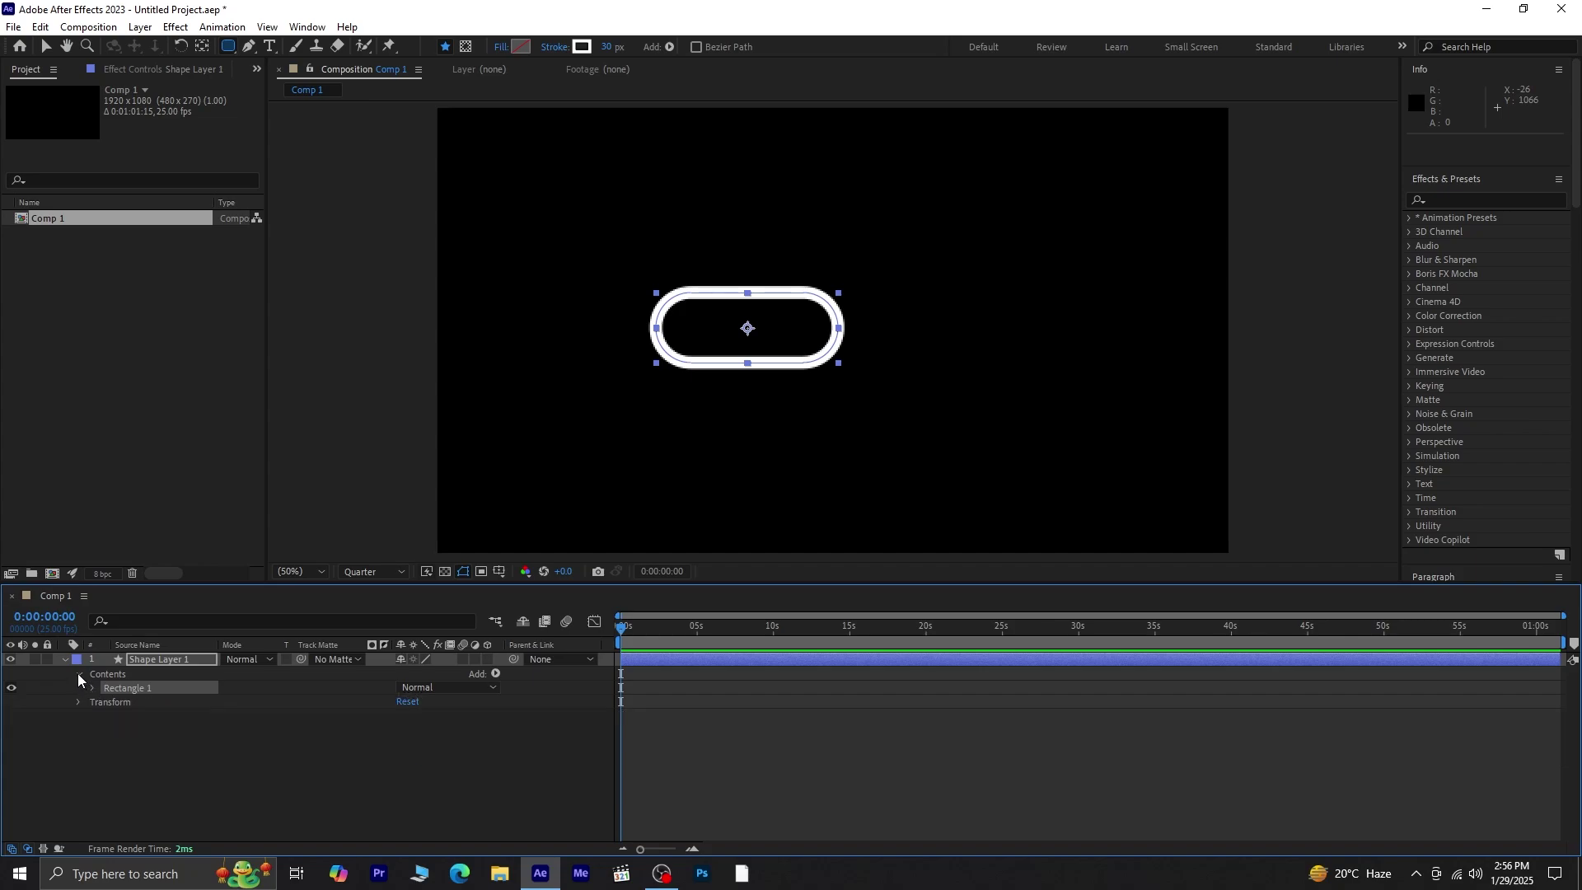
{"action": "left_click", "coordinate": [80, 675]}
{"action": "left_click", "coordinate": [64, 659]}
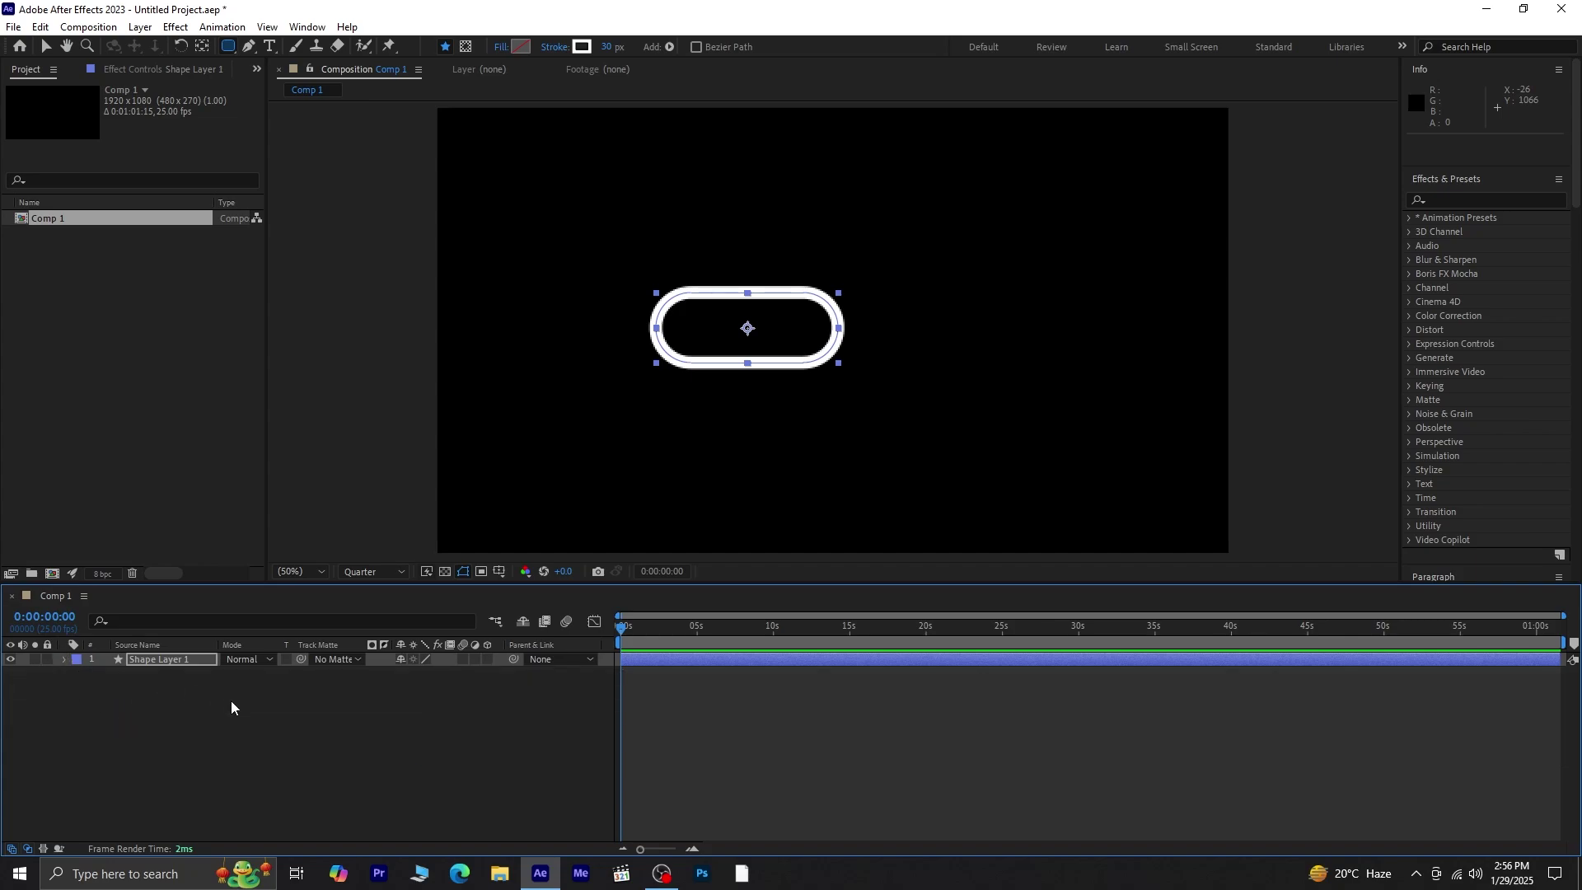
{"action": "left_click", "coordinate": [234, 706]}
Make Shape Layer 1 a 3D layer and keep Cinema 4D as the composition's 3D renderer.
{"action": "left_click", "coordinate": [178, 661]}
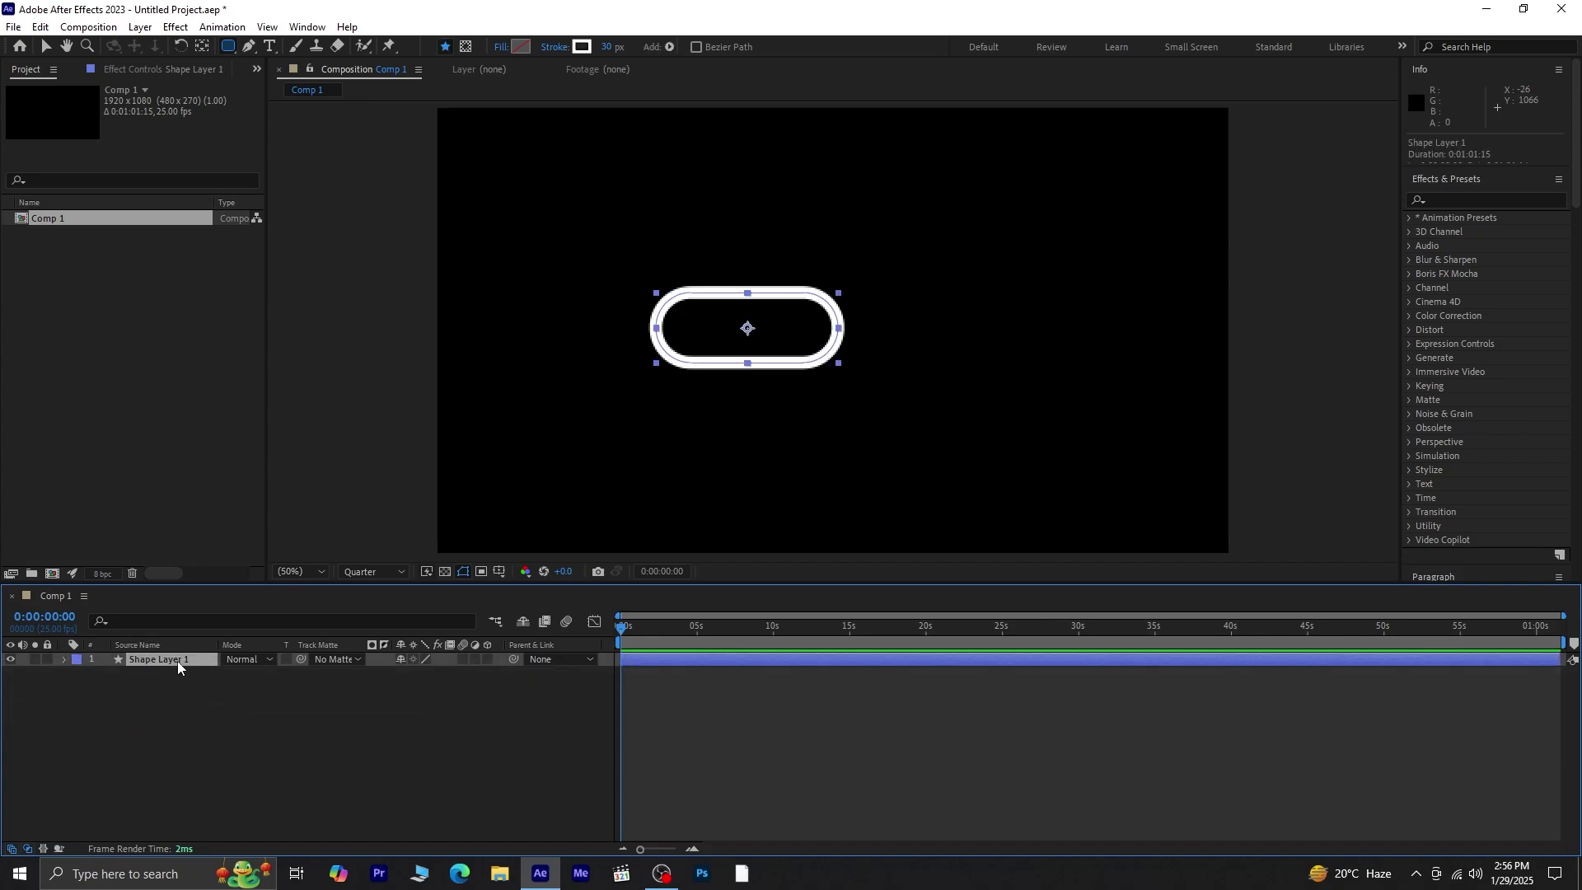
{"action": "left_click", "coordinate": [487, 659]}
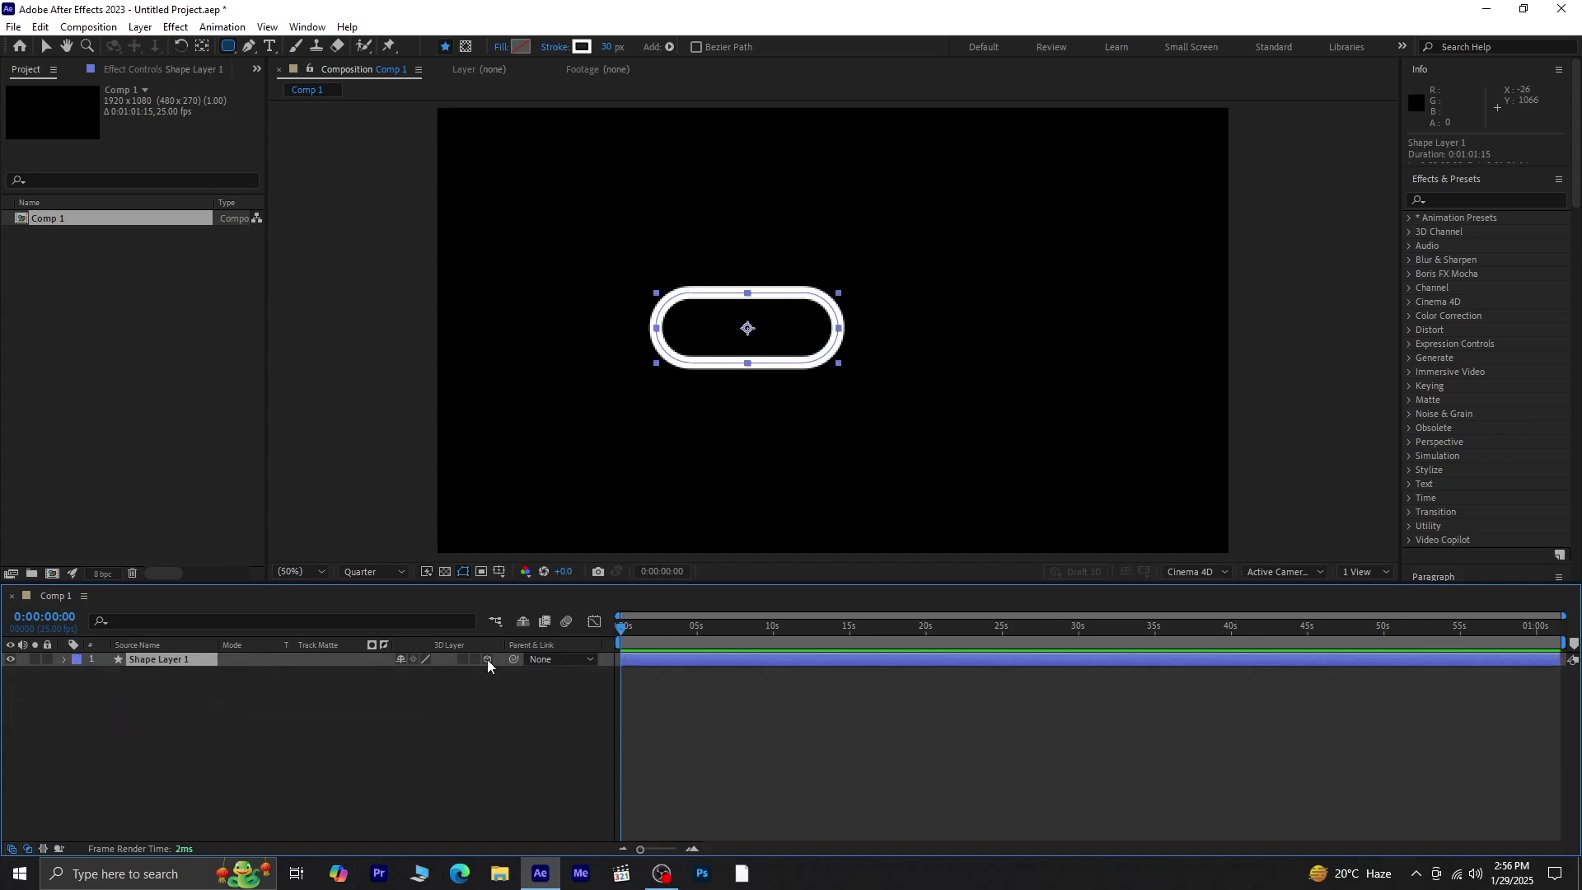
{"action": "left_click", "coordinate": [1215, 573]}
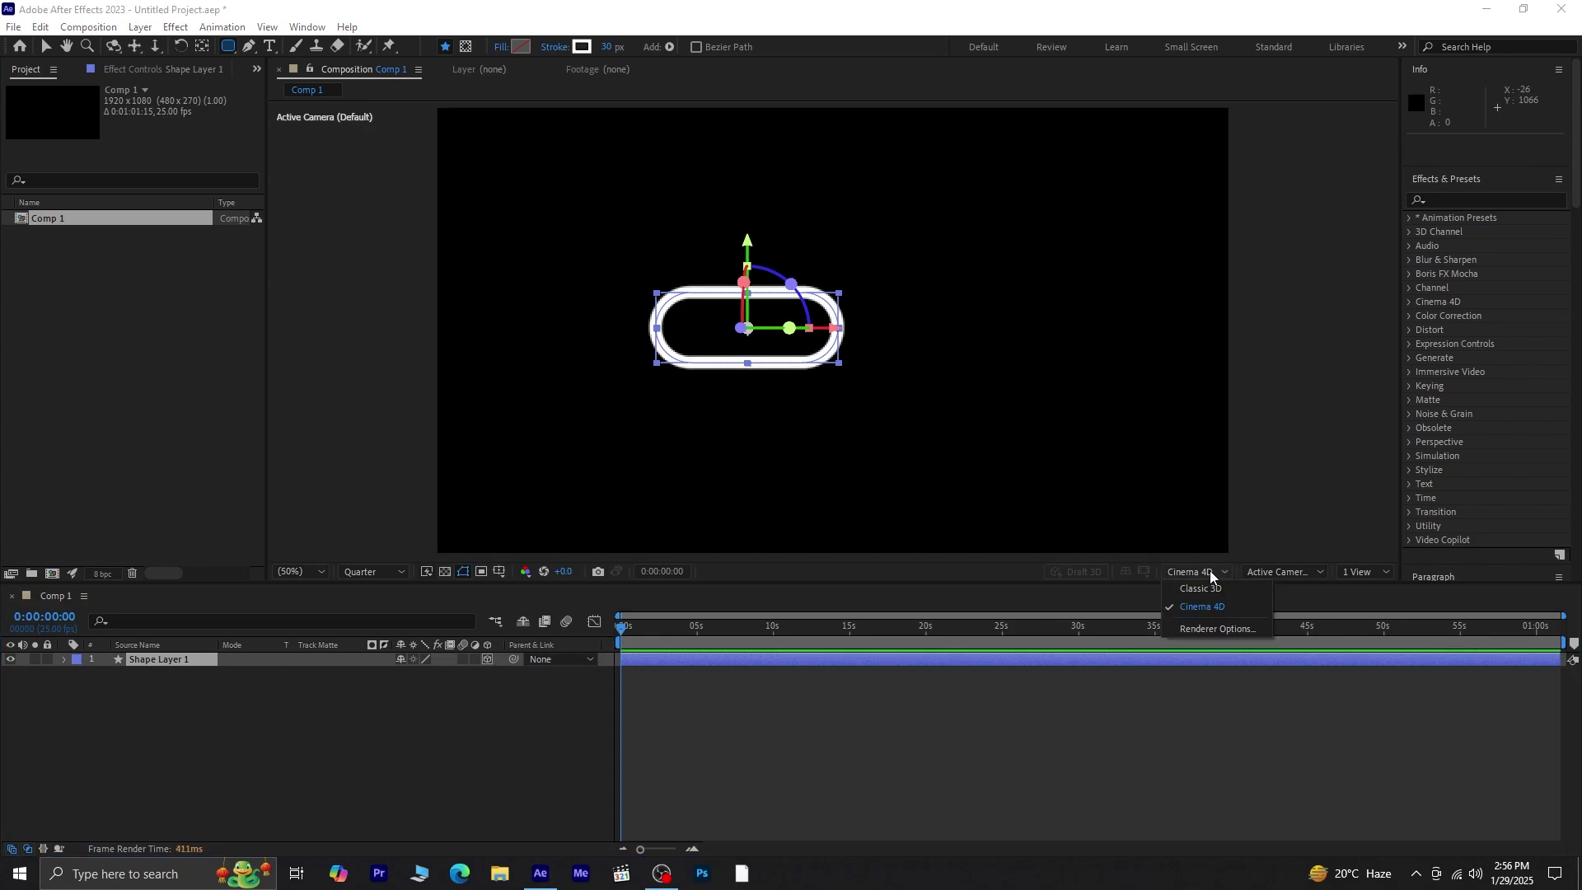
{"action": "left_click", "coordinate": [1231, 609]}
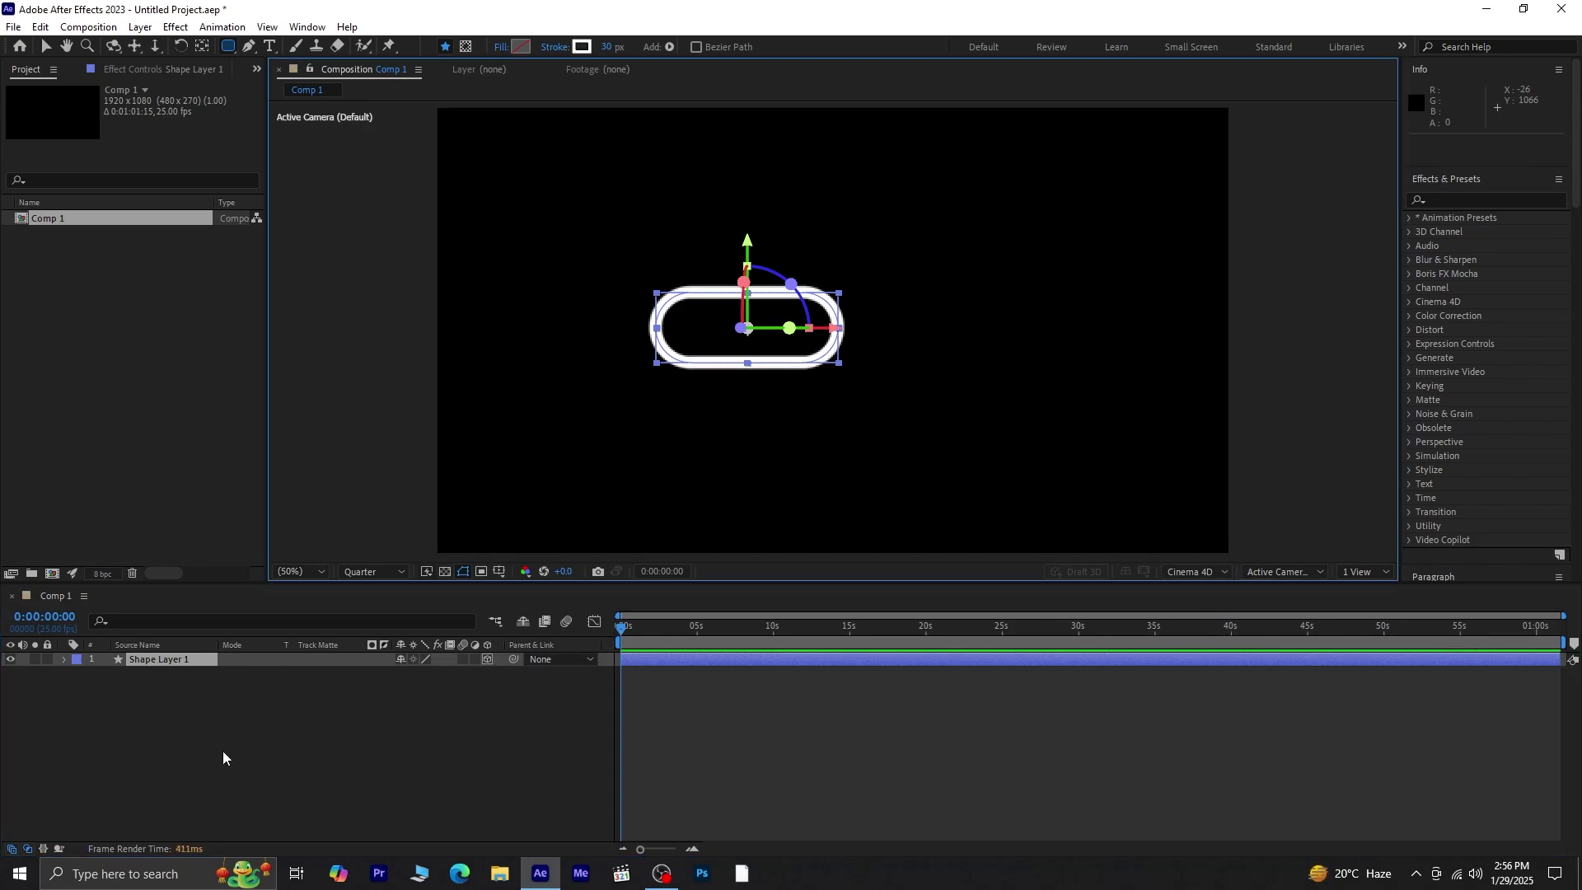
Give Shape Layer 1 a Convex bevel with a bevel depth of 10 and an extrusion depth of 51.
{"action": "left_click", "coordinate": [169, 660]}
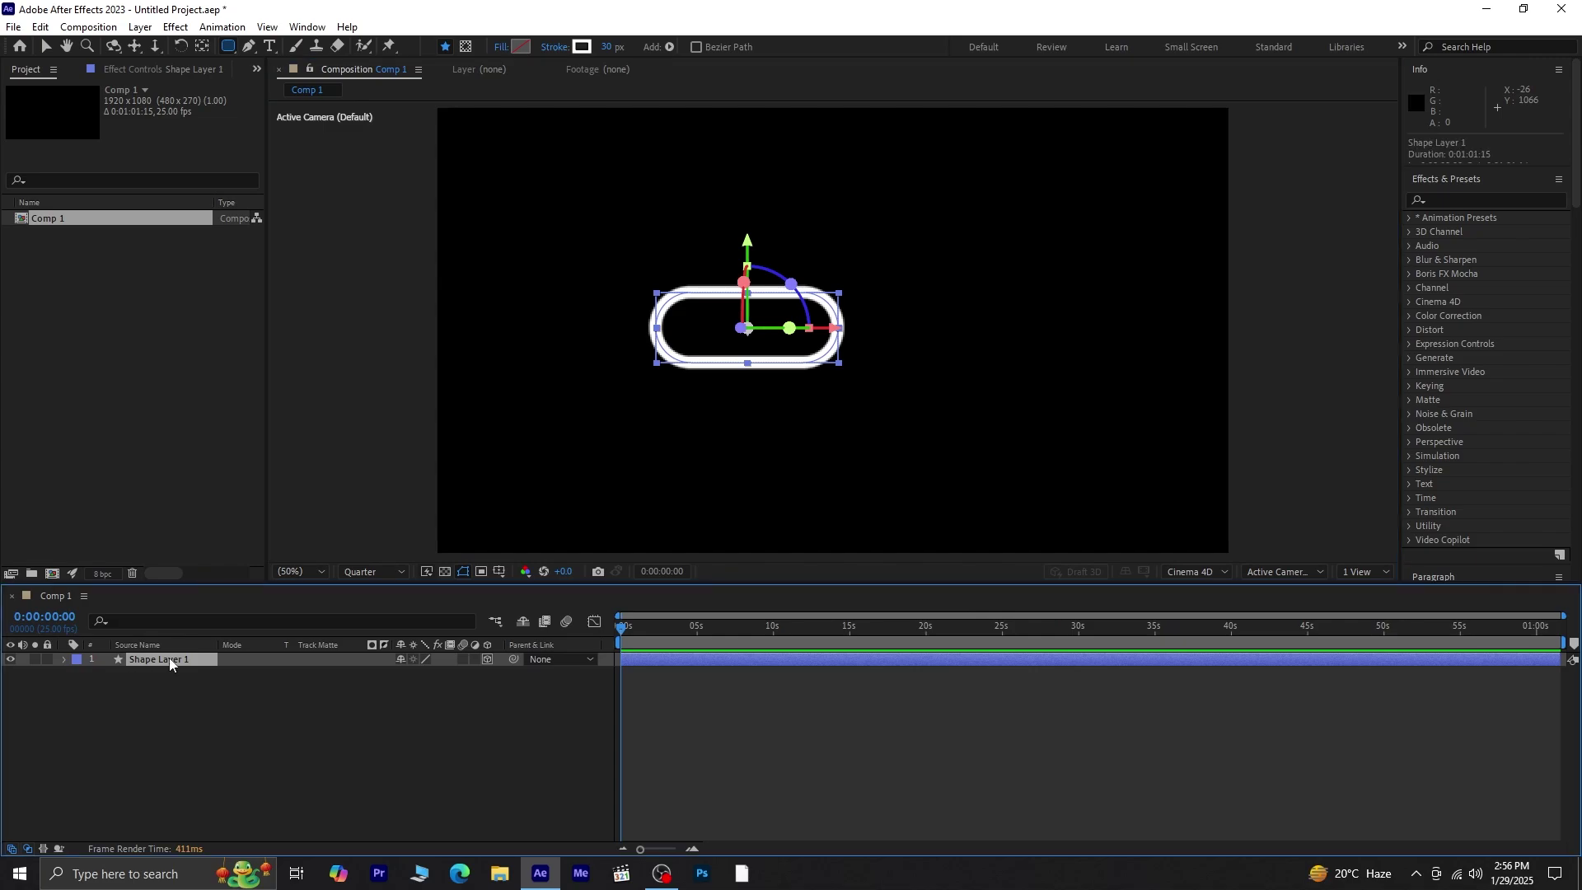
{"action": "left_click", "coordinate": [64, 659]}
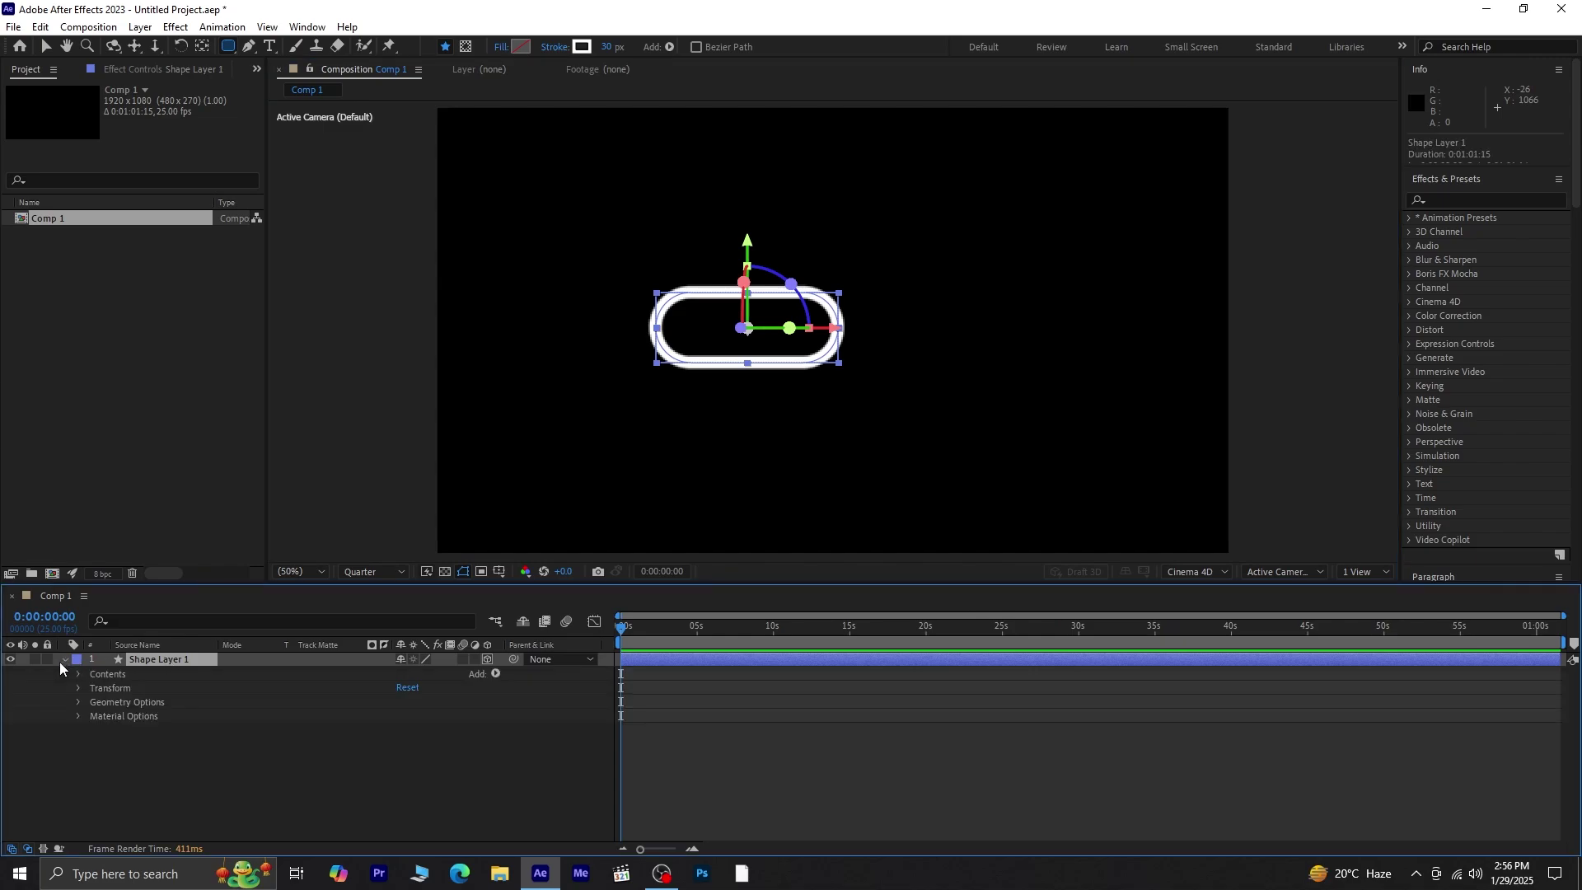
{"action": "left_click", "coordinate": [79, 702]}
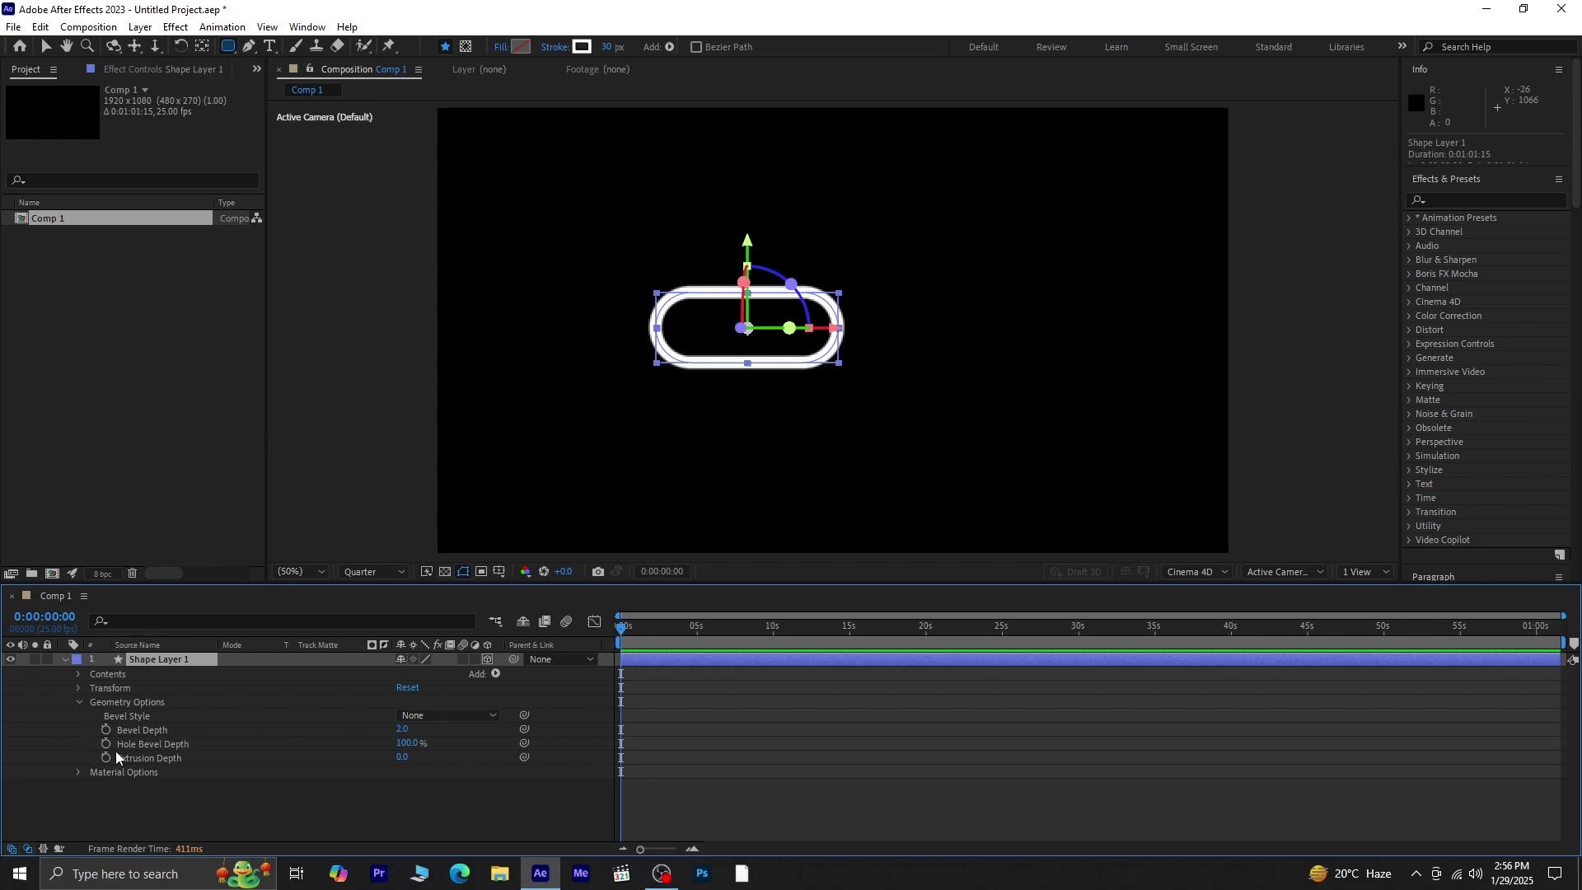
{"action": "left_click", "coordinate": [438, 716]}
{"action": "left_click", "coordinate": [440, 786]}
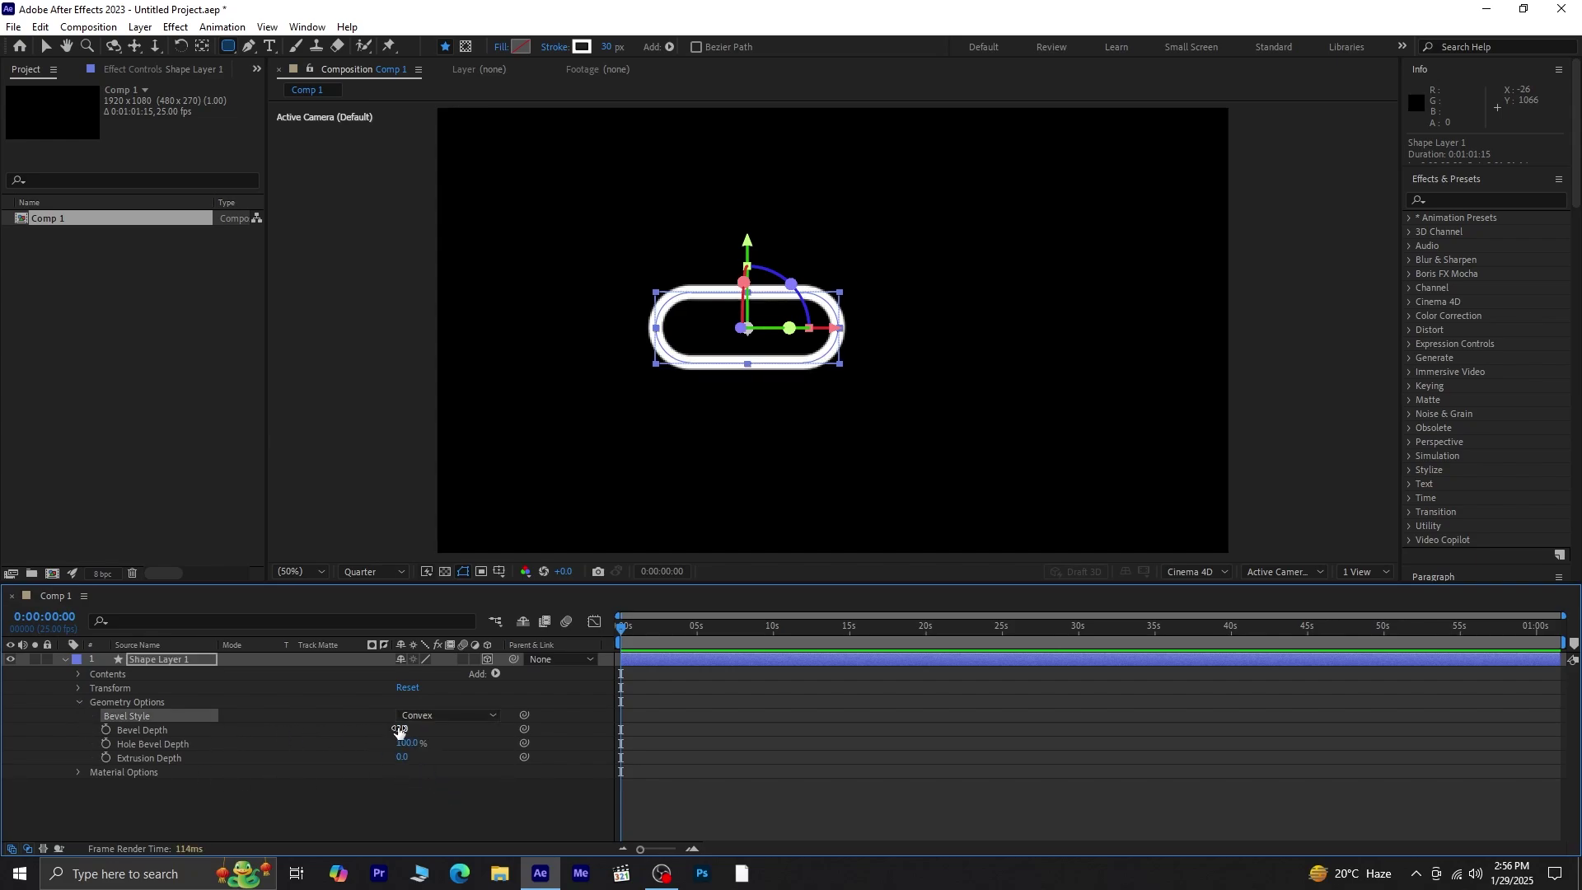
{"action": "left_click_drag", "start_coordinate": [399, 729], "coordinate": [503, 733]}
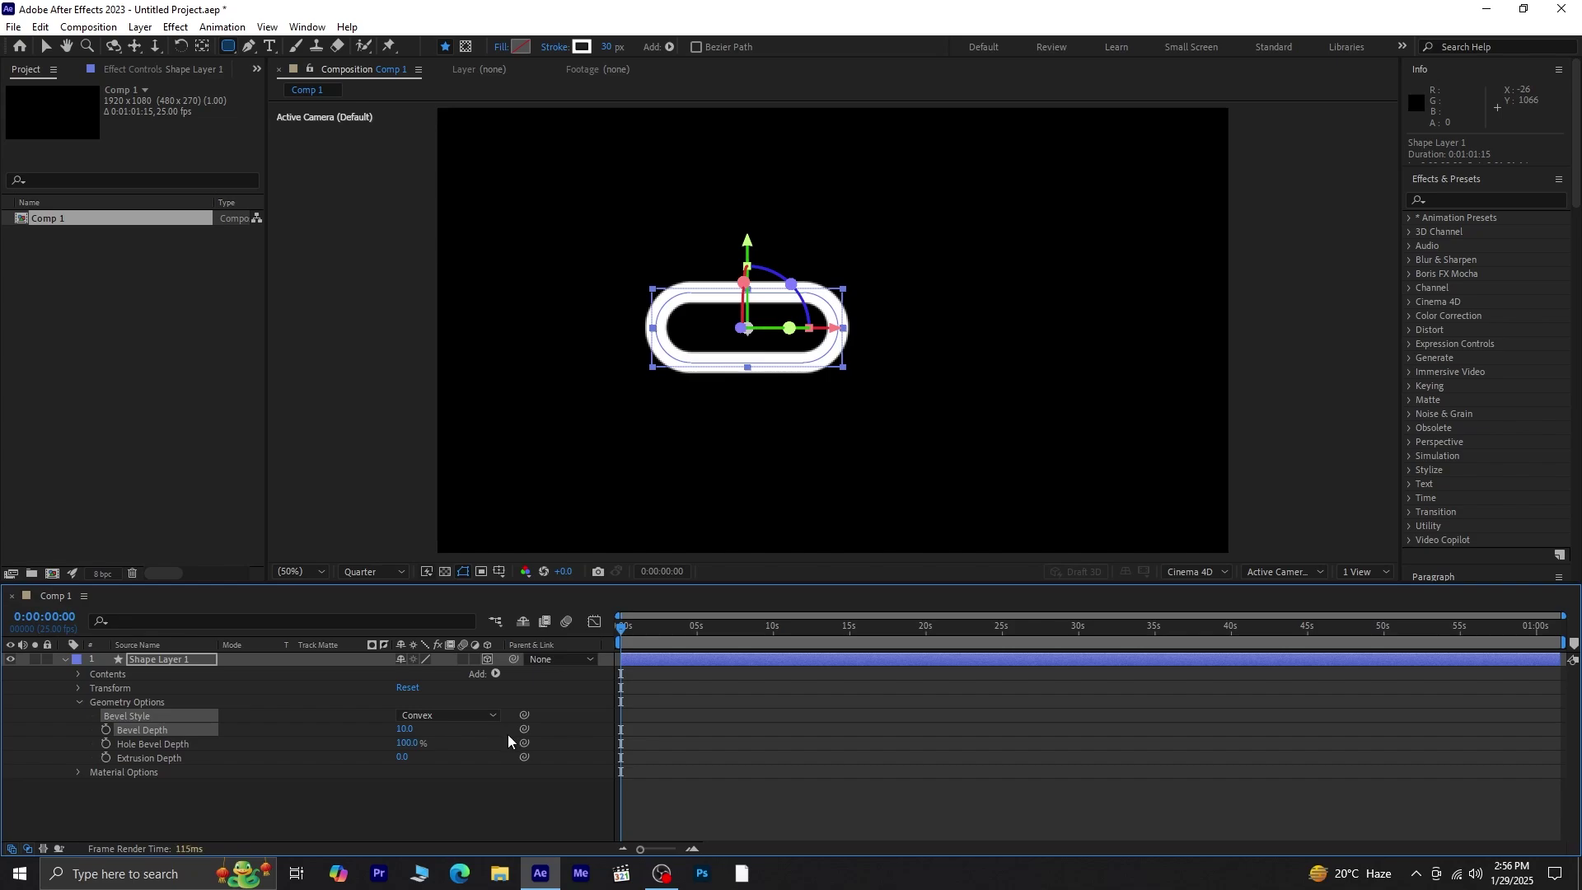
{"action": "left_click_drag", "start_coordinate": [411, 761], "coordinate": [464, 766]}
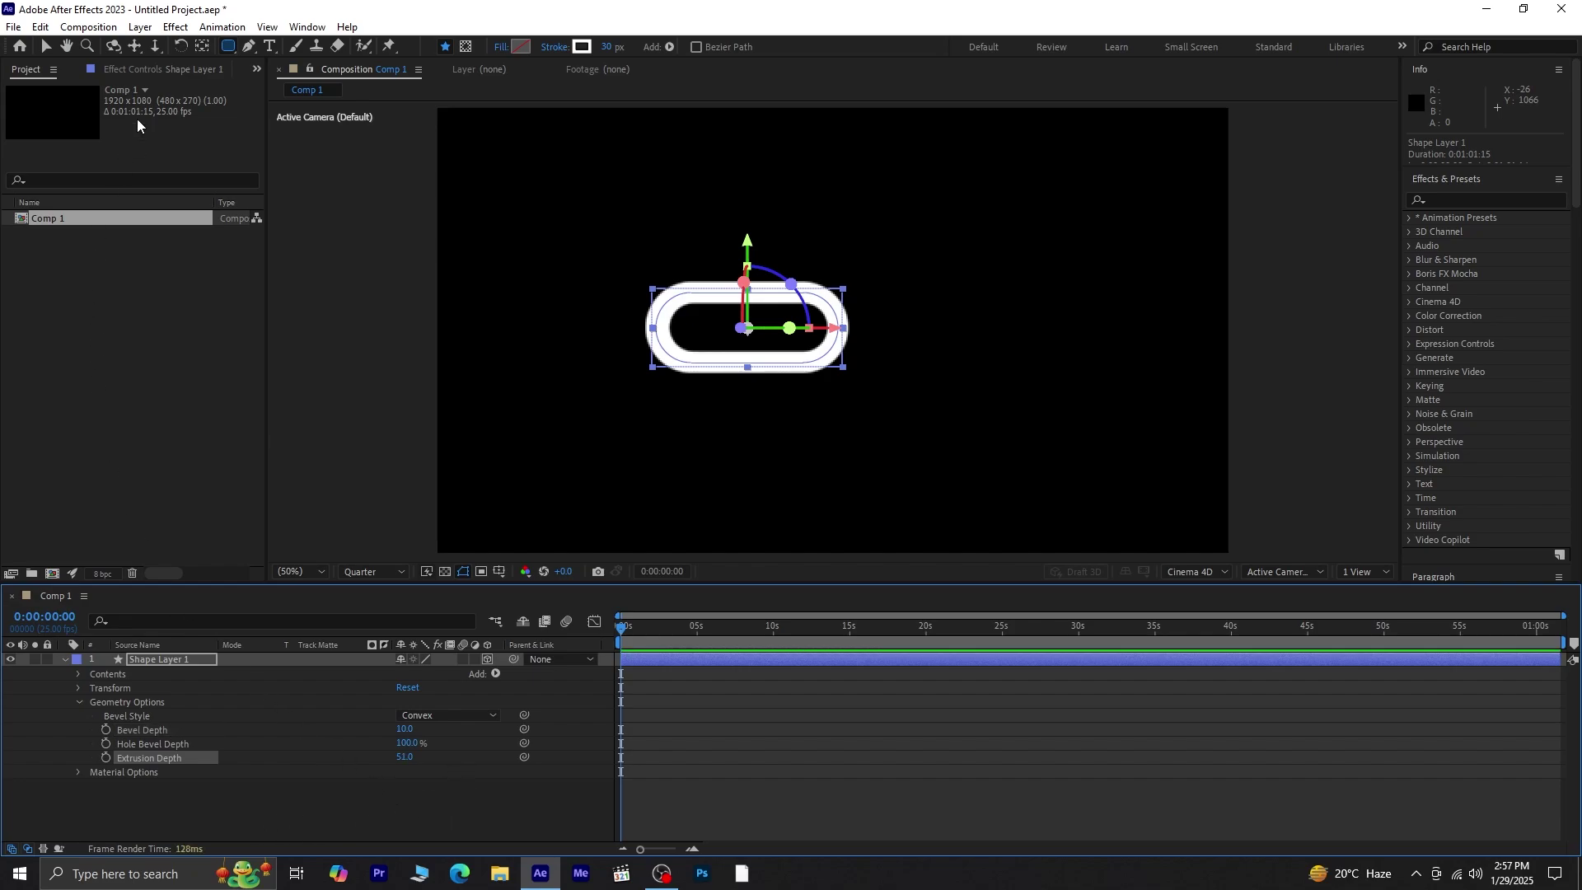
Add a new Spot light to the composition, keeping the preset light settings.
{"action": "left_click", "coordinate": [141, 26]}
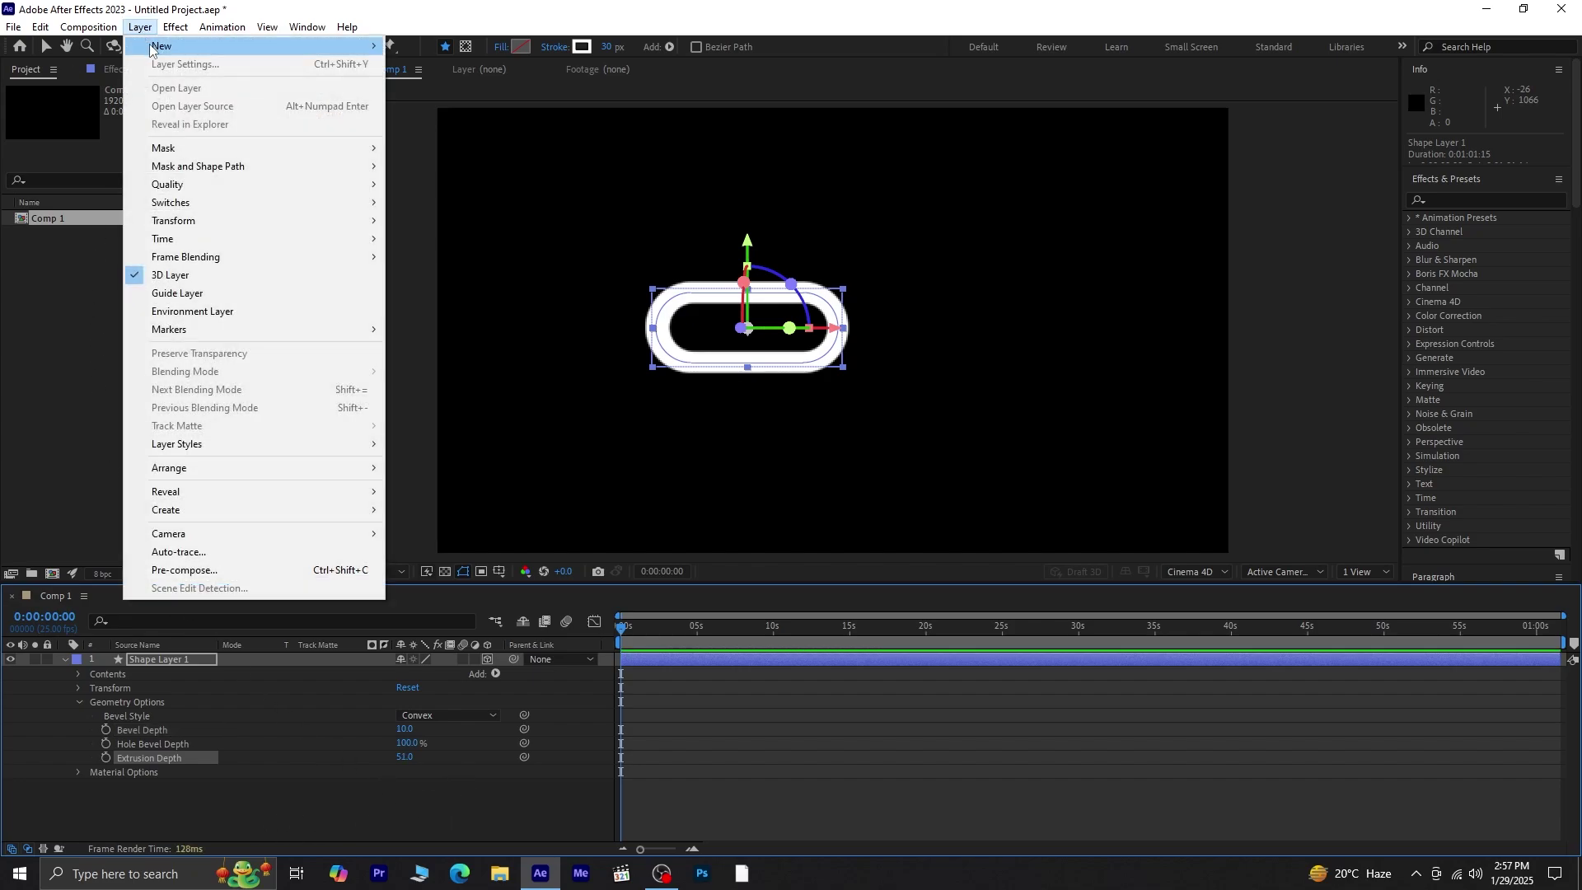
{"action": "mouse_move", "coordinate": [151, 47]}
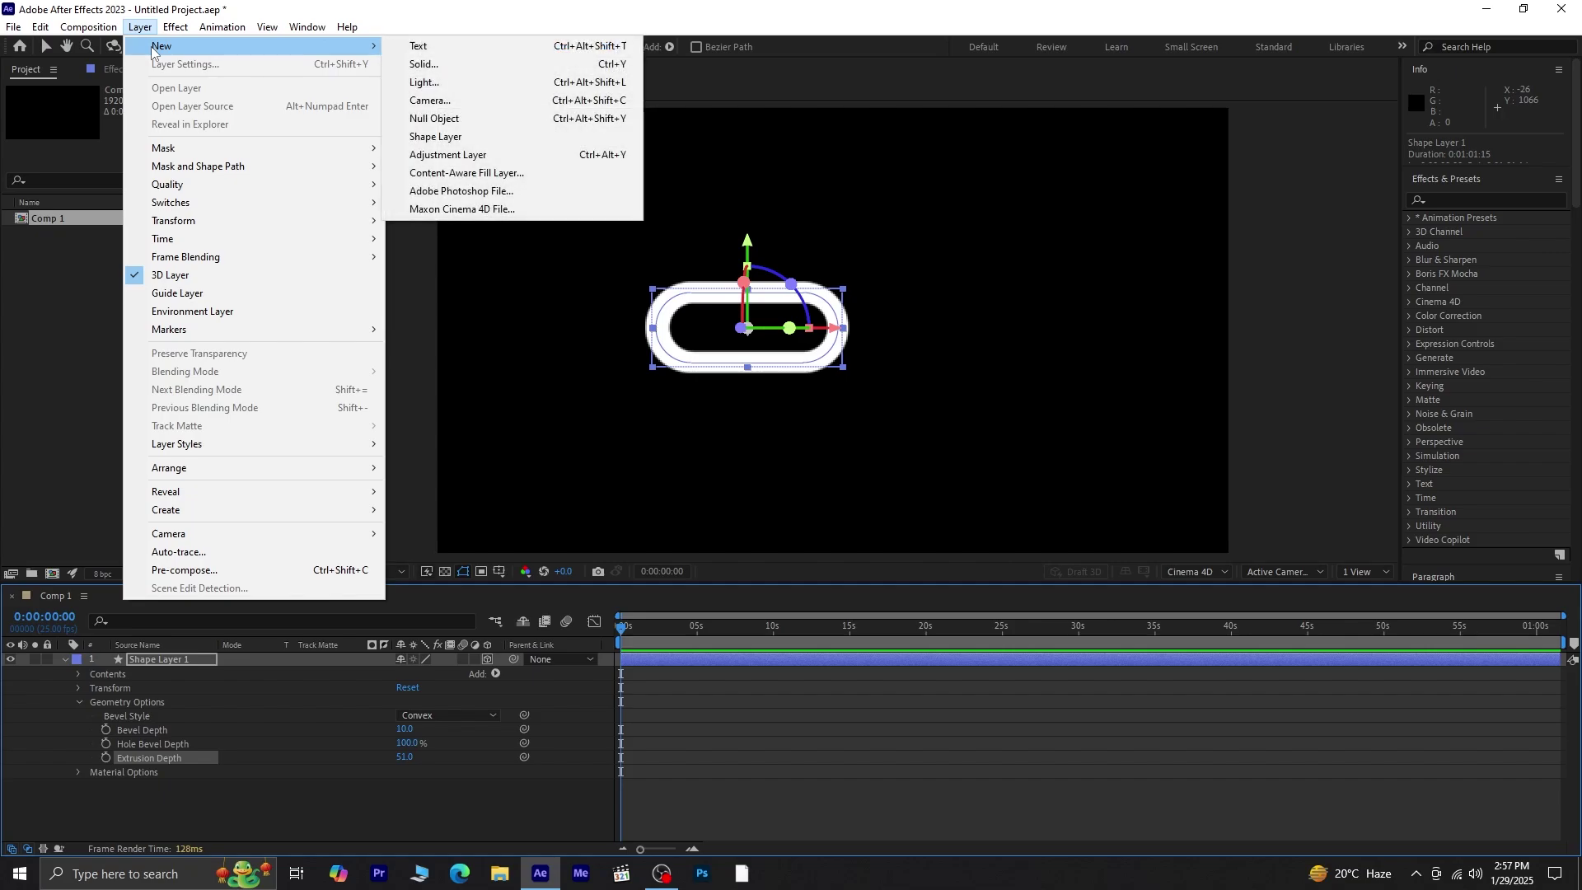
{"action": "left_click", "coordinate": [588, 83]}
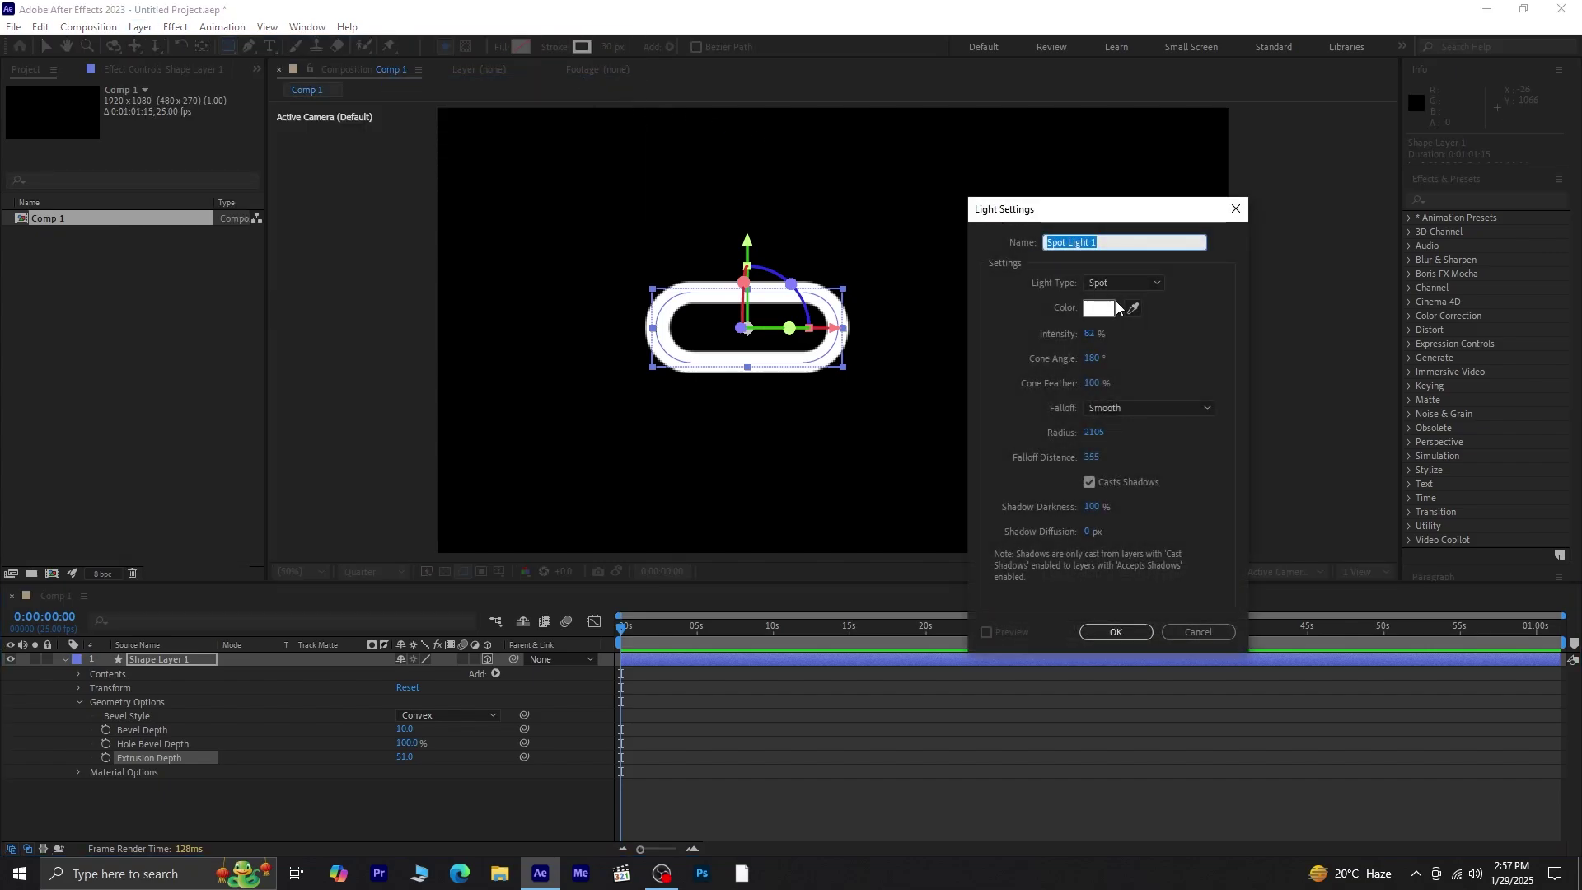
{"action": "left_click", "coordinate": [1125, 285]}
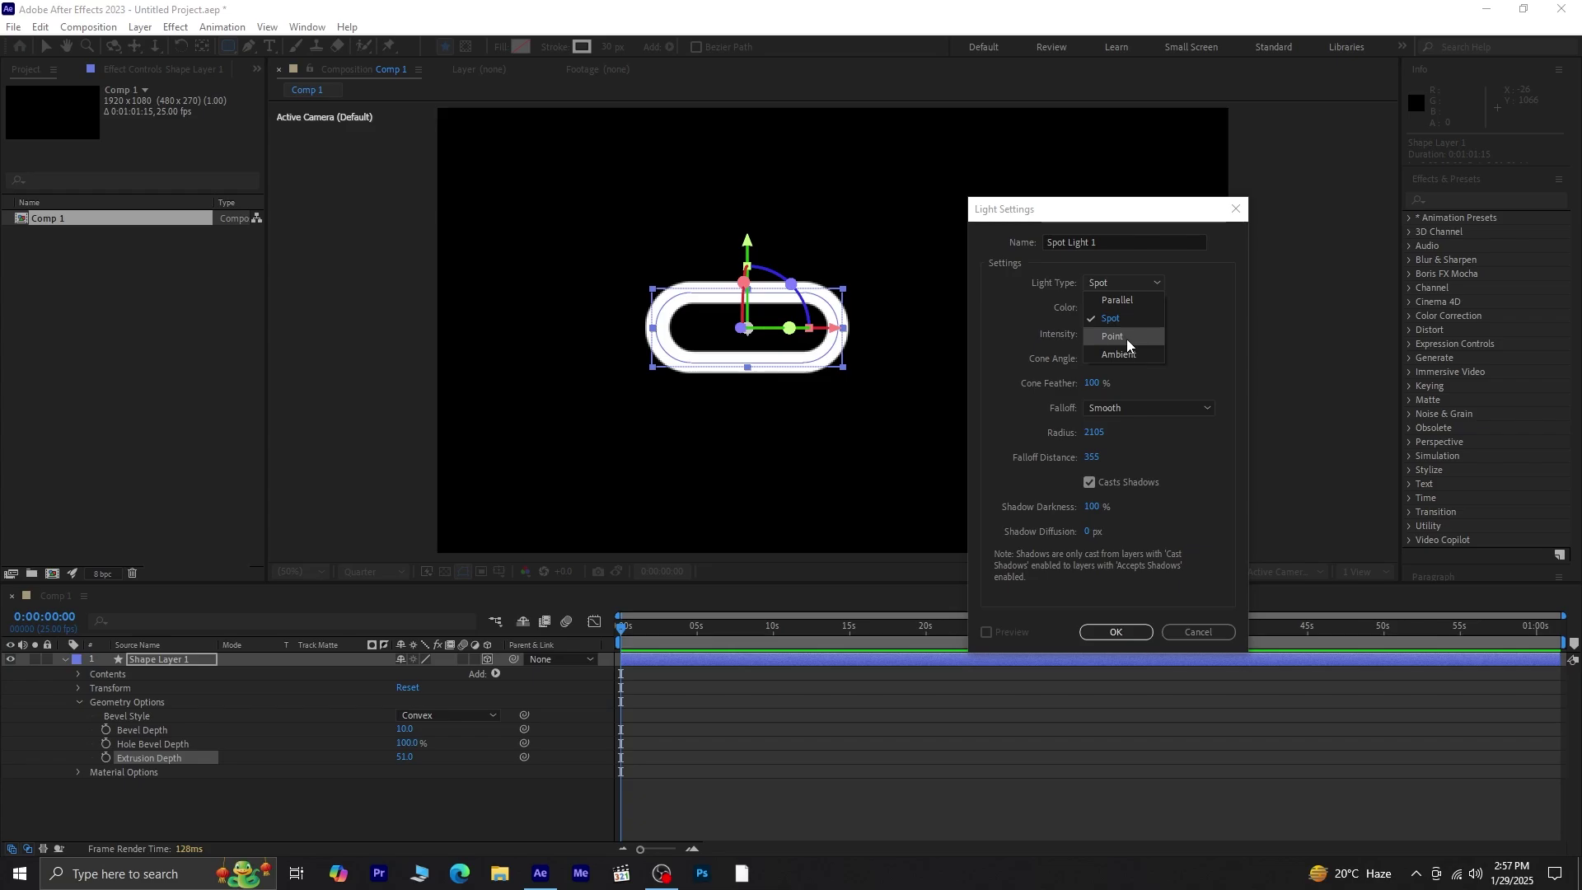
{"action": "left_click", "coordinate": [1126, 639]}
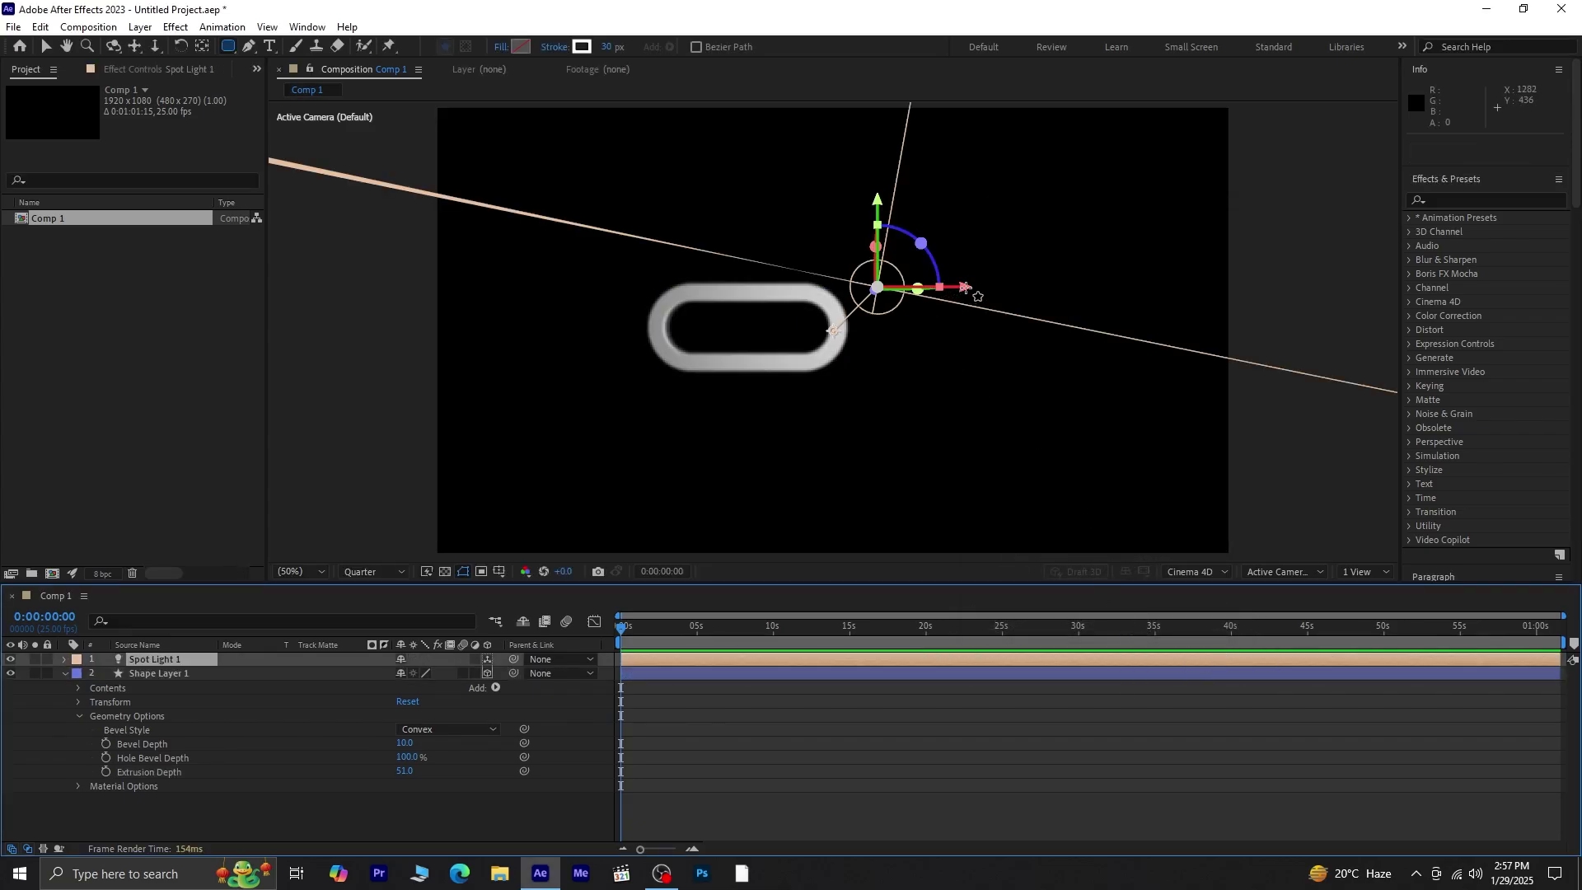
Move the spot light along its X axis to the right of the shape, to an X position of about 1139.
{"action": "left_click", "coordinate": [44, 47]}
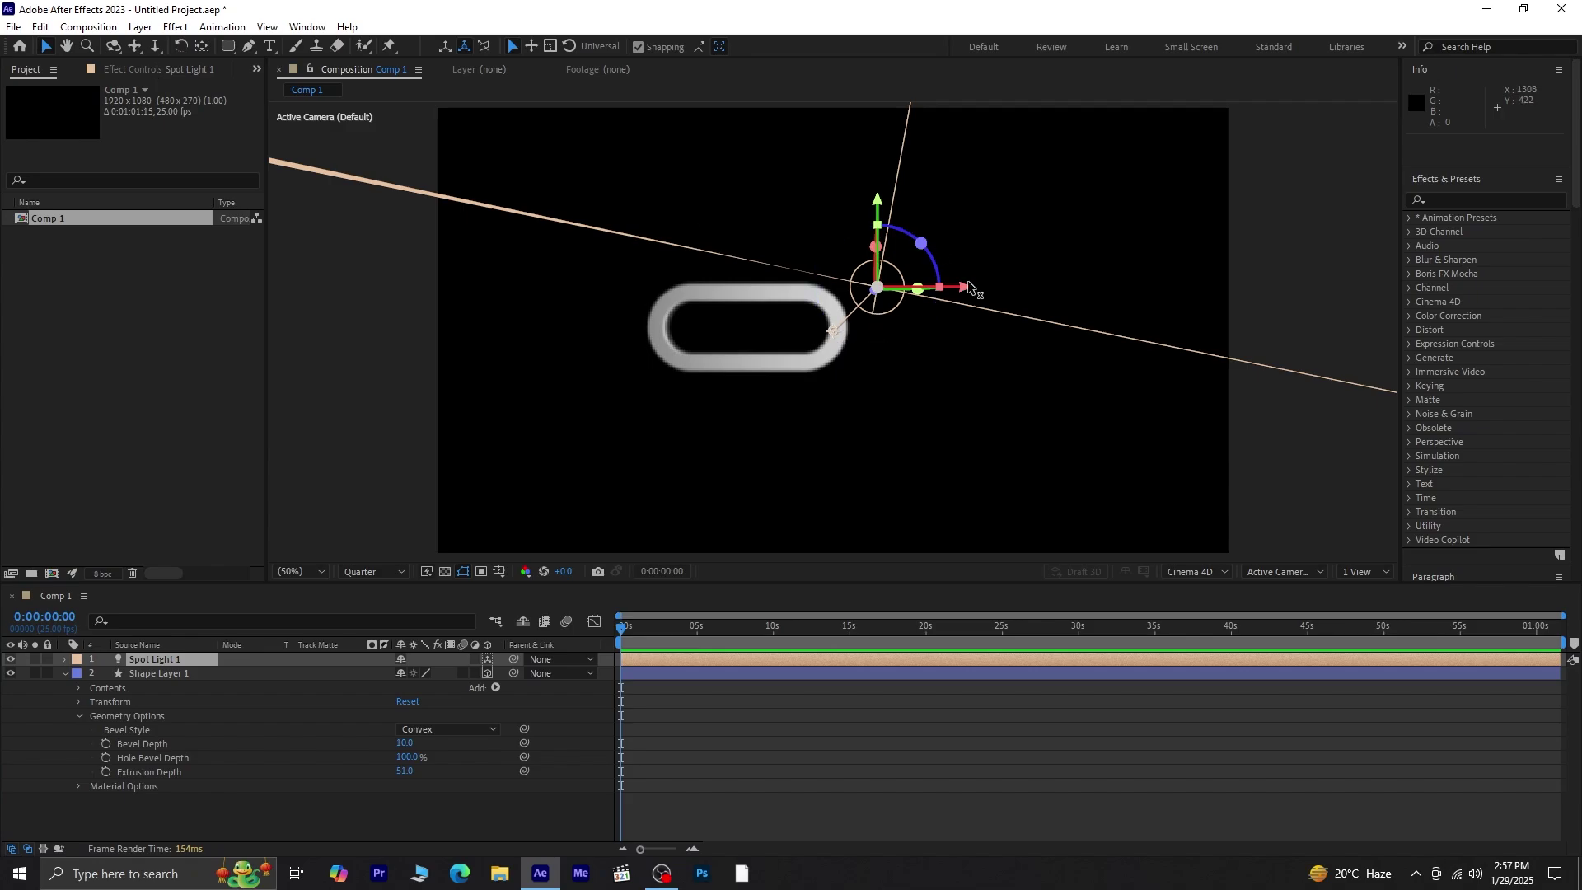
{"action": "left_click_drag", "start_coordinate": [967, 290], "coordinate": [1078, 282]}
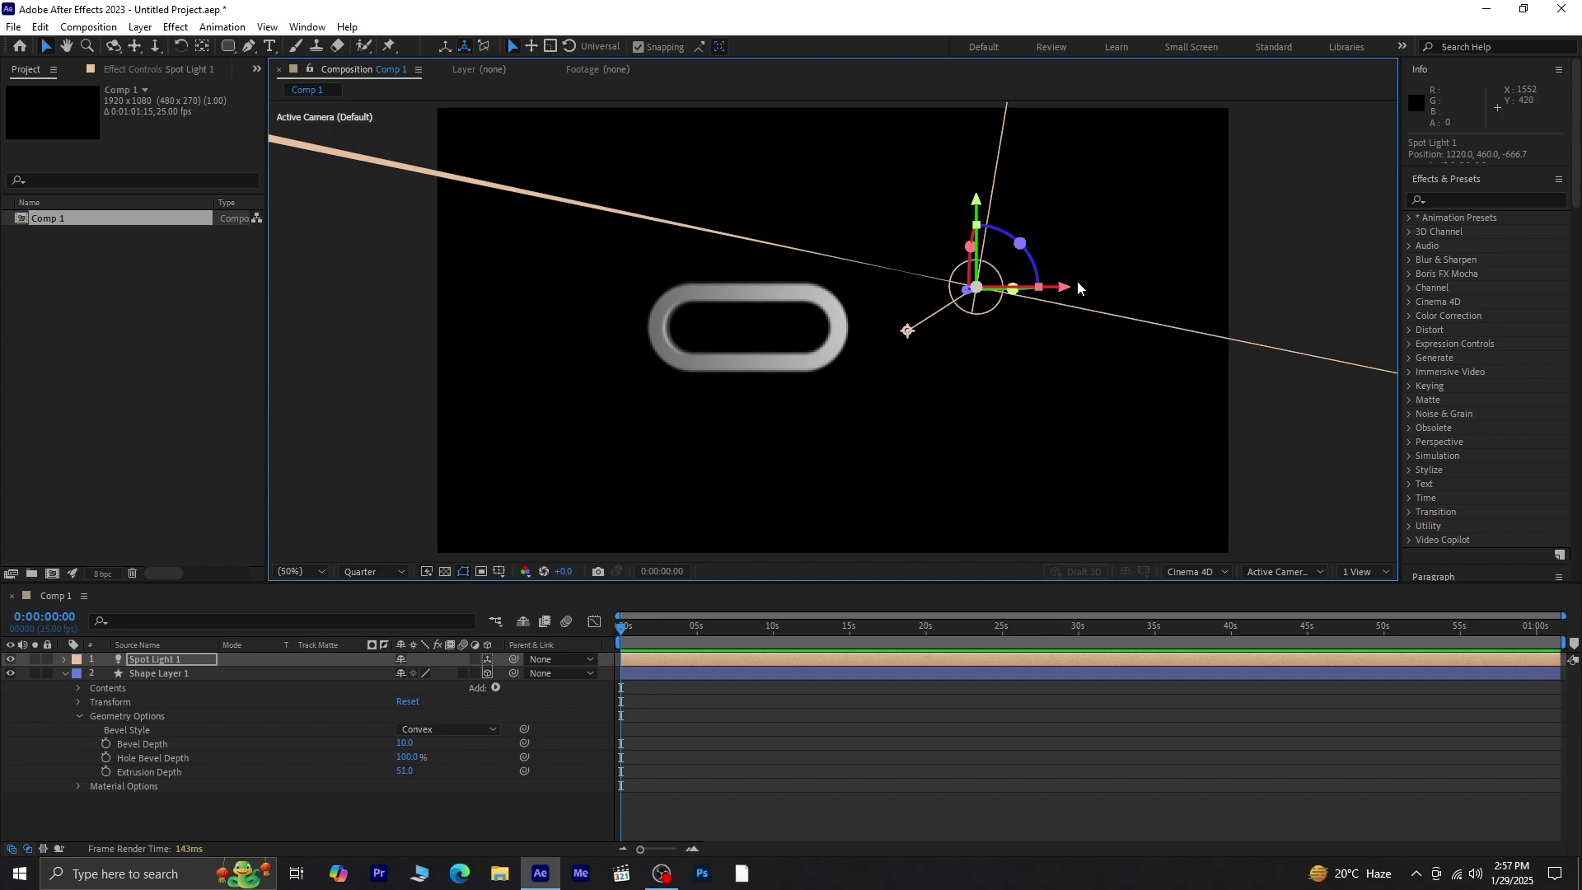
{"action": "left_click_drag", "start_coordinate": [1070, 288], "coordinate": [1001, 300]}
Set the preview resolution to Full and increase Shape Layer 1's extrusion depth to 76.
{"action": "left_click", "coordinate": [365, 571]}
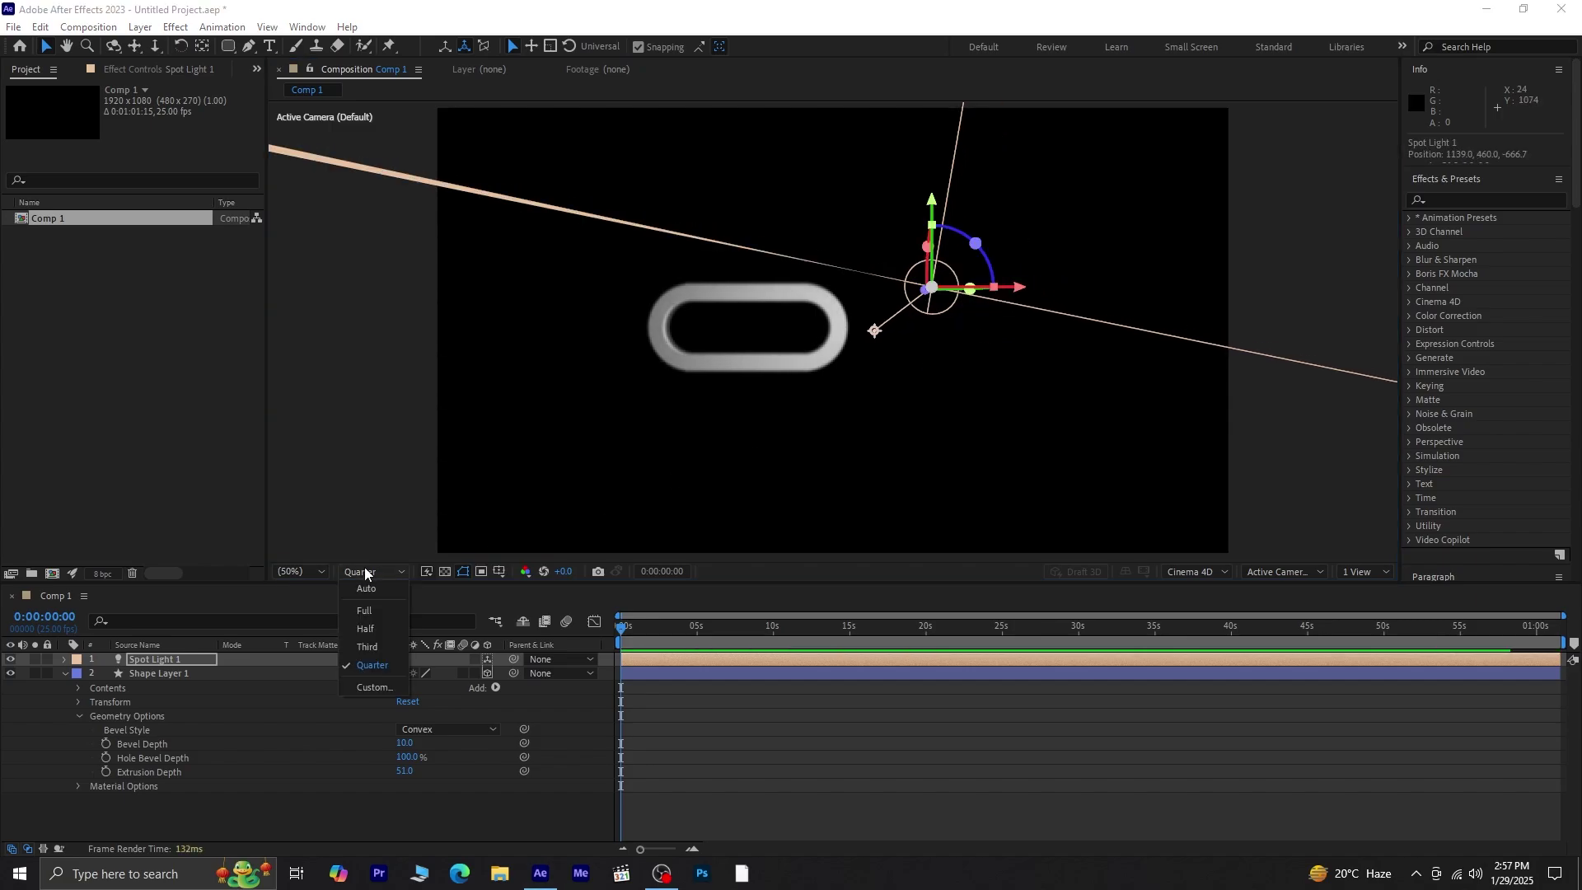
{"action": "left_click", "coordinate": [373, 614]}
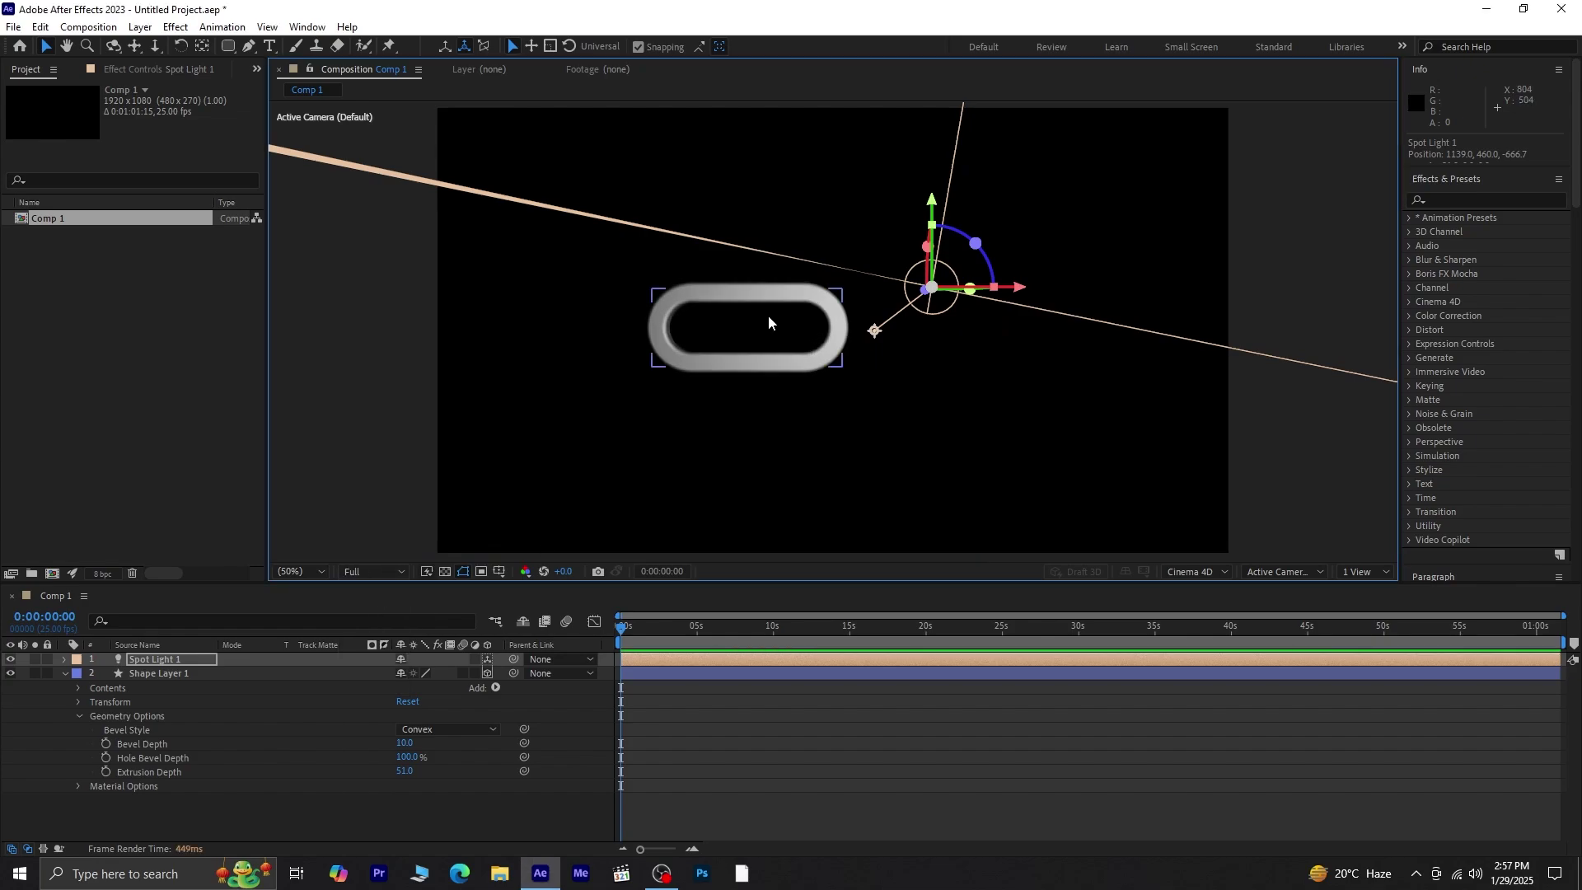
{"action": "scroll", "coordinate": [768, 314], "scroll_direction": "up", "scroll_amount": 3}
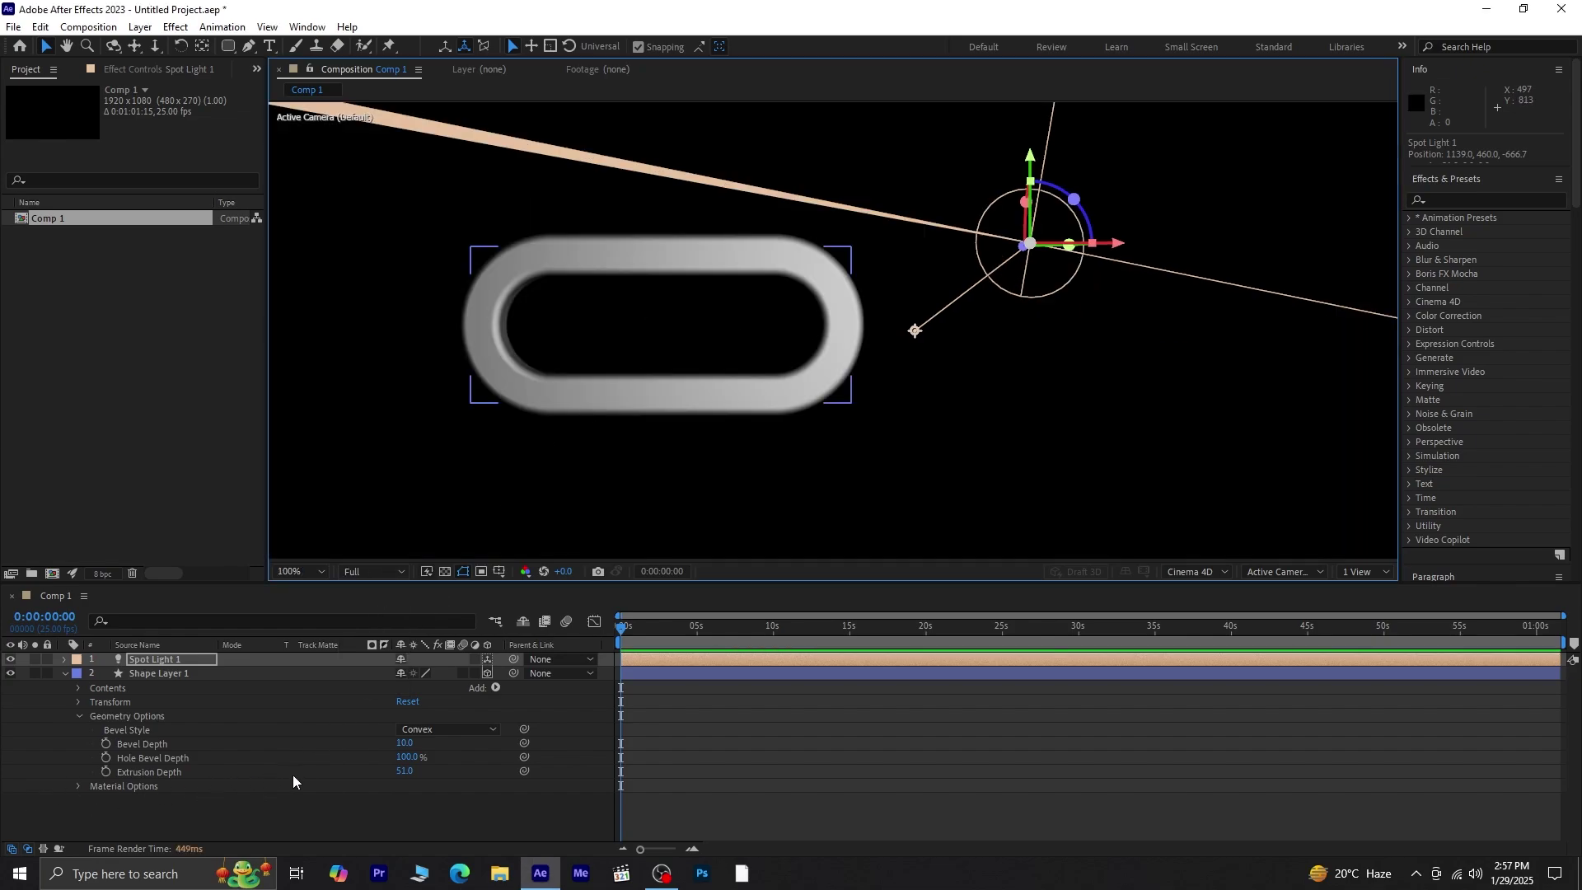
{"action": "mouse_move", "coordinate": [407, 770]}
{"action": "left_mouse_down"}
{"action": "mouse_move", "coordinate": [467, 771]}
{"action": "mouse_move", "coordinate": [414, 781]}
{"action": "left_mouse_up"}
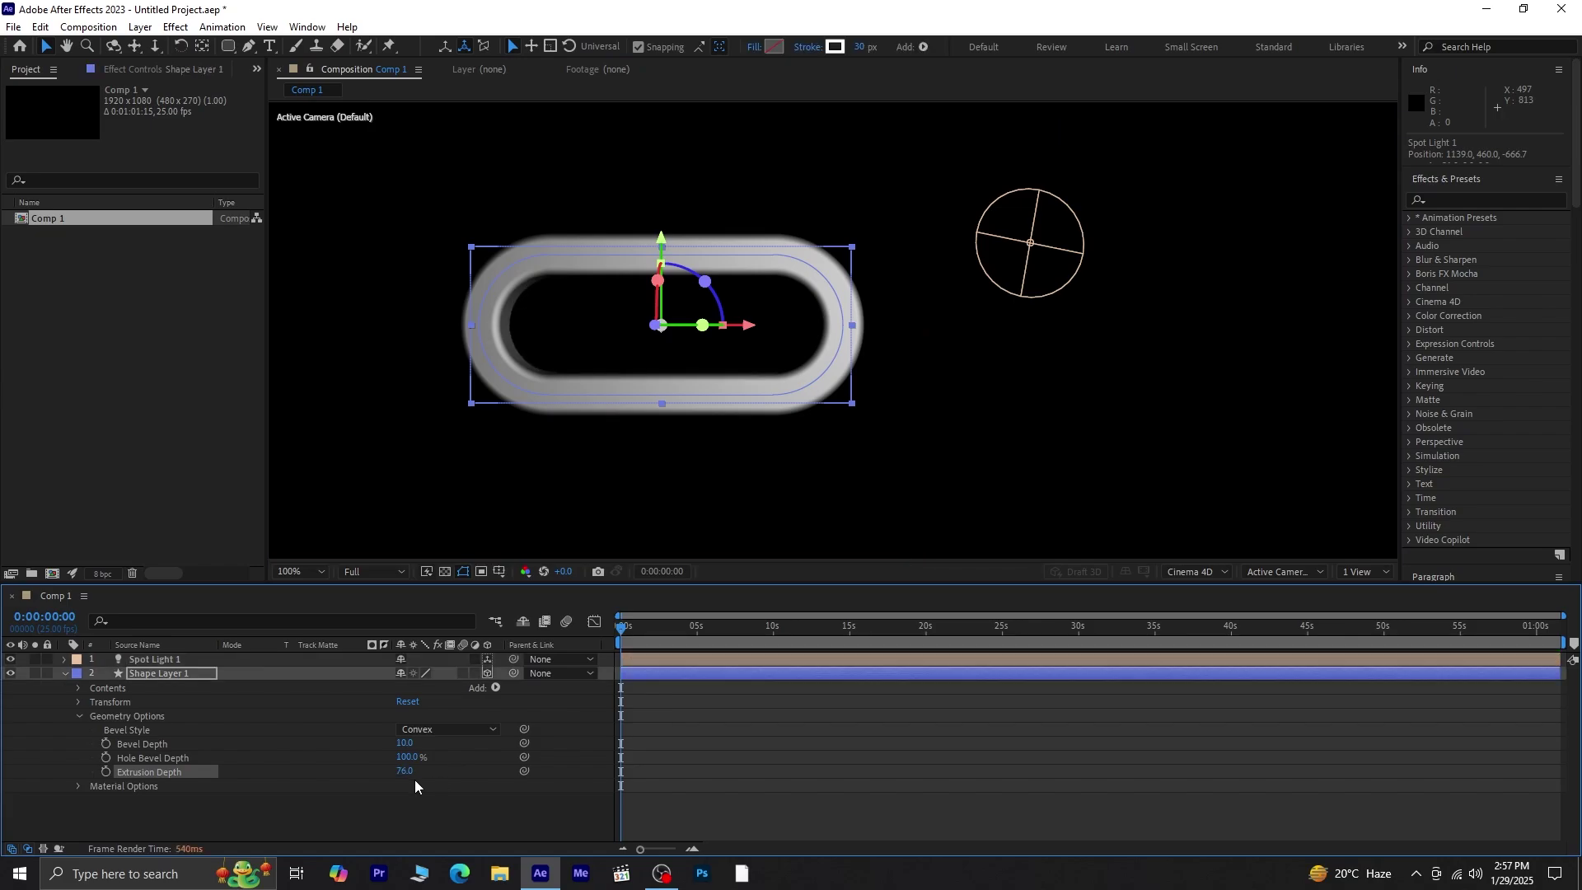
Turn on Casts Shadows for Shape Layer 1 and set its Specular Shininess to 64% in the material options.
{"action": "left_click", "coordinate": [80, 715]}
{"action": "left_click", "coordinate": [76, 730]}
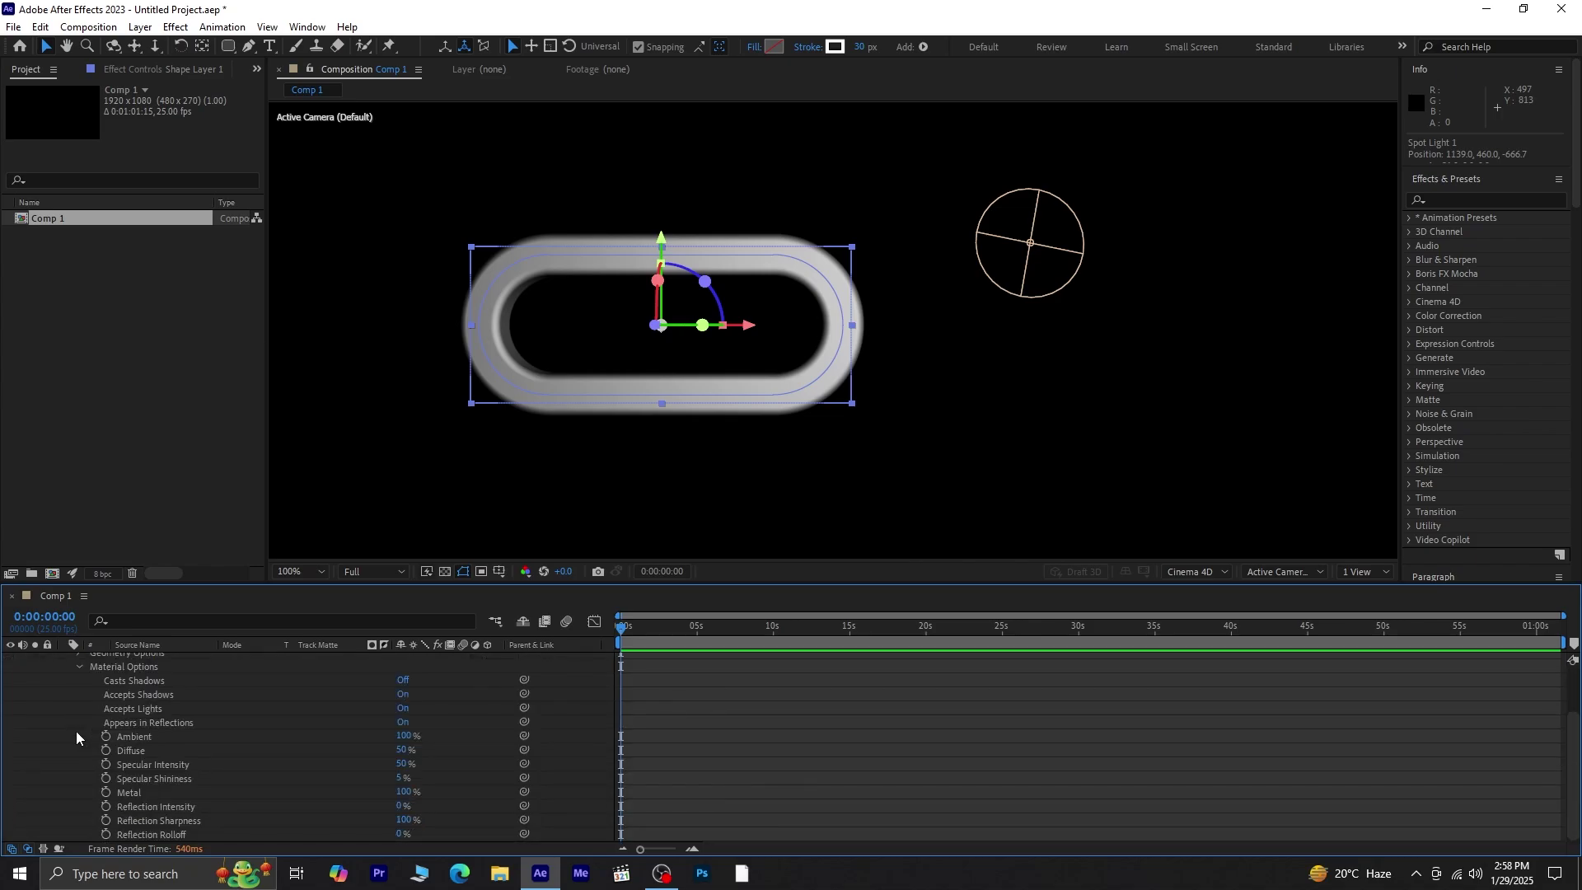
{"action": "left_click", "coordinate": [402, 682]}
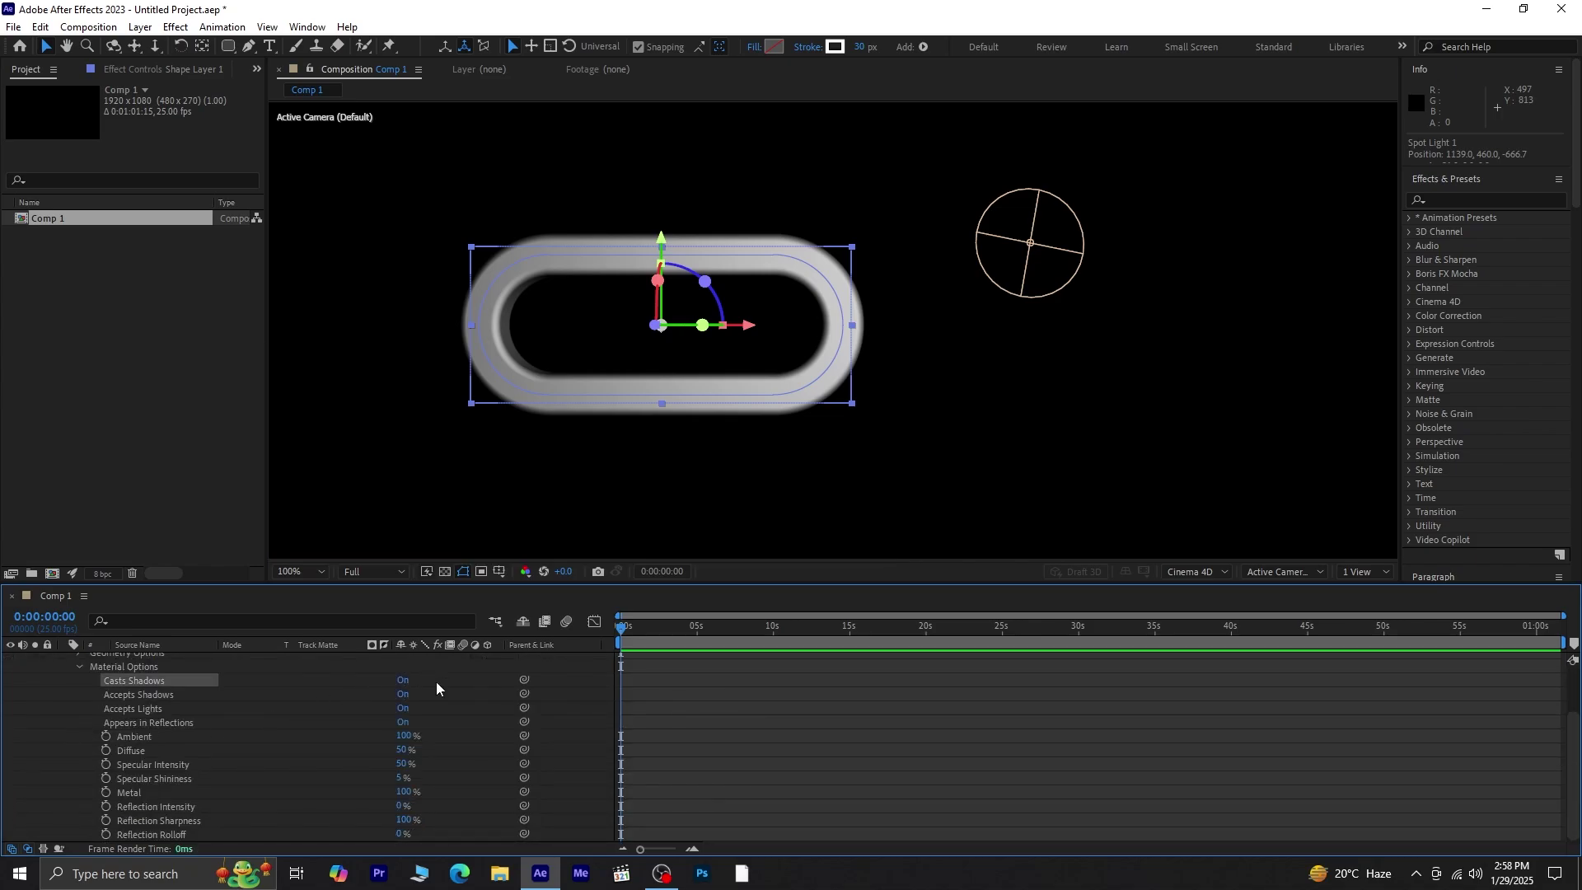
{"action": "left_click", "coordinate": [150, 779]}
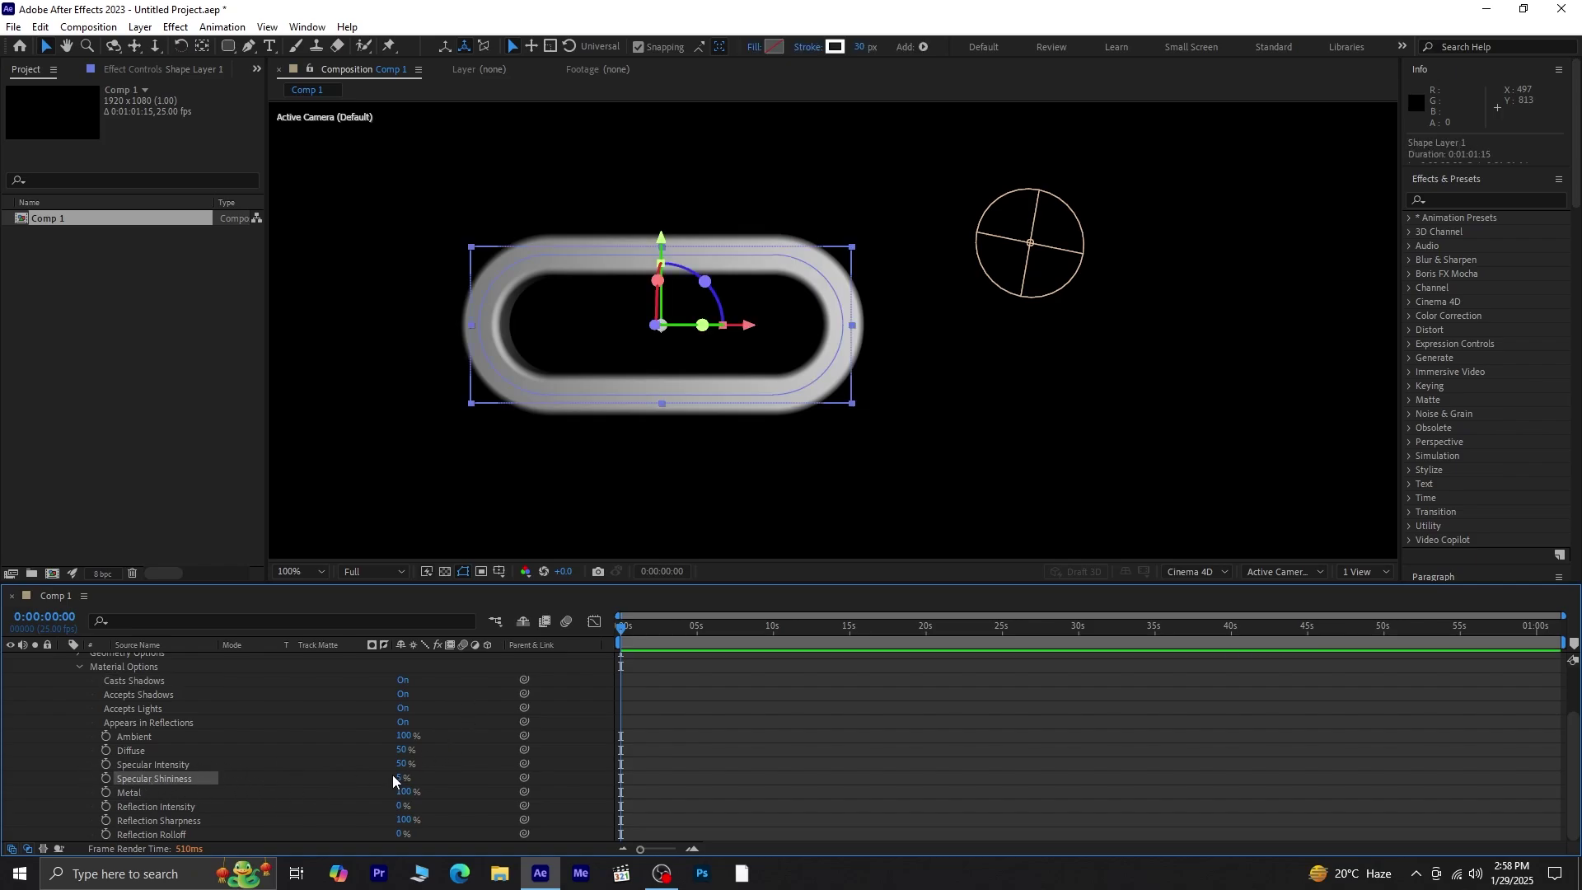
{"action": "left_click_drag", "start_coordinate": [400, 776], "coordinate": [479, 777]}
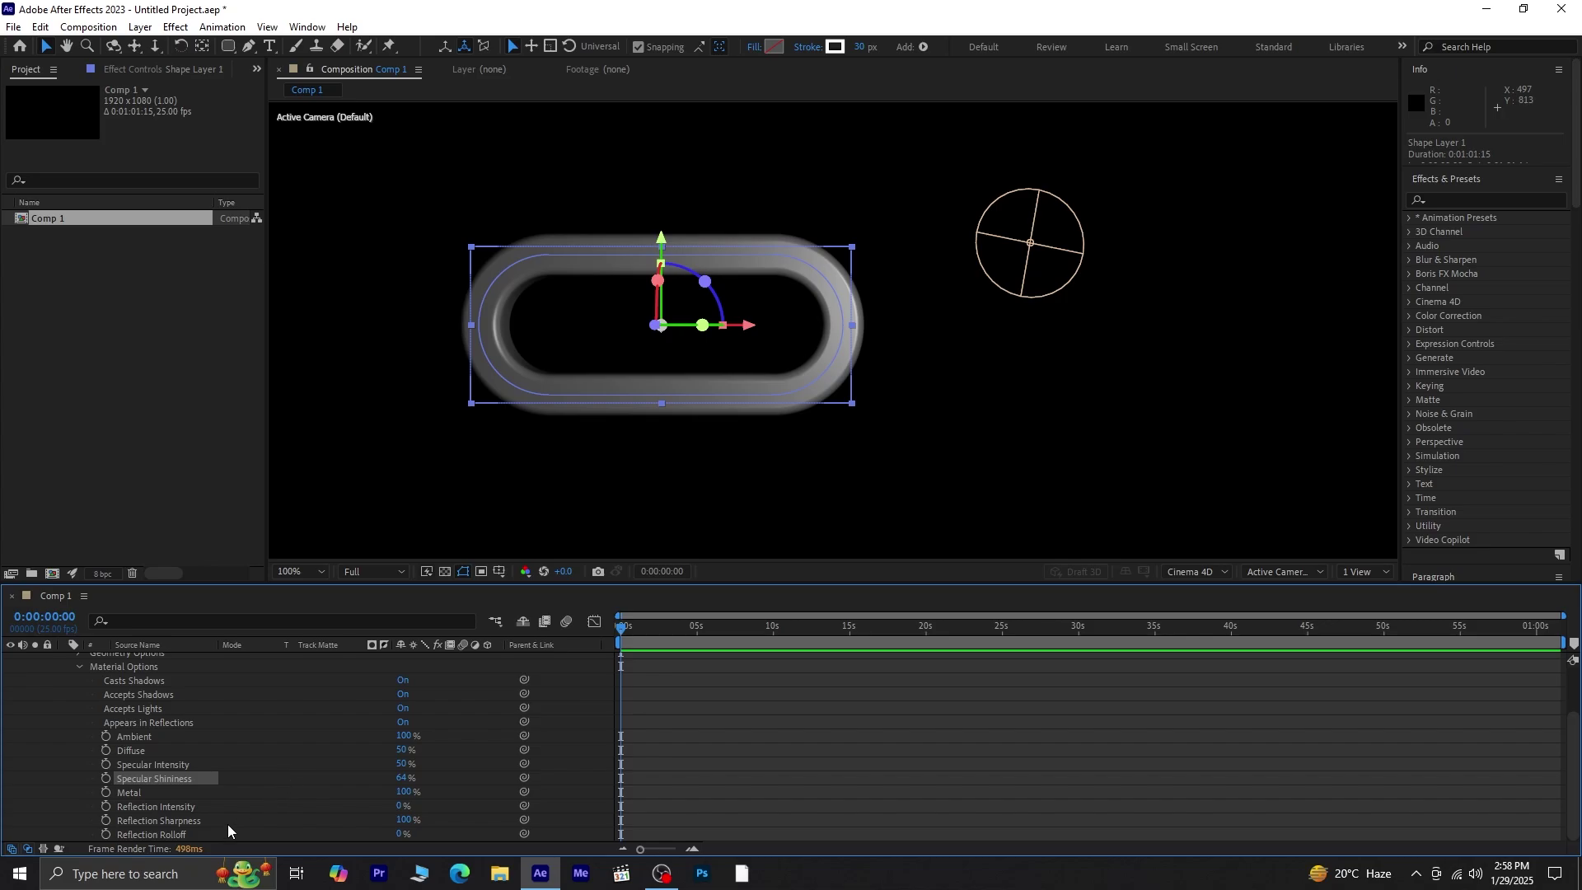
{"action": "left_click", "coordinate": [80, 667]}
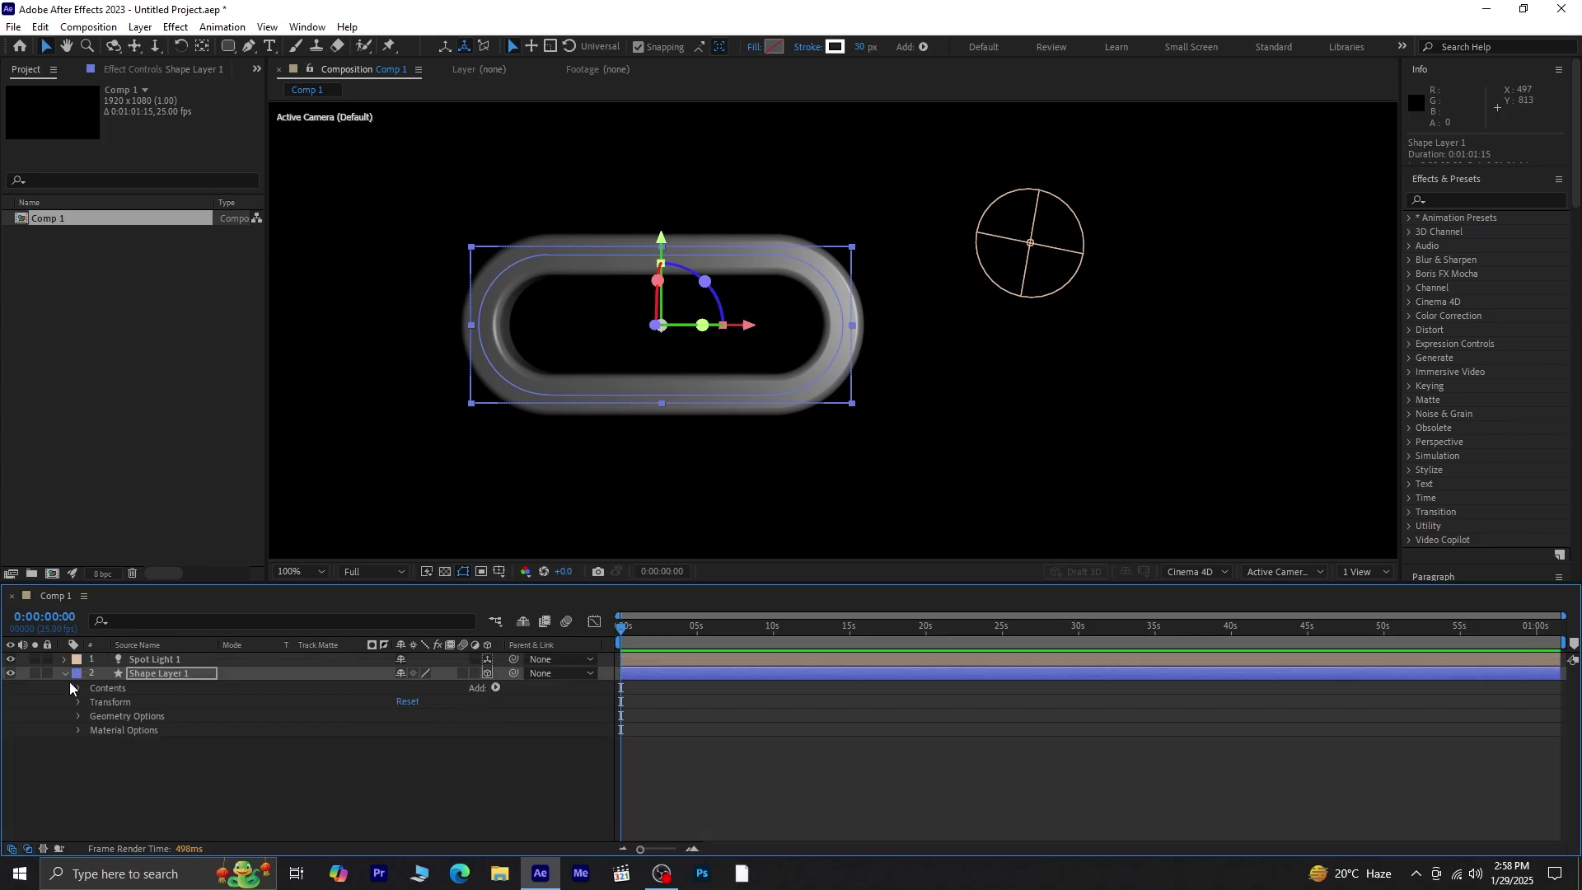
{"action": "left_click", "coordinate": [65, 674]}
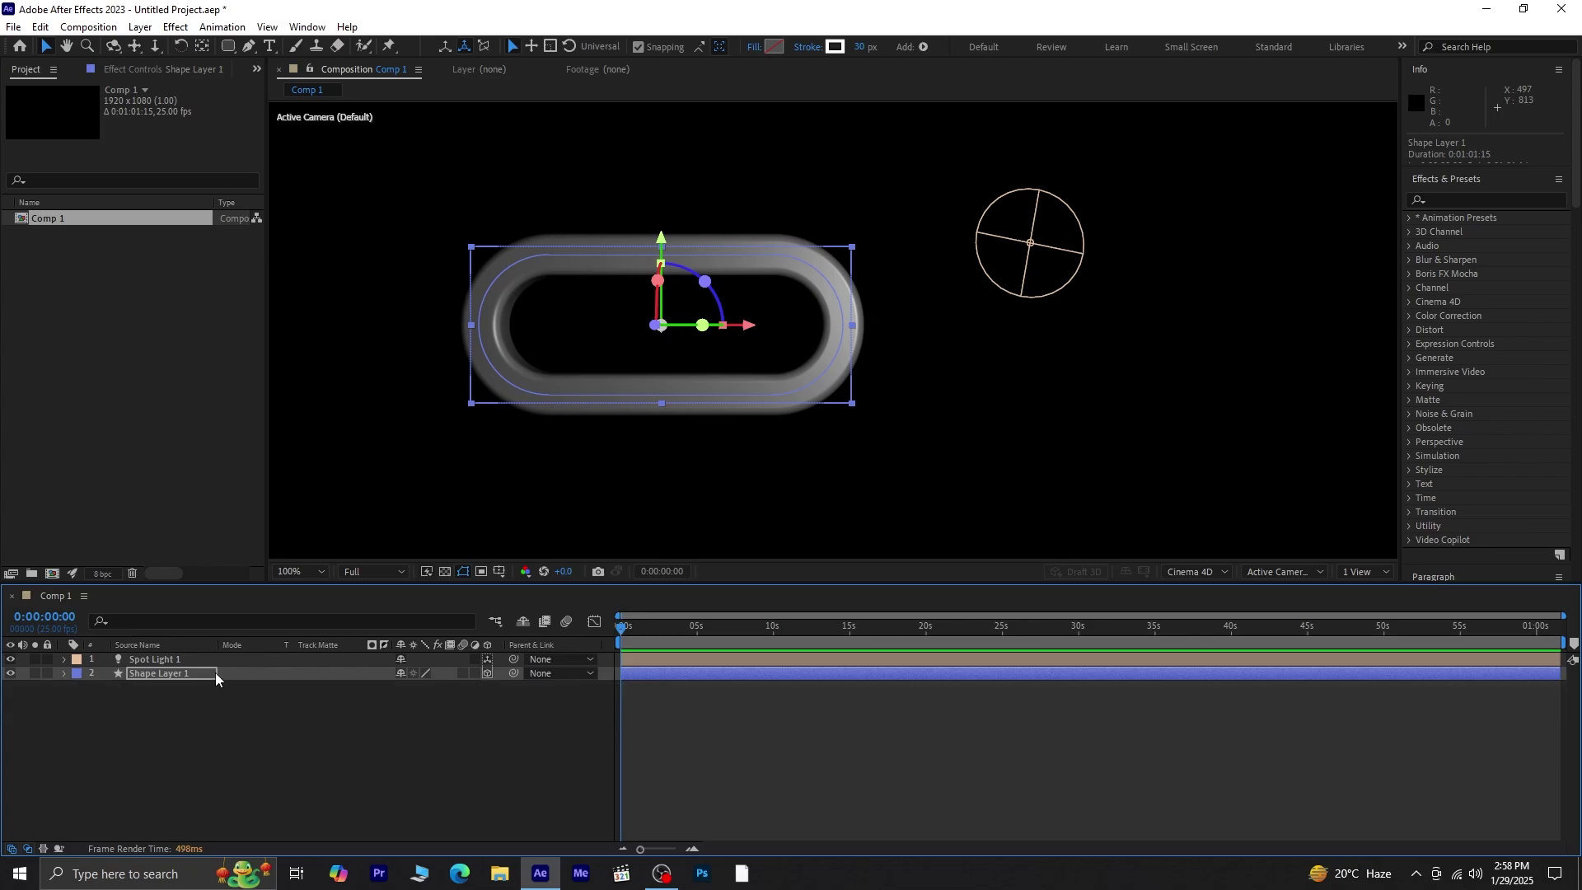
Set Shape Layer 1's Z Rotation to 90° so the ring stands upright.
{"action": "key", "text": "r"}
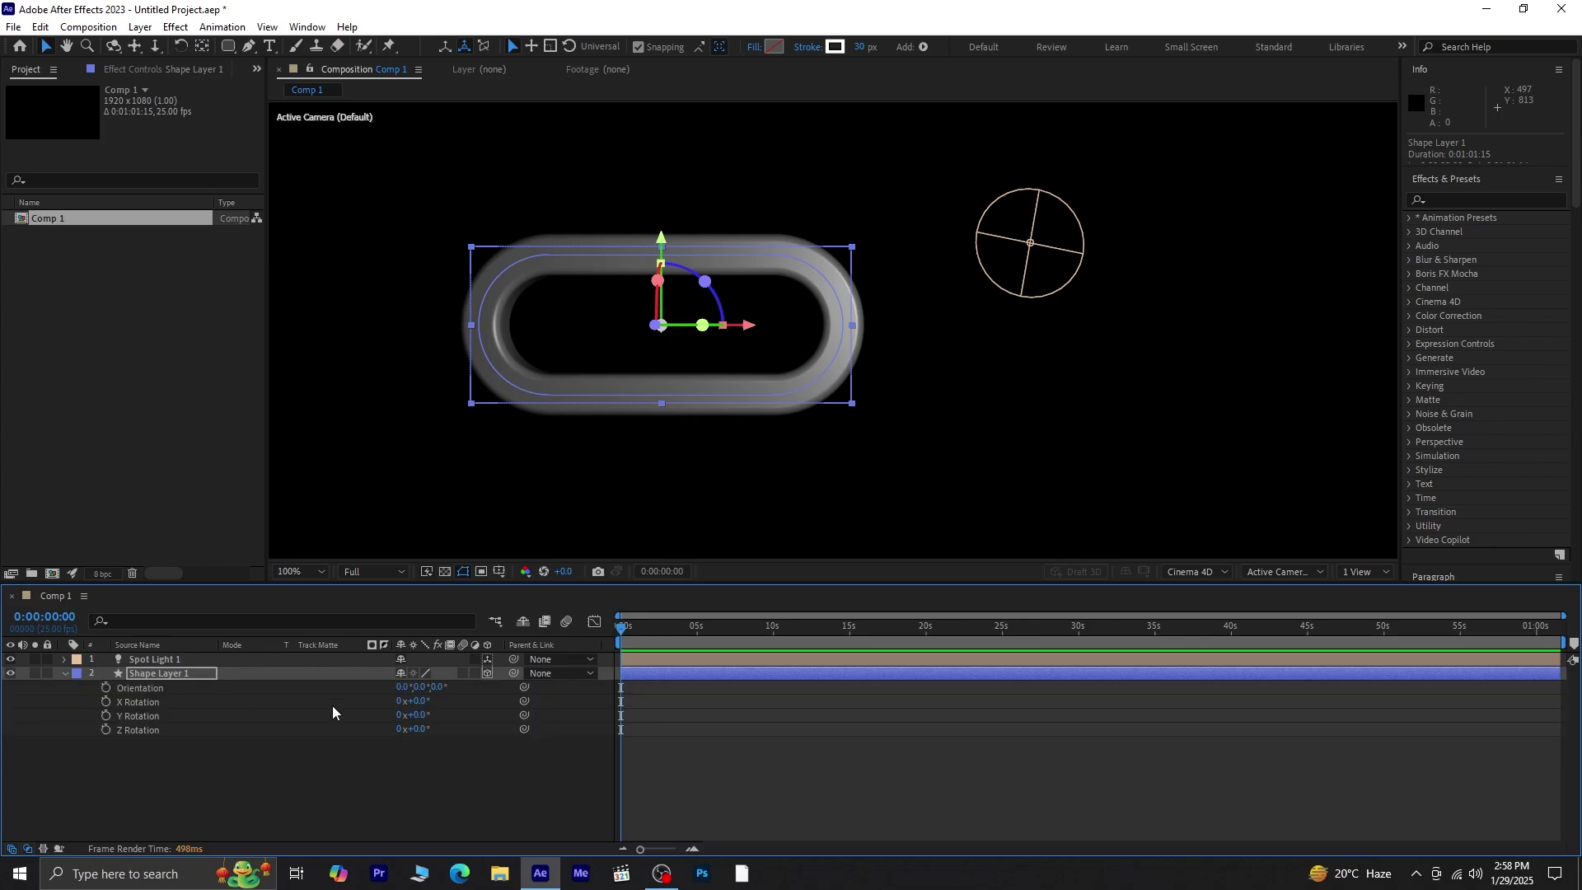
{"action": "left_click", "coordinate": [430, 729]}
{"action": "left_click", "coordinate": [423, 728]}
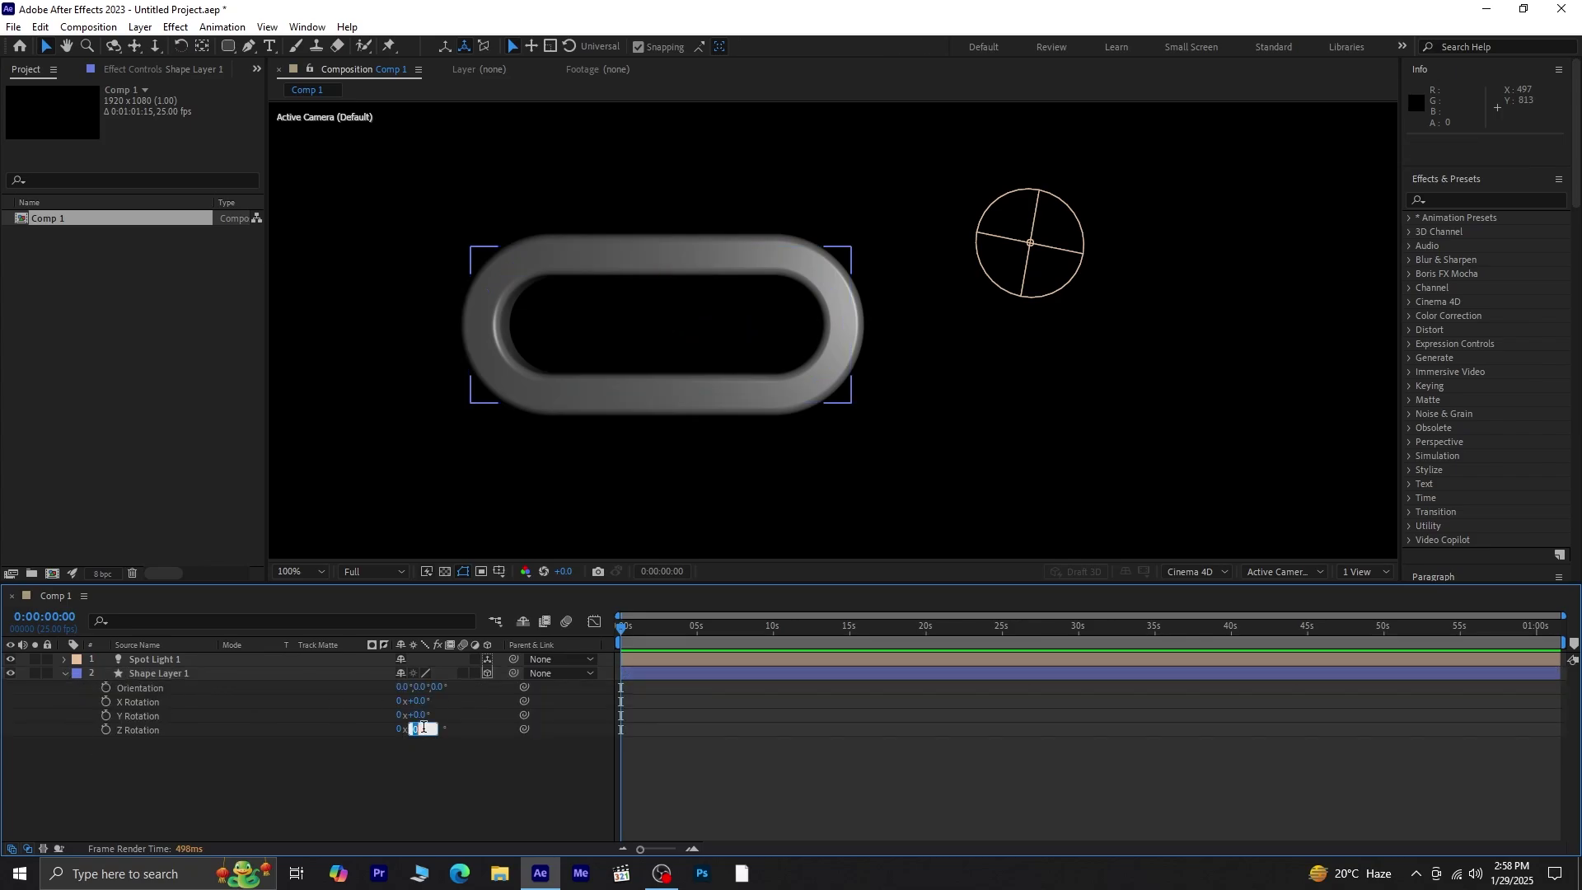
{"action": "type", "text": "90"}
{"action": "key", "text": "Return"}
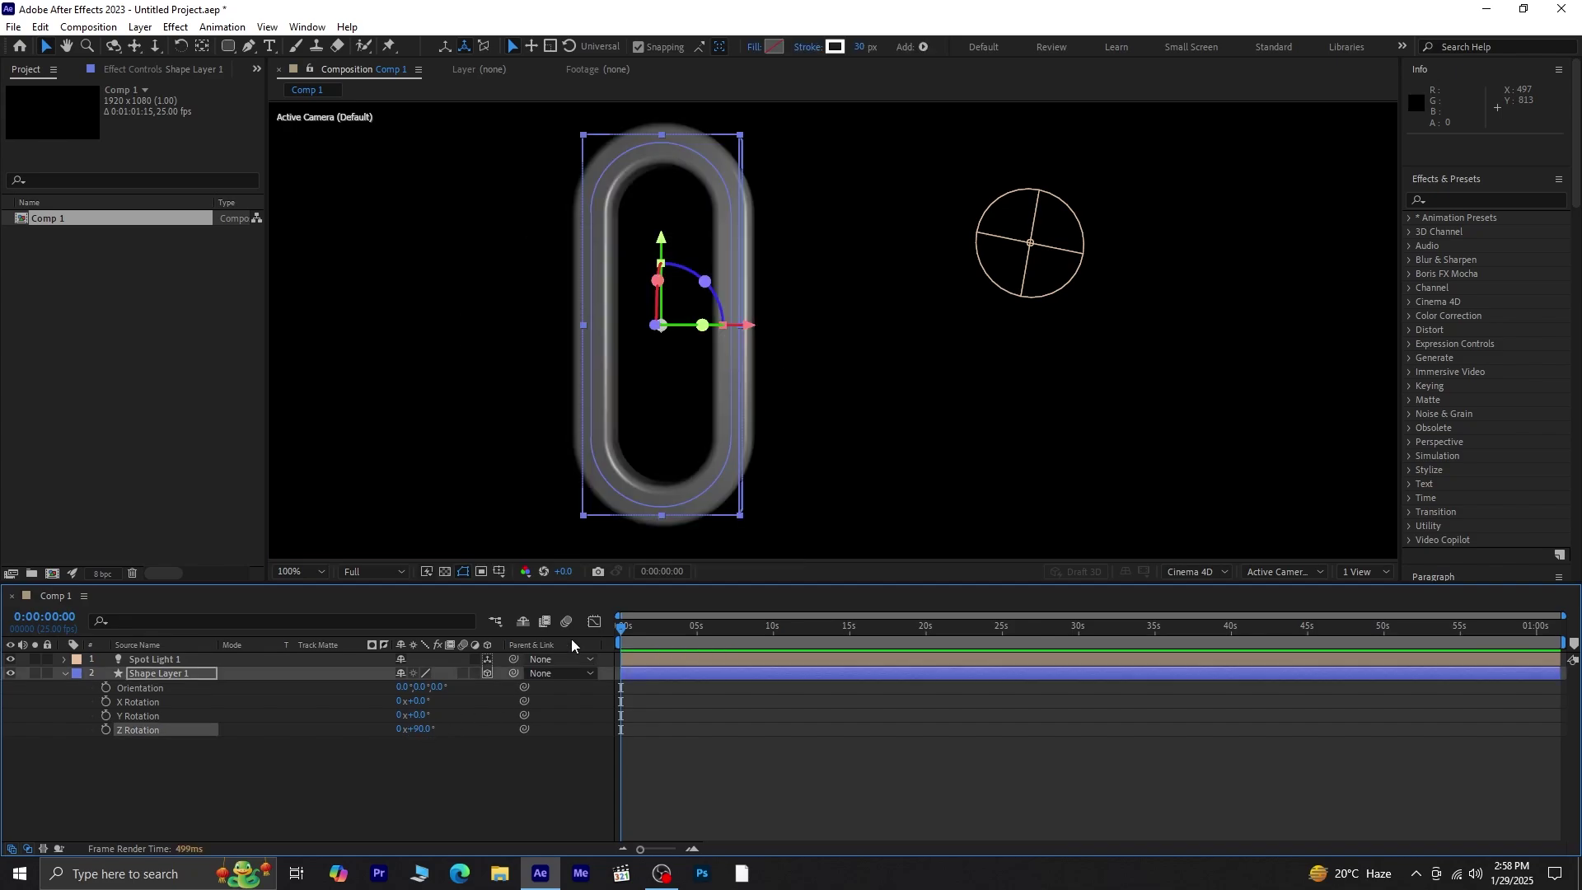
Move Shape Layer 1 down to a Y position of 1118, partly below the frame.
{"action": "scroll", "coordinate": [680, 458], "scroll_direction": "down", "scroll_amount": 4}
{"action": "scroll", "coordinate": [794, 426], "scroll_direction": "up", "scroll_amount": 2}
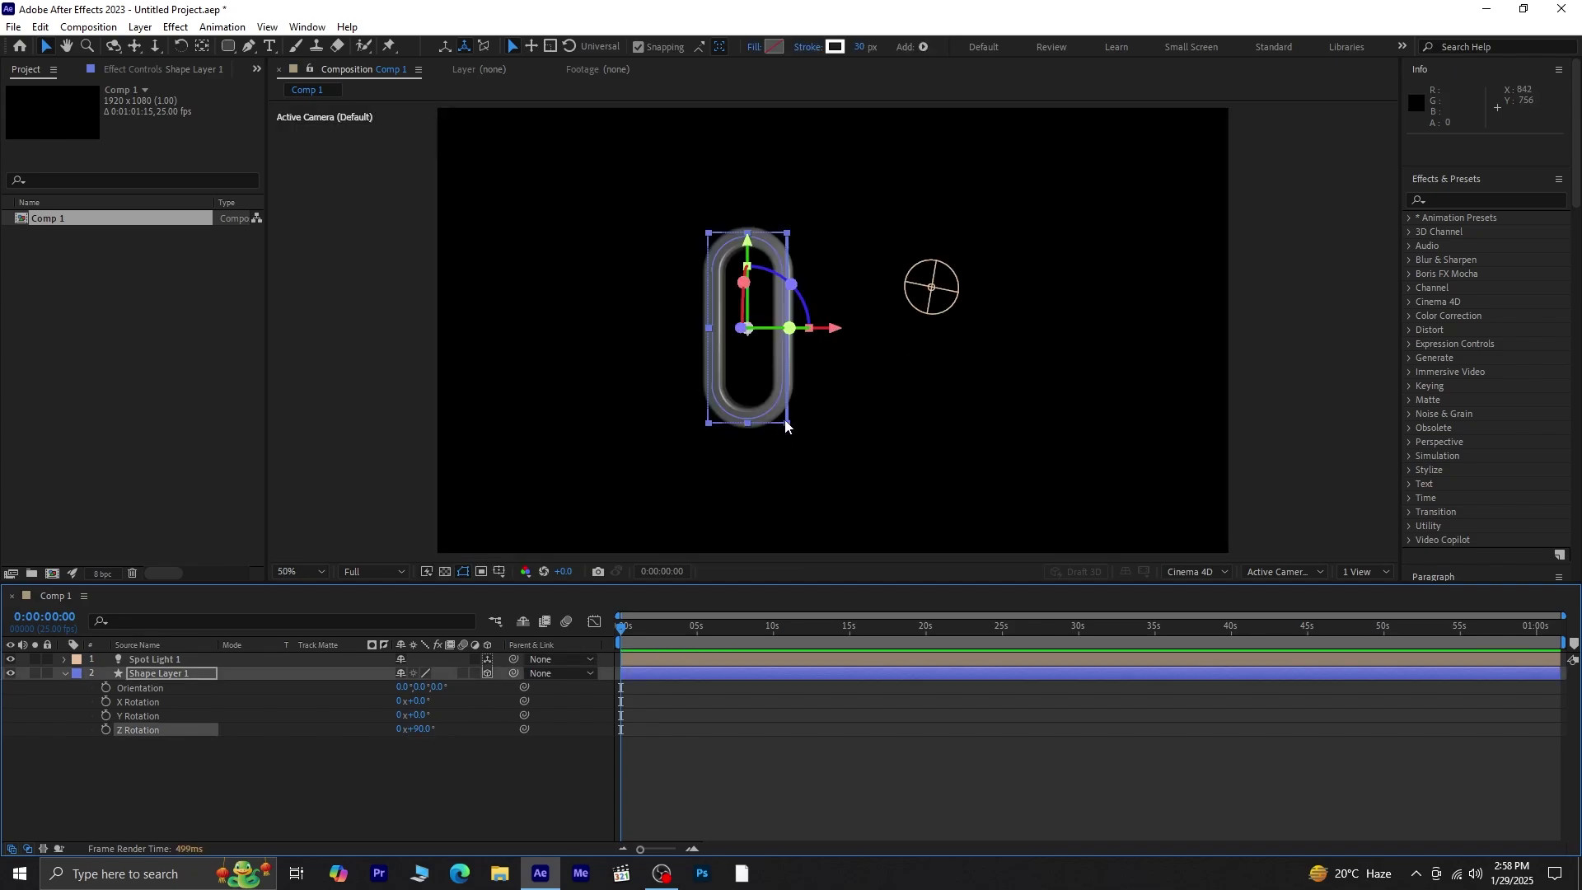
{"action": "scroll", "coordinate": [793, 416], "scroll_direction": "down", "scroll_amount": 2}
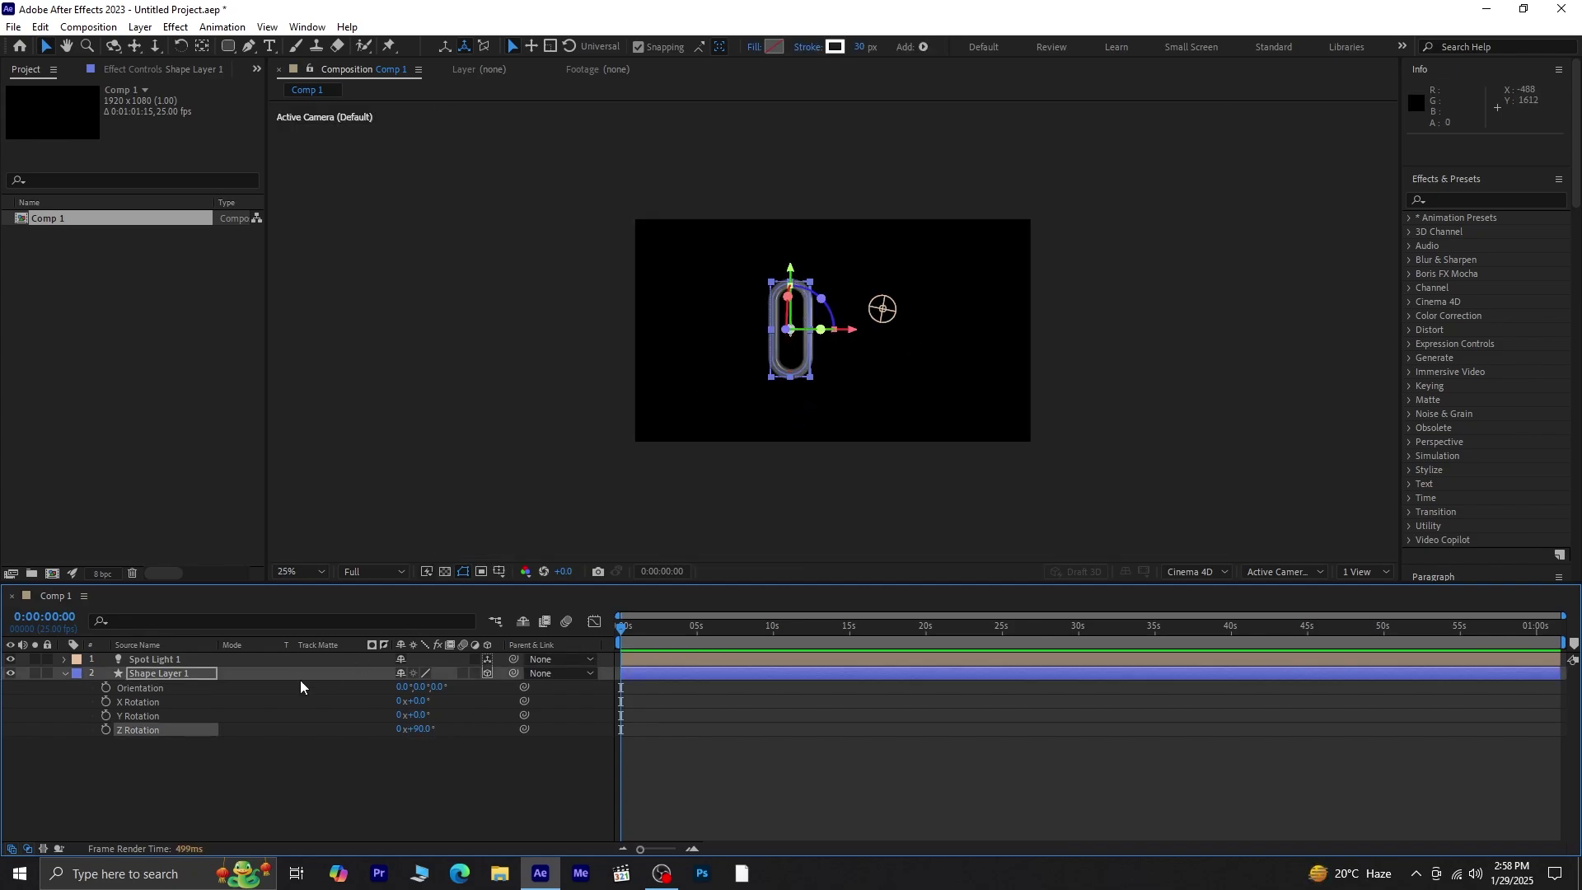
{"action": "key", "text": "p"}
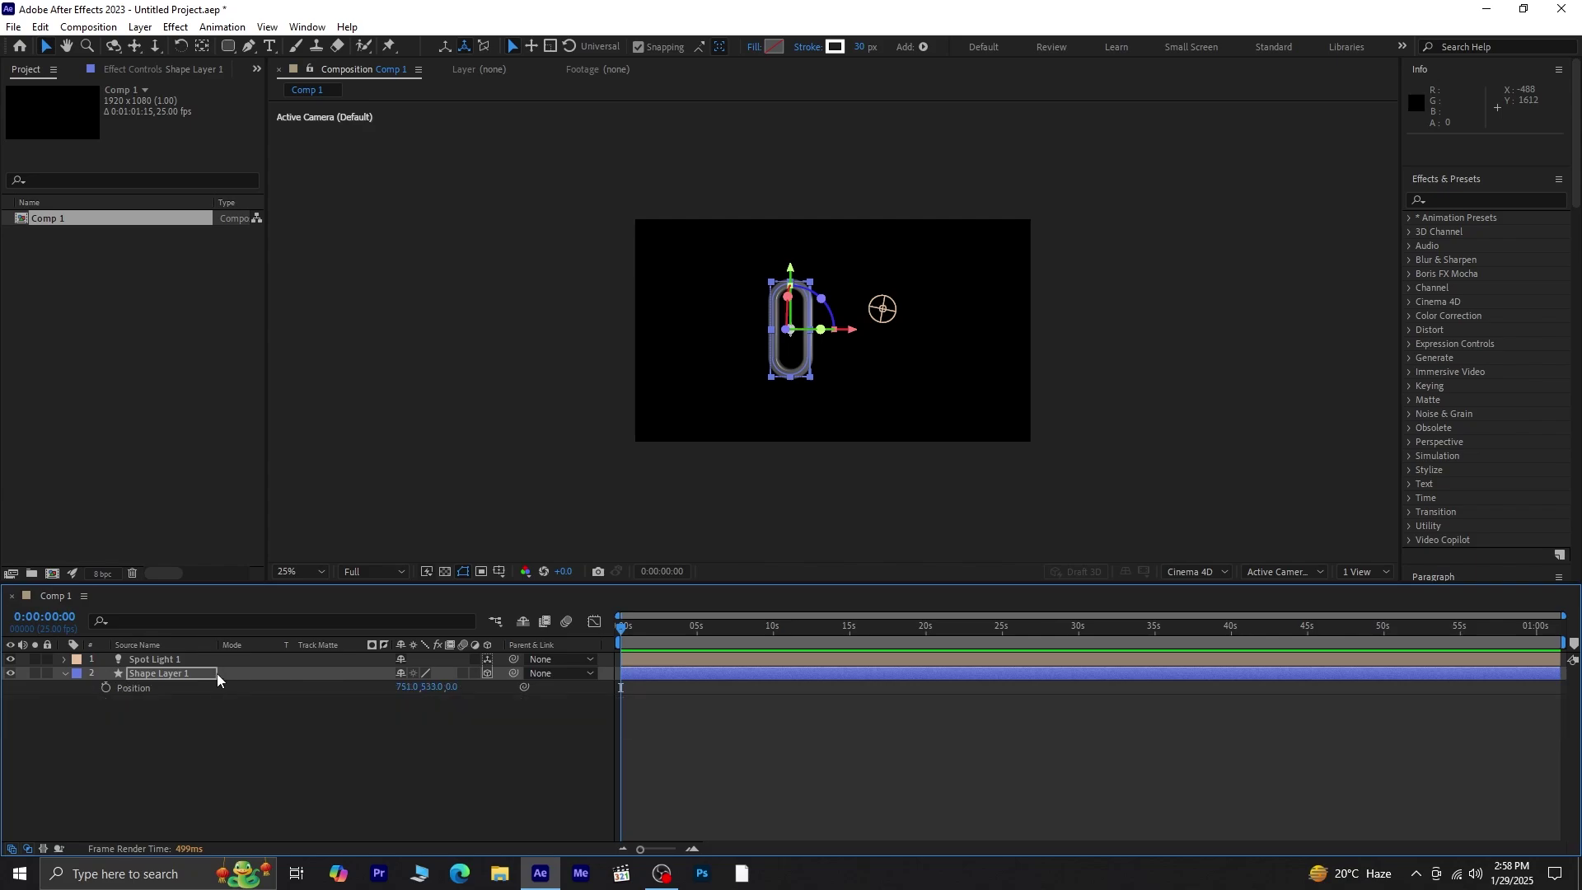
{"action": "left_click_drag", "start_coordinate": [430, 691], "coordinate": [904, 695]}
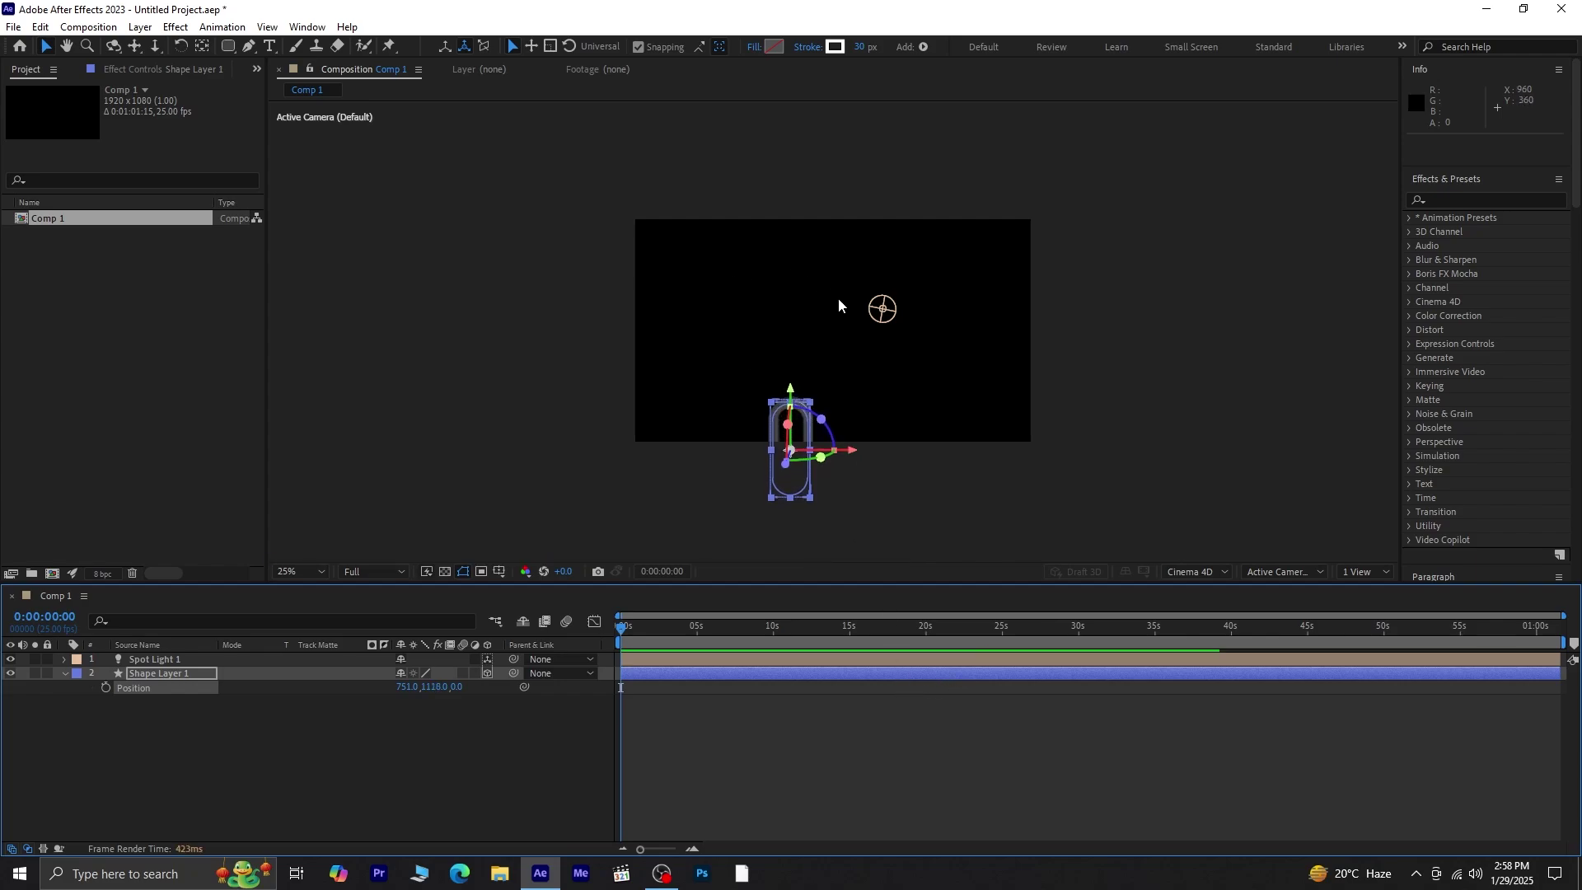
{"action": "left_click", "coordinate": [231, 748]}
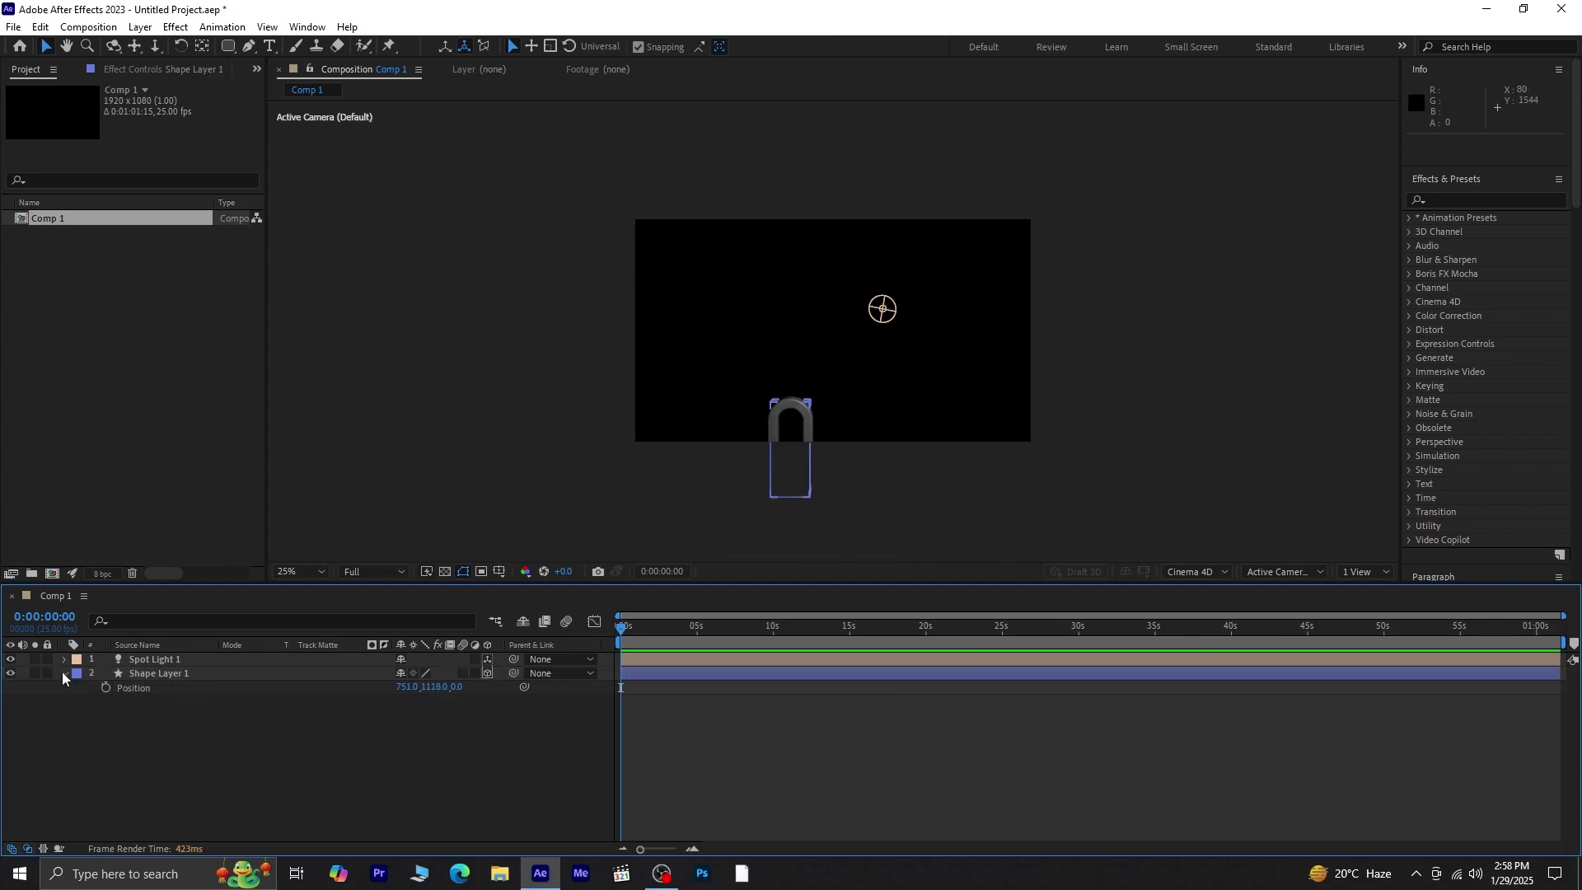
Duplicate Shape Layer 1 and set the duplicate's Y Rotation to 90°.
{"action": "left_click", "coordinate": [63, 673]}
{"action": "left_click", "coordinate": [160, 671]}
{"action": "key", "text": "ctrl+d"}
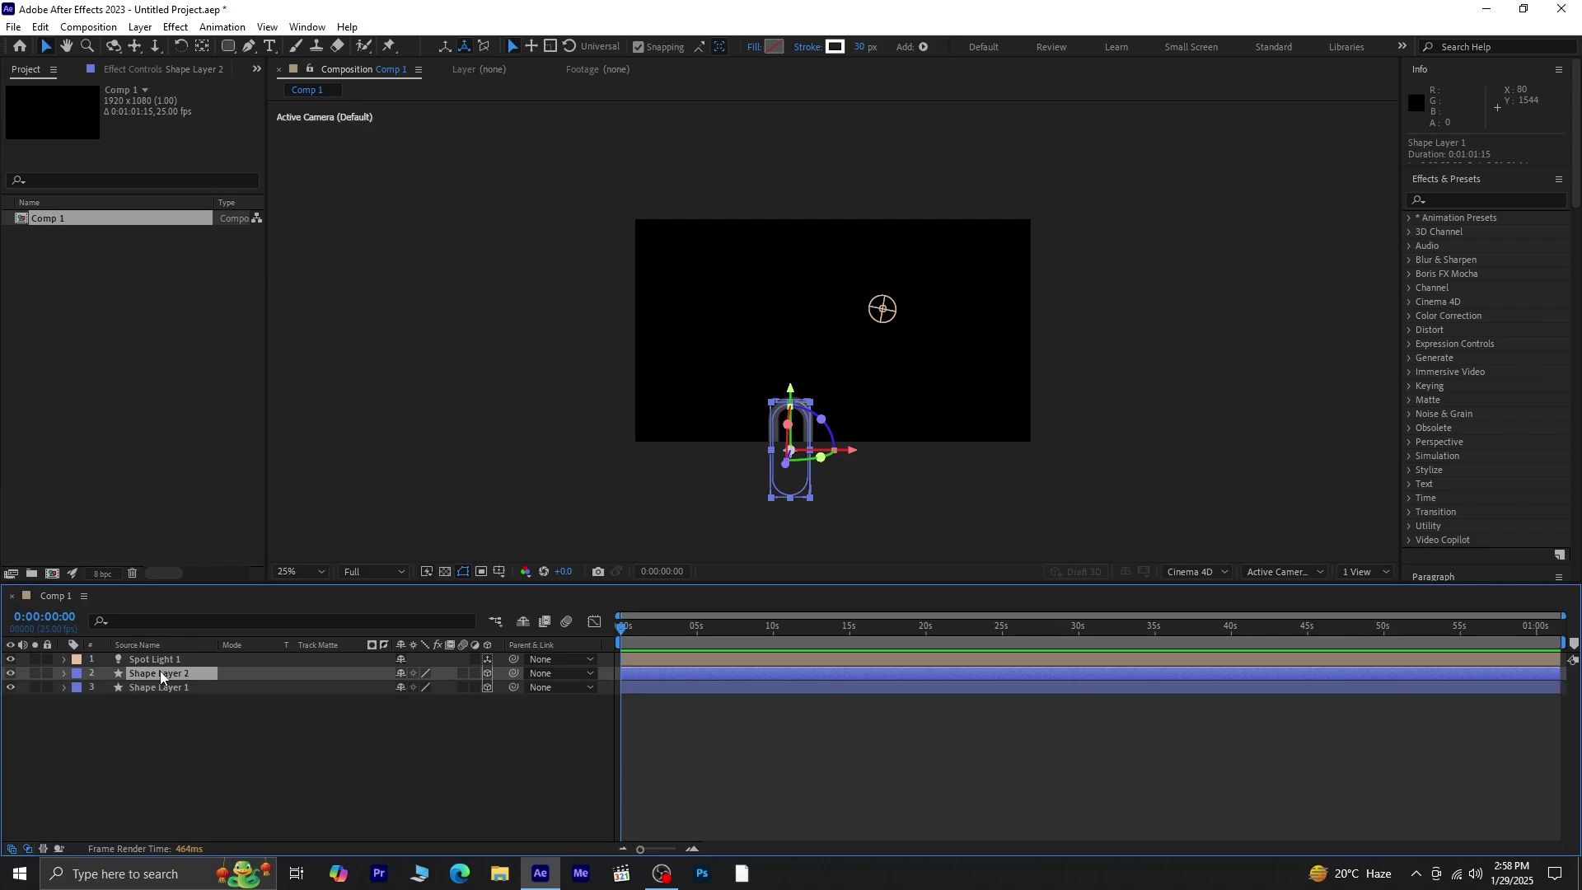
{"action": "key", "text": "r"}
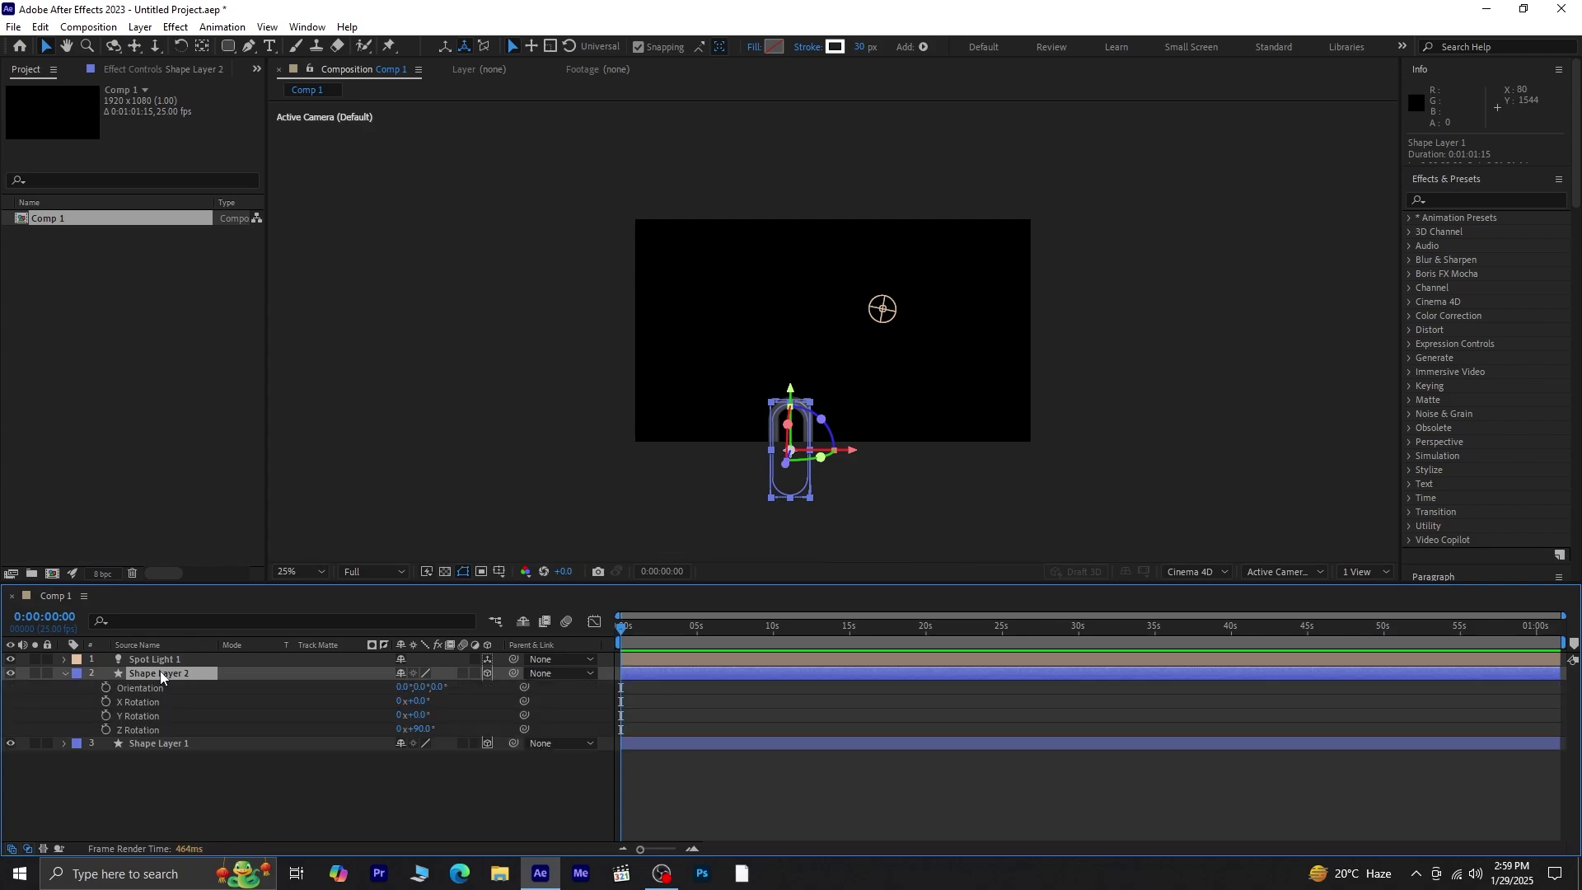
{"action": "left_click", "coordinate": [416, 716]}
{"action": "type", "text": "90"}
{"action": "key", "text": "Return"}
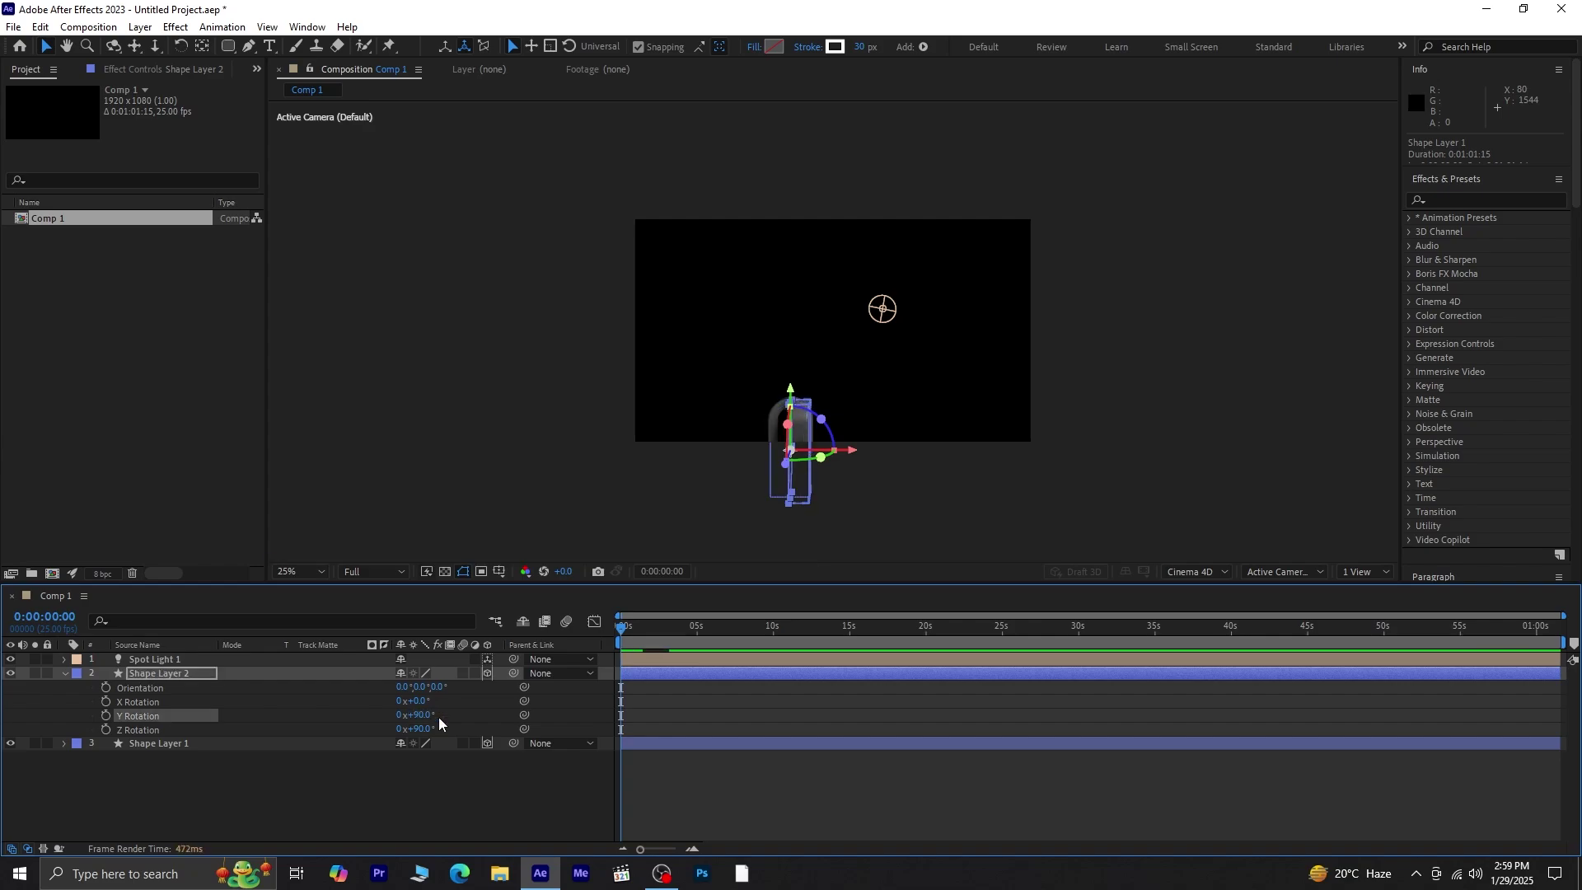
Move Shape Layer 2 to X 707 and Y 800 so it interlocks with the link below.
{"action": "key", "text": "p"}
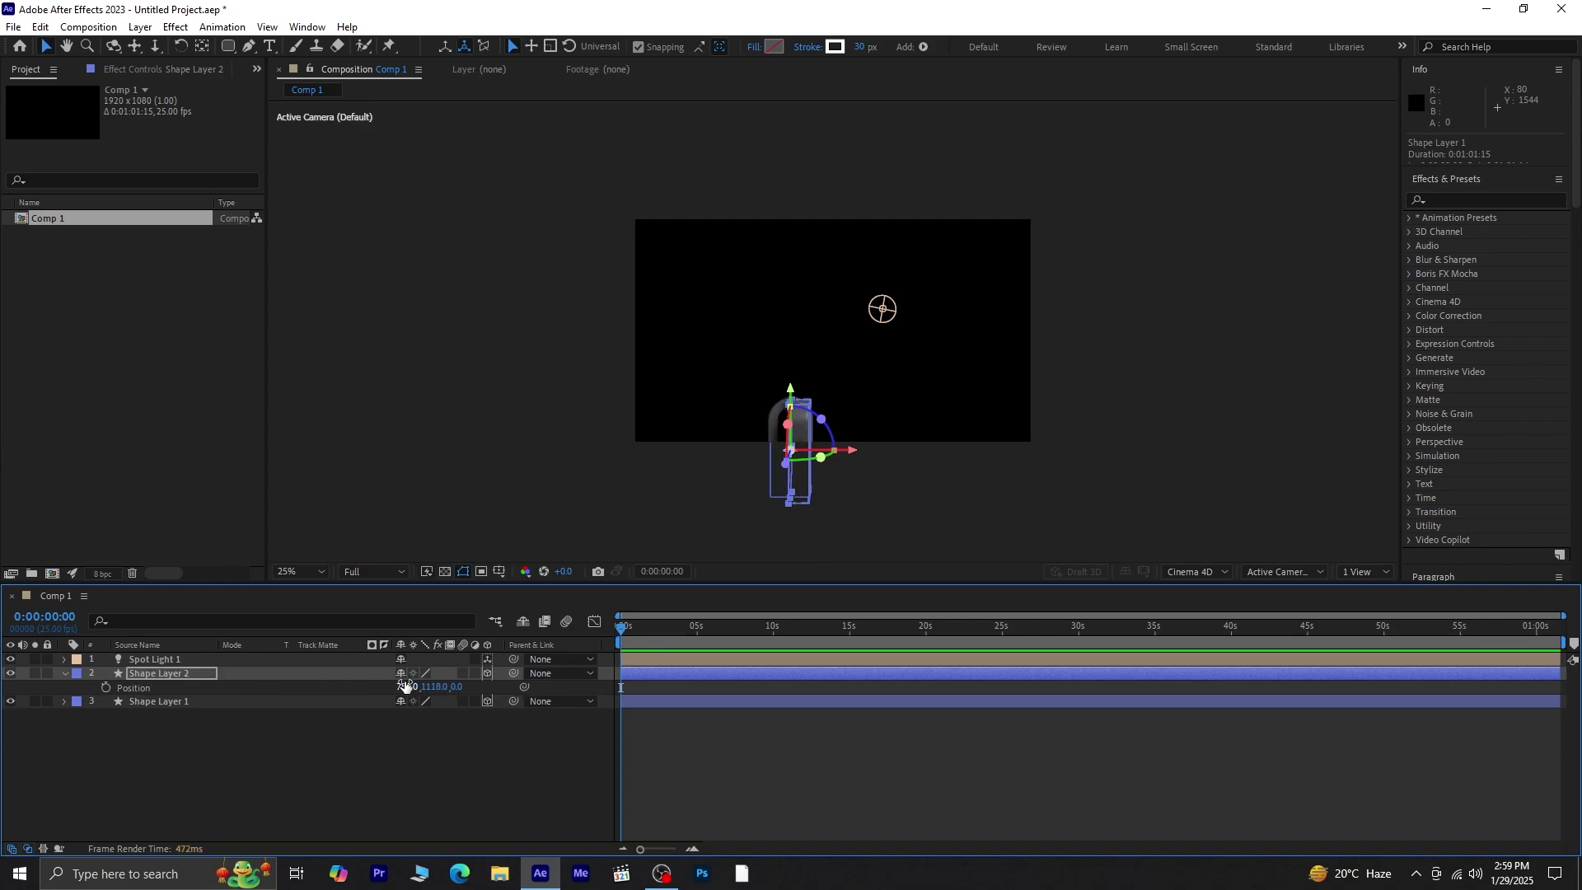
{"action": "left_click_drag", "start_coordinate": [433, 689], "coordinate": [149, 701]}
{"action": "scroll", "coordinate": [859, 496], "scroll_direction": "up", "scroll_amount": 3}
{"action": "key", "text": "space"}
{"action": "left_click_drag", "start_coordinate": [751, 484], "coordinate": [755, 190]}
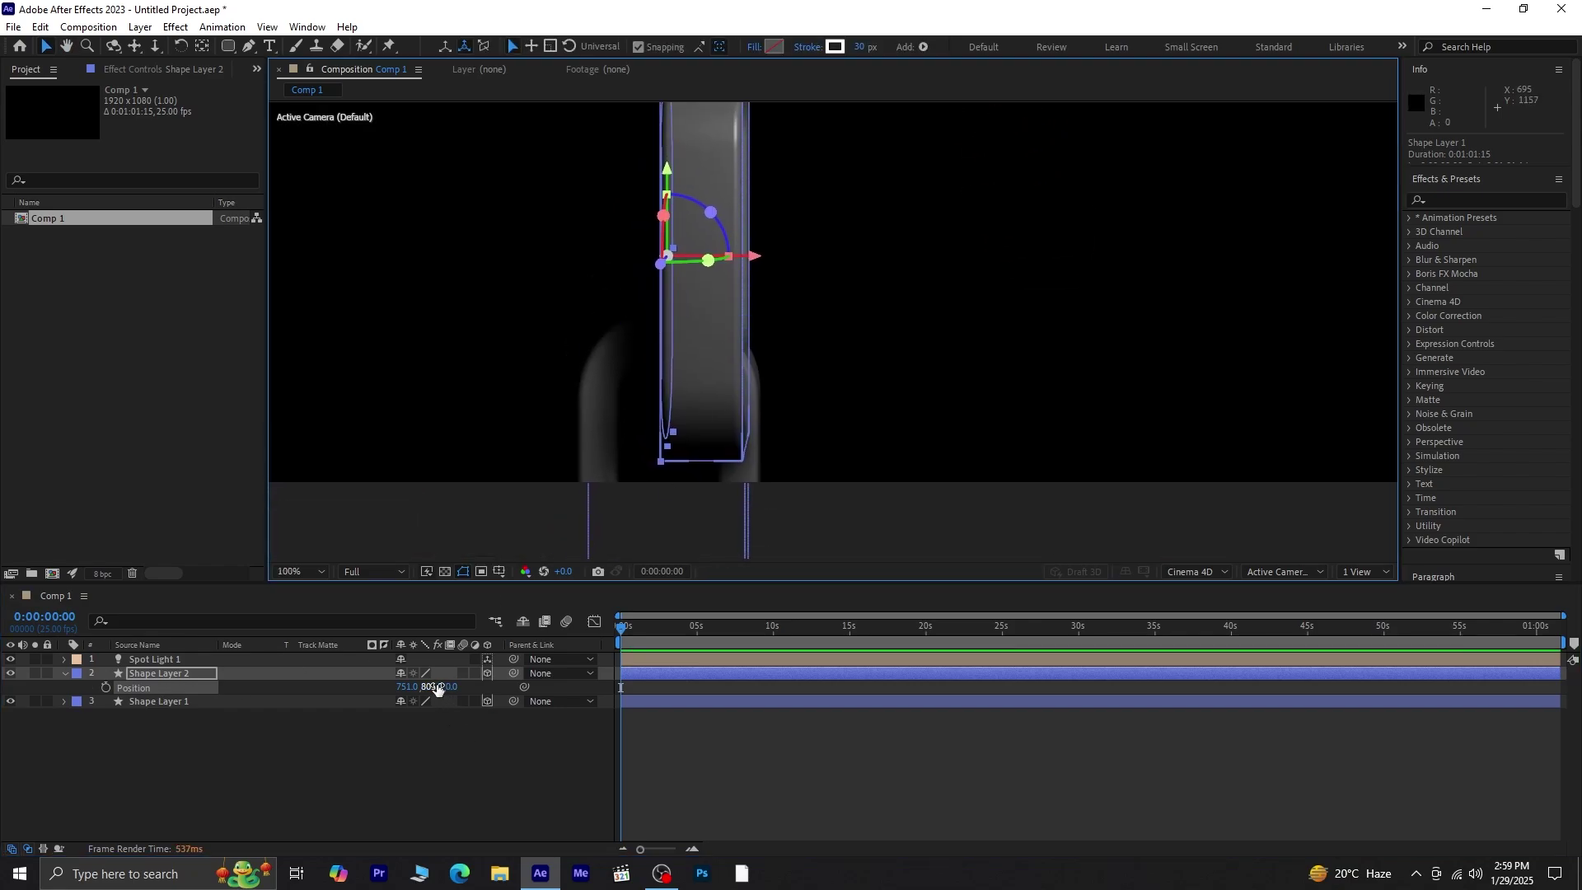
{"action": "left_click_drag", "start_coordinate": [438, 689], "coordinate": [366, 689]}
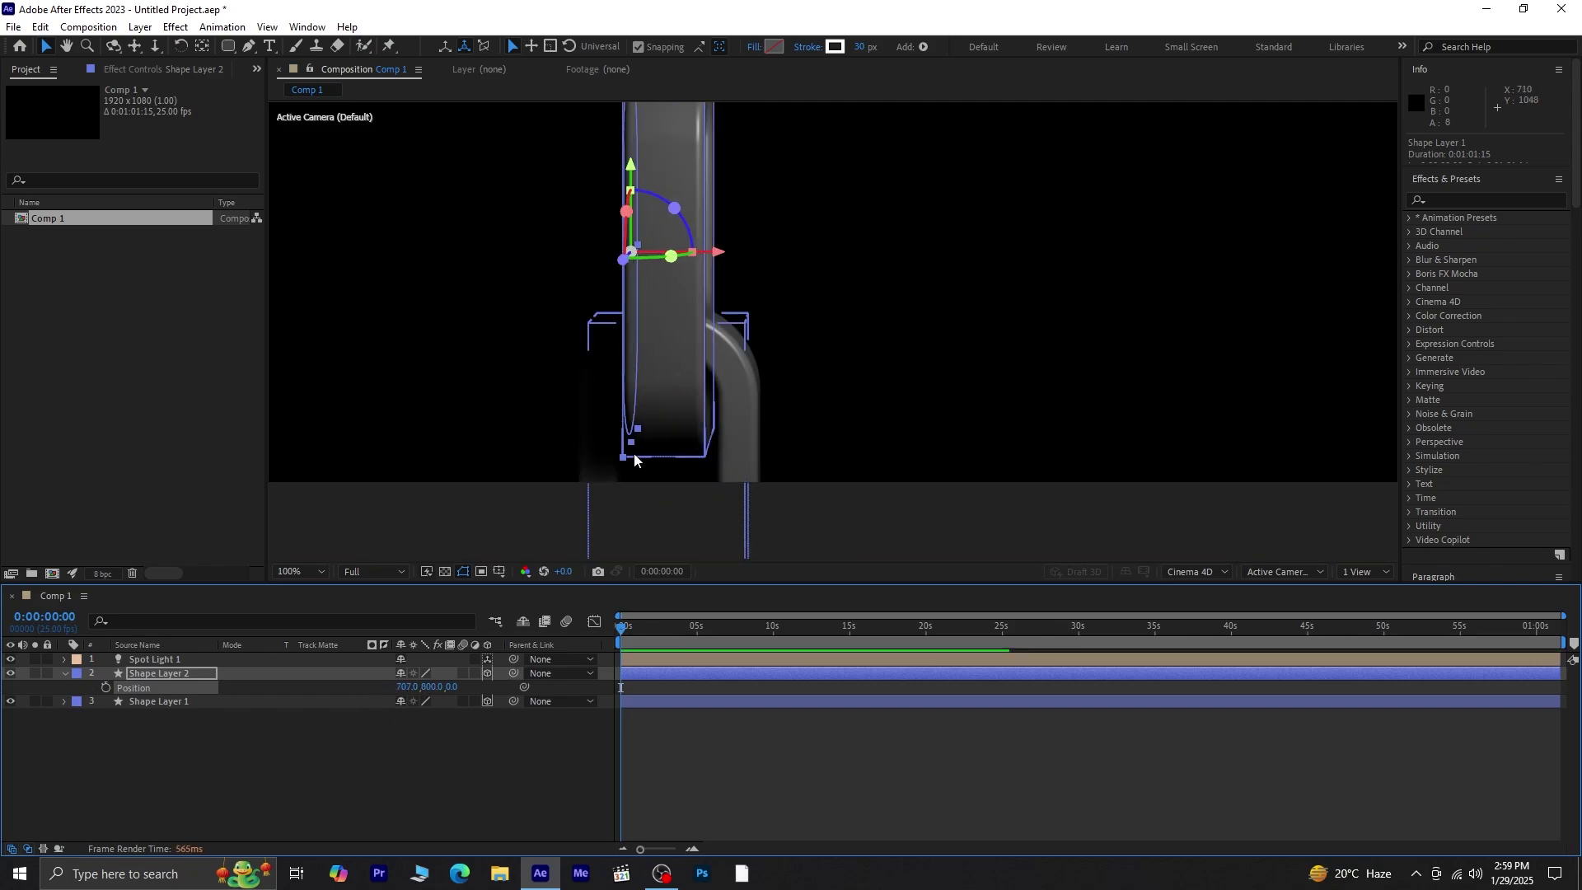
Duplicate both shape layers and reorder Shape Layer 3 so it sits directly below Shape Layer 4 in the layer stack.
{"action": "key", "text": "comma"}
{"action": "key", "text": "comma"}
{"action": "key", "text": "h"}
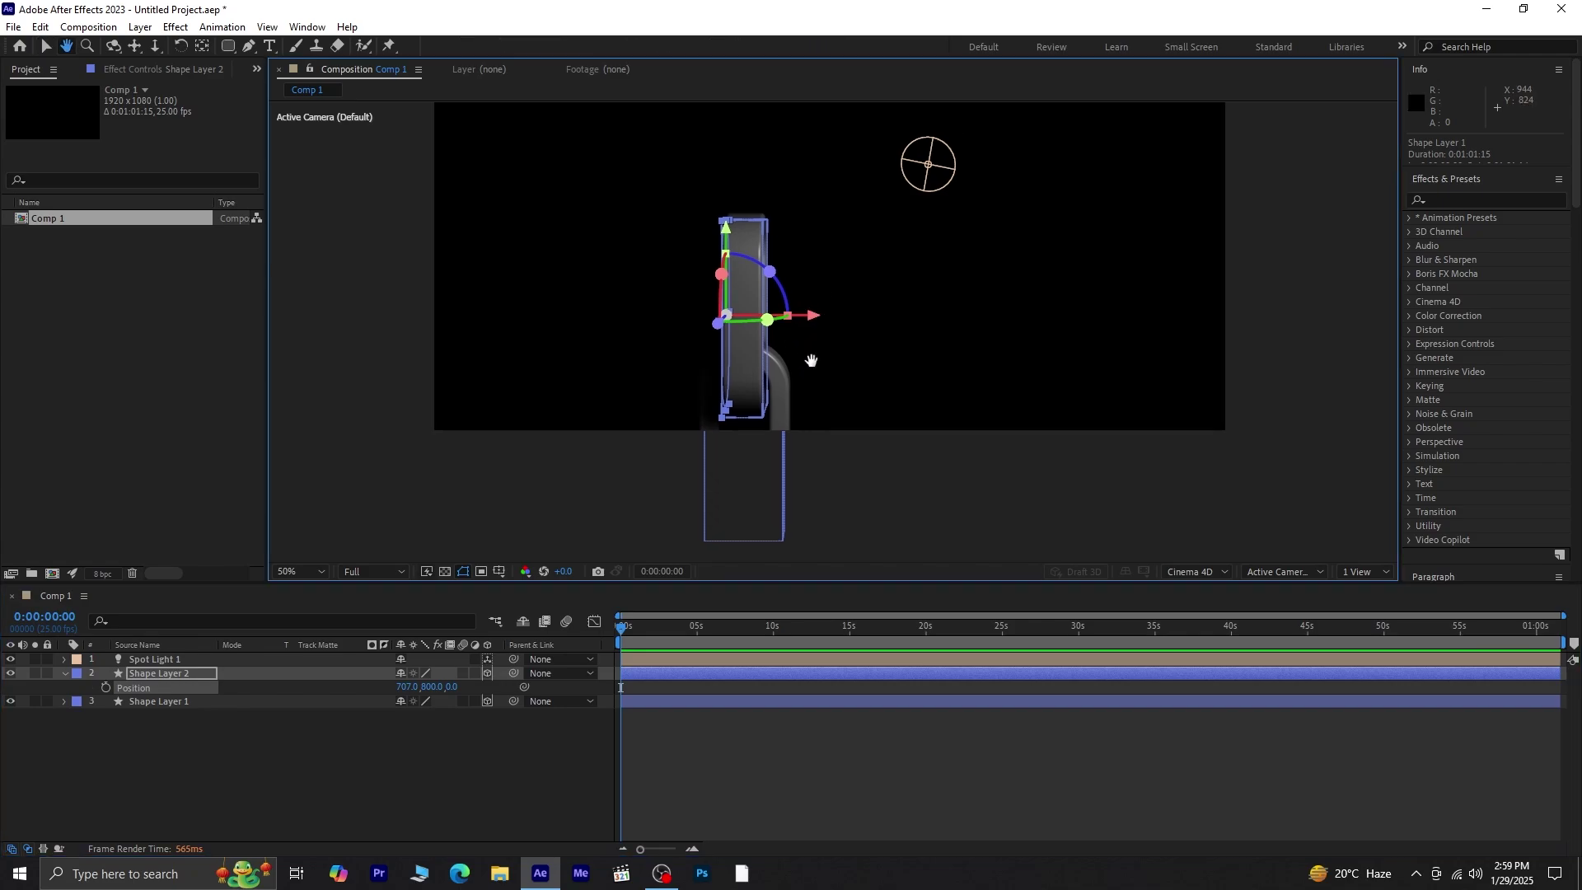
{"action": "left_click_drag", "start_coordinate": [811, 361], "coordinate": [745, 487]}
{"action": "key", "text": "v"}
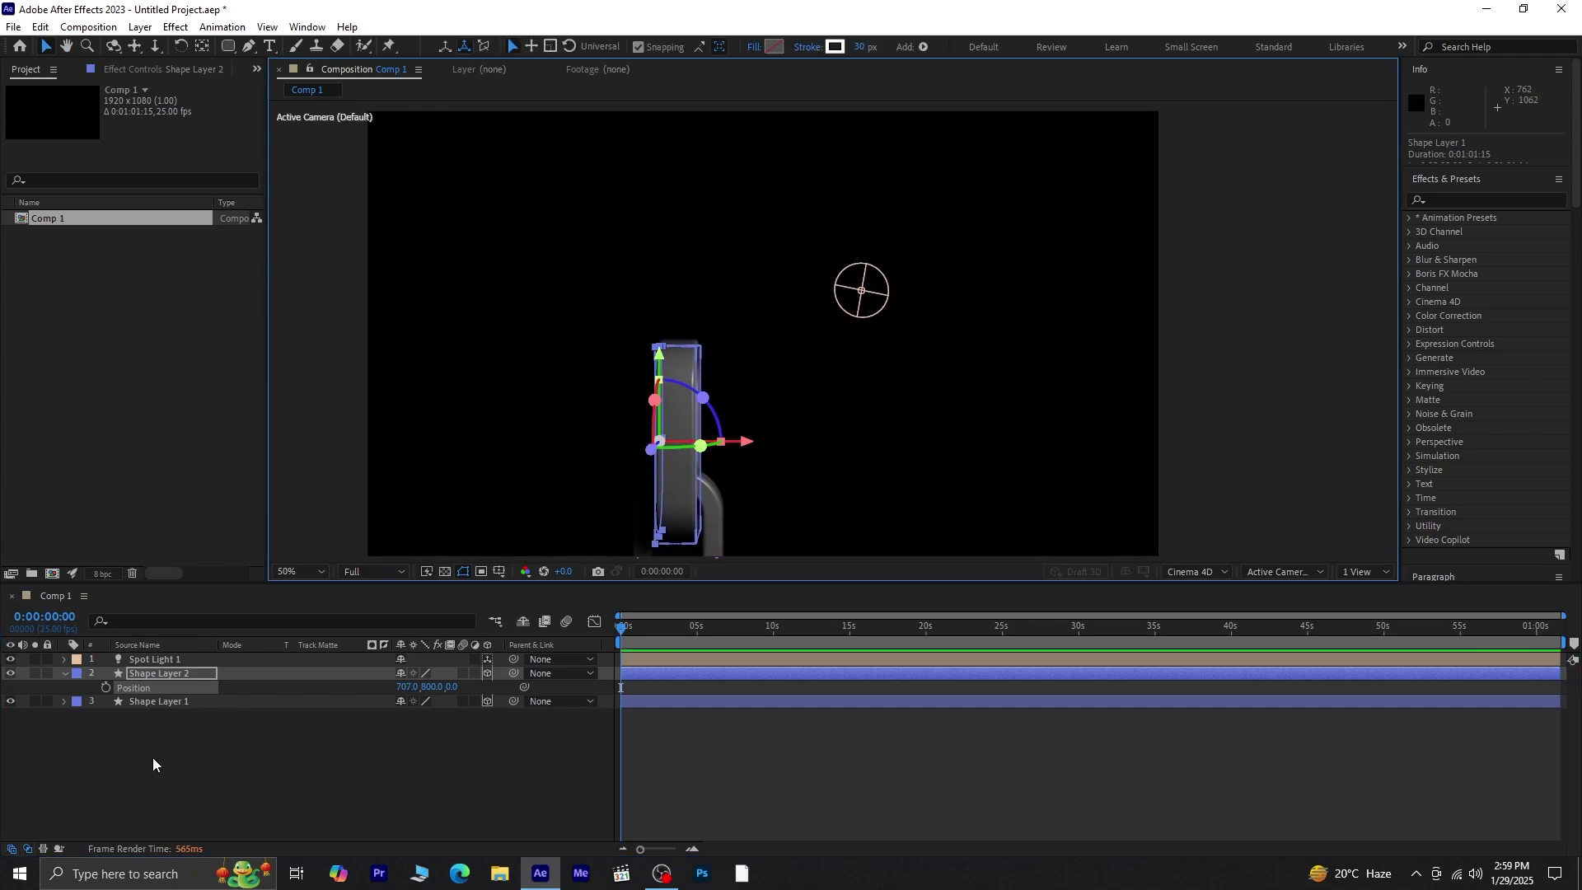
{"action": "left_click", "coordinate": [64, 673]}
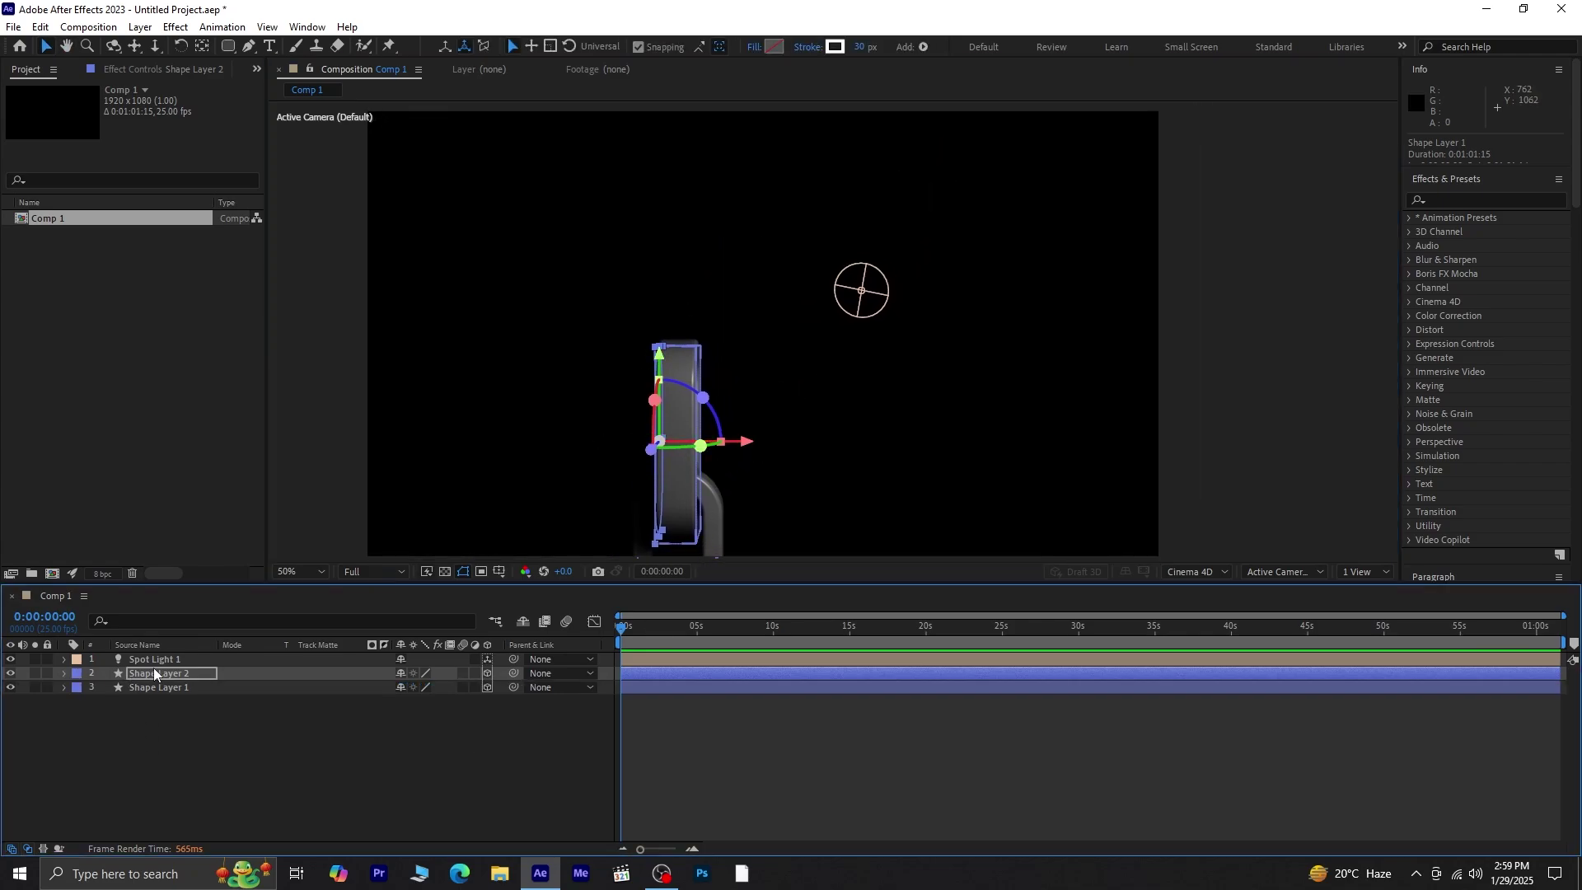
{"action": "left_click", "coordinate": [169, 687], "text": "shift"}
{"action": "key", "text": "ctrl+d"}
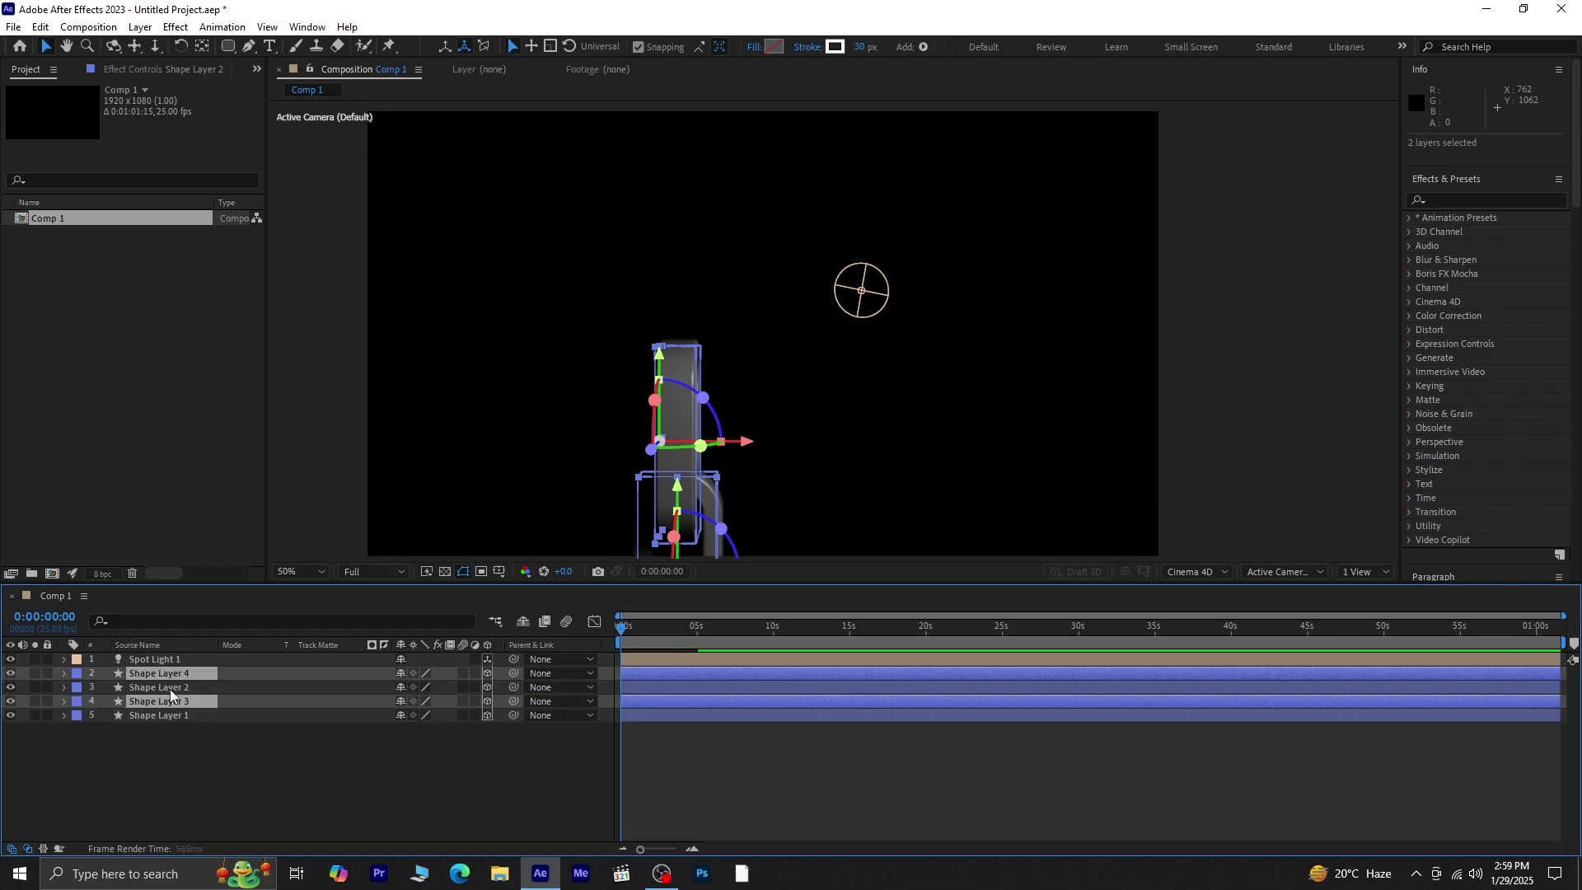
{"action": "left_click", "coordinate": [225, 732]}
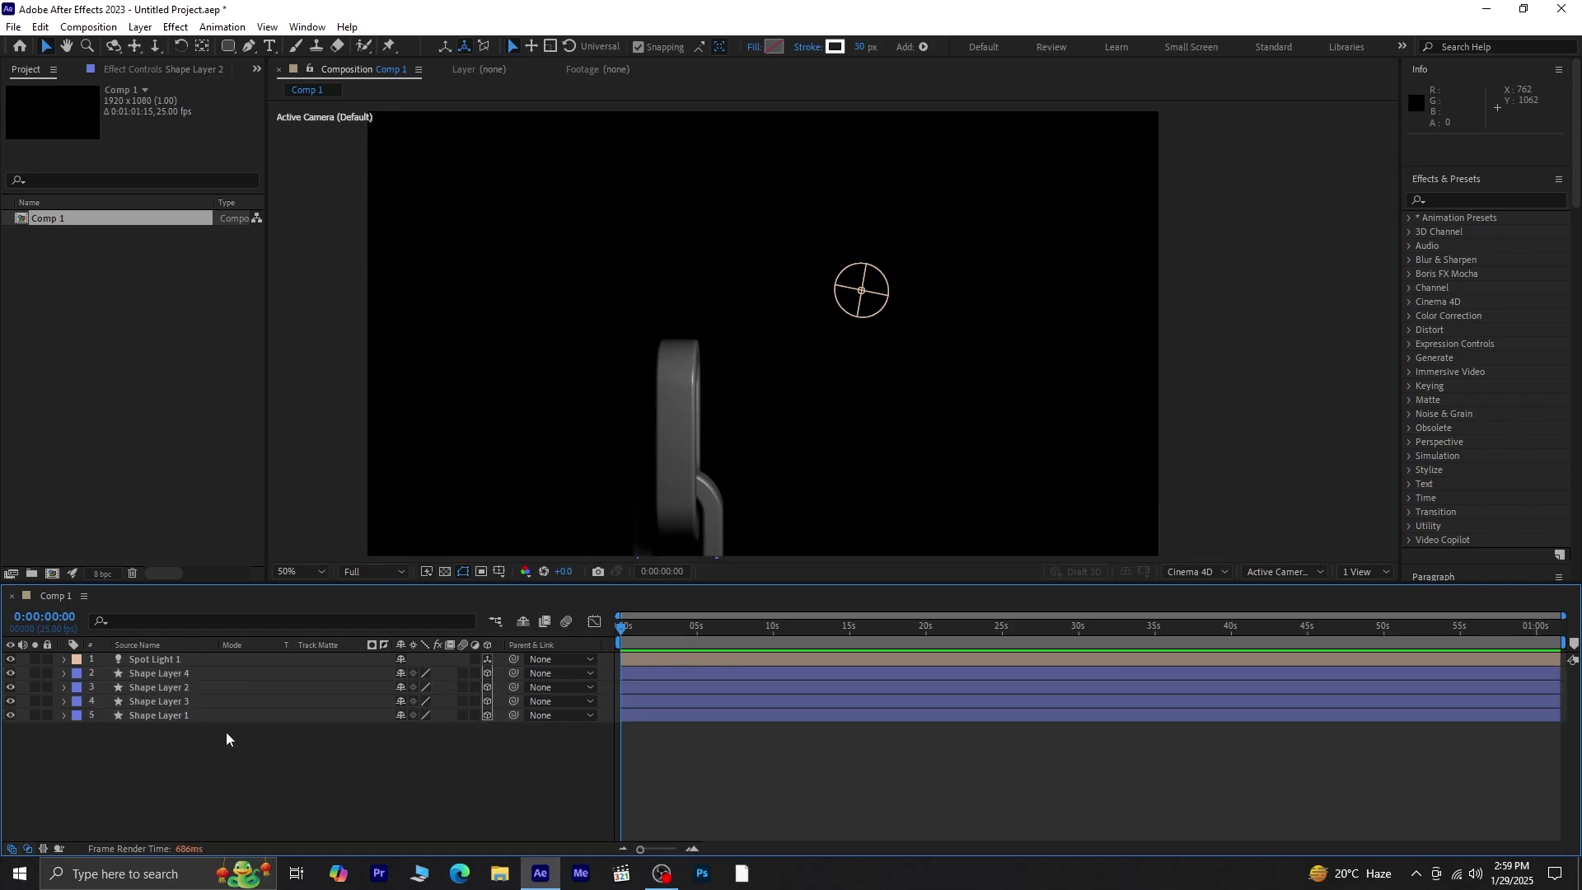
{"action": "left_click_drag", "start_coordinate": [190, 700], "coordinate": [199, 683]}
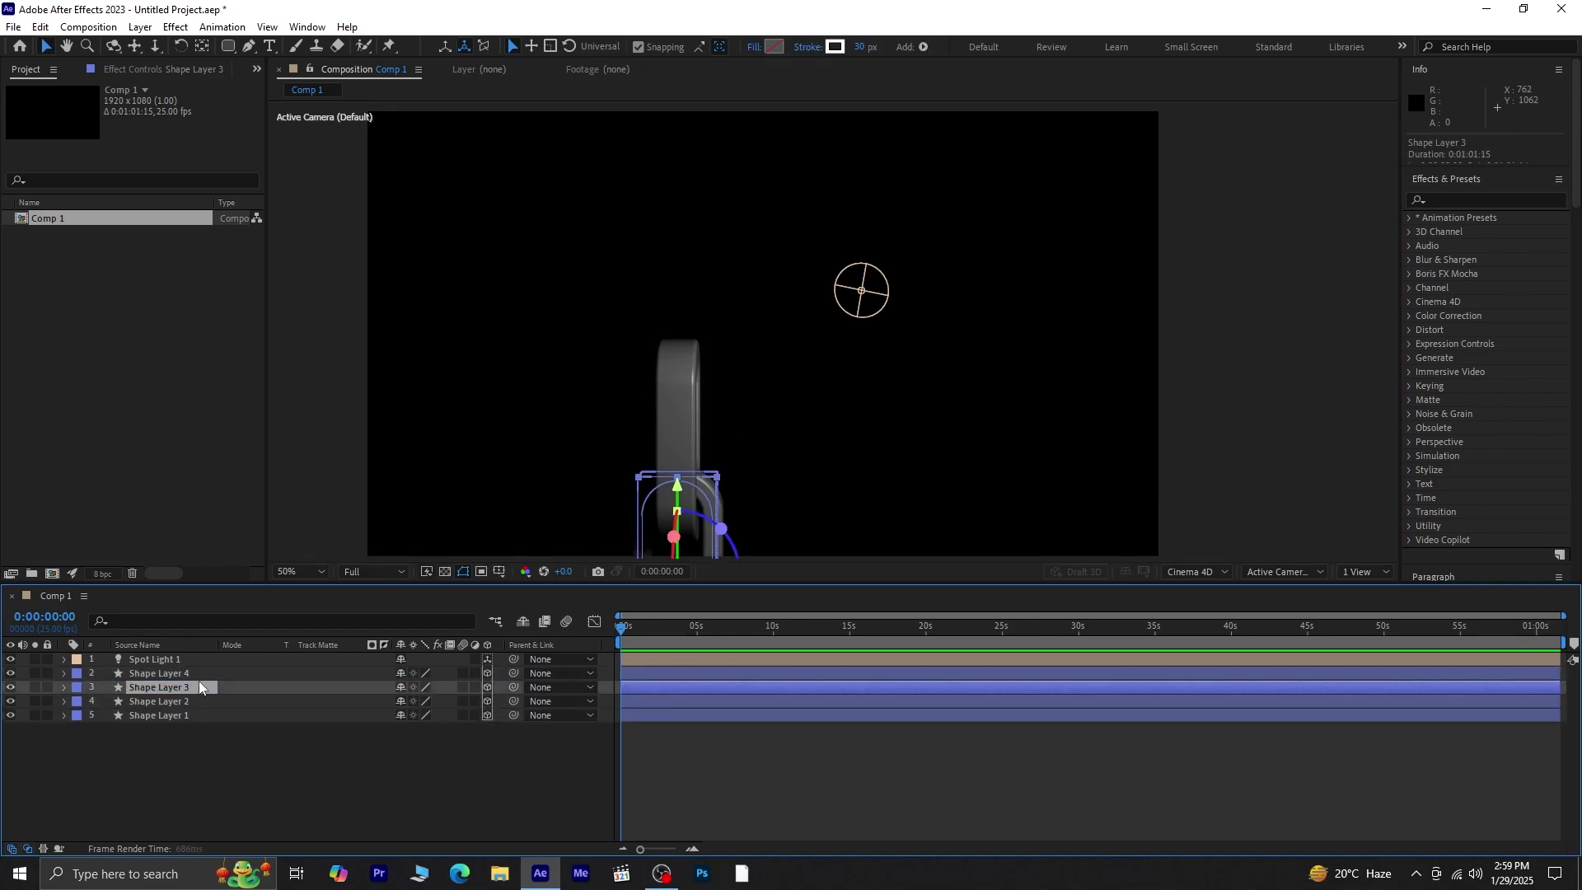
Move Shape Layers 3 and 4 up together to Y positions 433 and 115, continuing the chain above the original links.
{"action": "left_click", "coordinate": [202, 675], "text": "shift"}
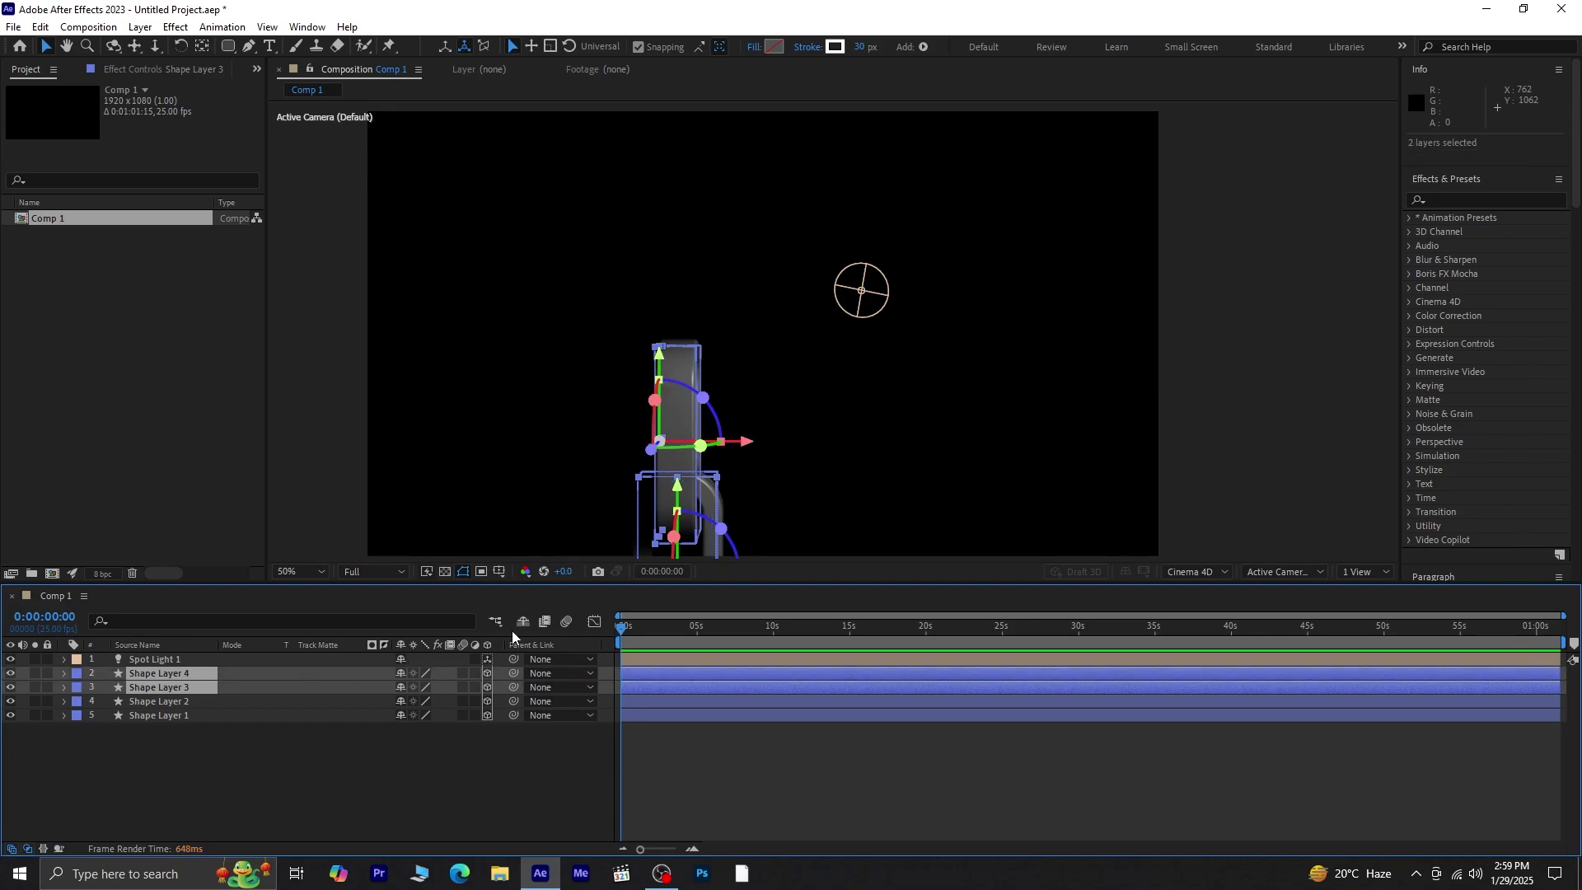
{"action": "key", "text": "p"}
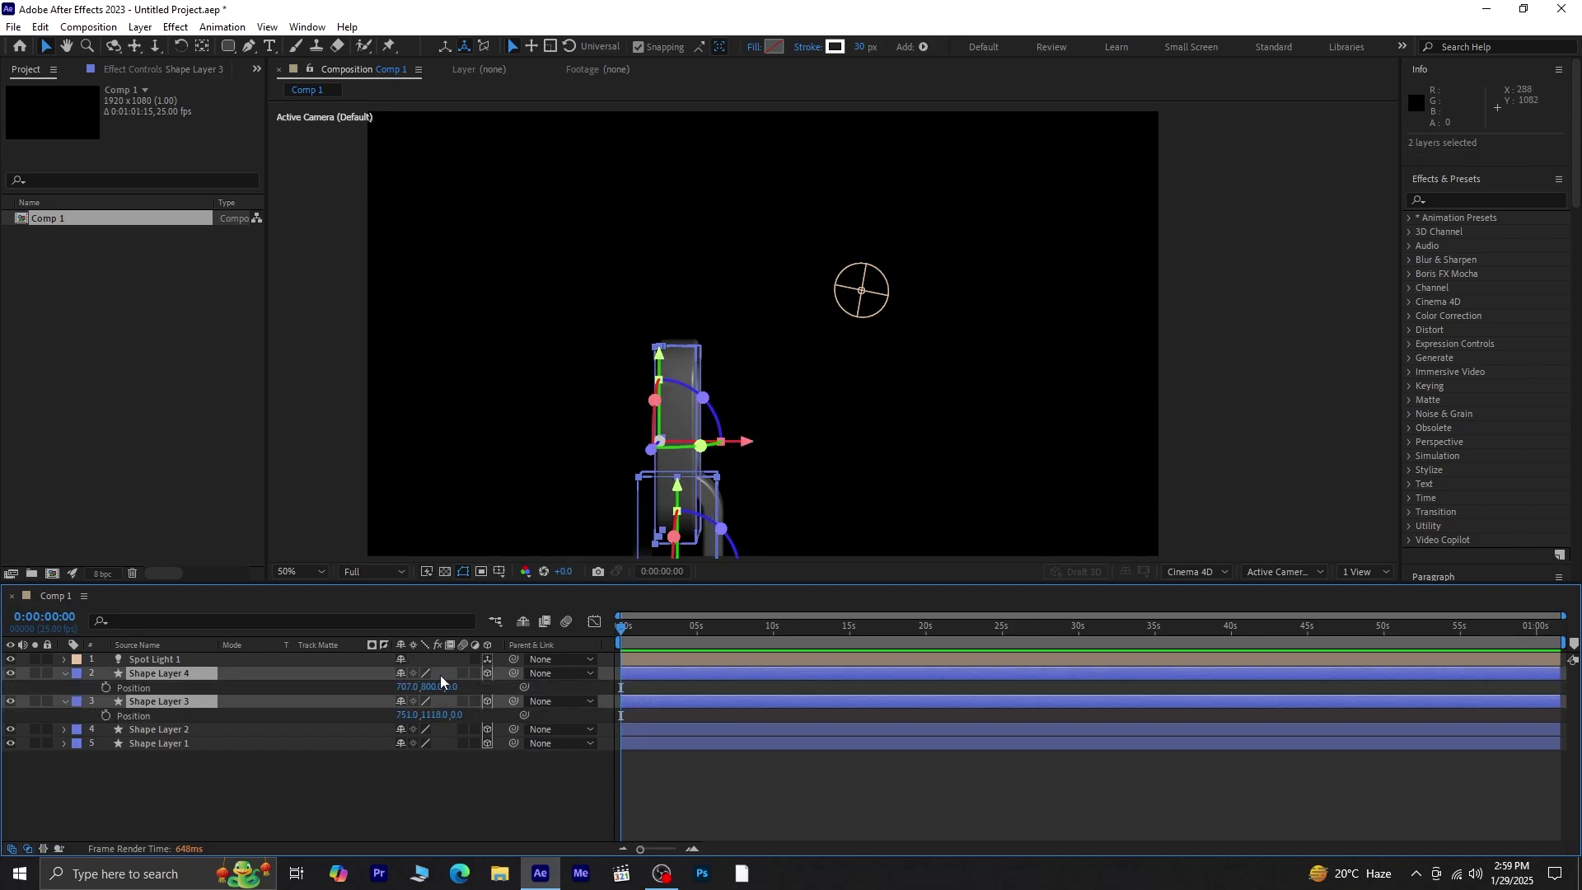
{"action": "left_click_drag", "start_coordinate": [422, 688], "coordinate": [523, 636]}
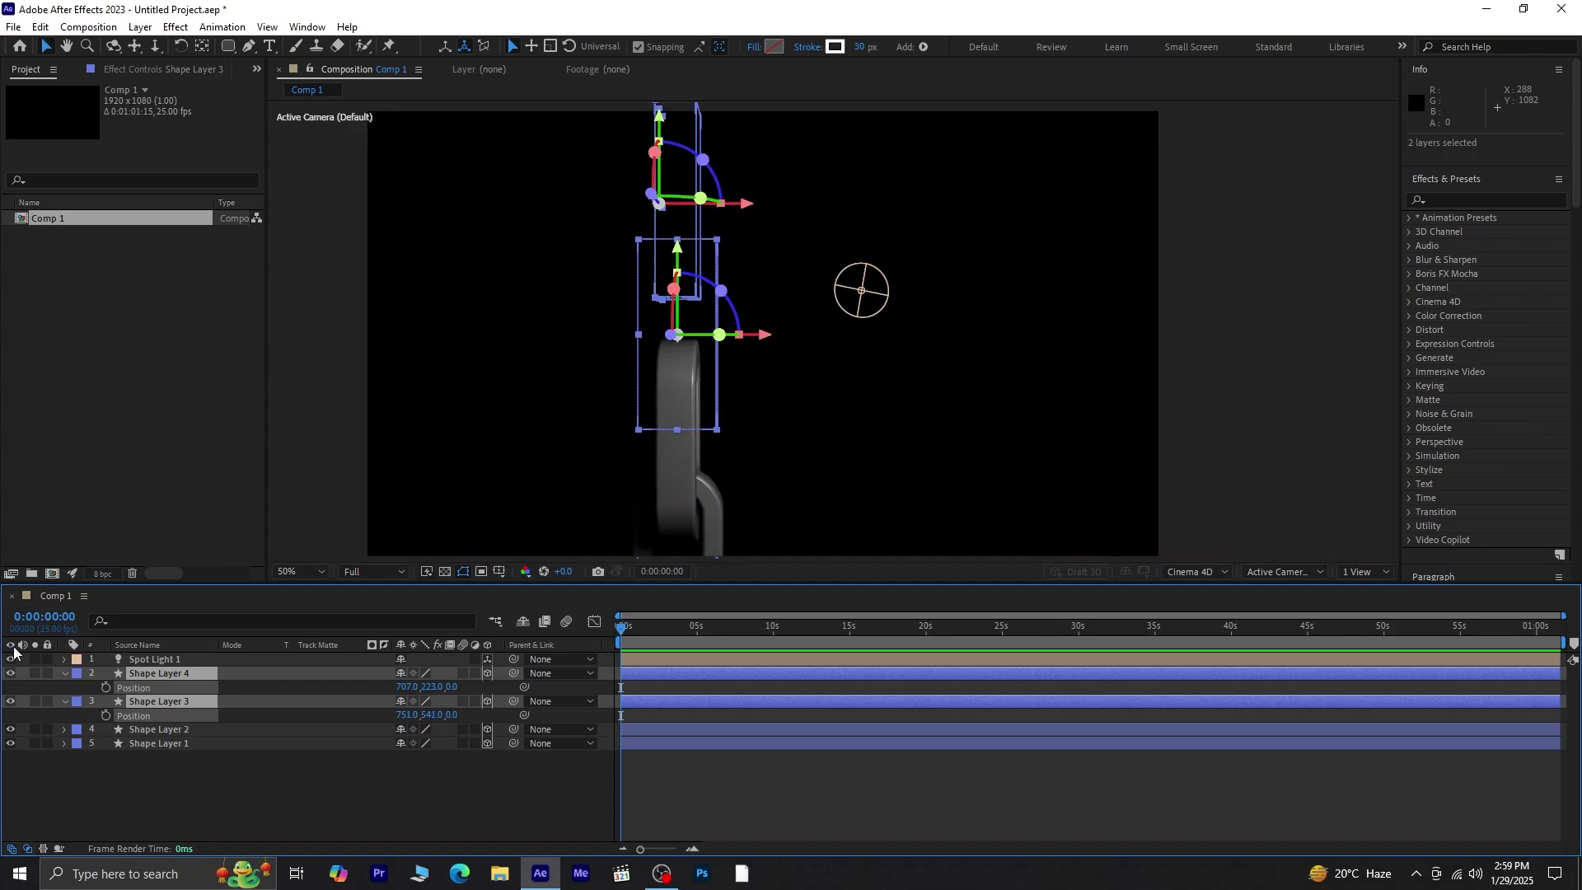
{"action": "left_click_drag", "start_coordinate": [427, 686], "coordinate": [319, 684]}
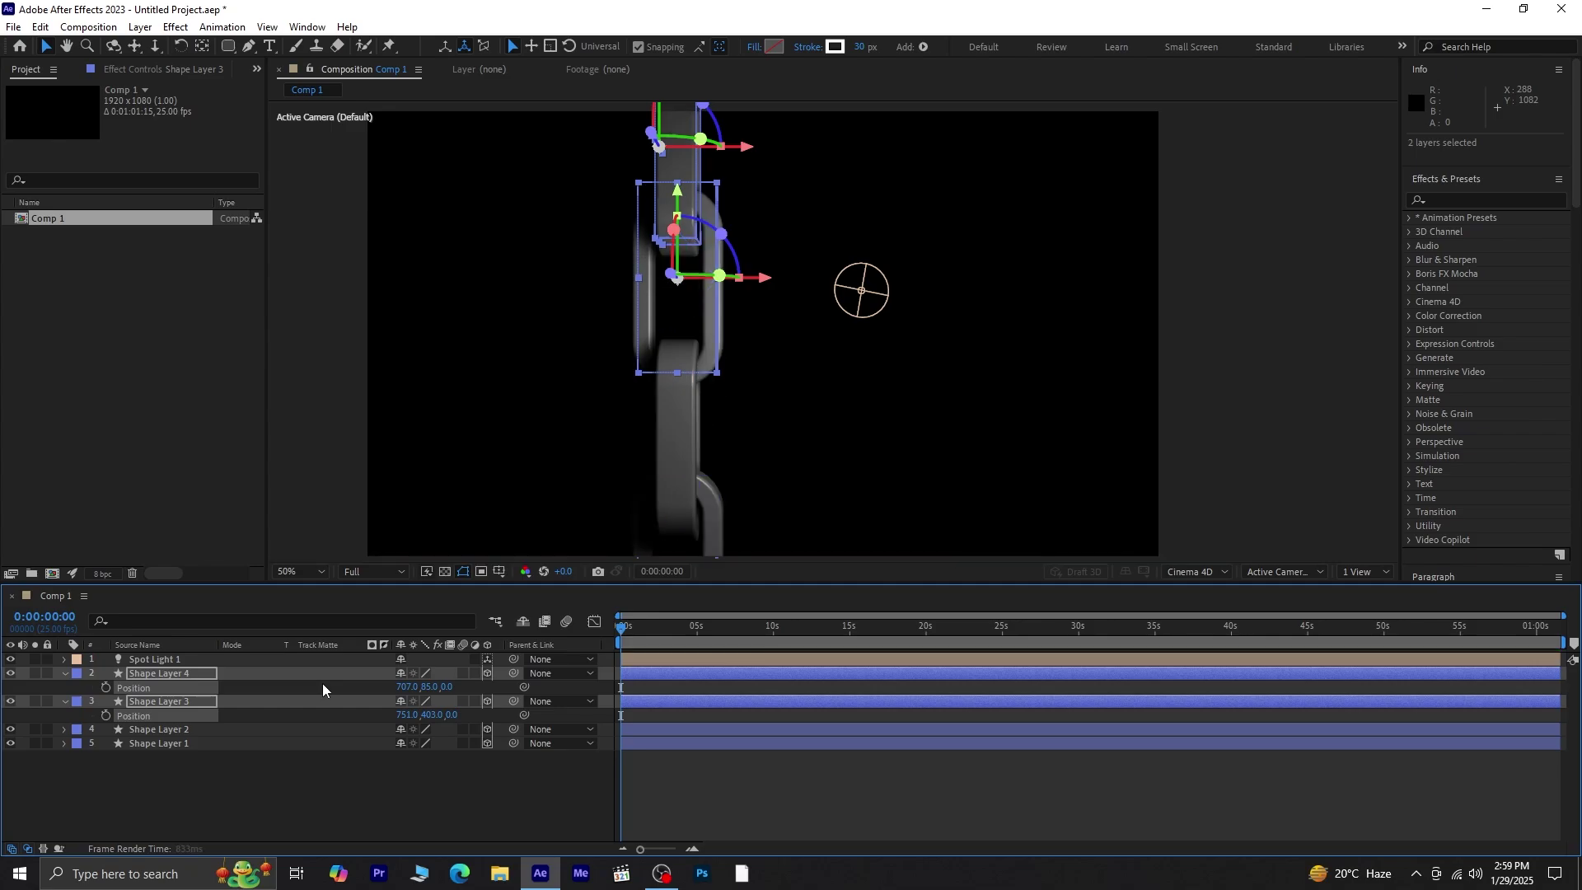
{"action": "key", "text": "ctrl+z"}
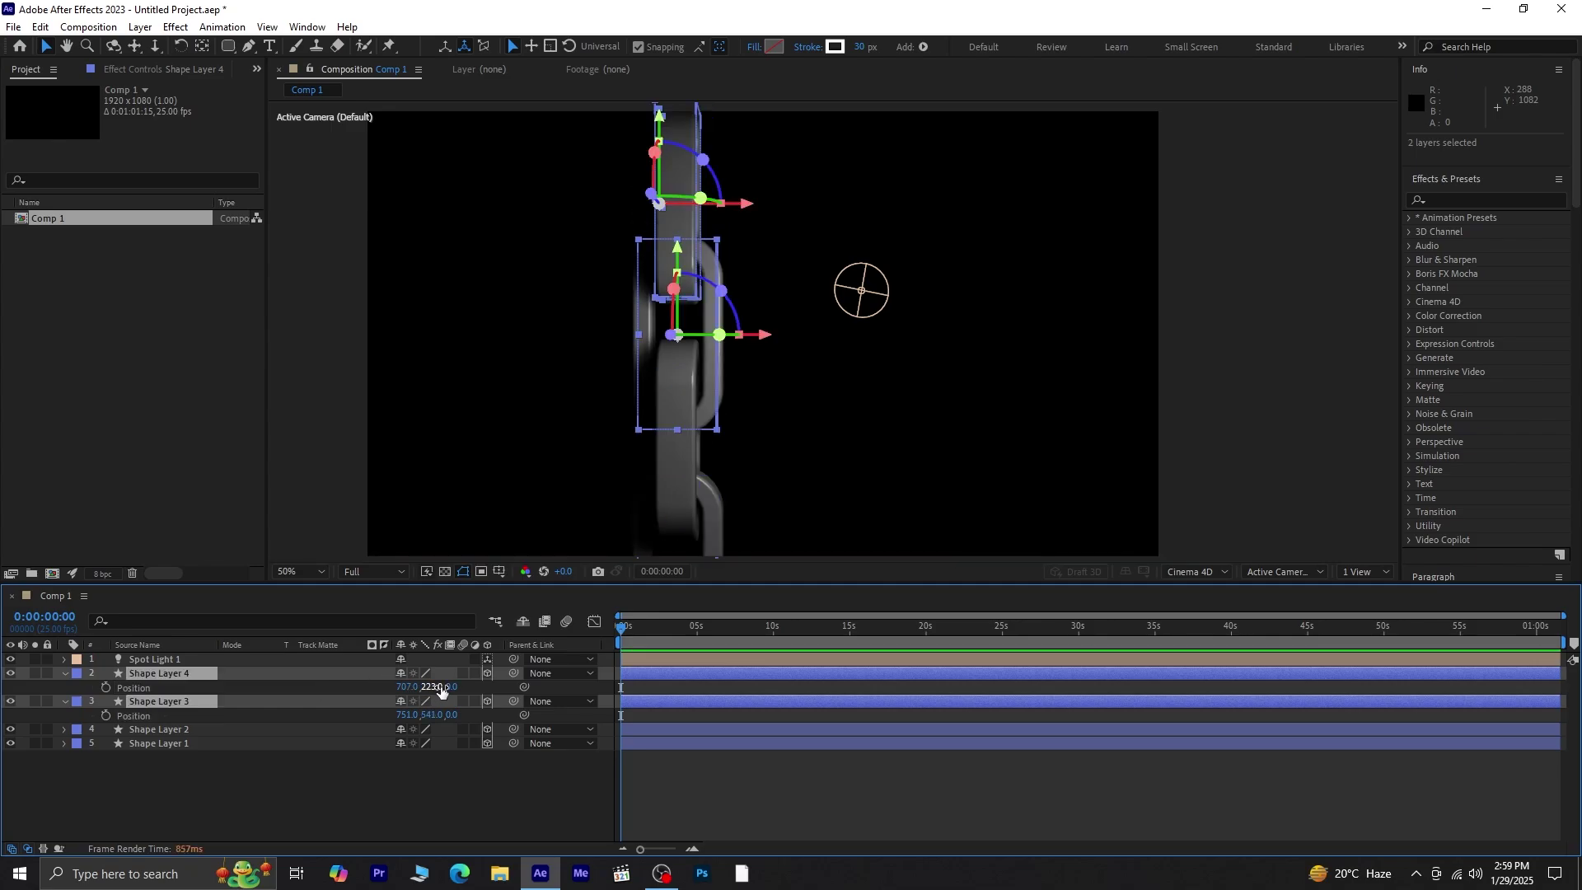
{"action": "left_click_drag", "start_coordinate": [440, 690], "coordinate": [342, 686]}
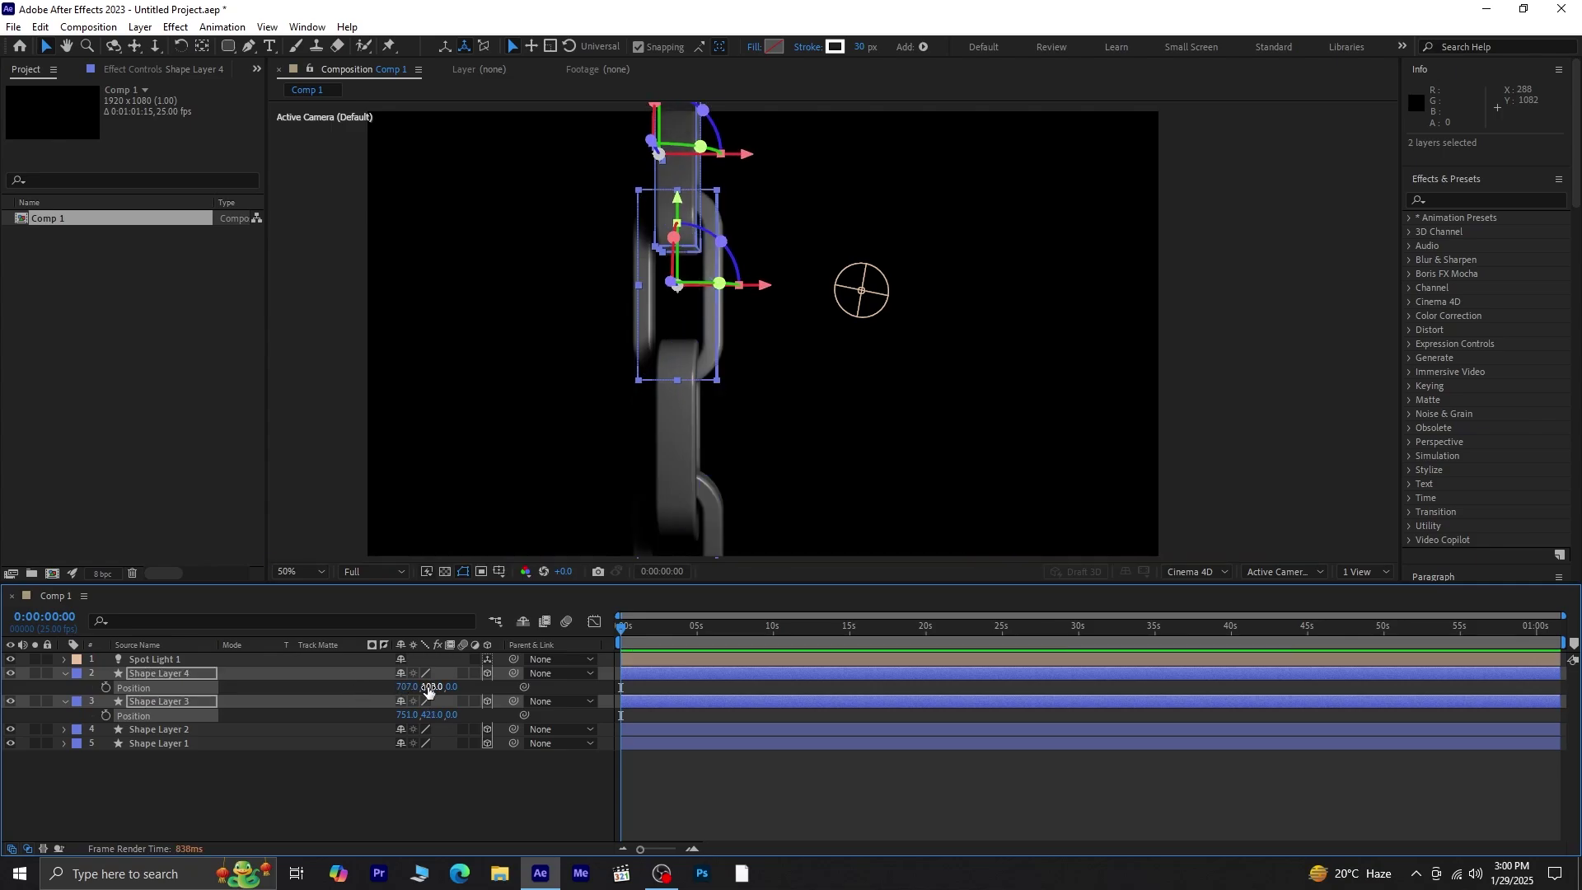
{"action": "left_click_drag", "start_coordinate": [429, 694], "coordinate": [441, 694]}
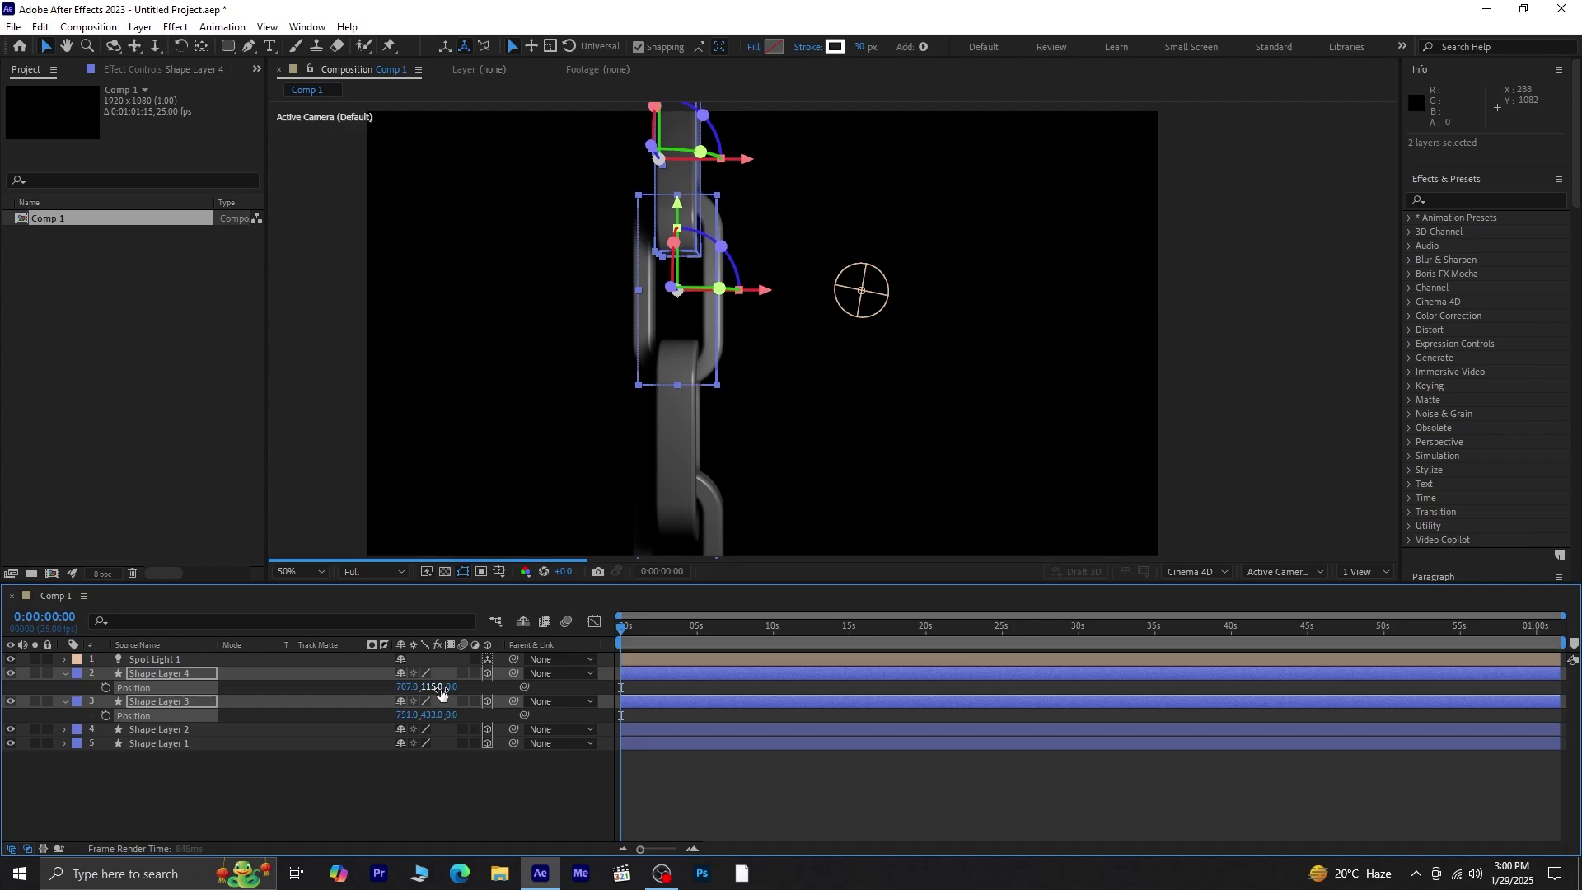
Fine-tune the link spacing by raising Shape Layer 2 slightly, Shape Layer 3 to Y 423 and Shape Layer 4 to Y 81.
{"action": "left_click", "coordinate": [318, 771]}
{"action": "left_click", "coordinate": [226, 730]}
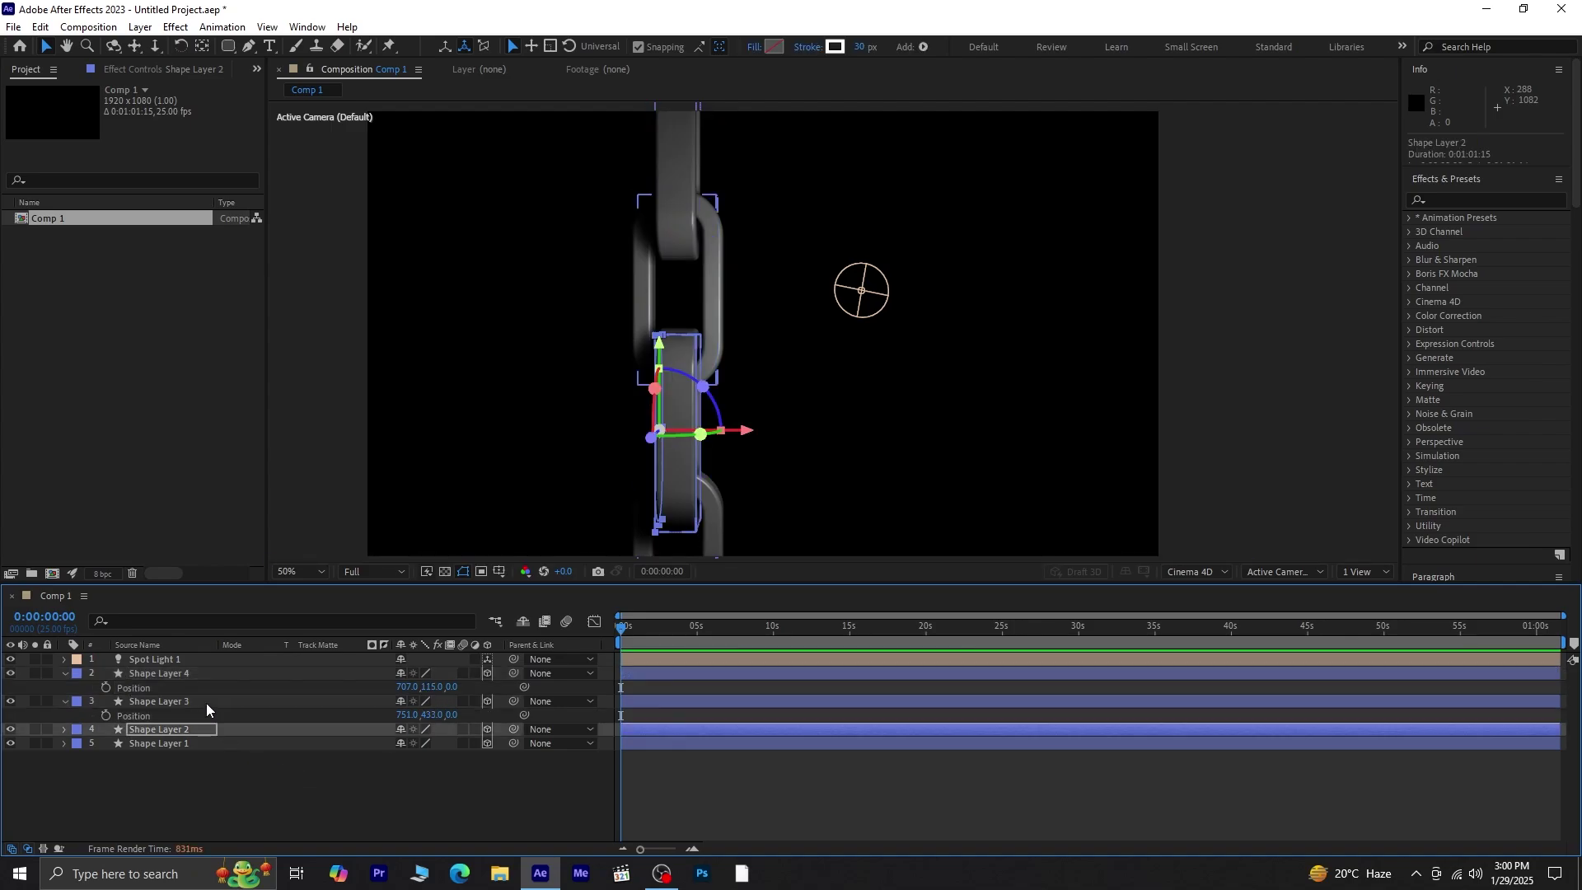
{"action": "left_click", "coordinate": [206, 702]}
{"action": "left_click_drag", "start_coordinate": [429, 714], "coordinate": [399, 690]}
{"action": "left_click", "coordinate": [260, 681]}
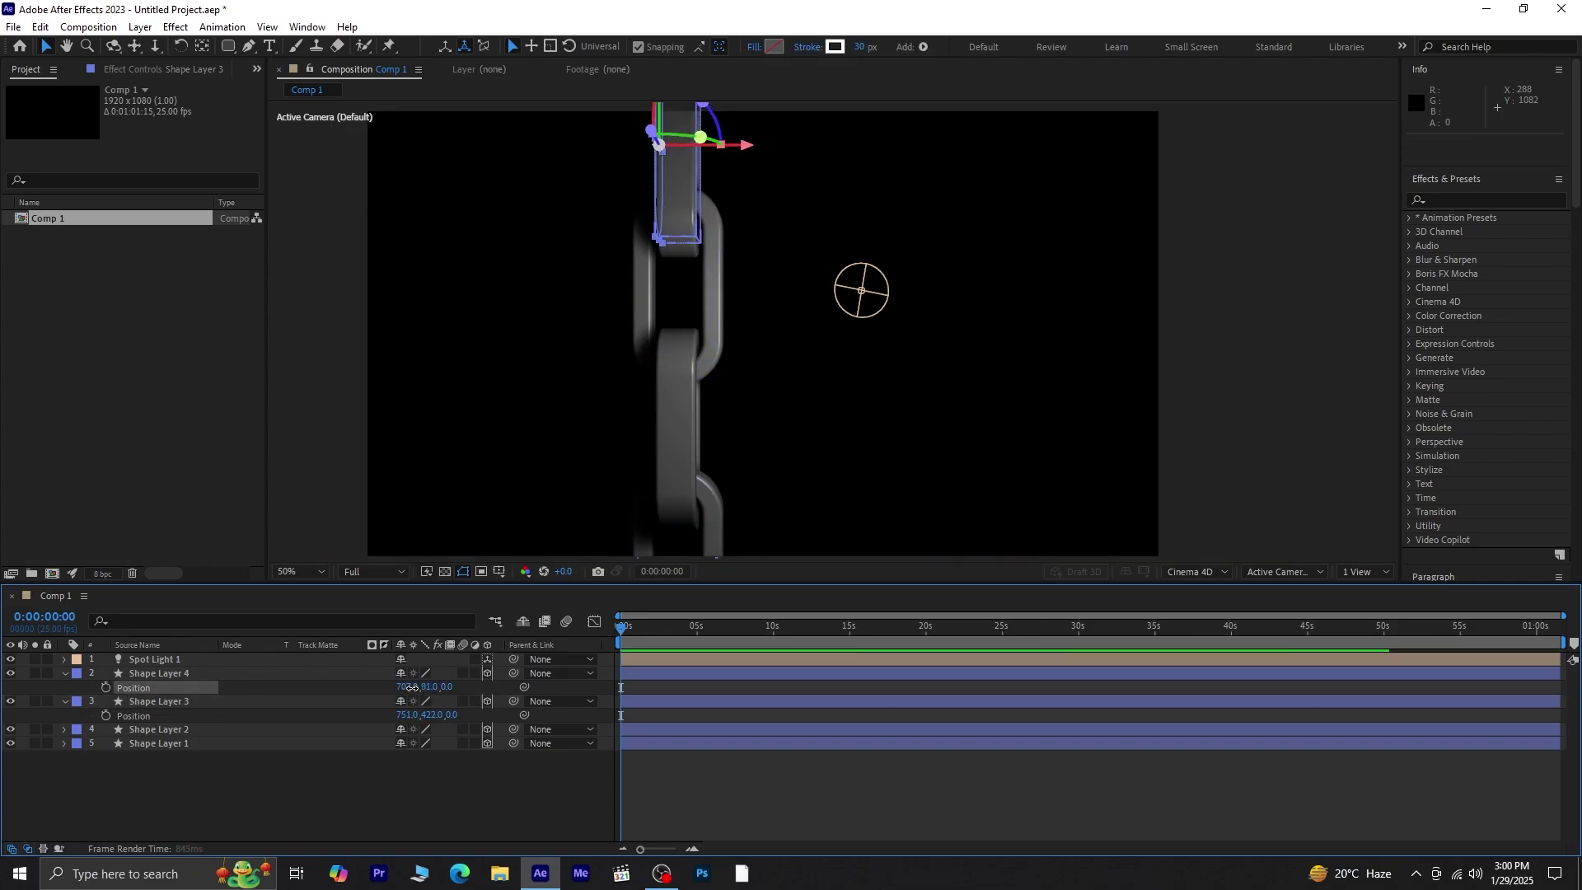
Tilt the vertical link Shape Layer 2 slightly by setting its Z orientation to 3°.
{"action": "left_click", "coordinate": [66, 702]}
{"action": "left_click", "coordinate": [65, 674]}
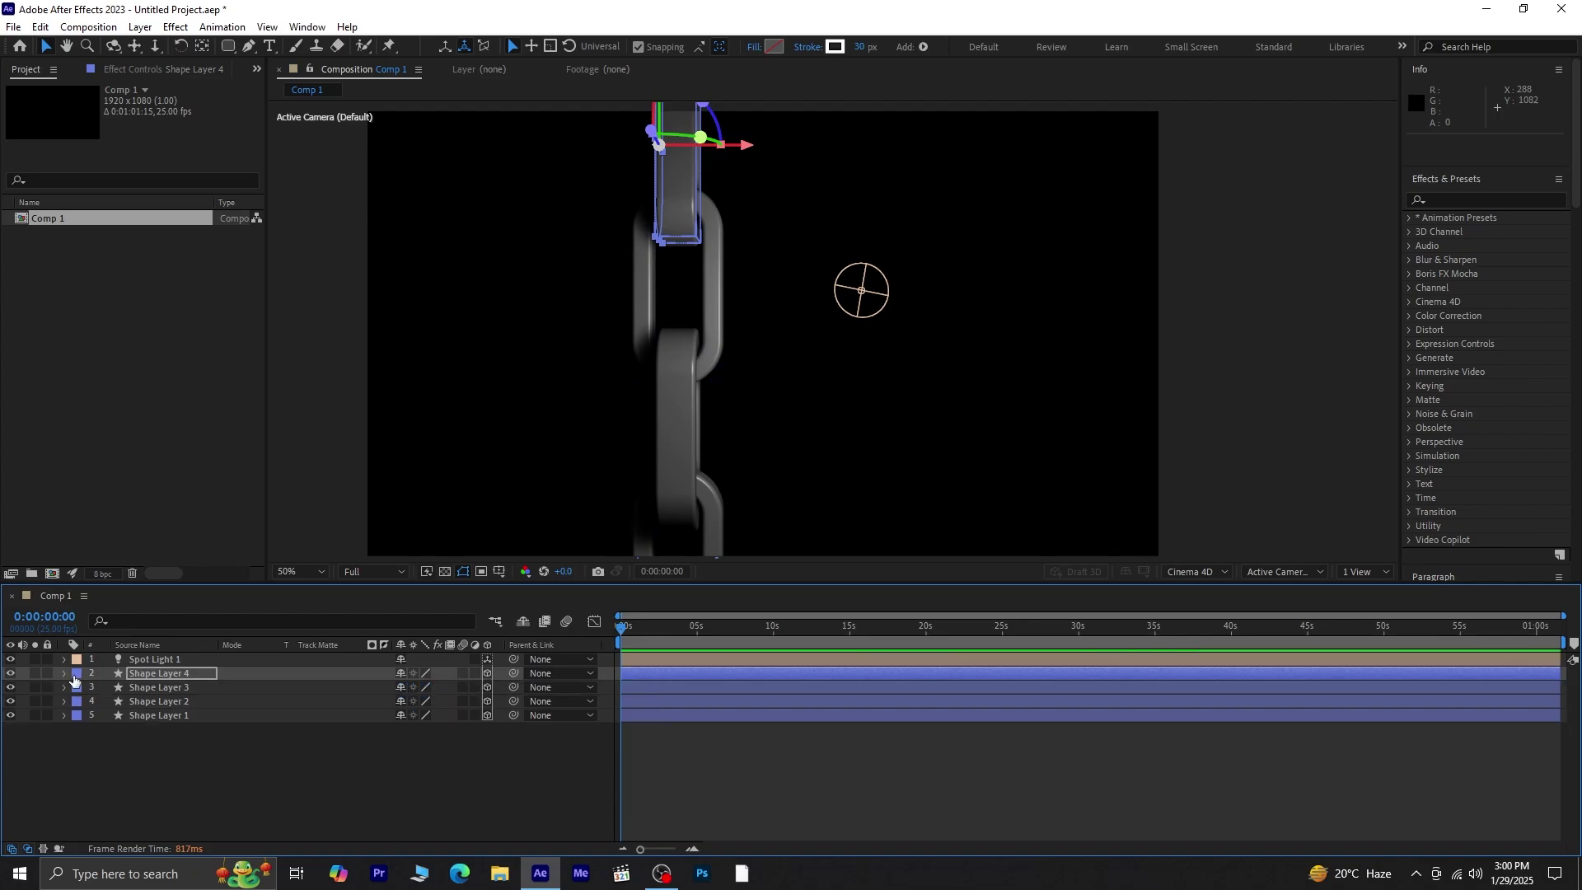
{"action": "left_click", "coordinate": [179, 704]}
{"action": "left_click", "coordinate": [203, 736]}
{"action": "key", "text": "z"}
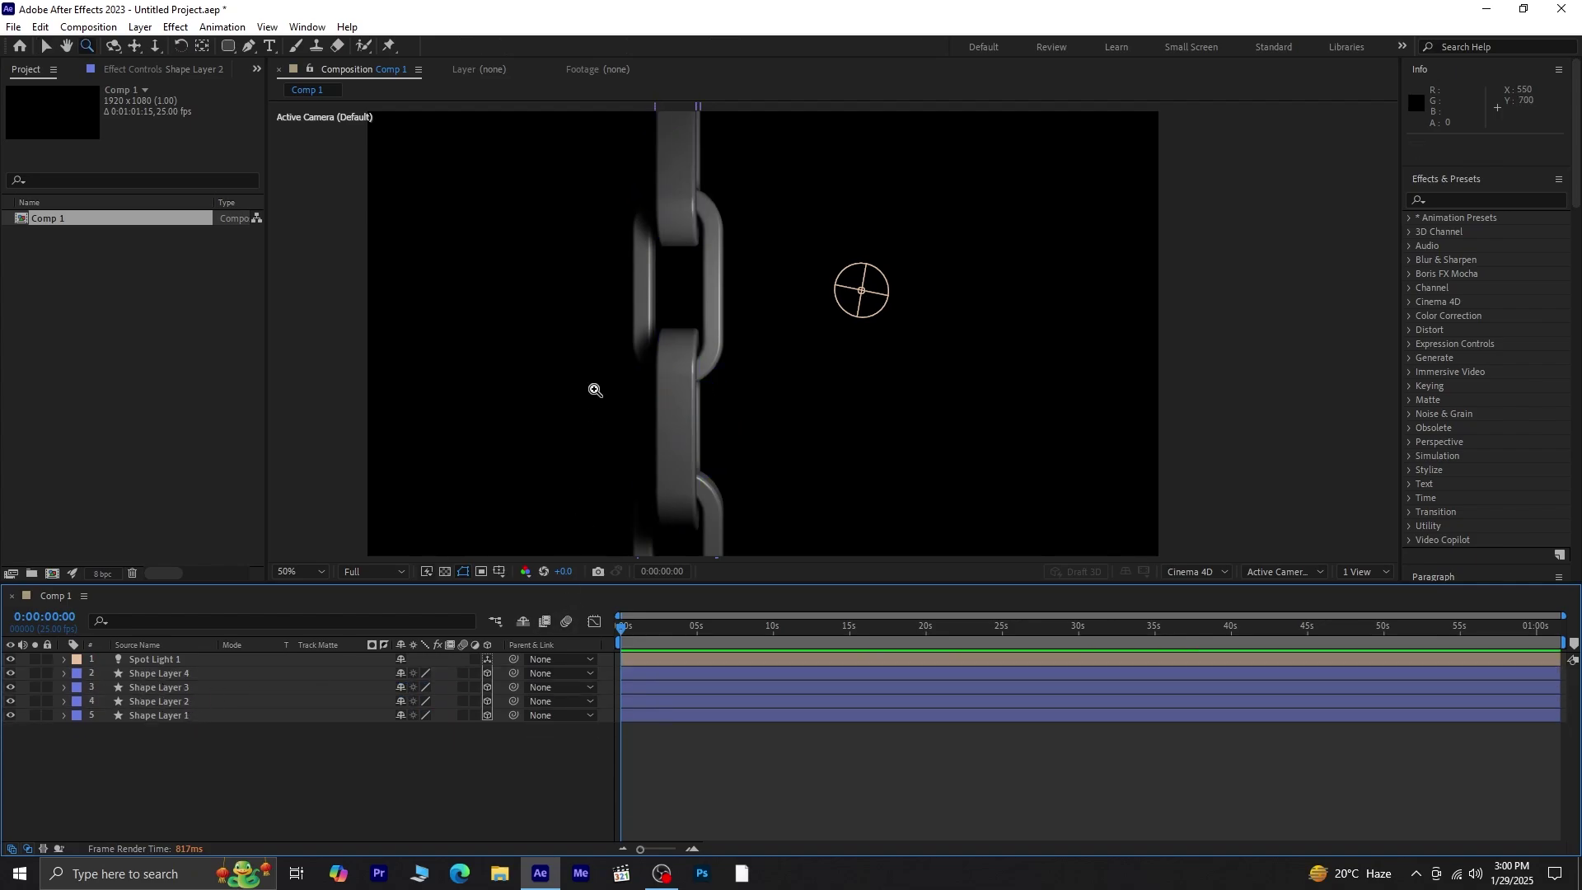
{"action": "left_click", "coordinate": [178, 700]}
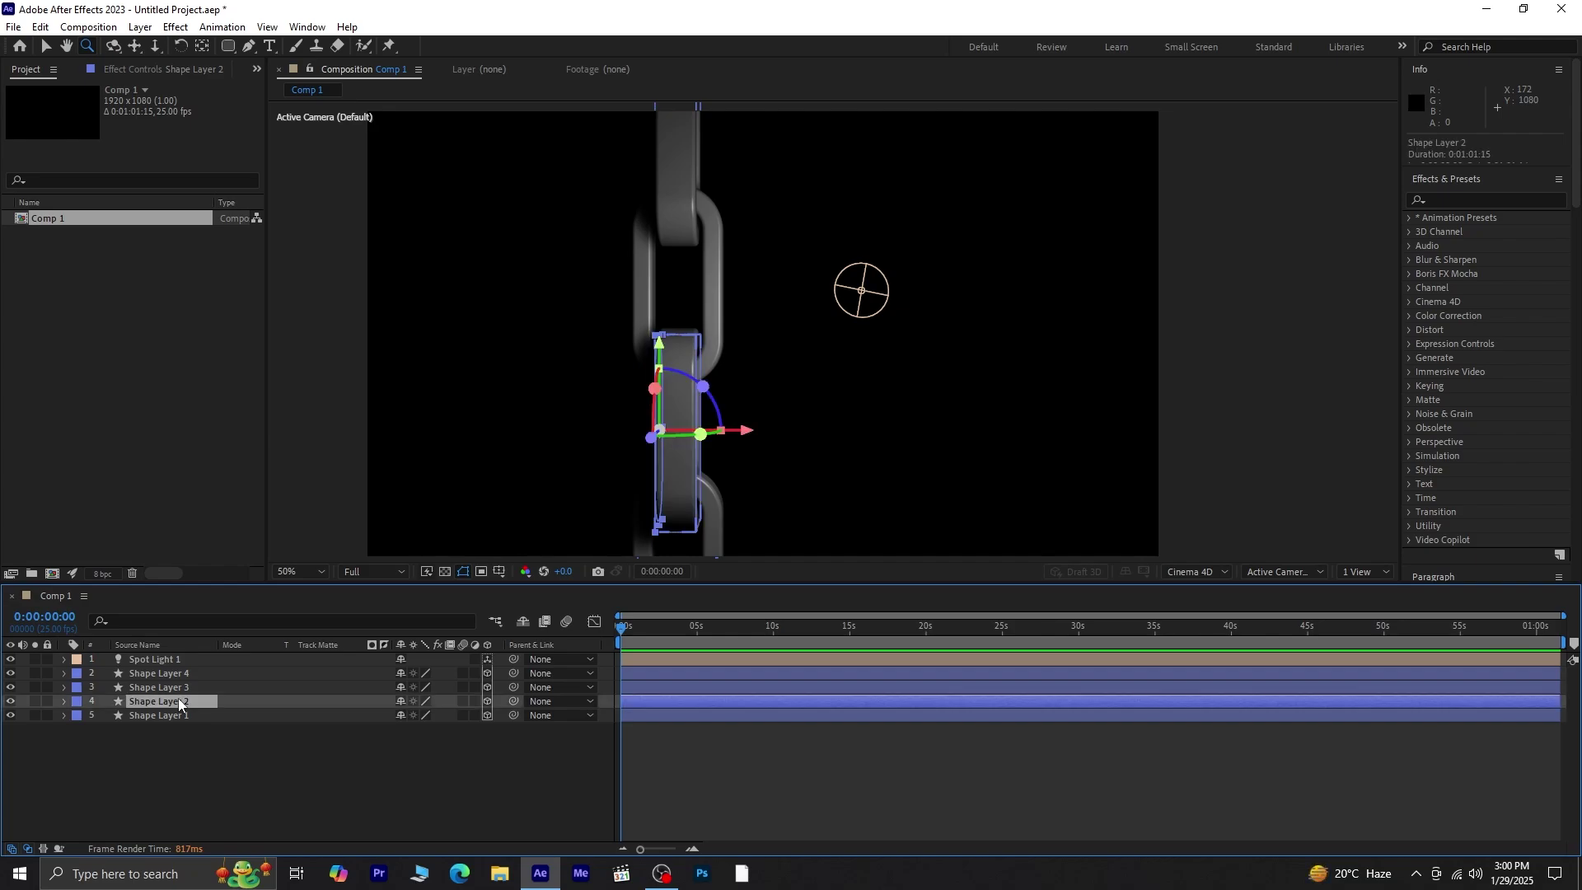
{"action": "key", "text": "r"}
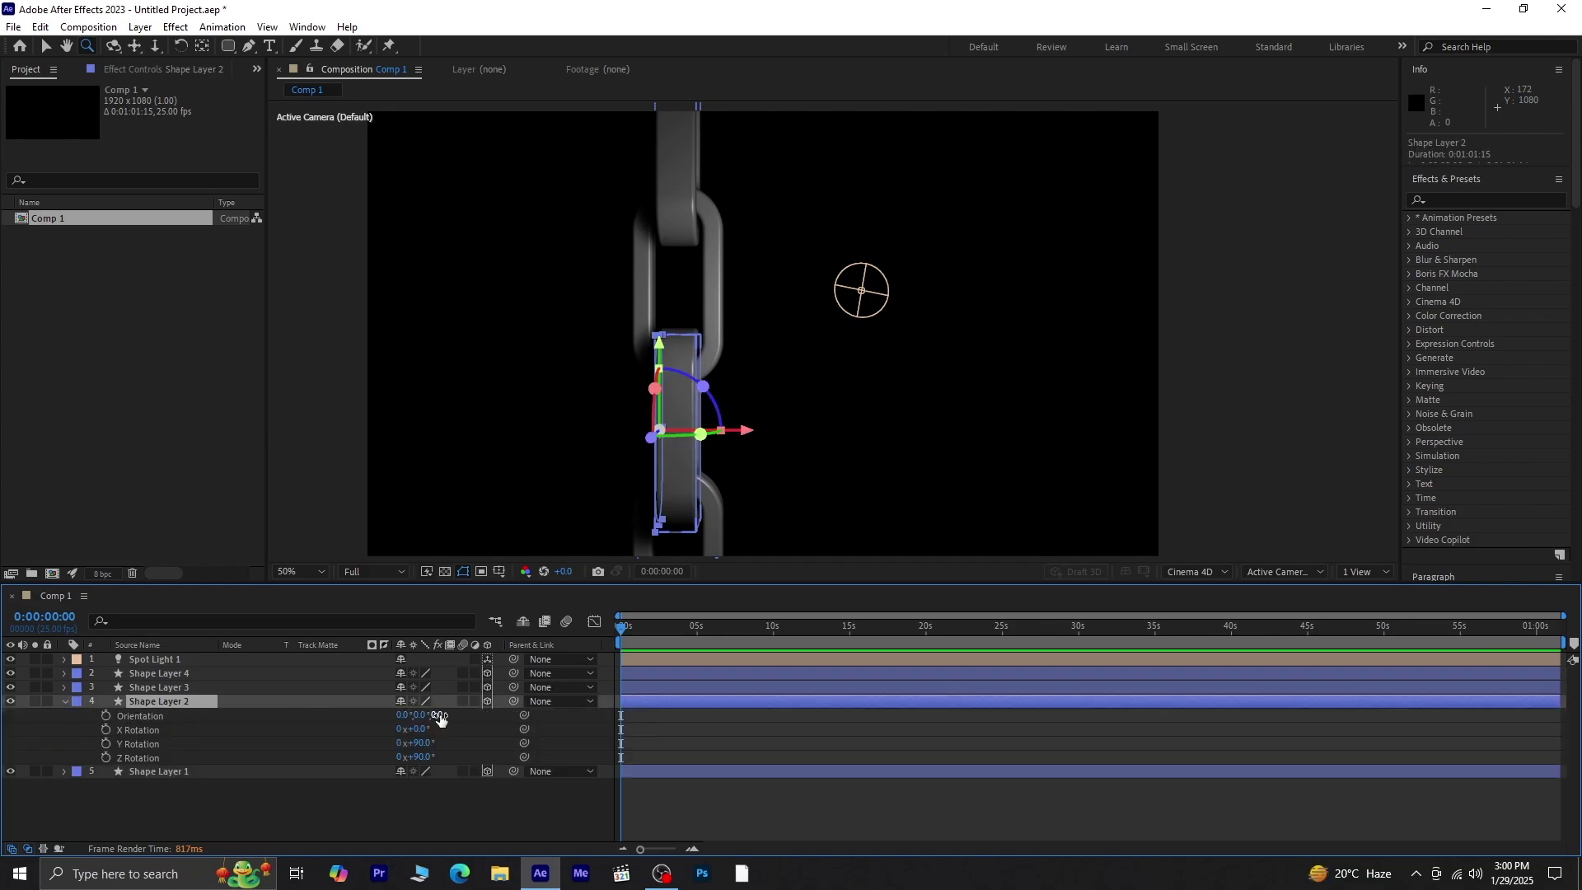
{"action": "left_click_drag", "start_coordinate": [442, 715], "coordinate": [443, 716]}
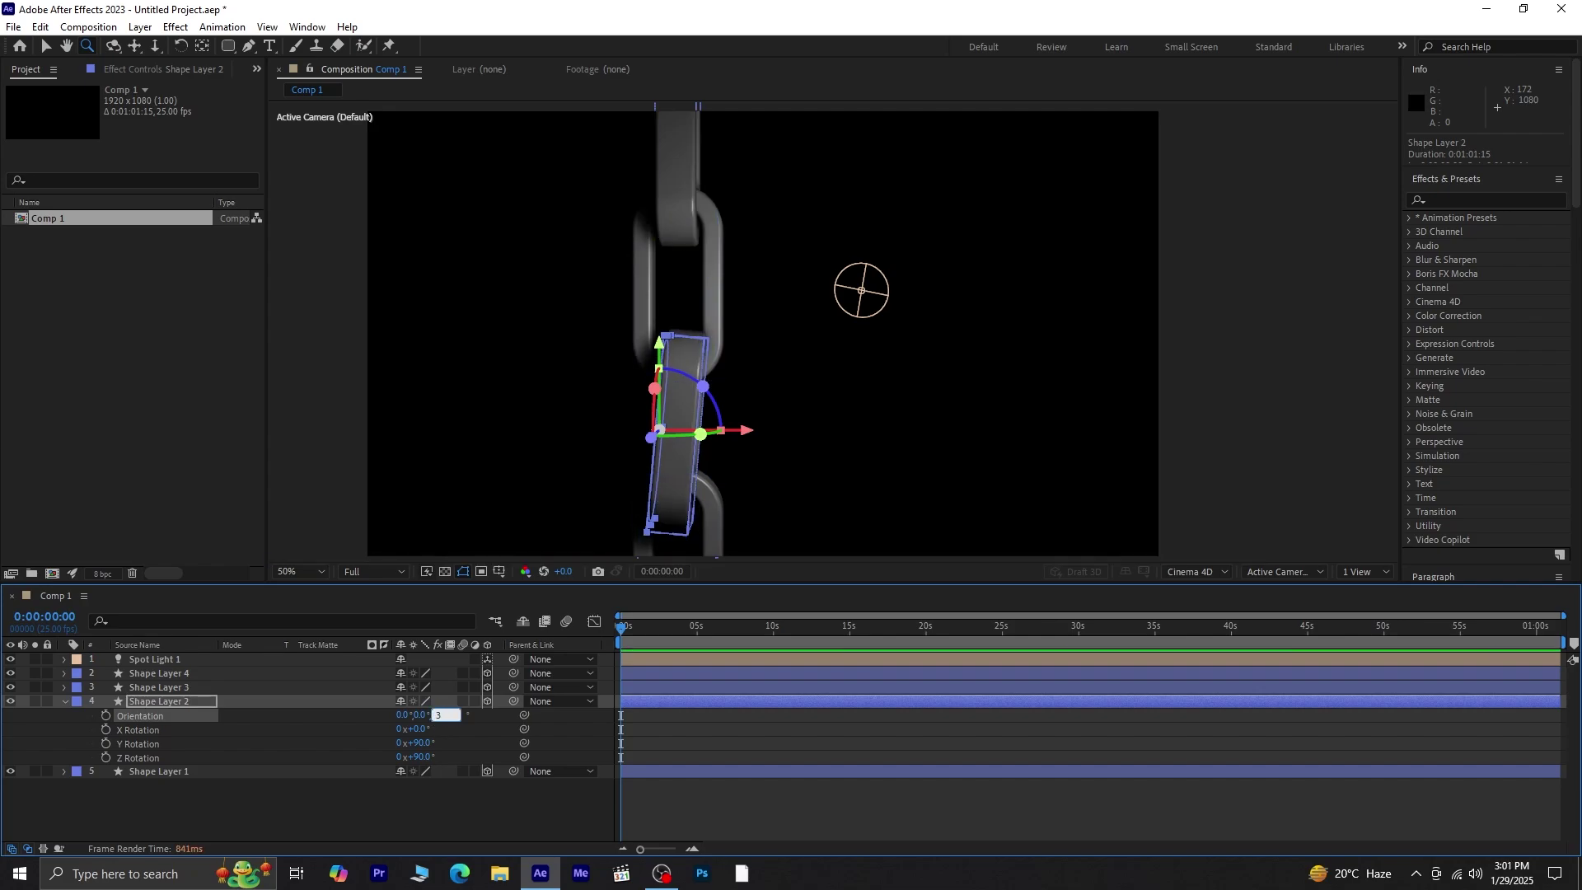
{"action": "key", "text": "Return"}
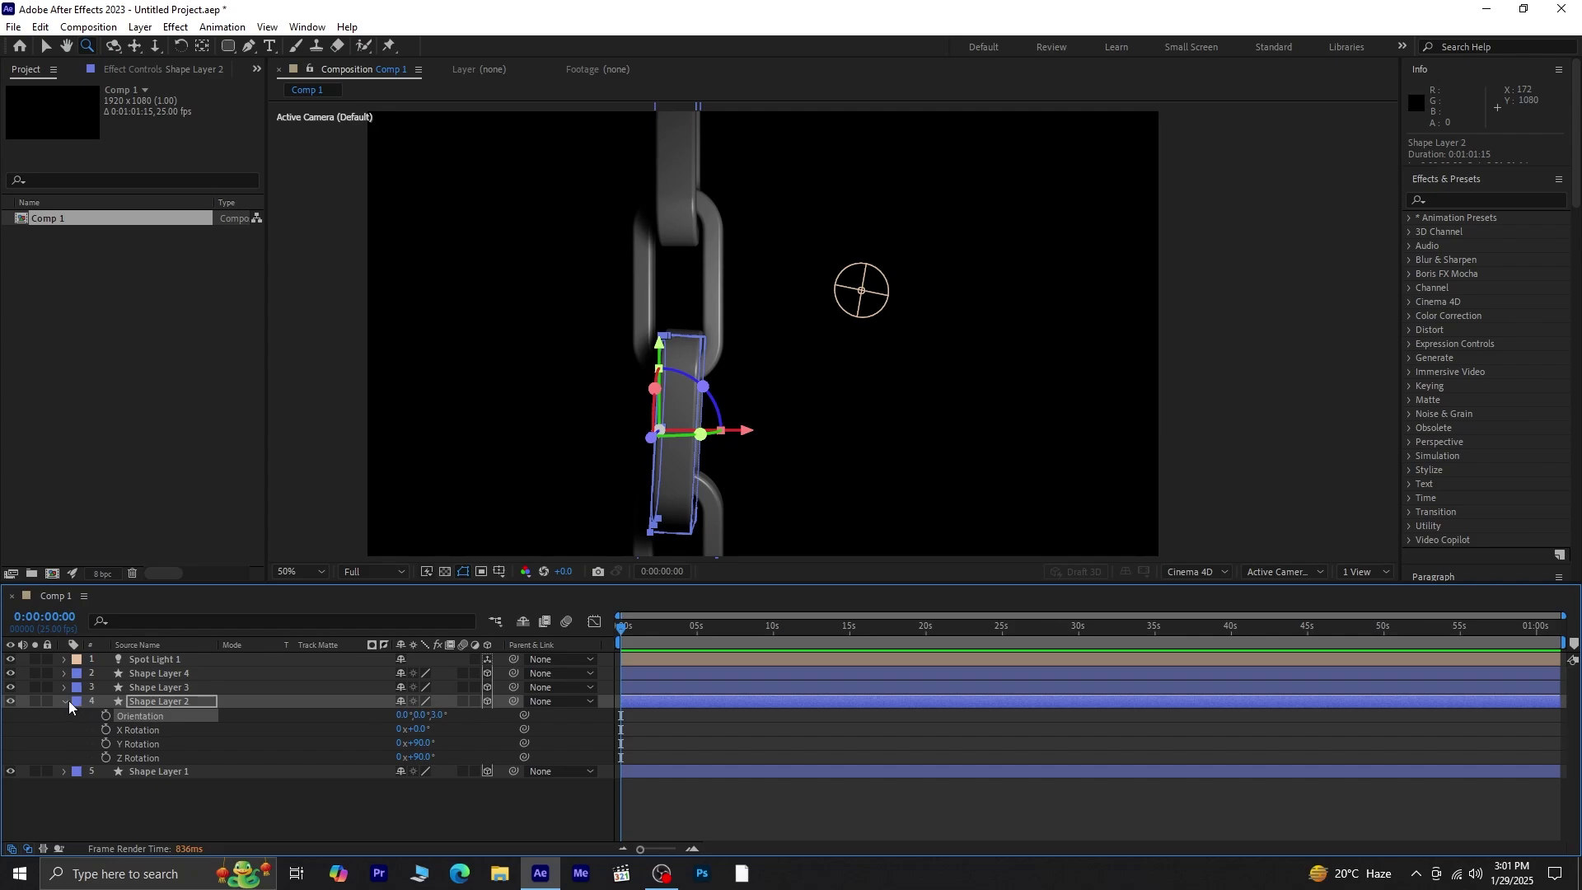
{"action": "left_click", "coordinate": [66, 701]}
Tilt Shape Layer 3 the opposite way by setting its Z orientation to 355°.
{"action": "left_click", "coordinate": [206, 689]}
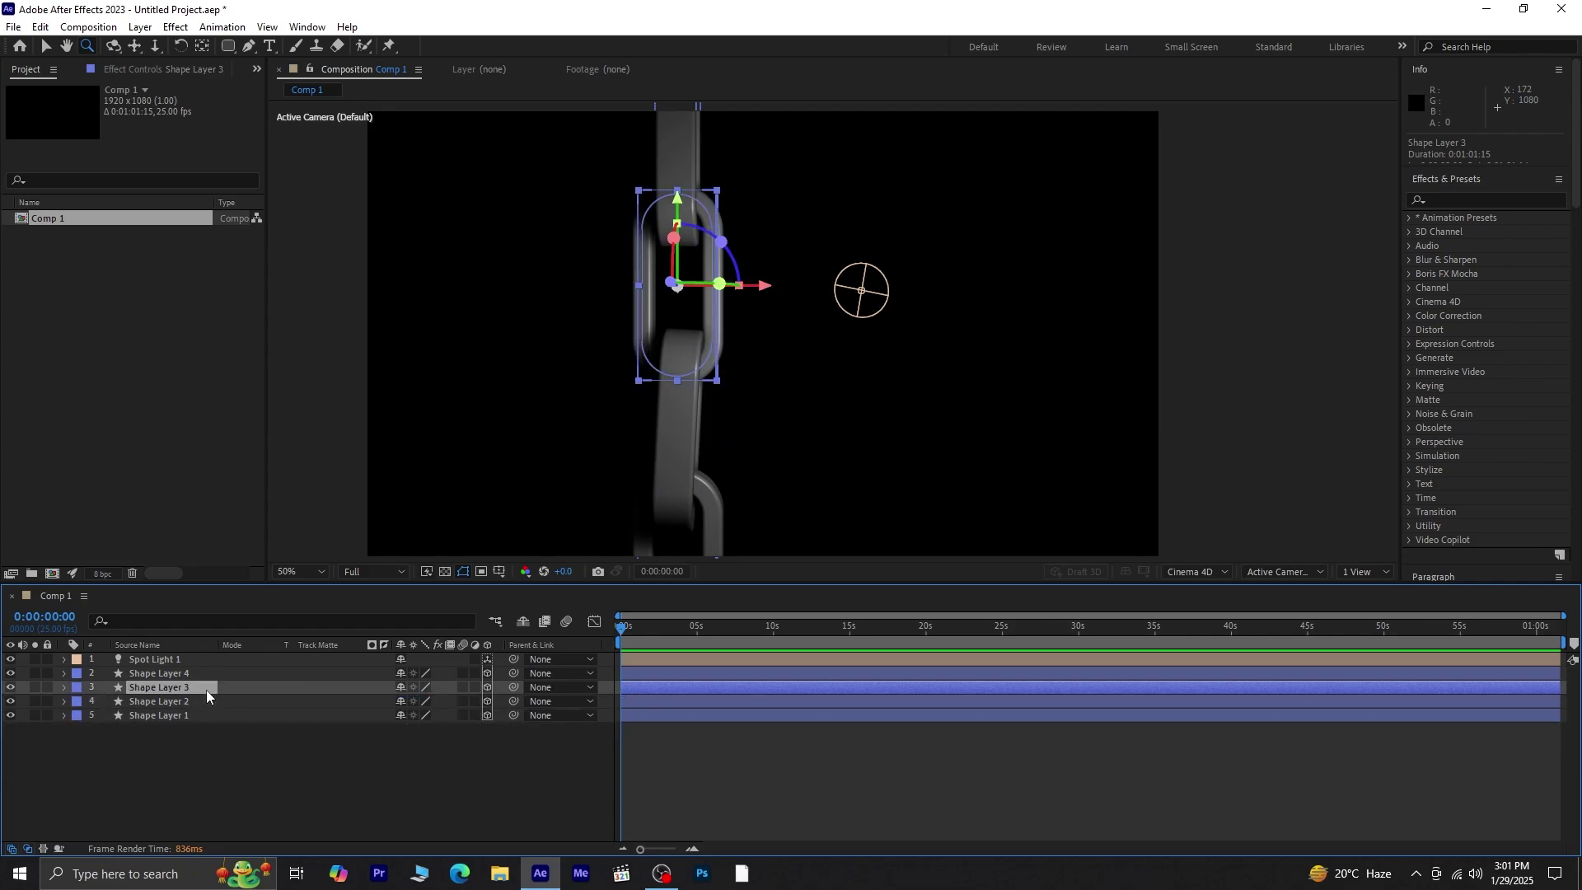
{"action": "key", "text": "End"}
{"action": "key", "text": "r"}
{"action": "left_click", "coordinate": [436, 701]}
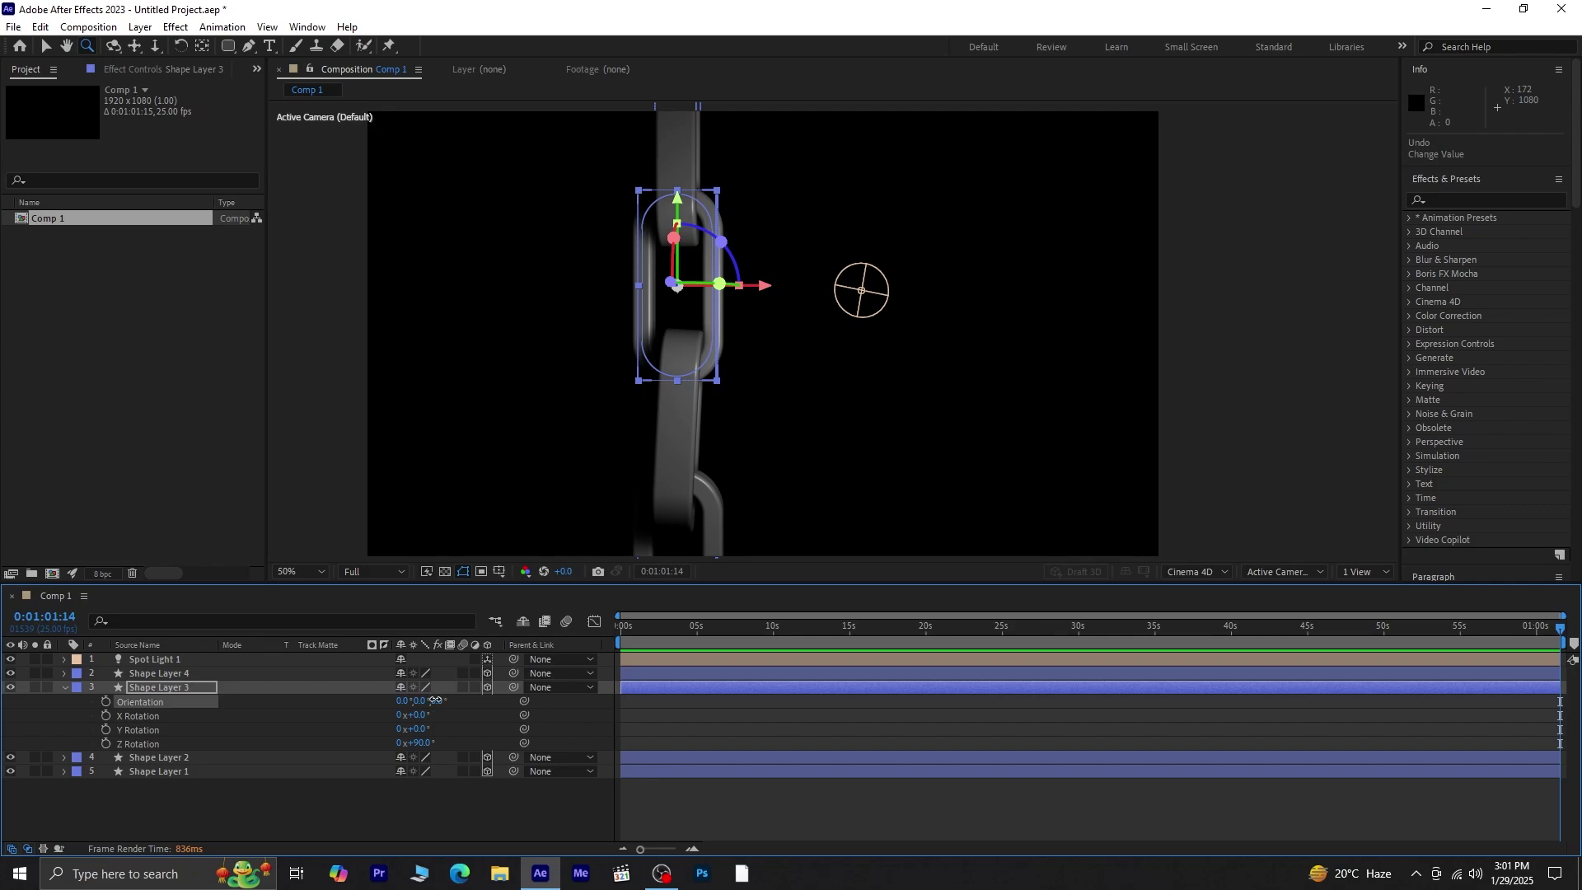
{"action": "left_click_drag", "start_coordinate": [436, 701], "coordinate": [434, 701]}
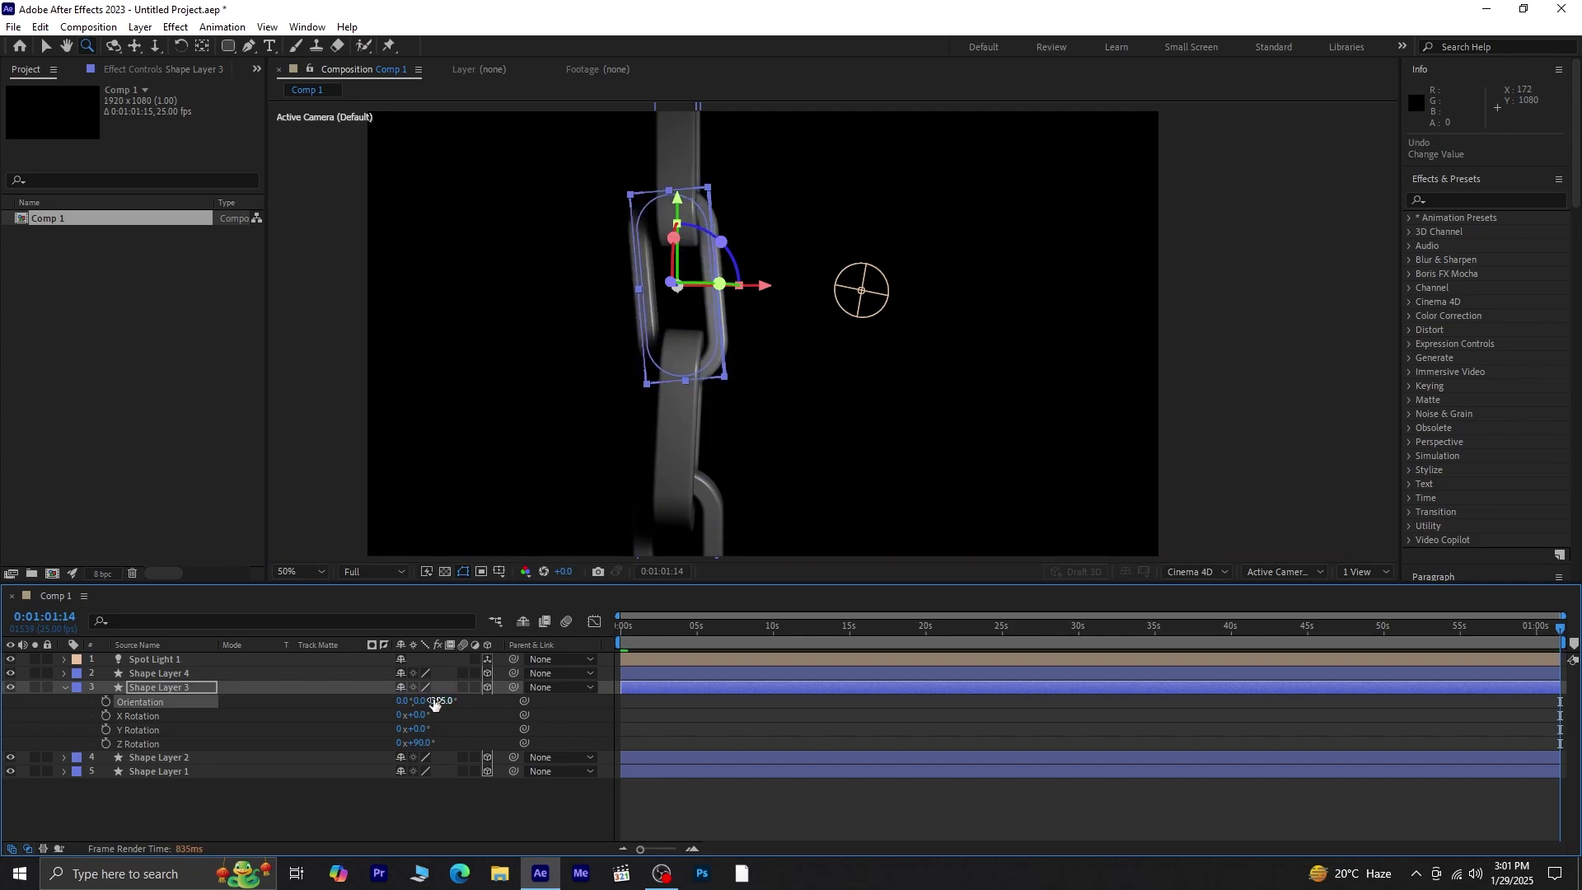
{"action": "left_click", "coordinate": [70, 691]}
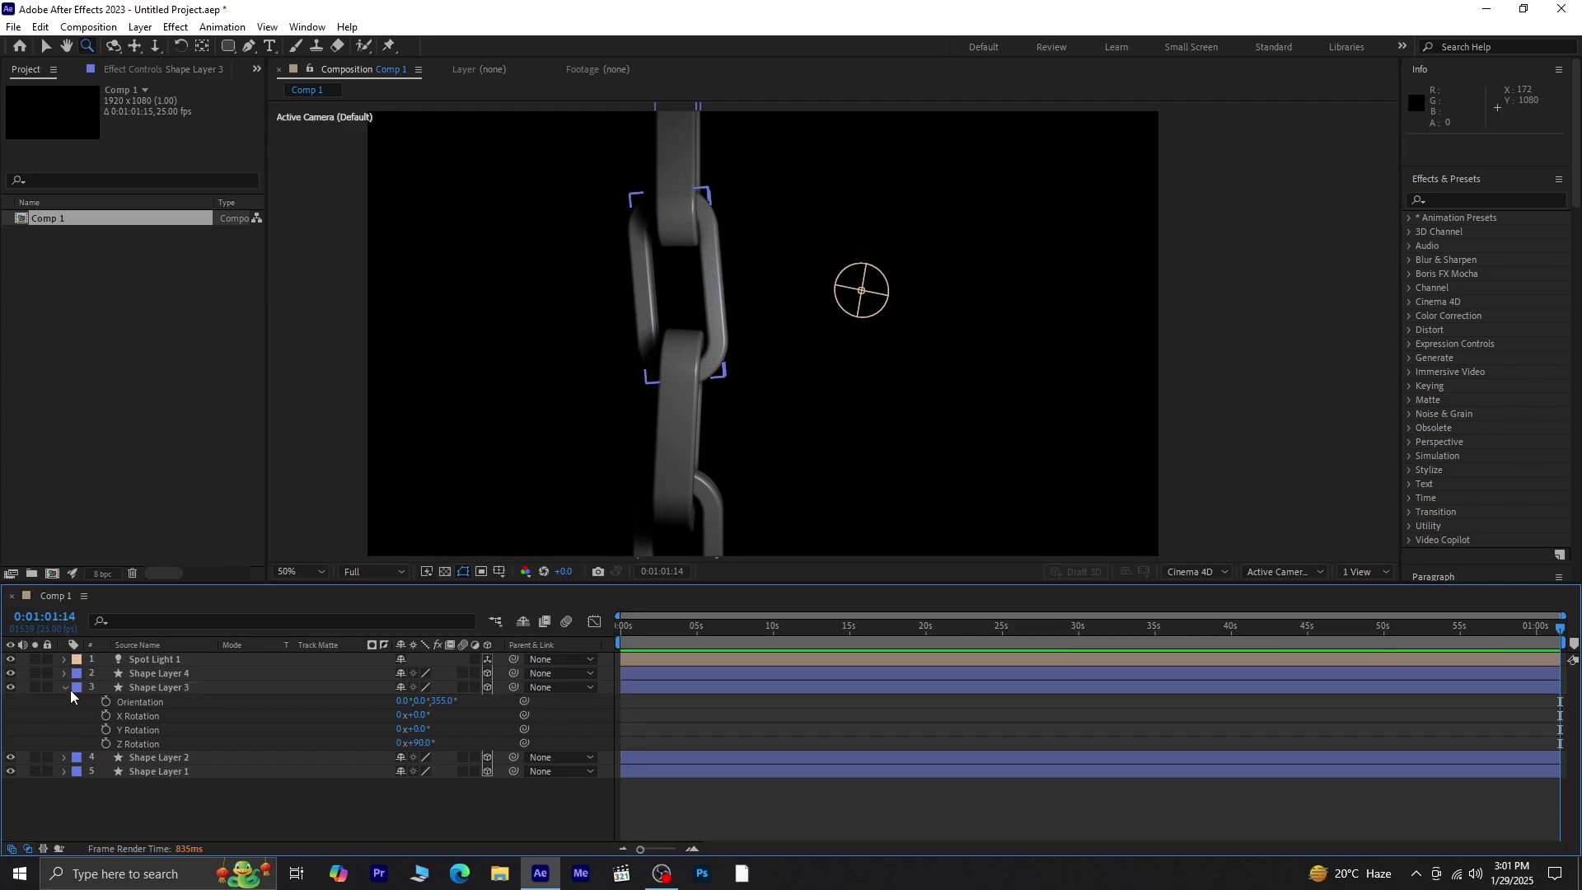
{"action": "left_click", "coordinate": [67, 689]}
Duplicate Shape Layers 1 to 4 and keep the four copies grouped above the originals in the layer stack.
{"action": "left_click", "coordinate": [126, 677]}
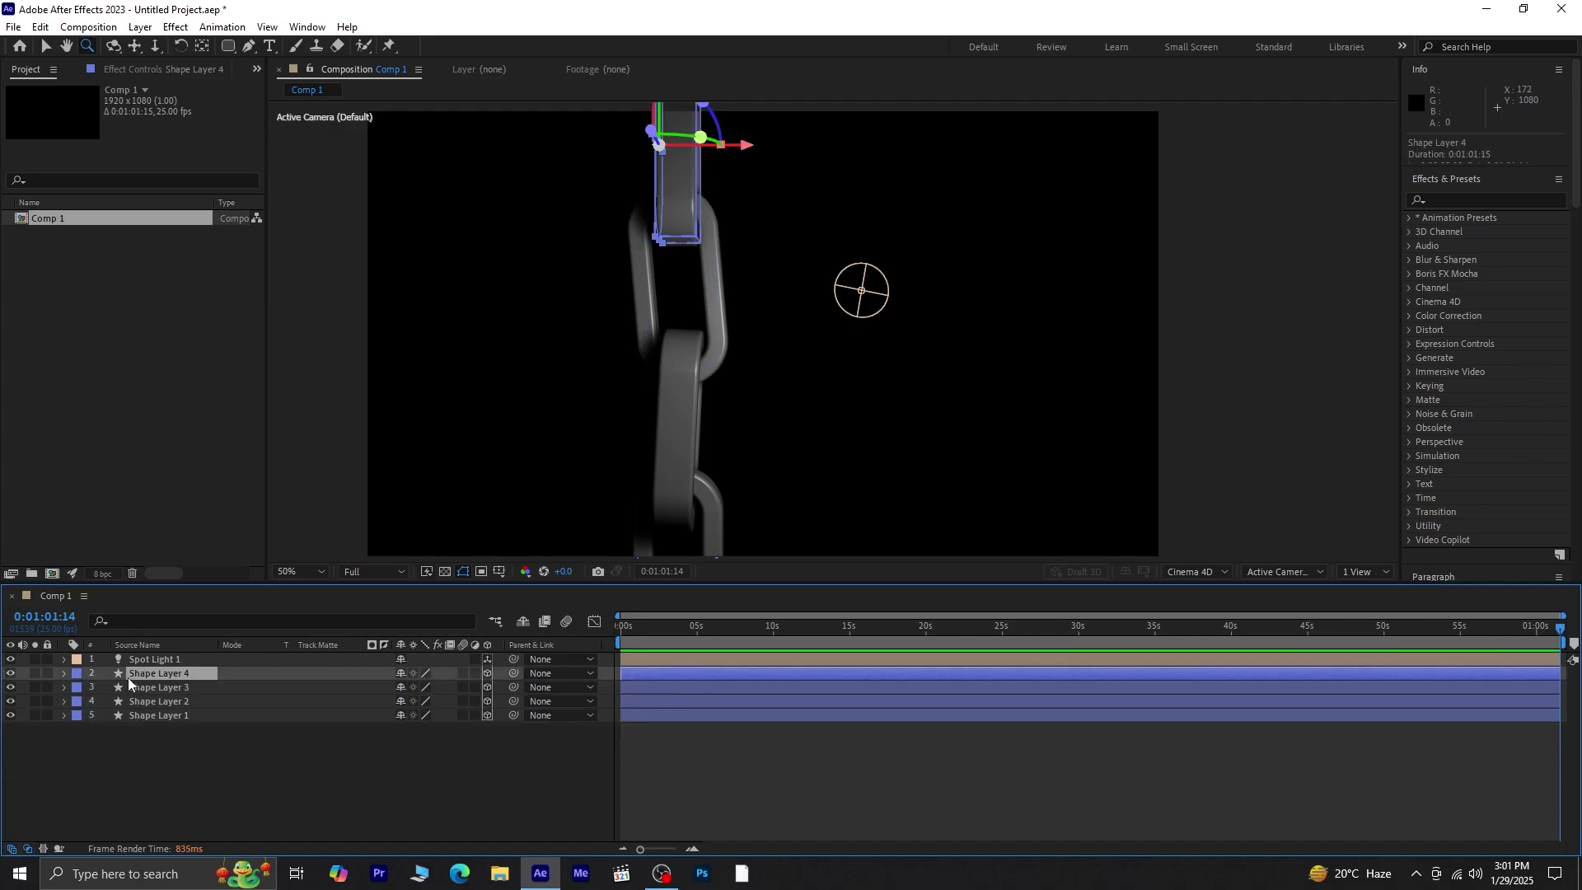
{"action": "left_click", "coordinate": [816, 378], "text": "alt"}
{"action": "left_click", "coordinate": [169, 716]}
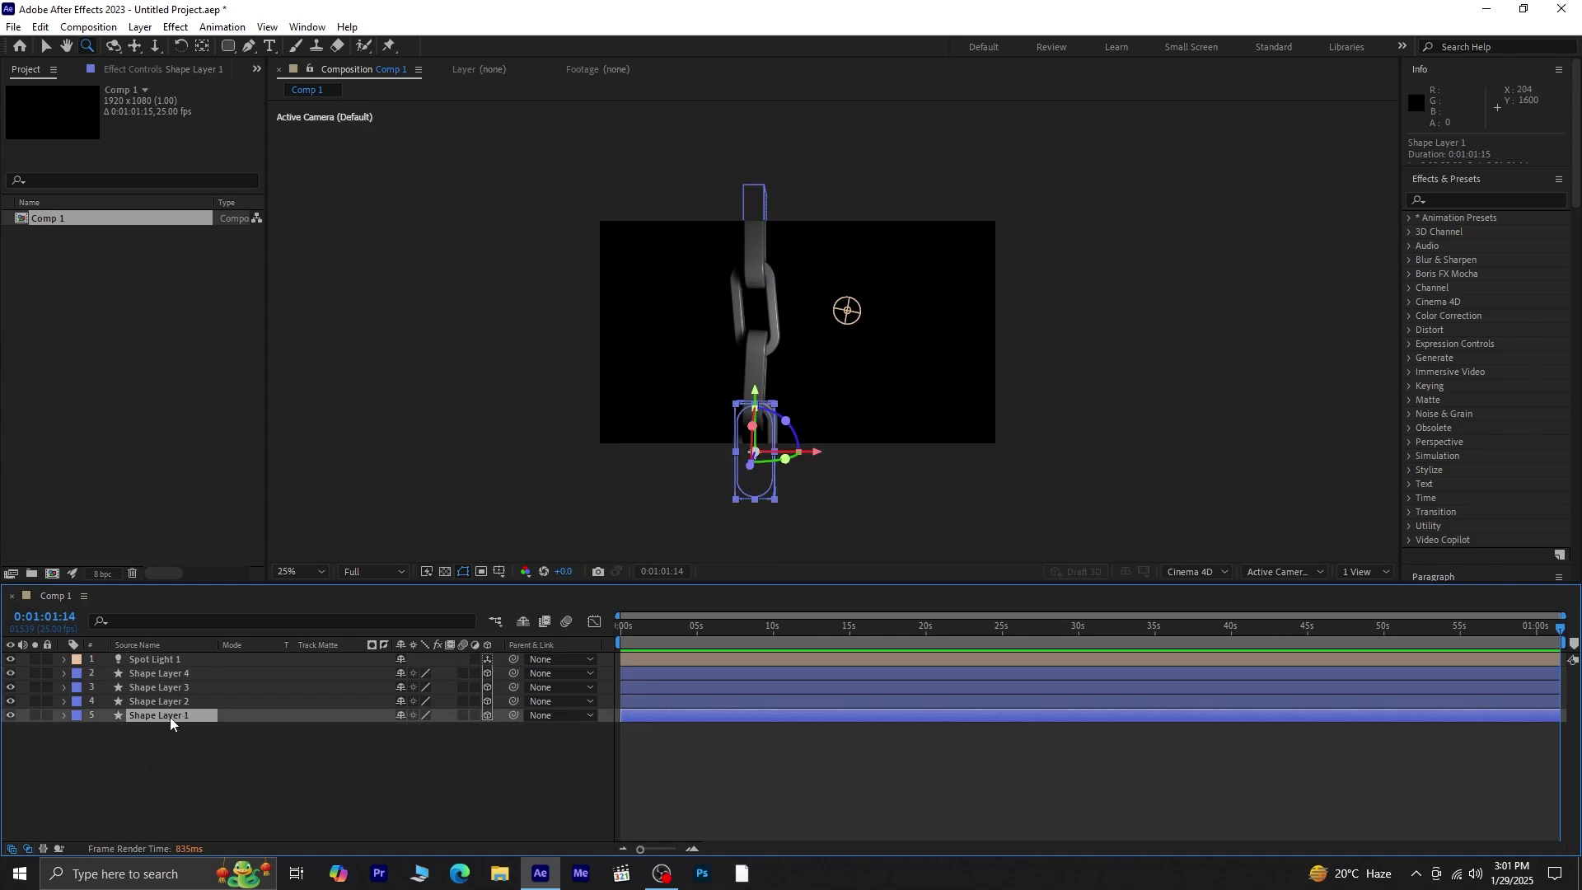
{"action": "left_click", "coordinate": [199, 675], "text": "shift"}
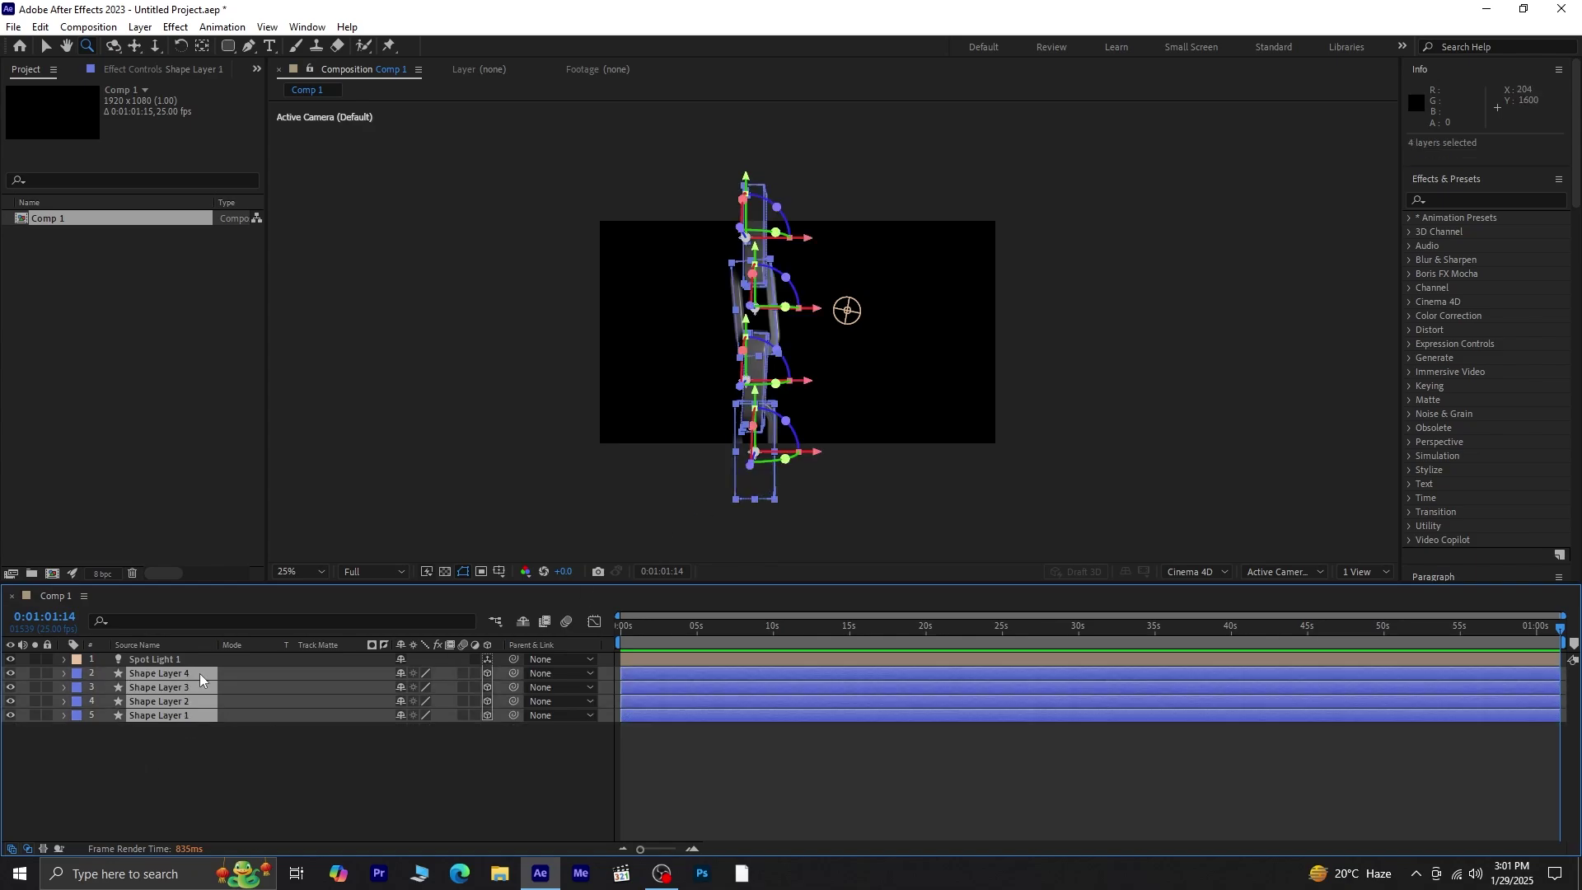
{"action": "key", "text": "ctrl+d"}
{"action": "mouse_move", "coordinate": [200, 674]}
{"action": "left_mouse_down"}
{"action": "mouse_move", "coordinate": [194, 699]}
{"action": "mouse_move", "coordinate": [189, 685]}
{"action": "left_mouse_up"}
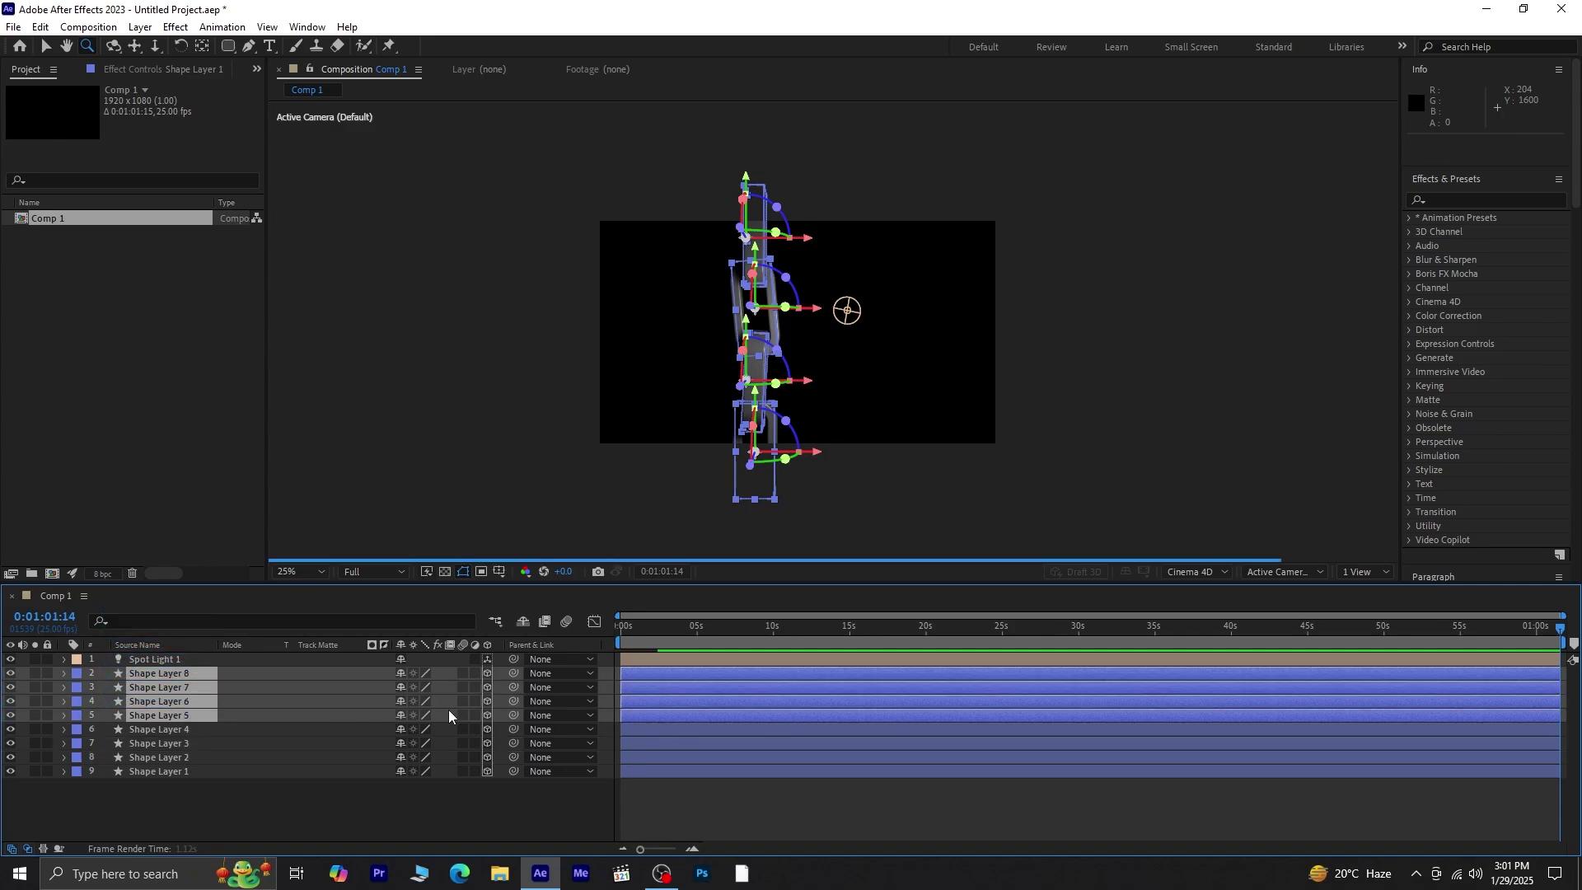
Move the four duplicated links up together to Y positions -1324, -983, -632 and -287, extending the chain above the frame.
{"action": "key", "text": "p"}
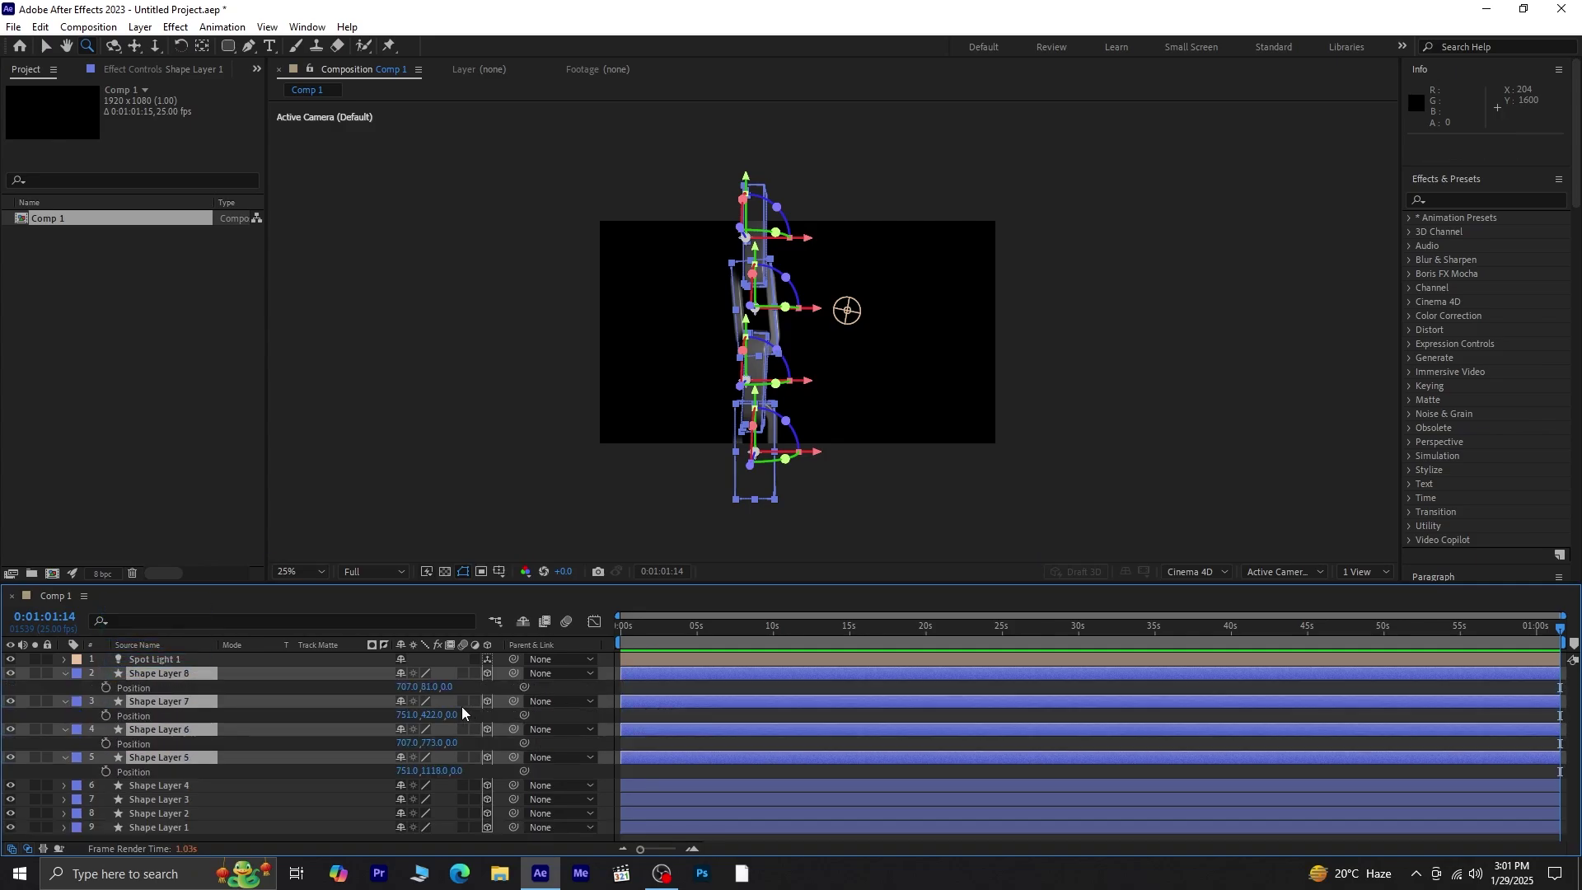
{"action": "left_click_drag", "start_coordinate": [426, 686], "coordinate": [3, 687]}
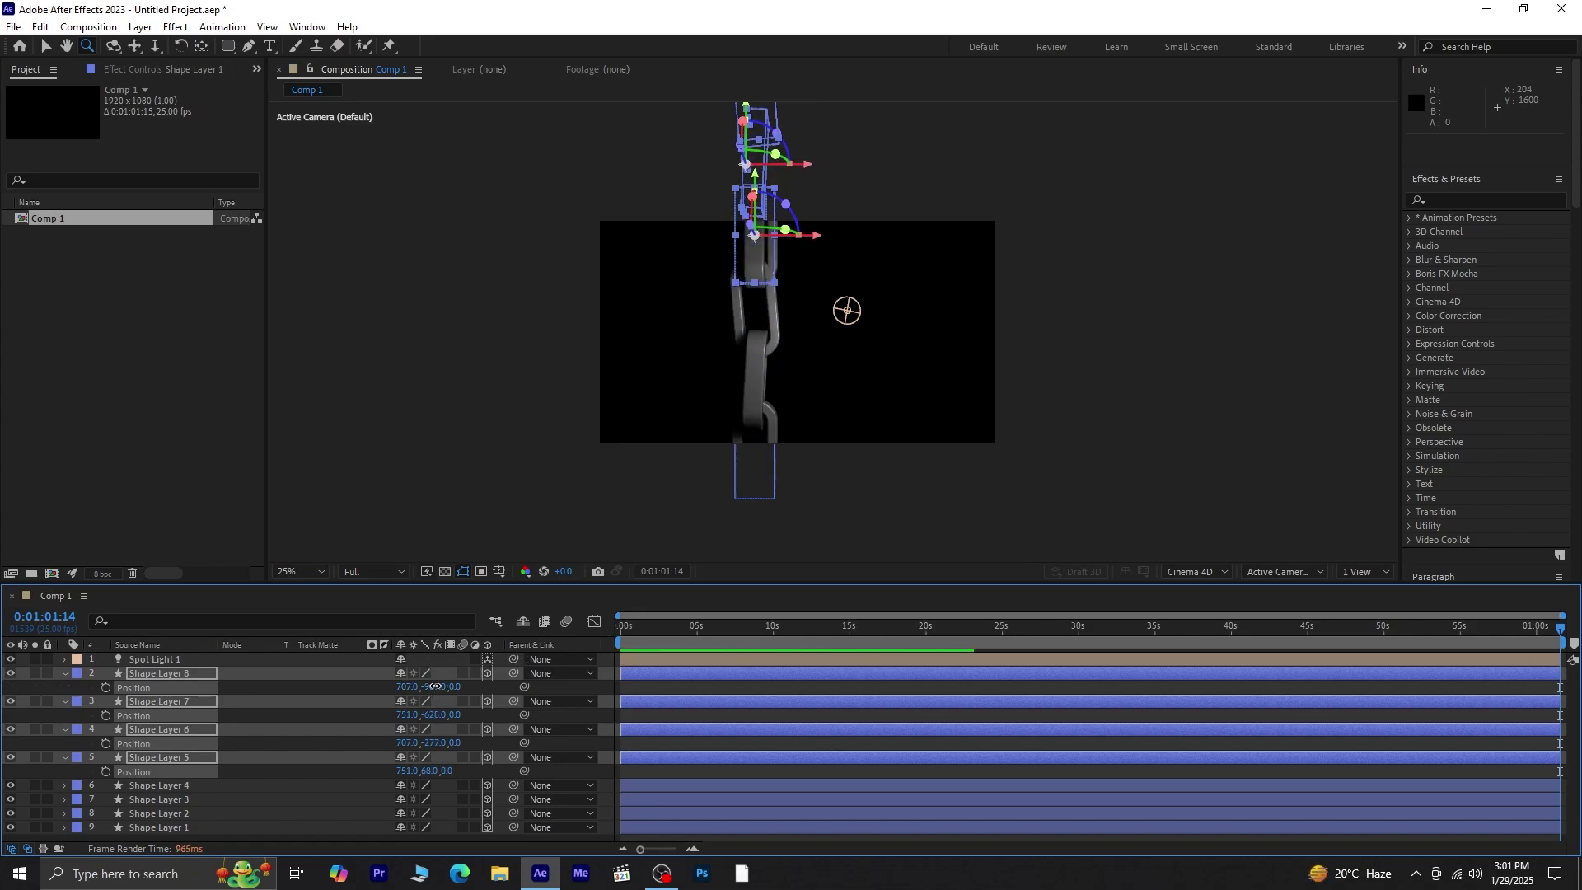
{"action": "left_click_drag", "start_coordinate": [426, 689], "coordinate": [136, 690]}
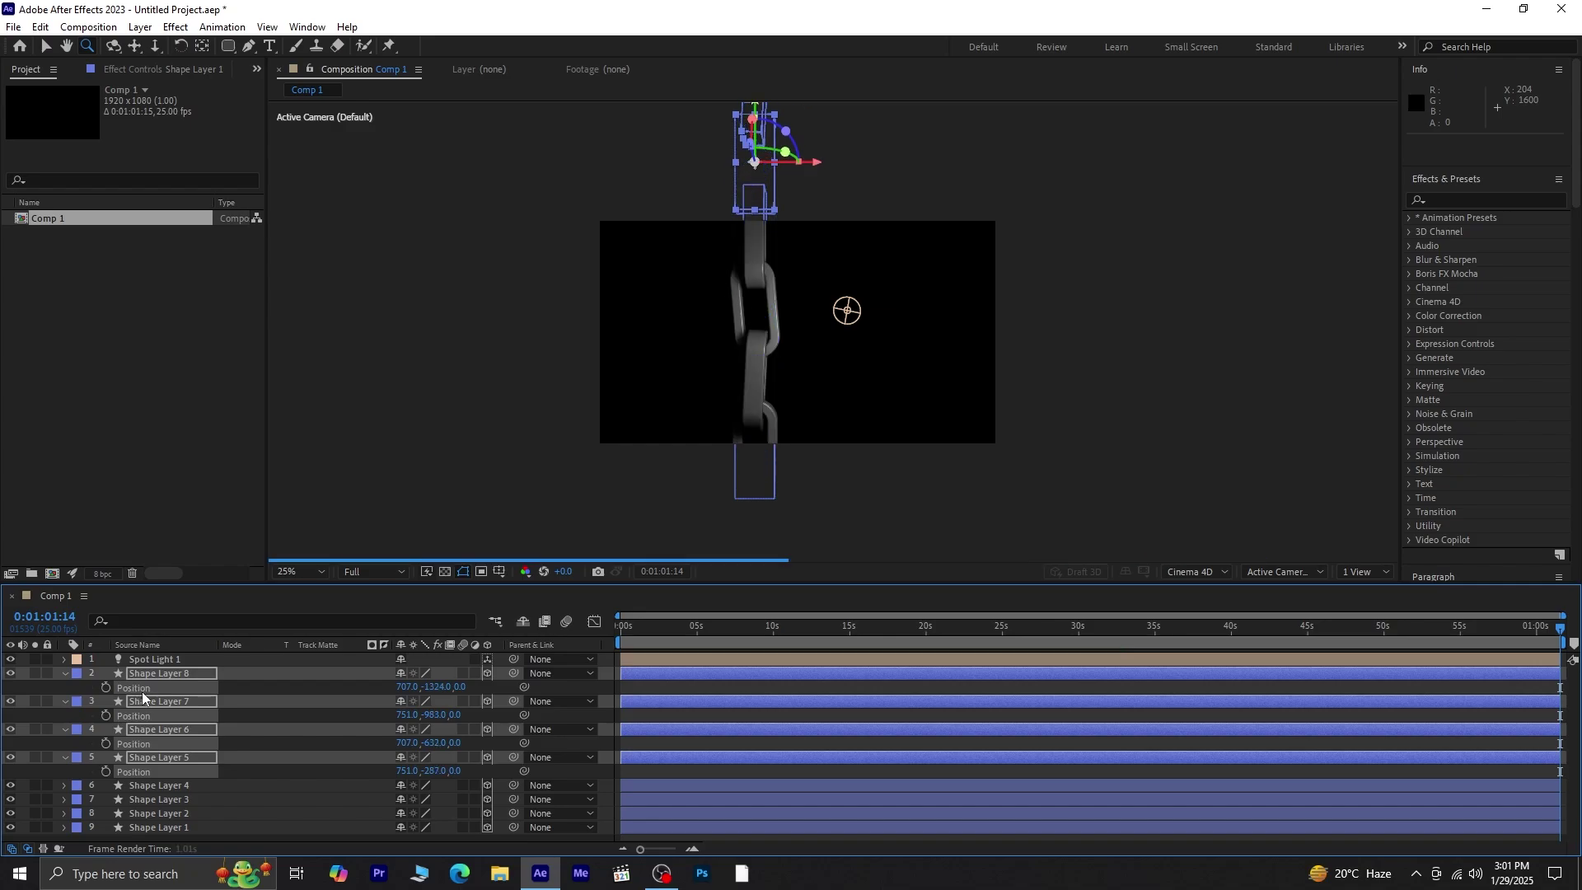
{"action": "left_click", "coordinate": [63, 674]}
{"action": "left_click", "coordinate": [244, 799]}
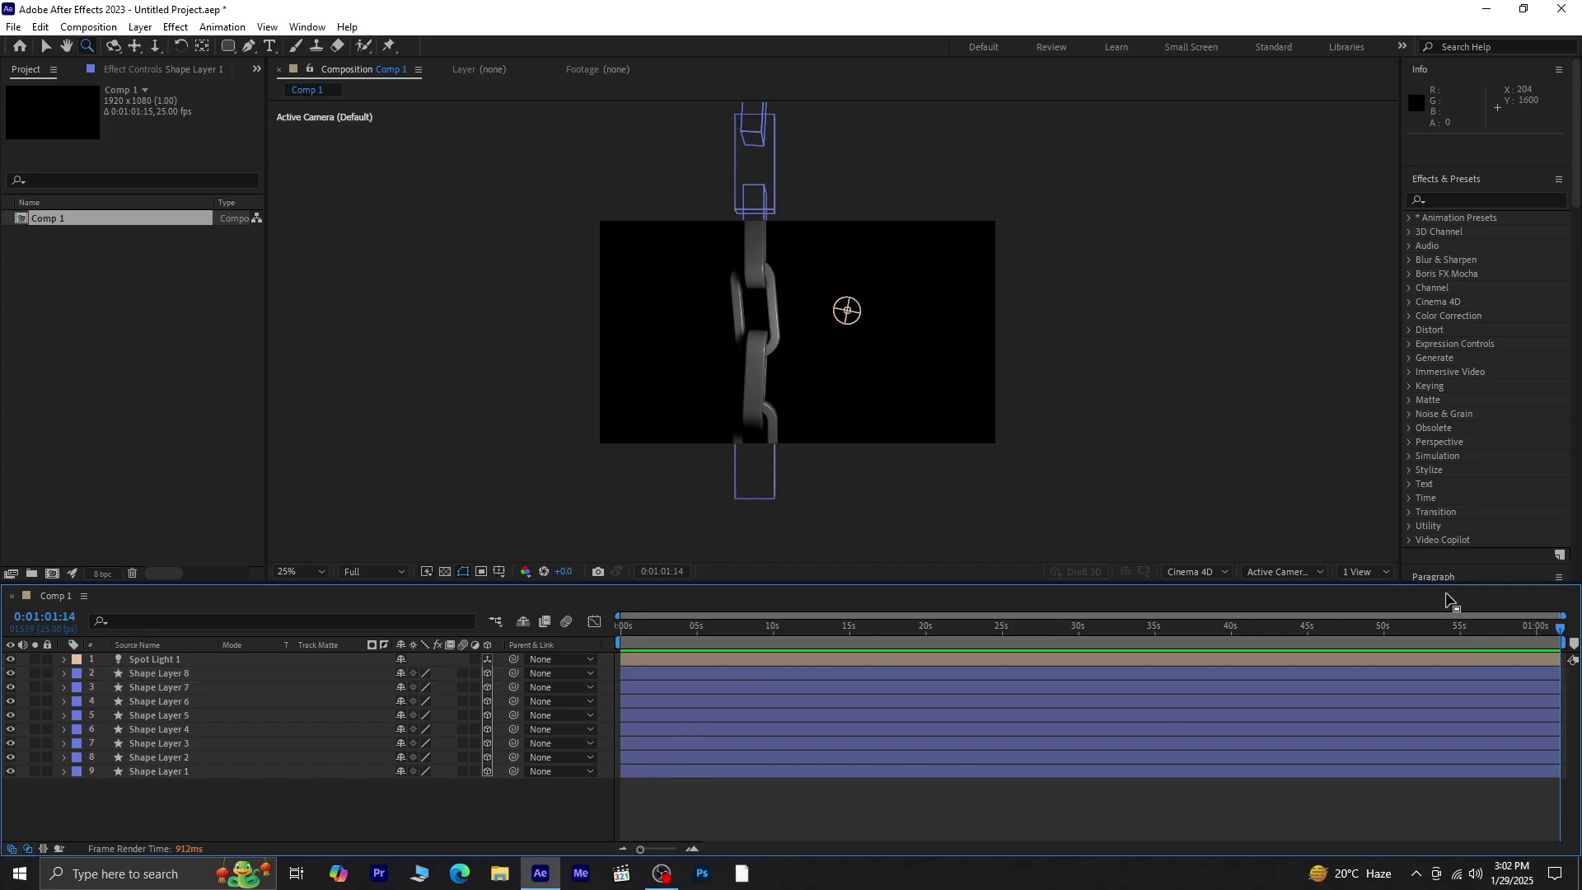
Return to the first frame and parent Shape Layers 2 through 8 to Shape Layer 1.
{"action": "left_click_drag", "start_coordinate": [1556, 631], "coordinate": [446, 696]}
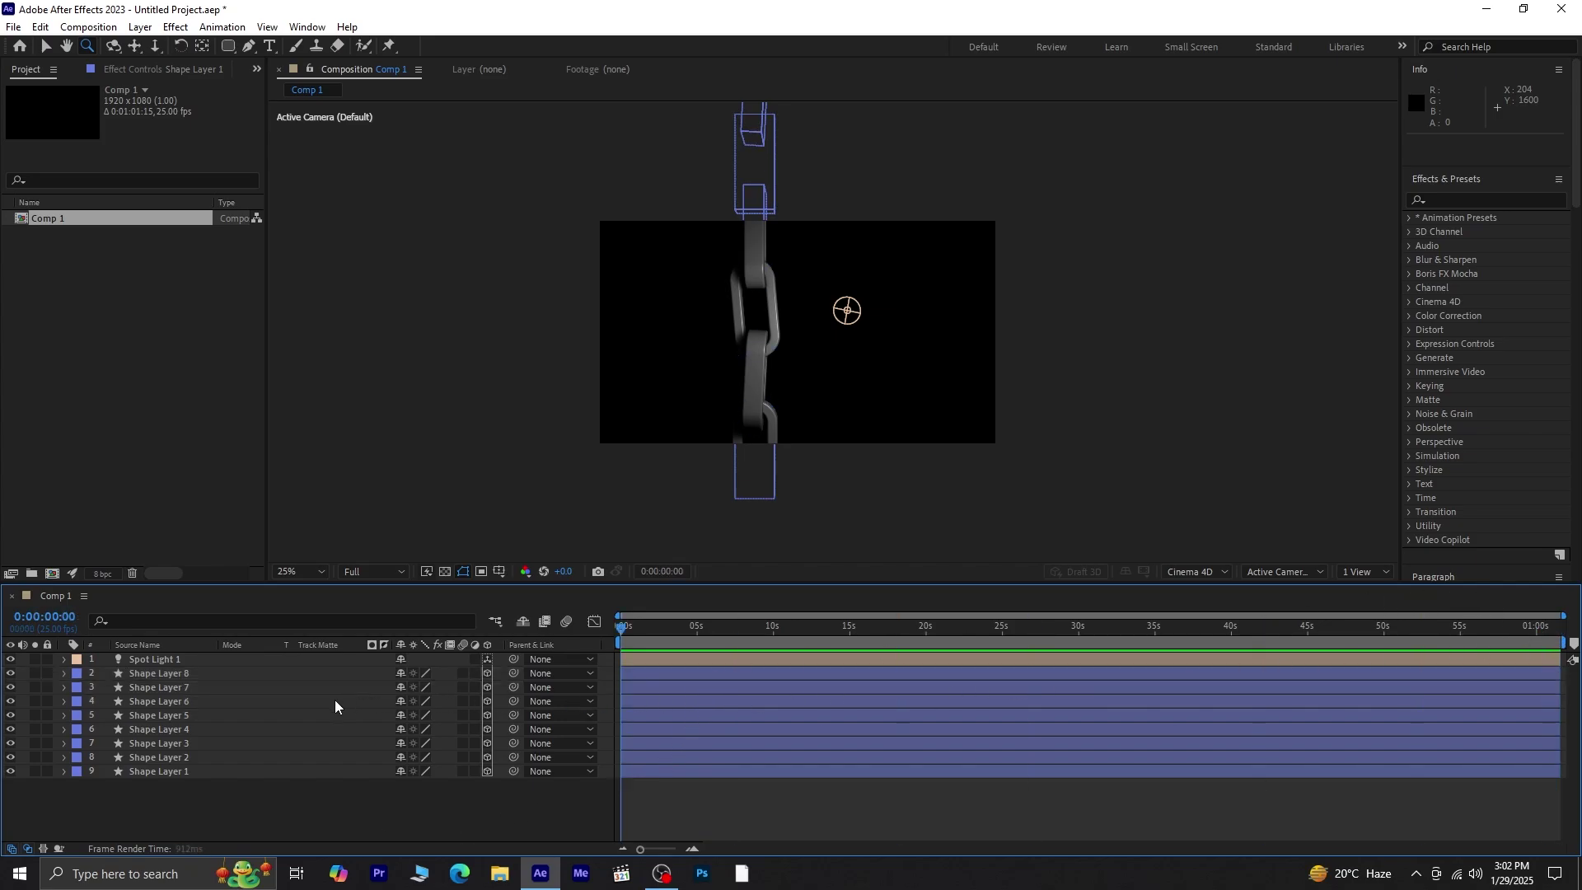
{"action": "left_click", "coordinate": [146, 676]}
{"action": "left_click", "coordinate": [163, 756], "text": "shift"}
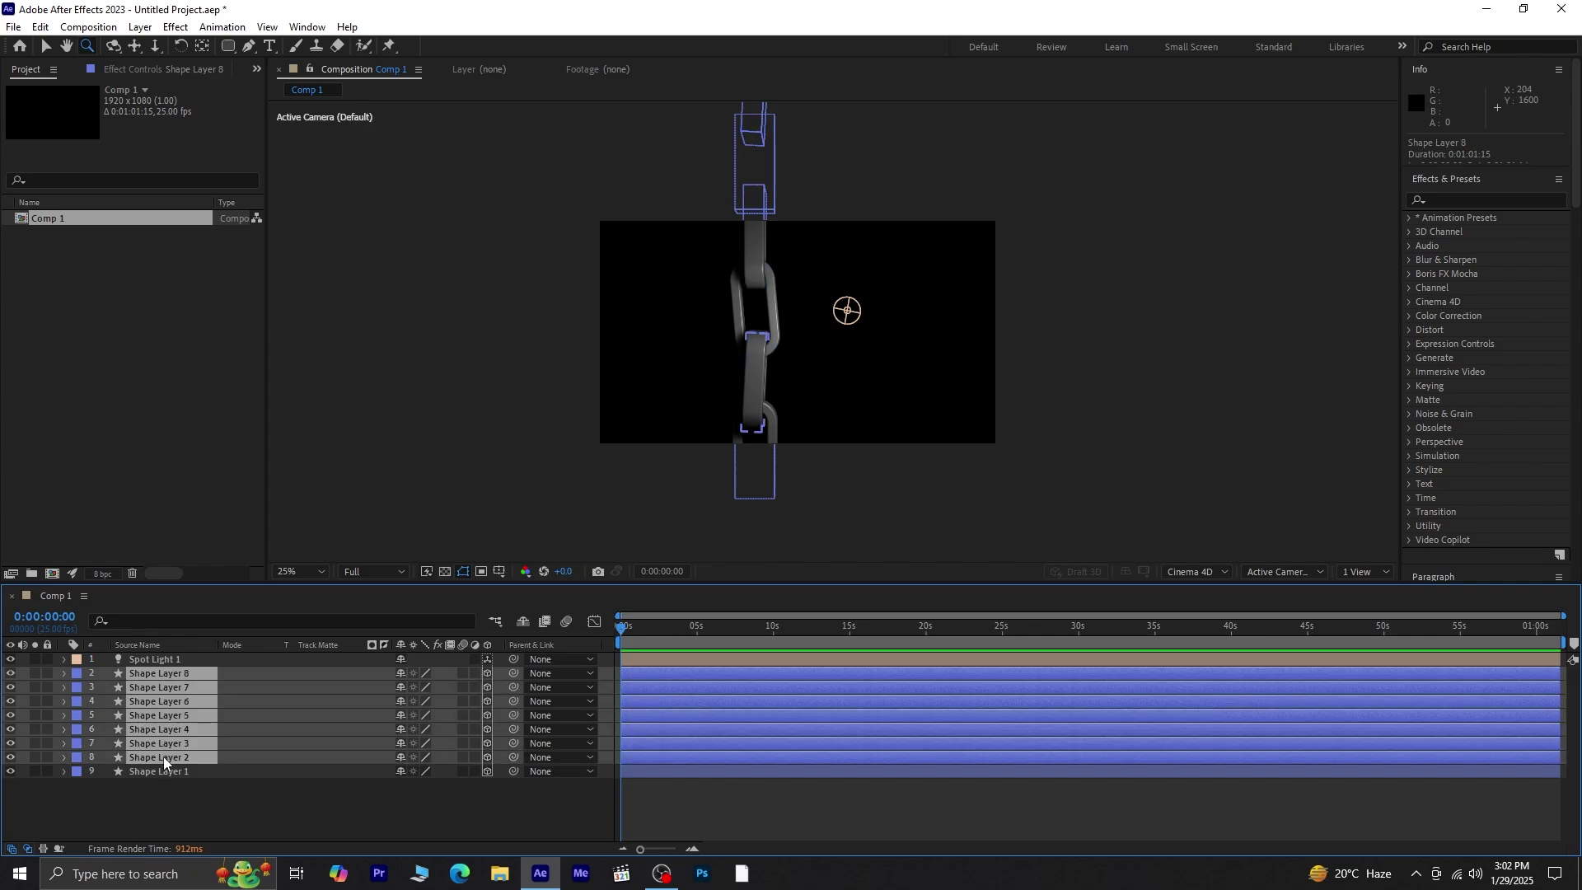
{"action": "left_click_drag", "start_coordinate": [514, 671], "coordinate": [155, 773]}
Animate Shape Layer 1 downward with Position keyframes from Y 883 at the first frame to Y 2589 at 0:00:05:02.
{"action": "left_click", "coordinate": [161, 773]}
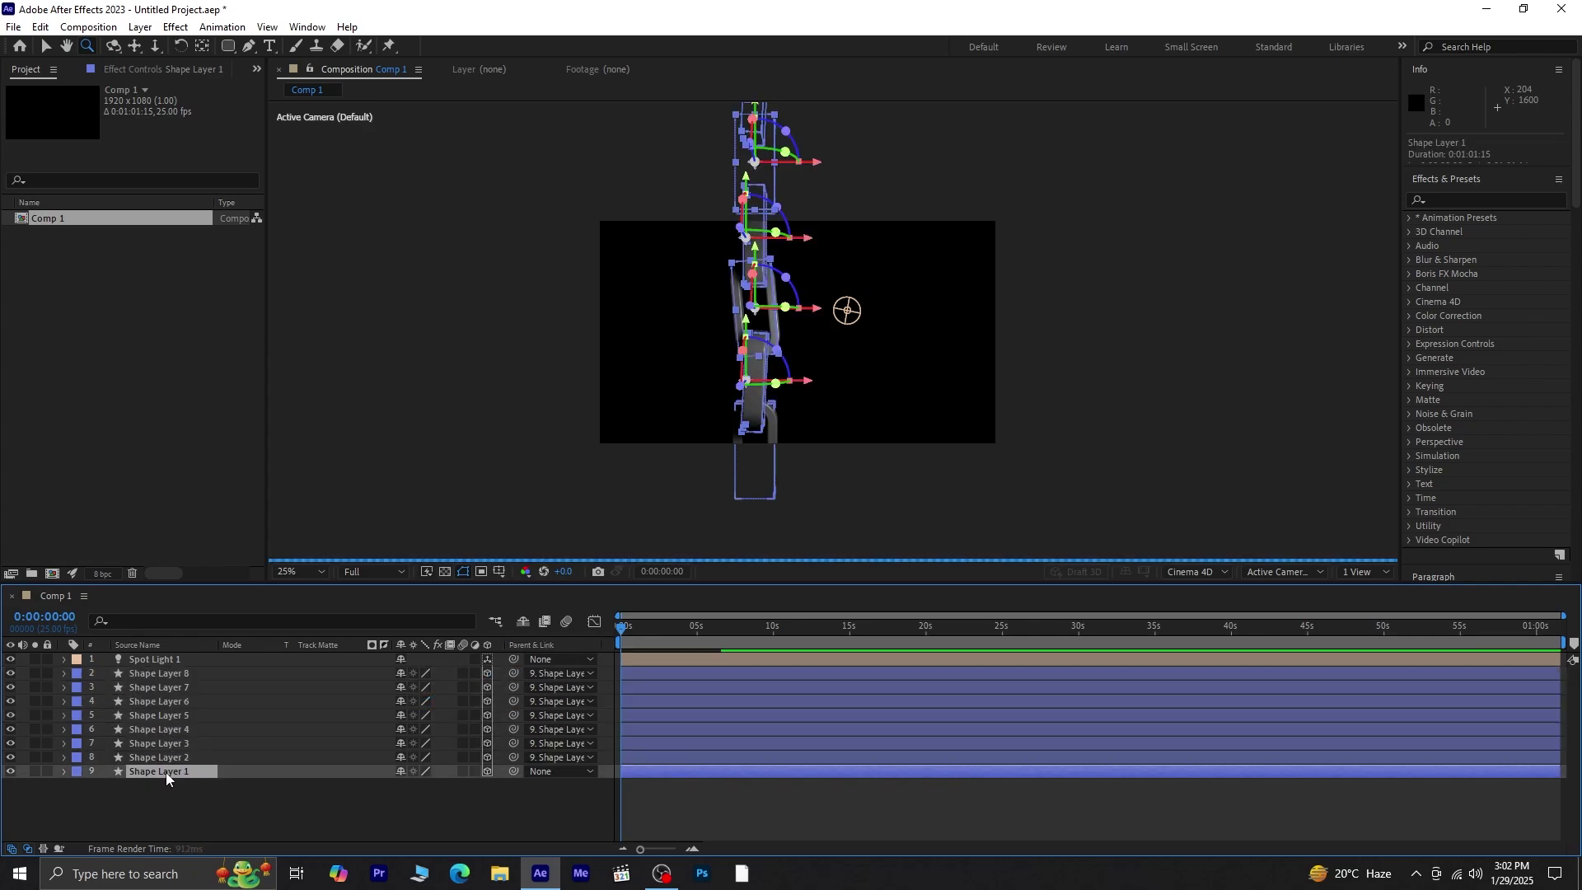
{"action": "key", "text": "p"}
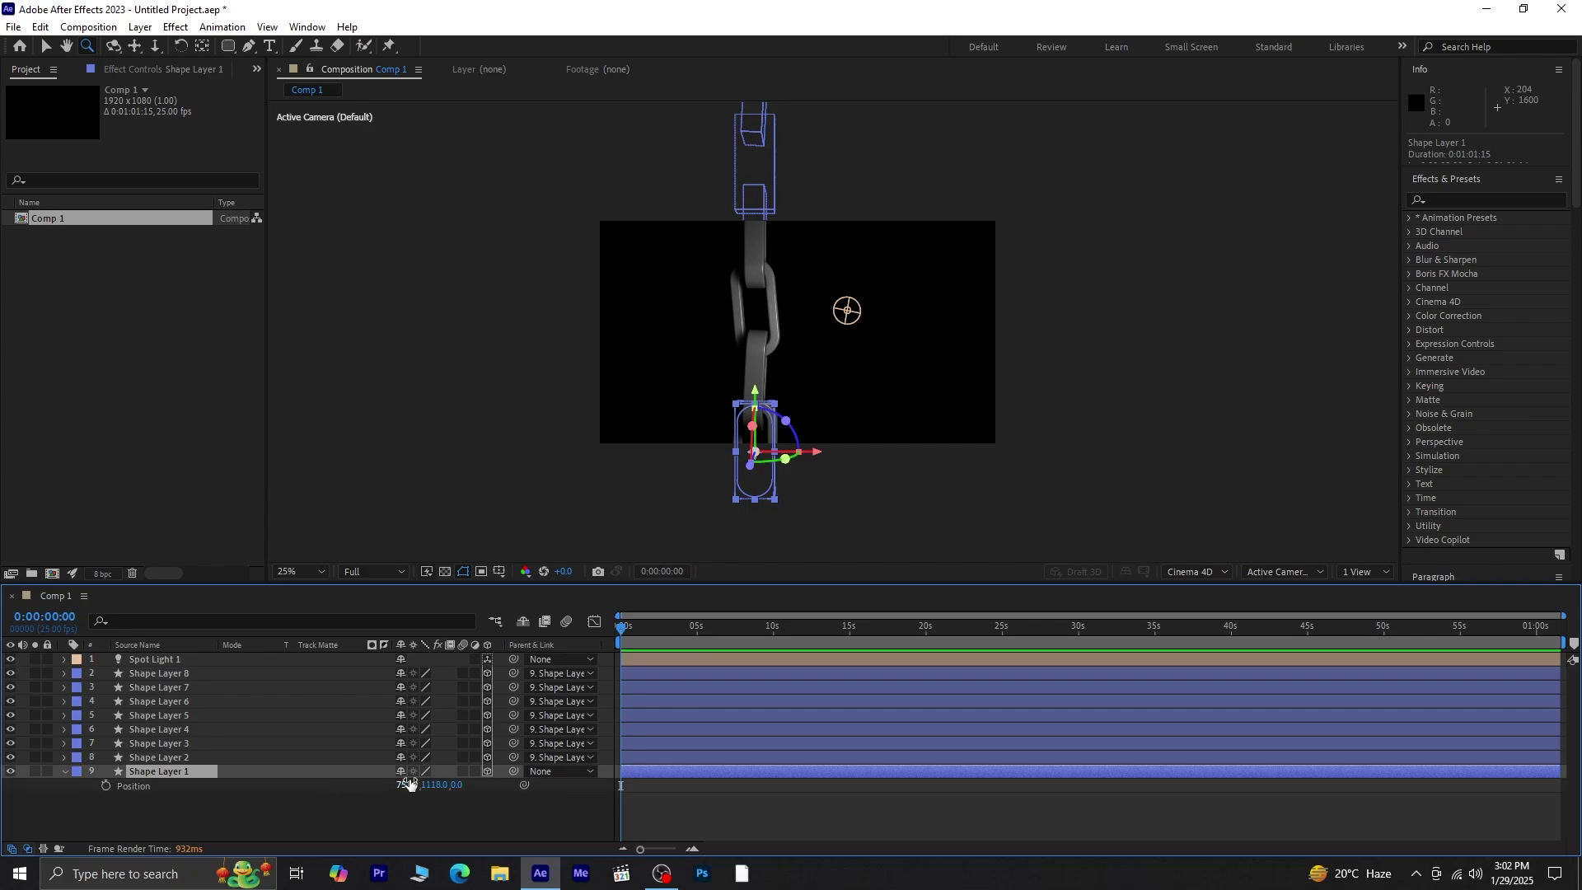
{"action": "left_click_drag", "start_coordinate": [440, 789], "coordinate": [239, 794]}
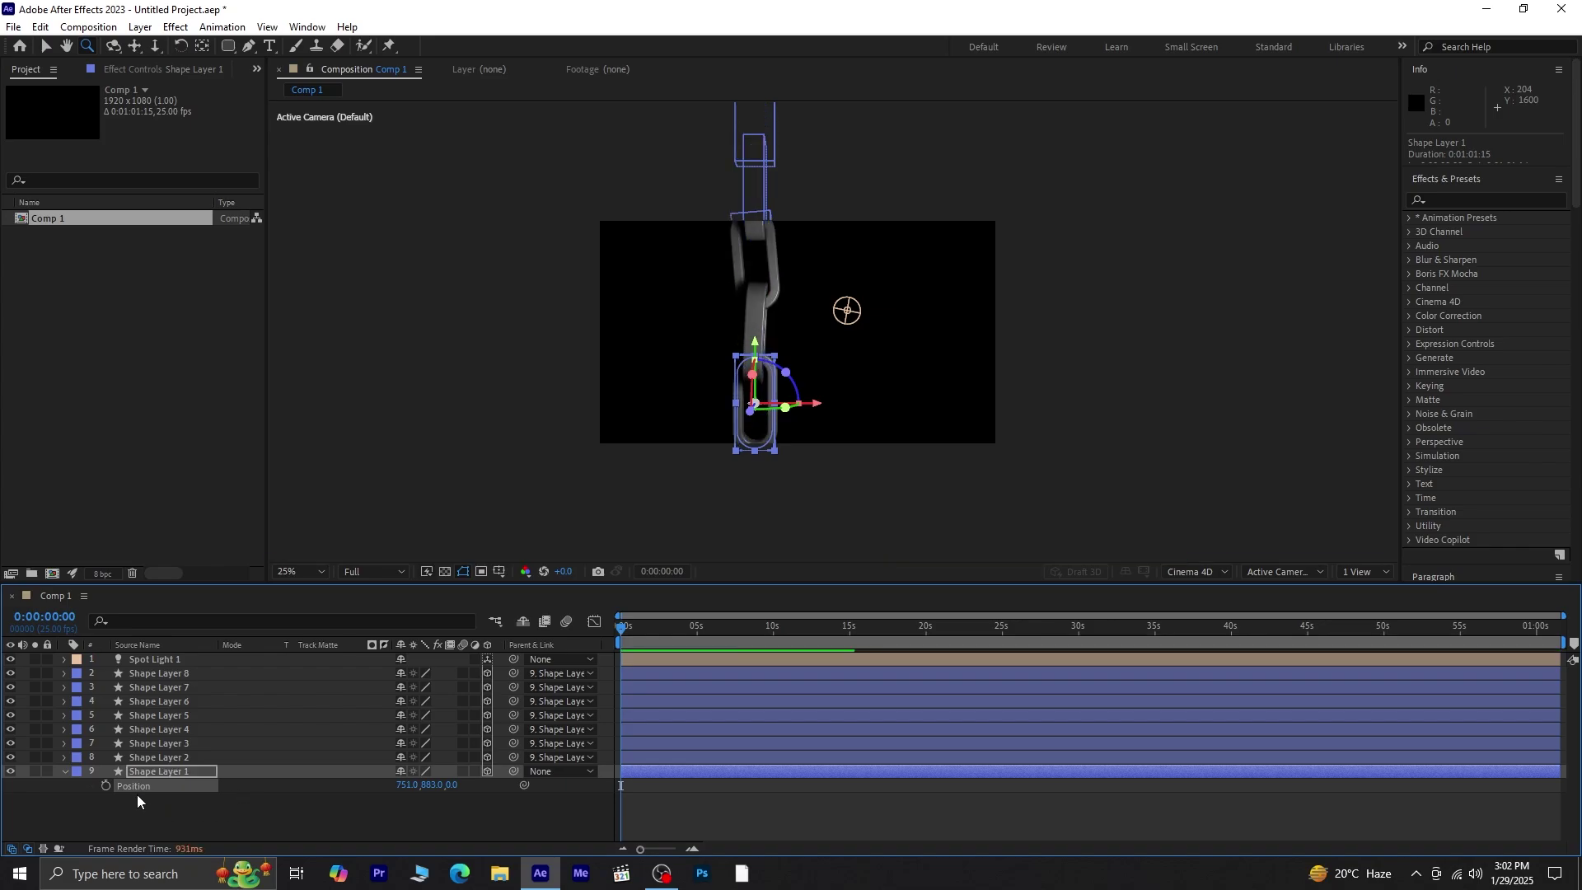
{"action": "left_click", "coordinate": [105, 787]}
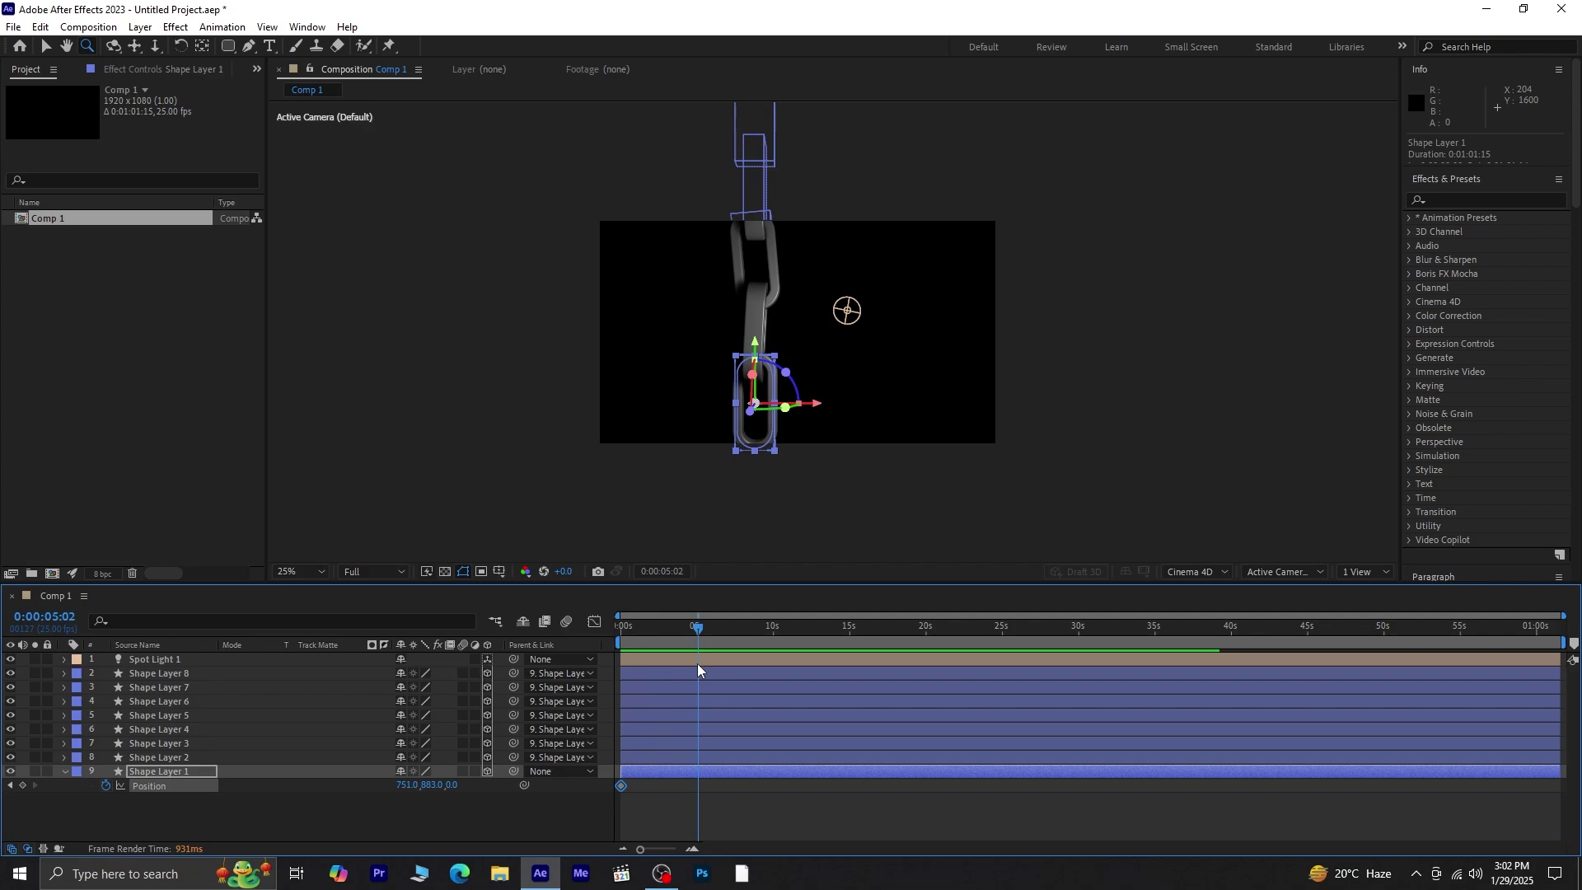
{"action": "left_click_drag", "start_coordinate": [432, 786], "coordinate": [486, 790]}
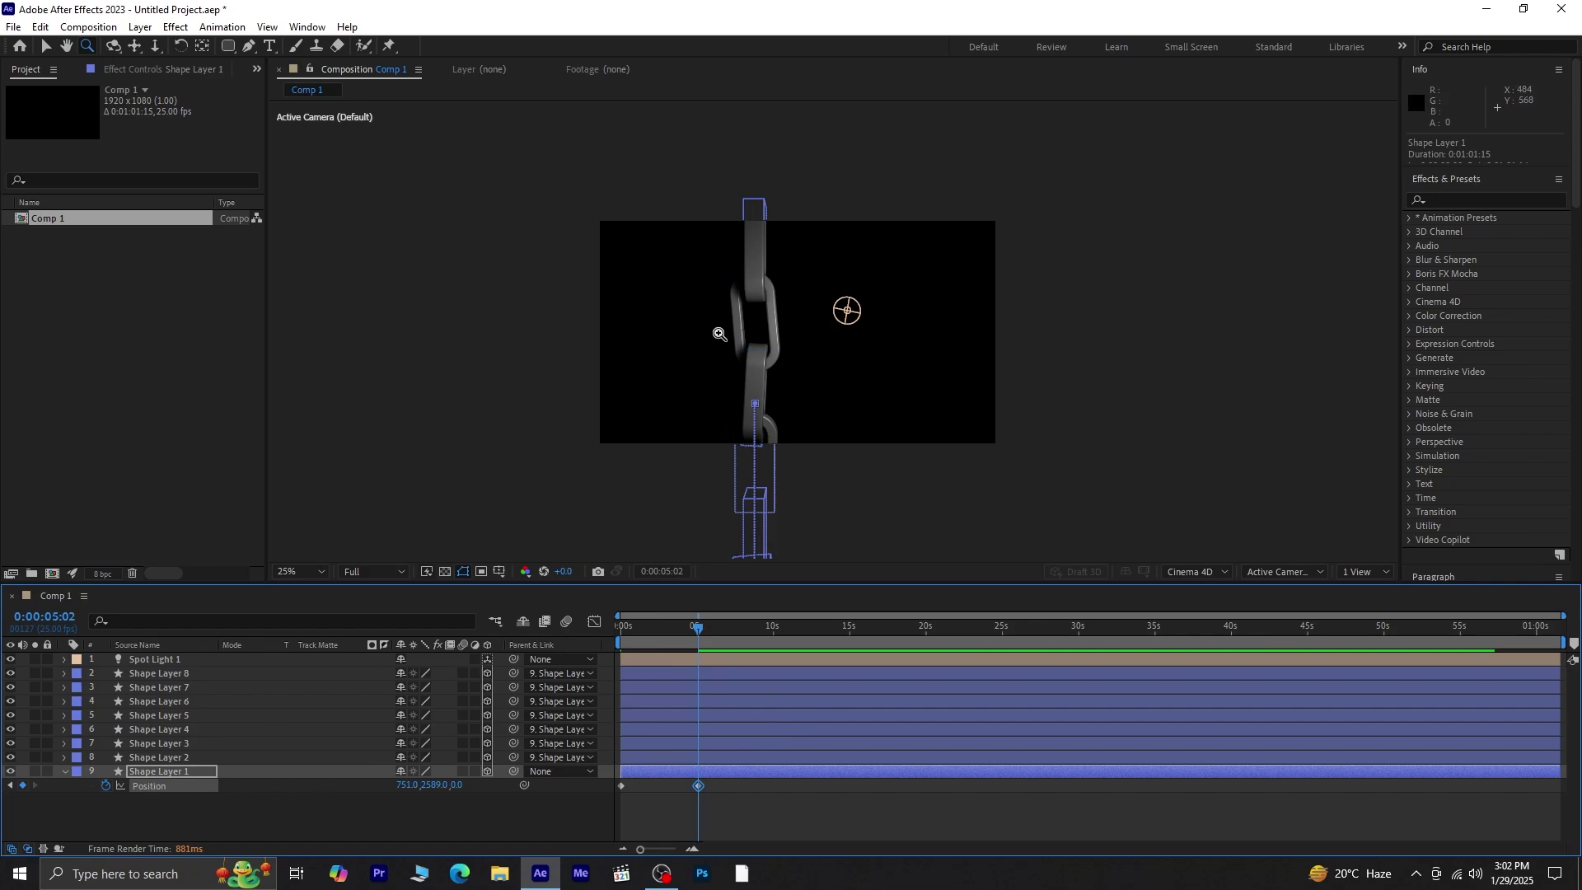
Add the expression time*30 to Shape Layer 1's Y Rotation so the whole chain spins, and return to the first frame.
{"action": "key", "text": "r"}
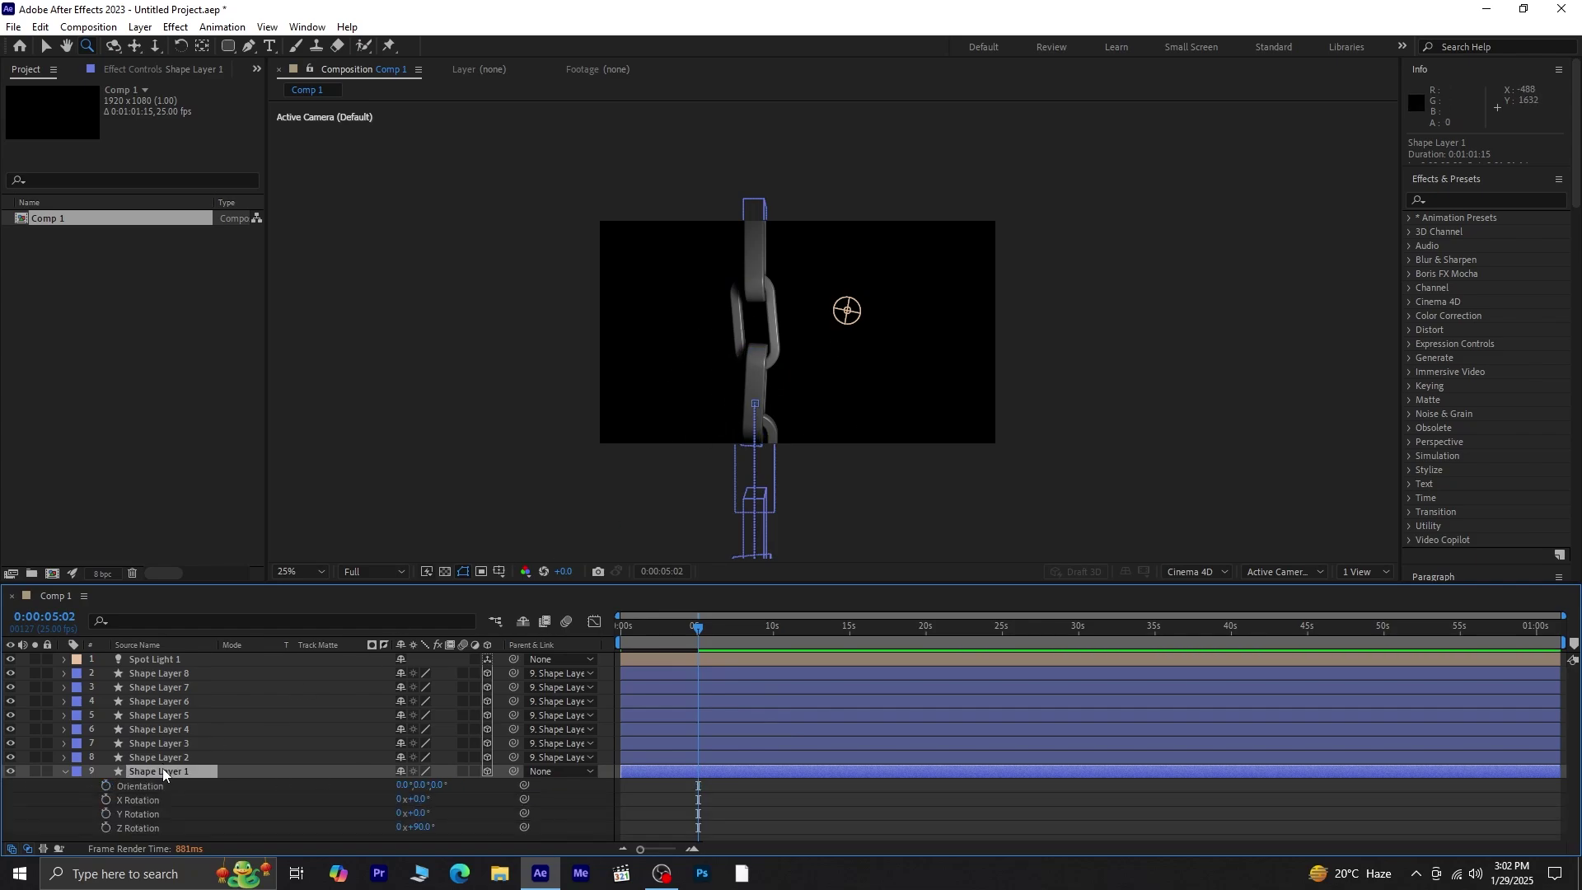
{"action": "left_click", "coordinate": [106, 815], "text": "alt"}
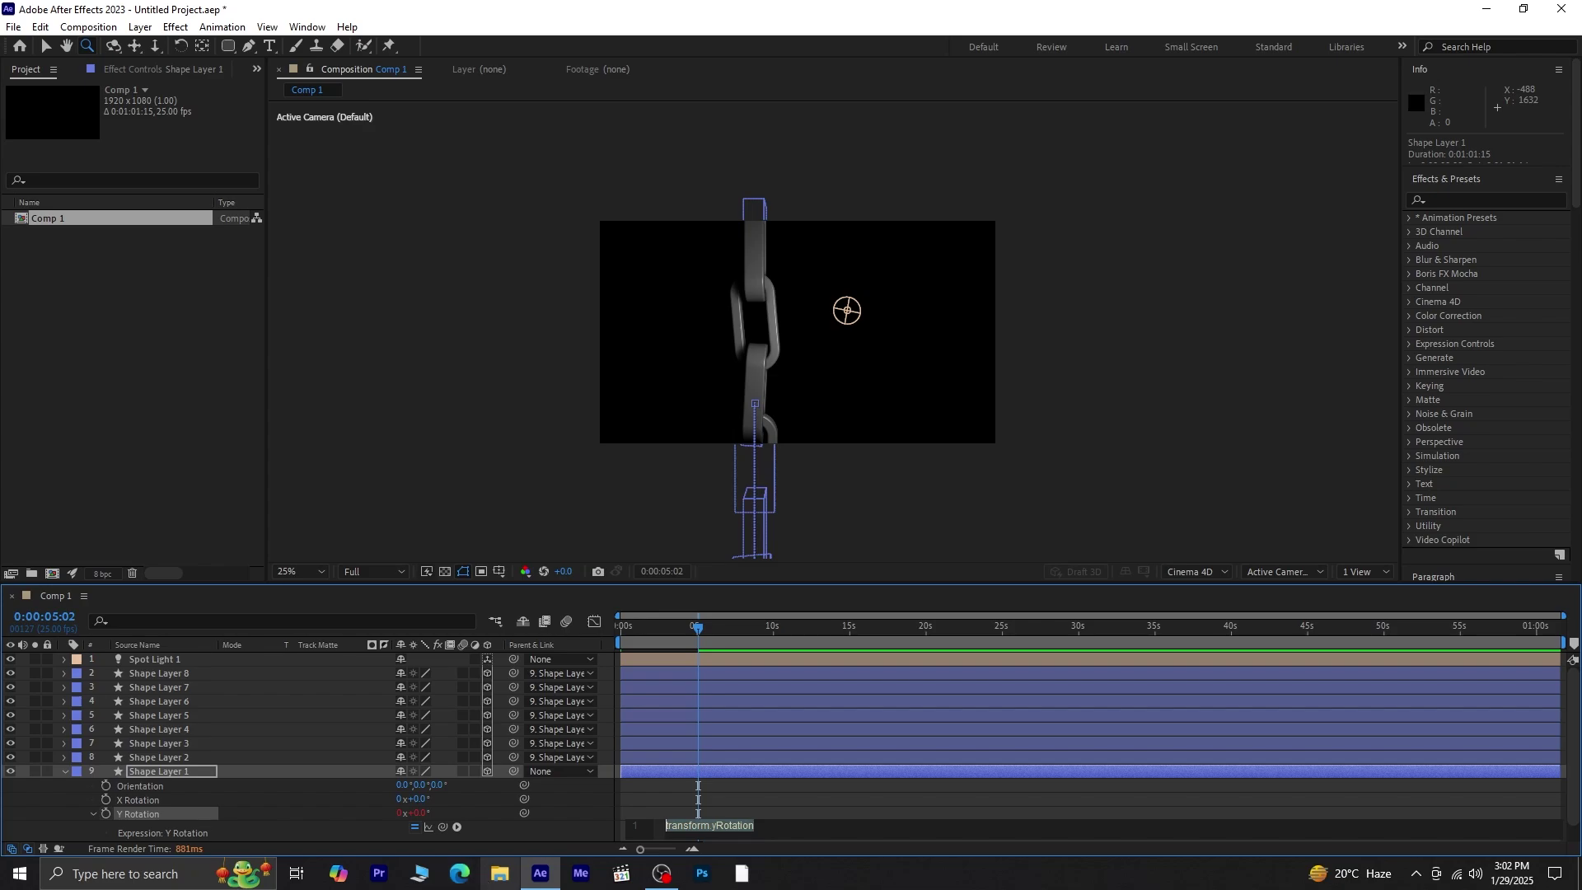
{"action": "type", "text": "time"}
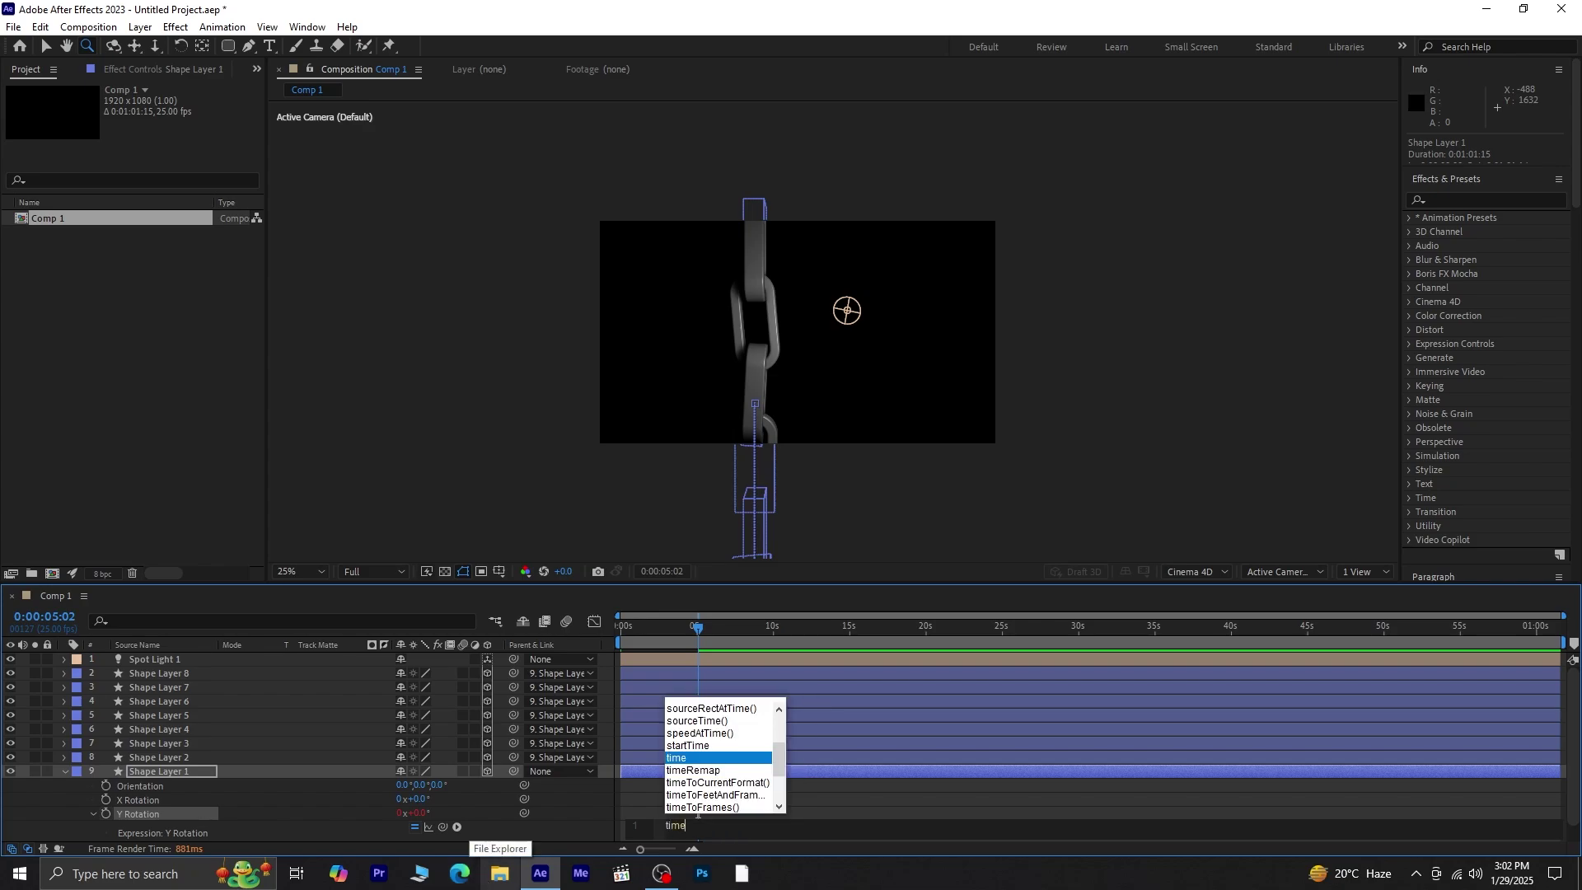
{"action": "type", "text": "*30"}
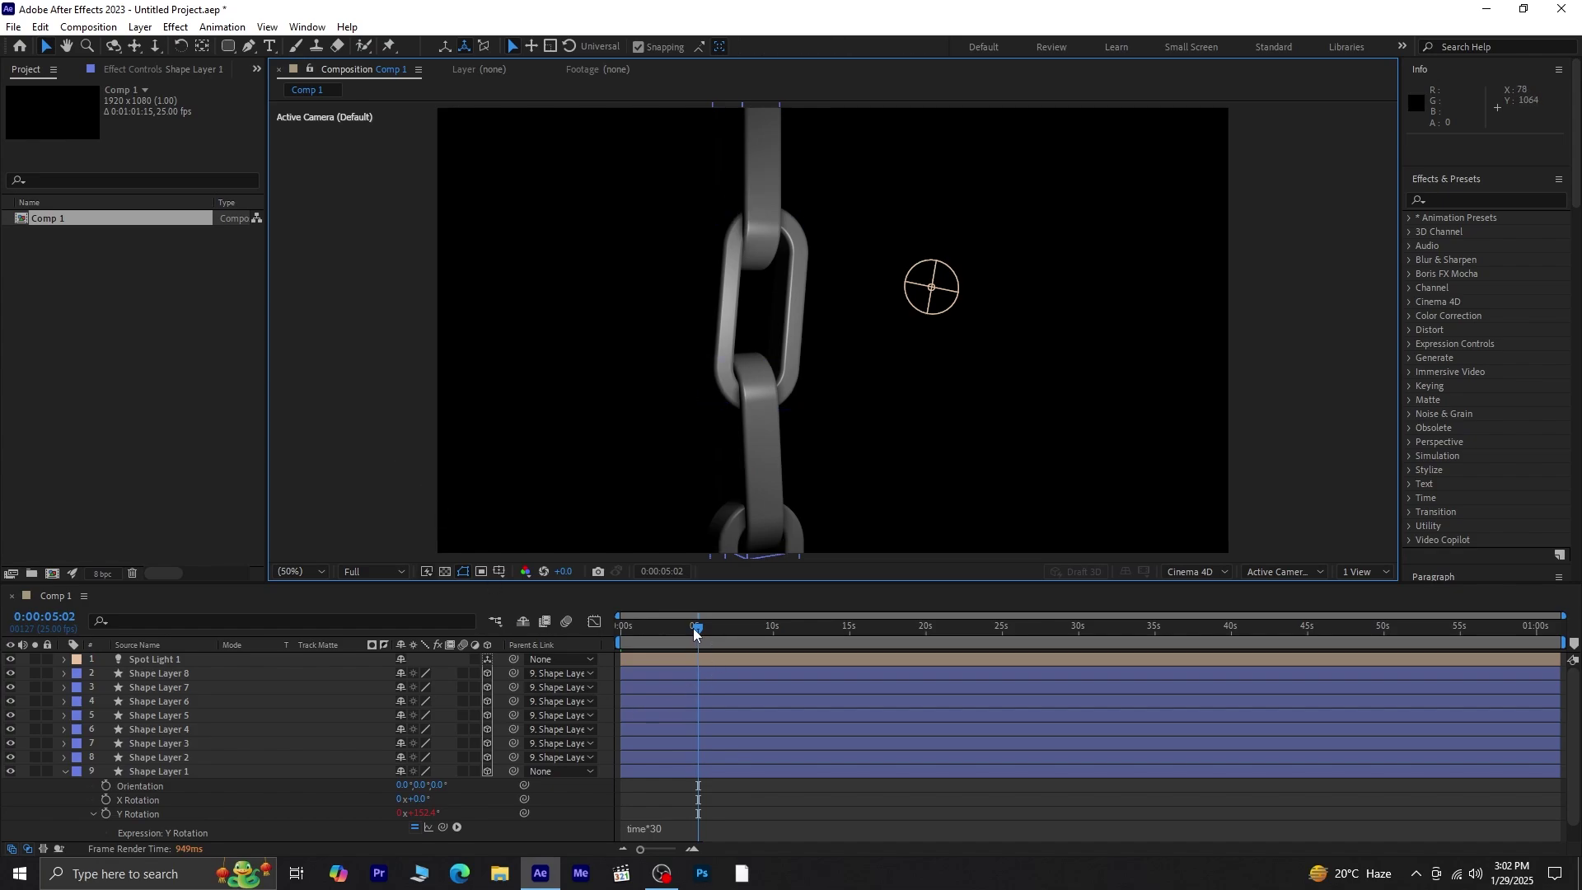
{"action": "left_click_drag", "start_coordinate": [695, 633], "coordinate": [422, 665]}
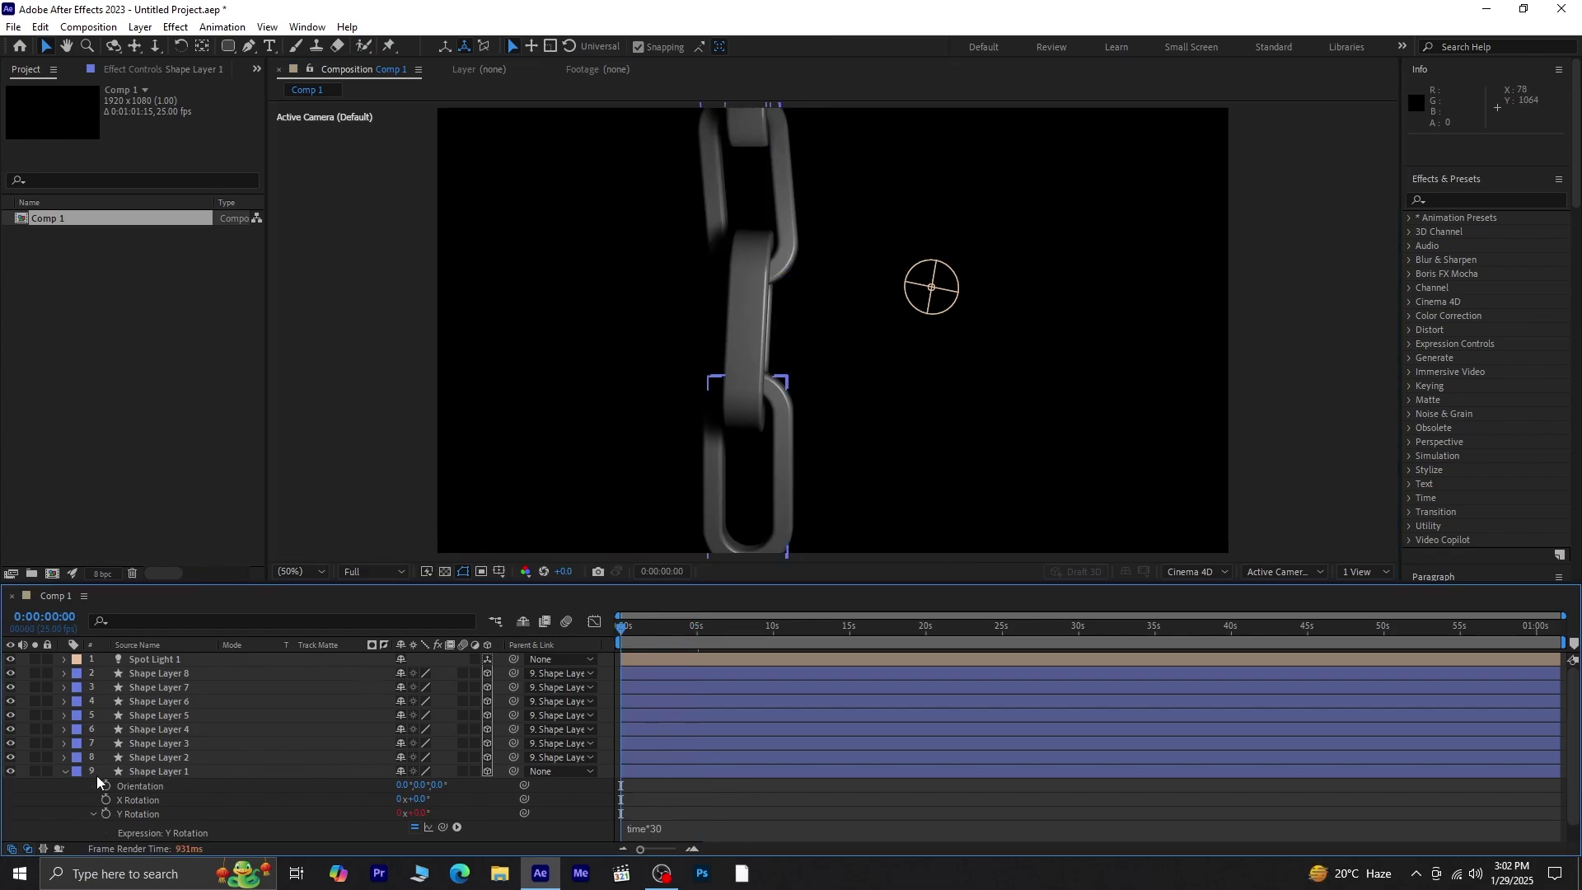
{"action": "left_click", "coordinate": [62, 774]}
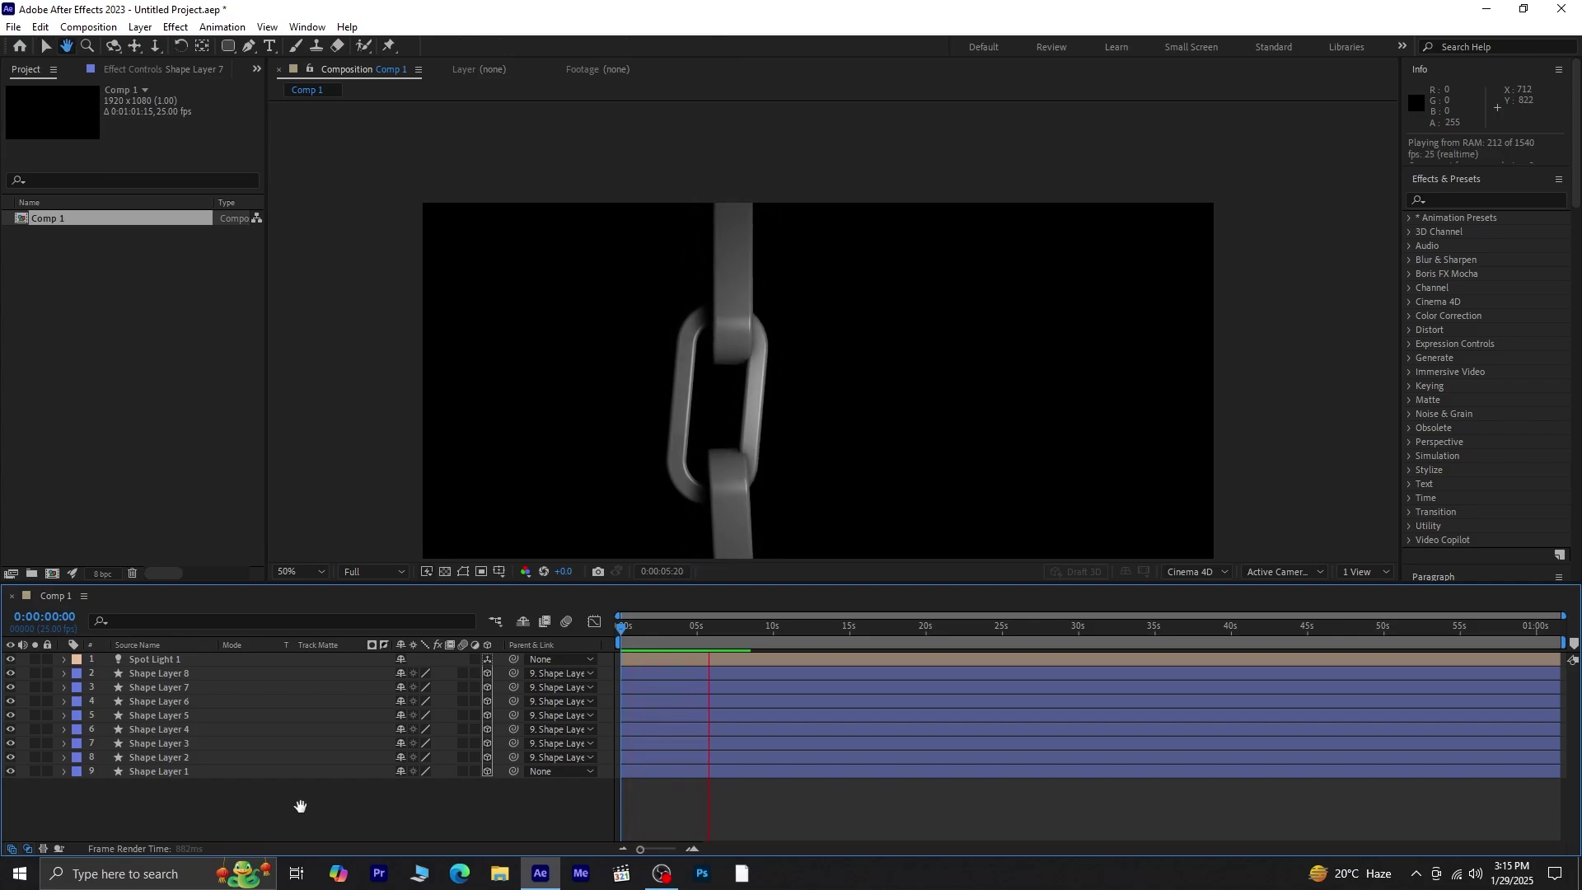
Play back the preview to check the chain's falling and spinning motion.
{"action": "key", "text": "space"}
{"action": "key", "text": "space"}
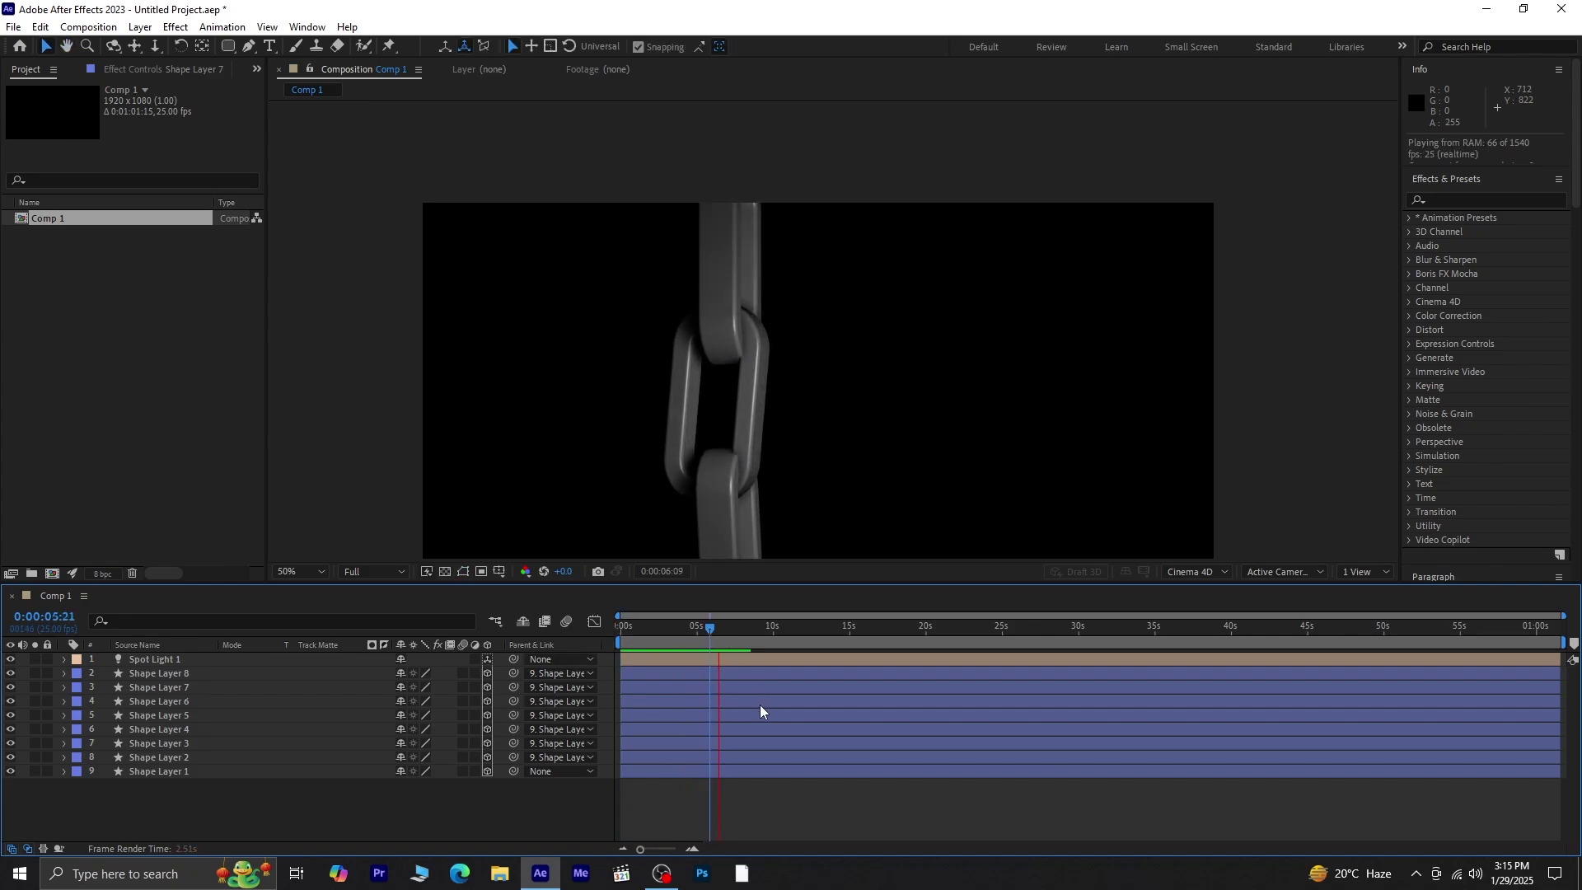
{"action": "key", "text": "space"}
Slow the chain's descent by moving Shape Layer 1's second Position keyframe to 0:00:10:13.
{"action": "left_click_drag", "start_coordinate": [733, 623], "coordinate": [700, 654]}
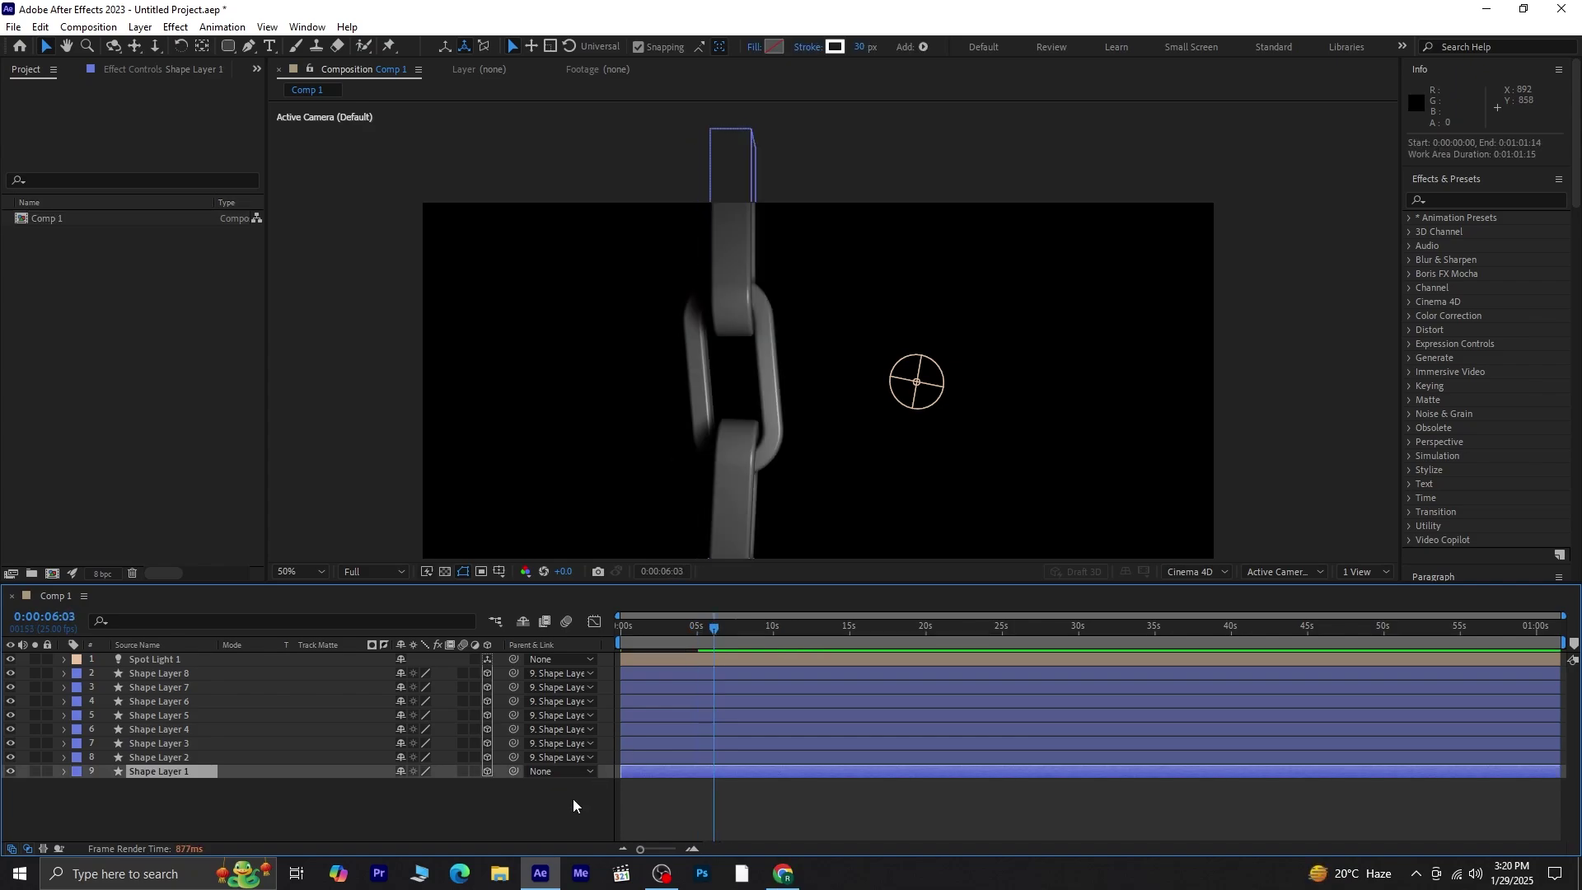
{"action": "key", "text": "p"}
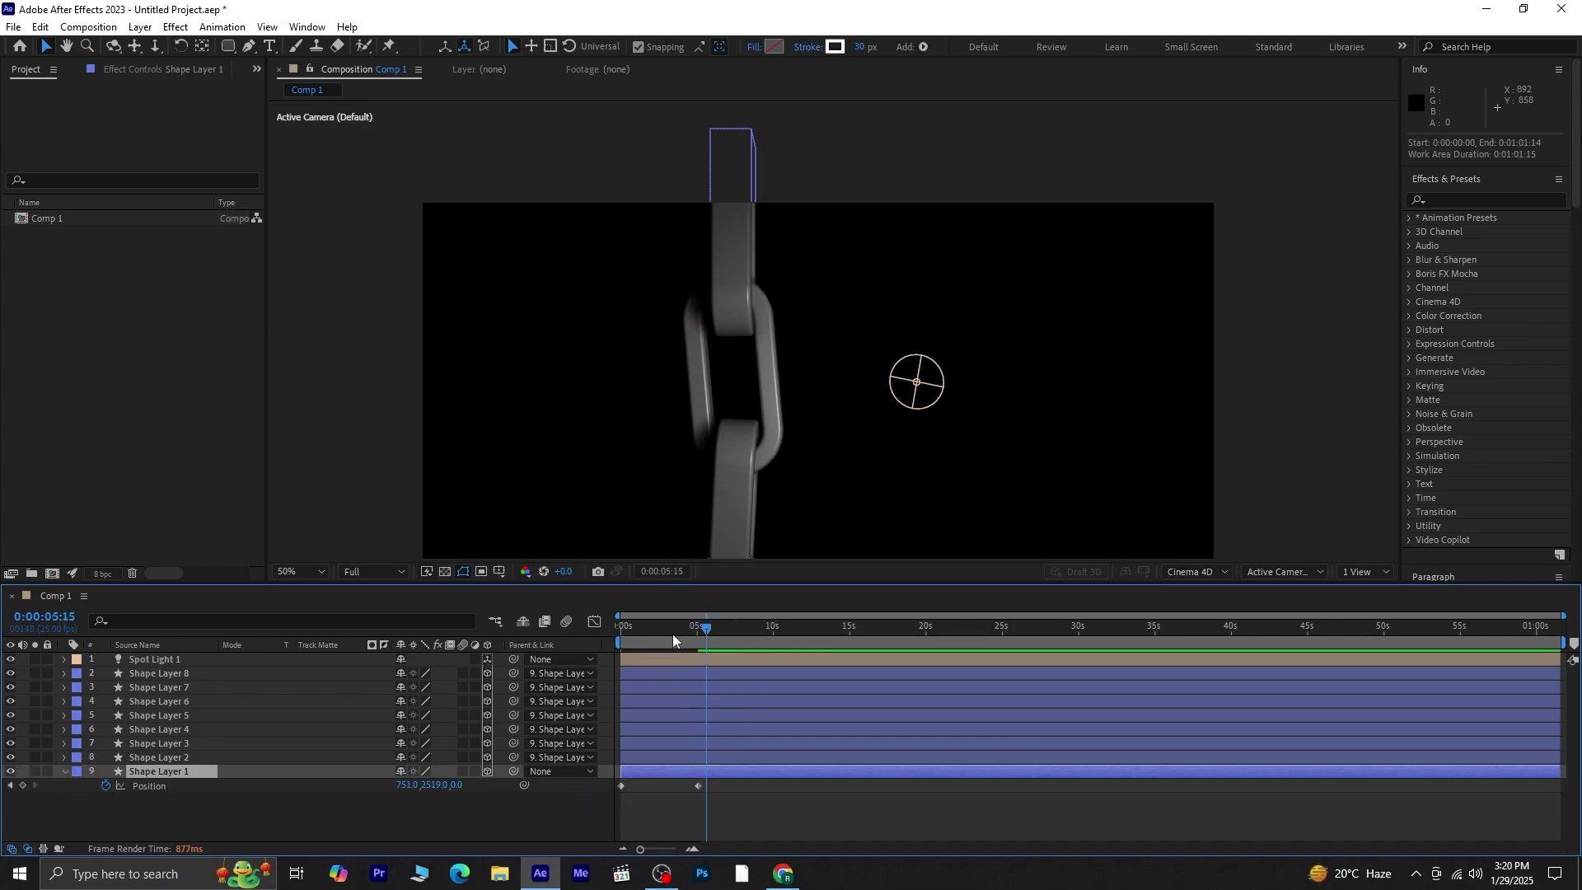
{"action": "left_click", "coordinate": [765, 630]}
{"action": "left_click_drag", "start_coordinate": [700, 786], "coordinate": [780, 787]}
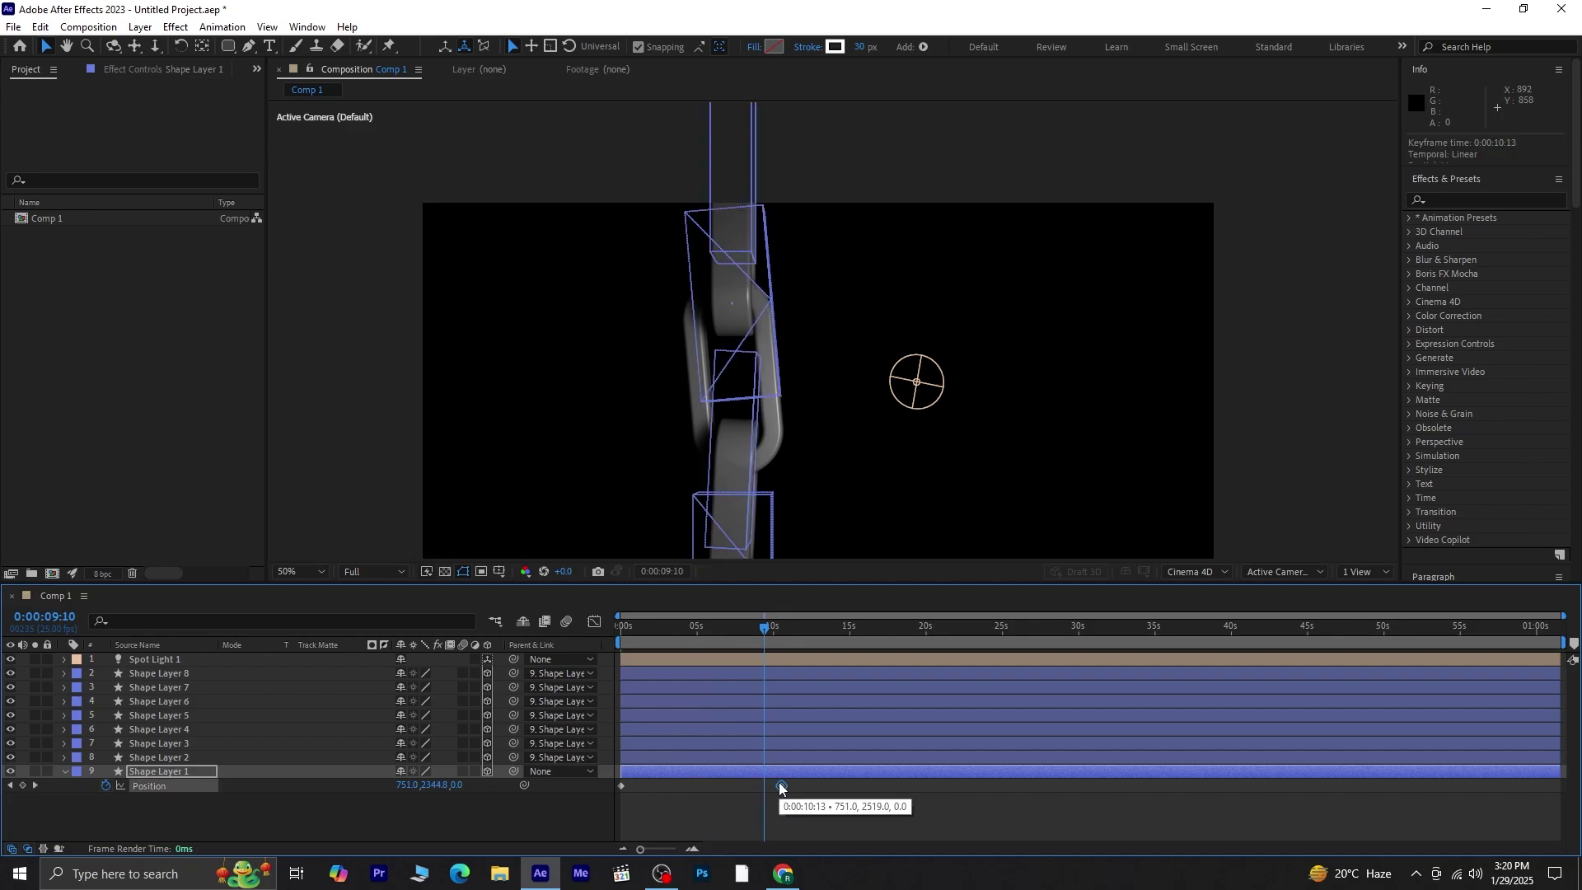
Return to the first frame and pre-compose the spot light and all eight shape layers into Pre-comp 1.
{"action": "left_click_drag", "start_coordinate": [768, 629], "coordinate": [487, 651]}
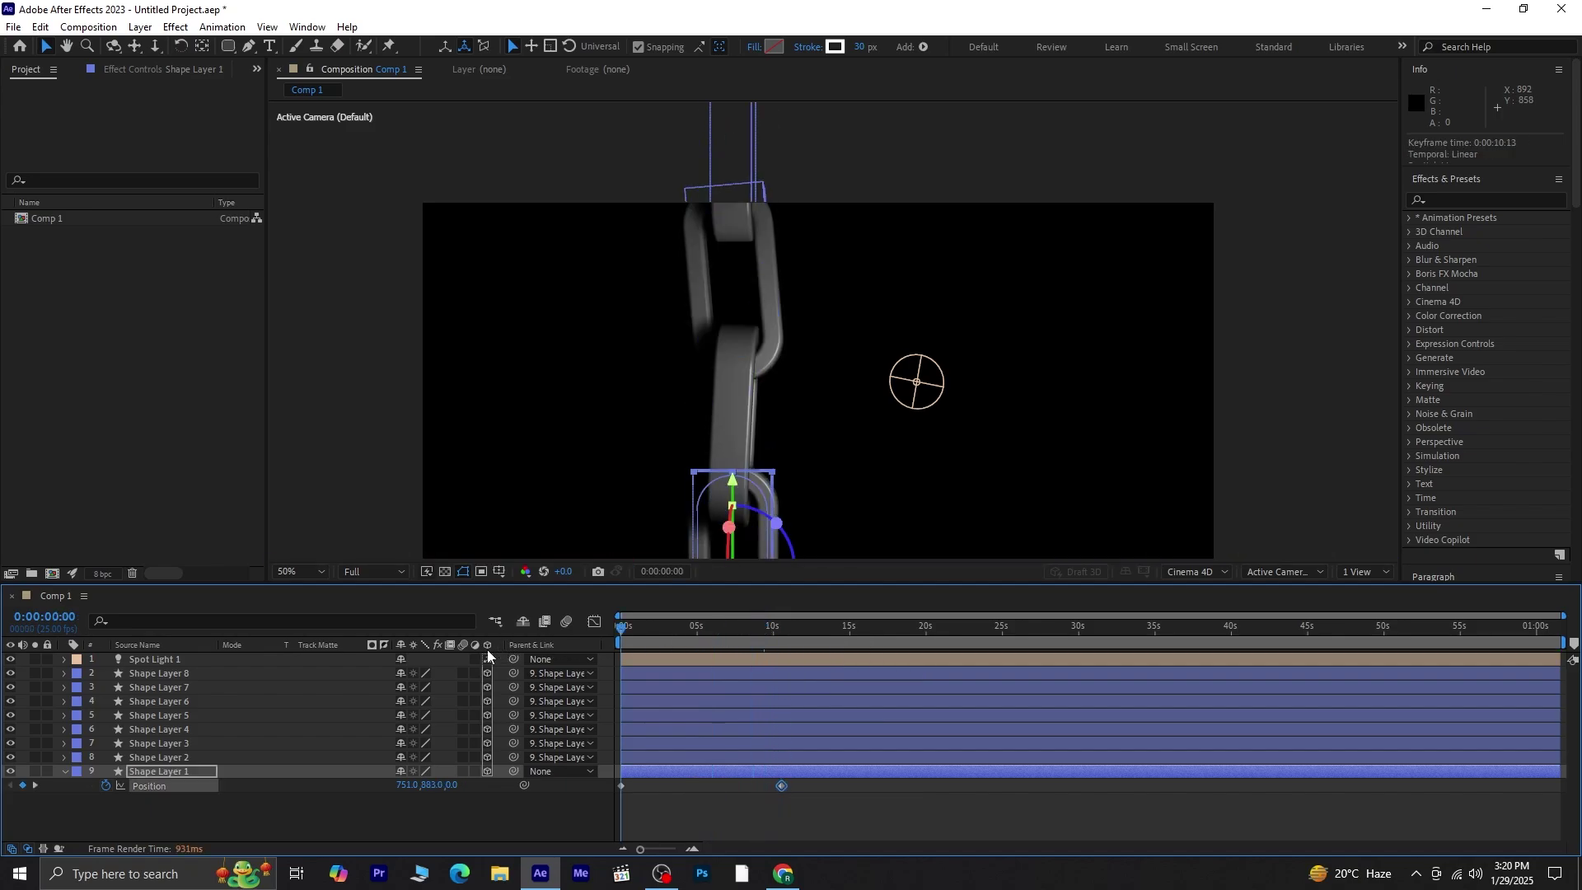
{"action": "left_click", "coordinate": [63, 772]}
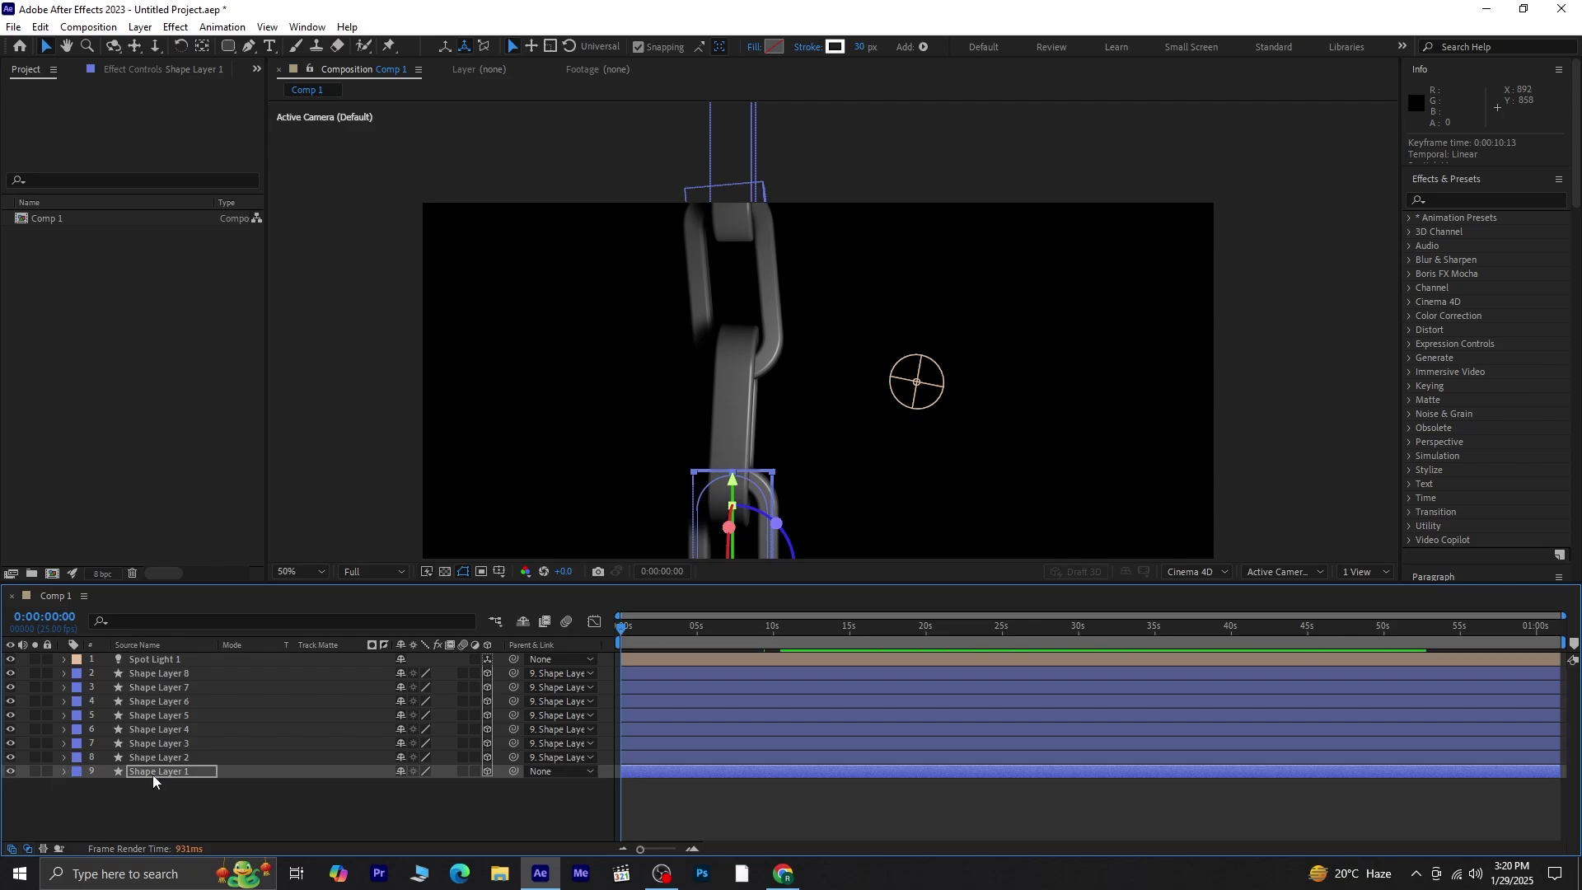
{"action": "key", "text": "ctrl+a"}
{"action": "right_click", "coordinate": [188, 665]}
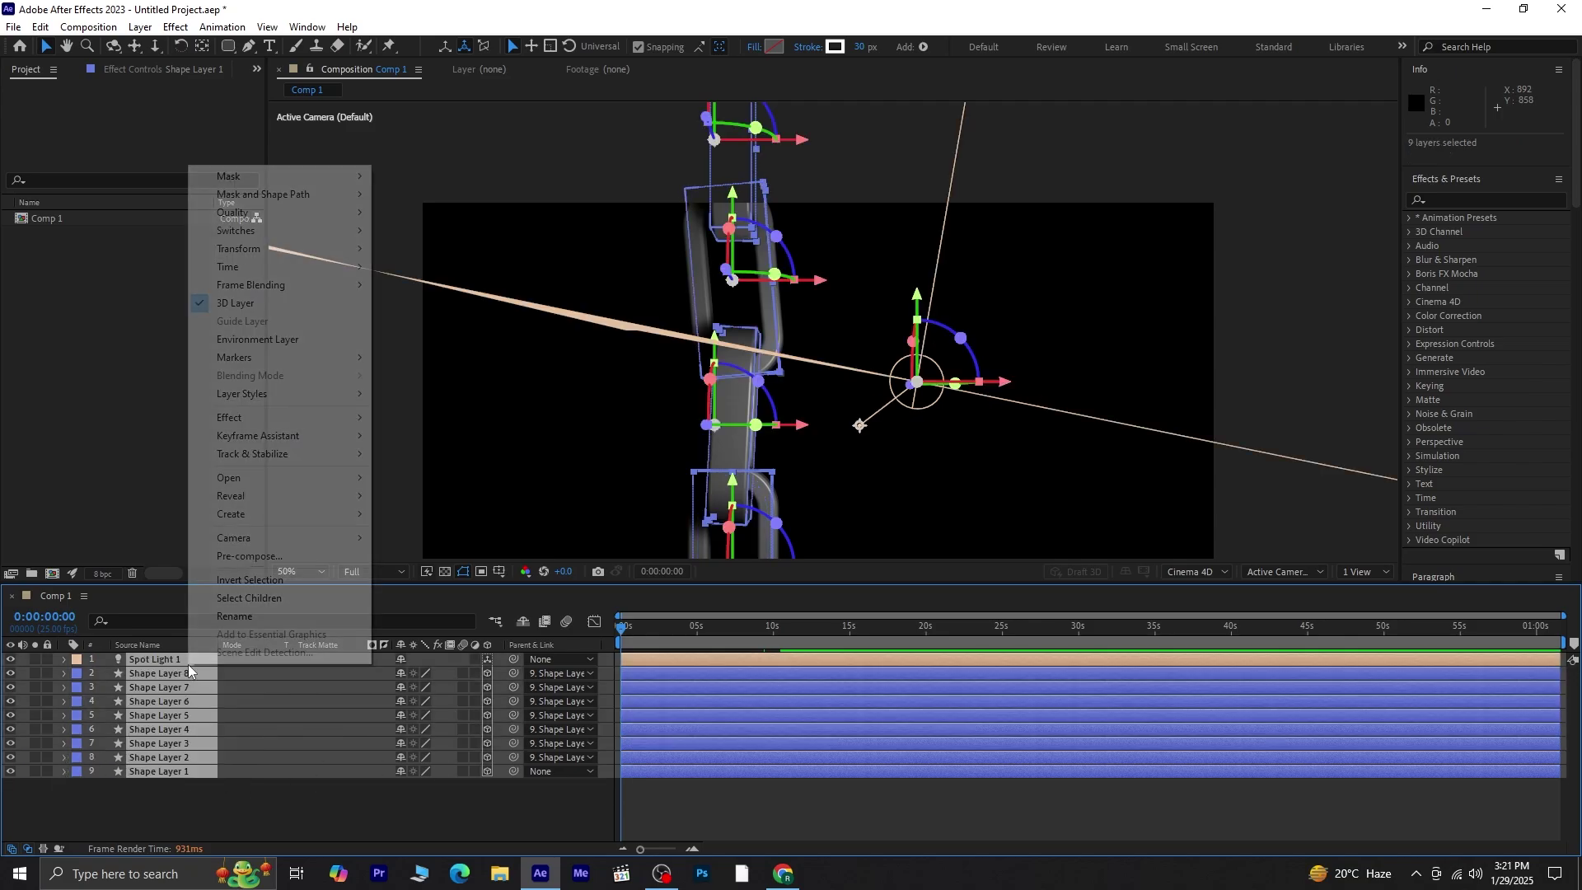
{"action": "left_click", "coordinate": [280, 557]}
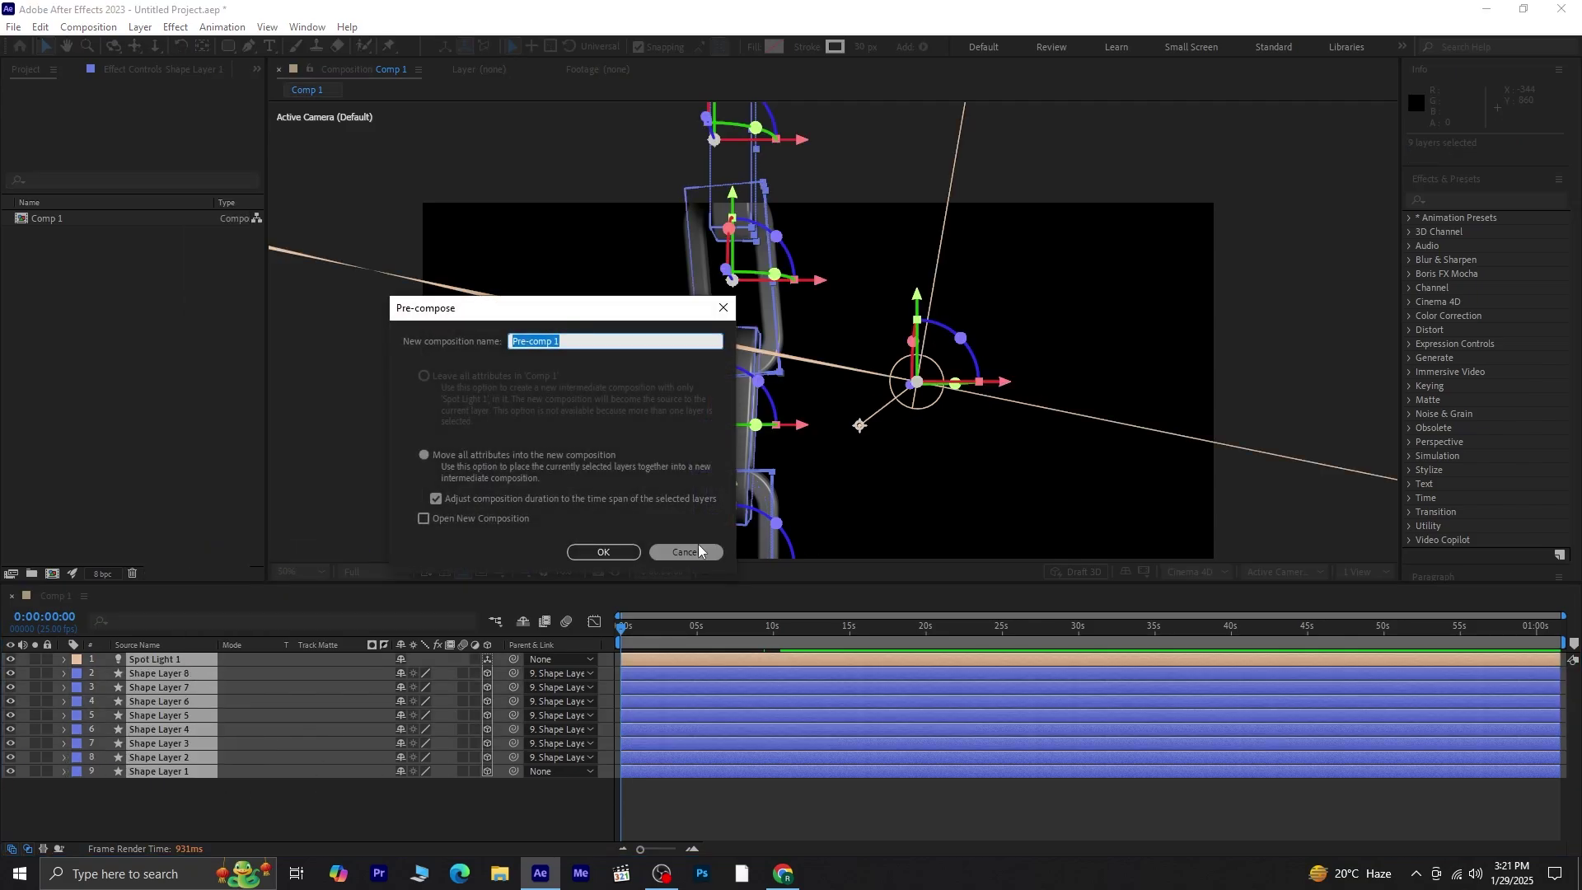
{"action": "left_click", "coordinate": [607, 549]}
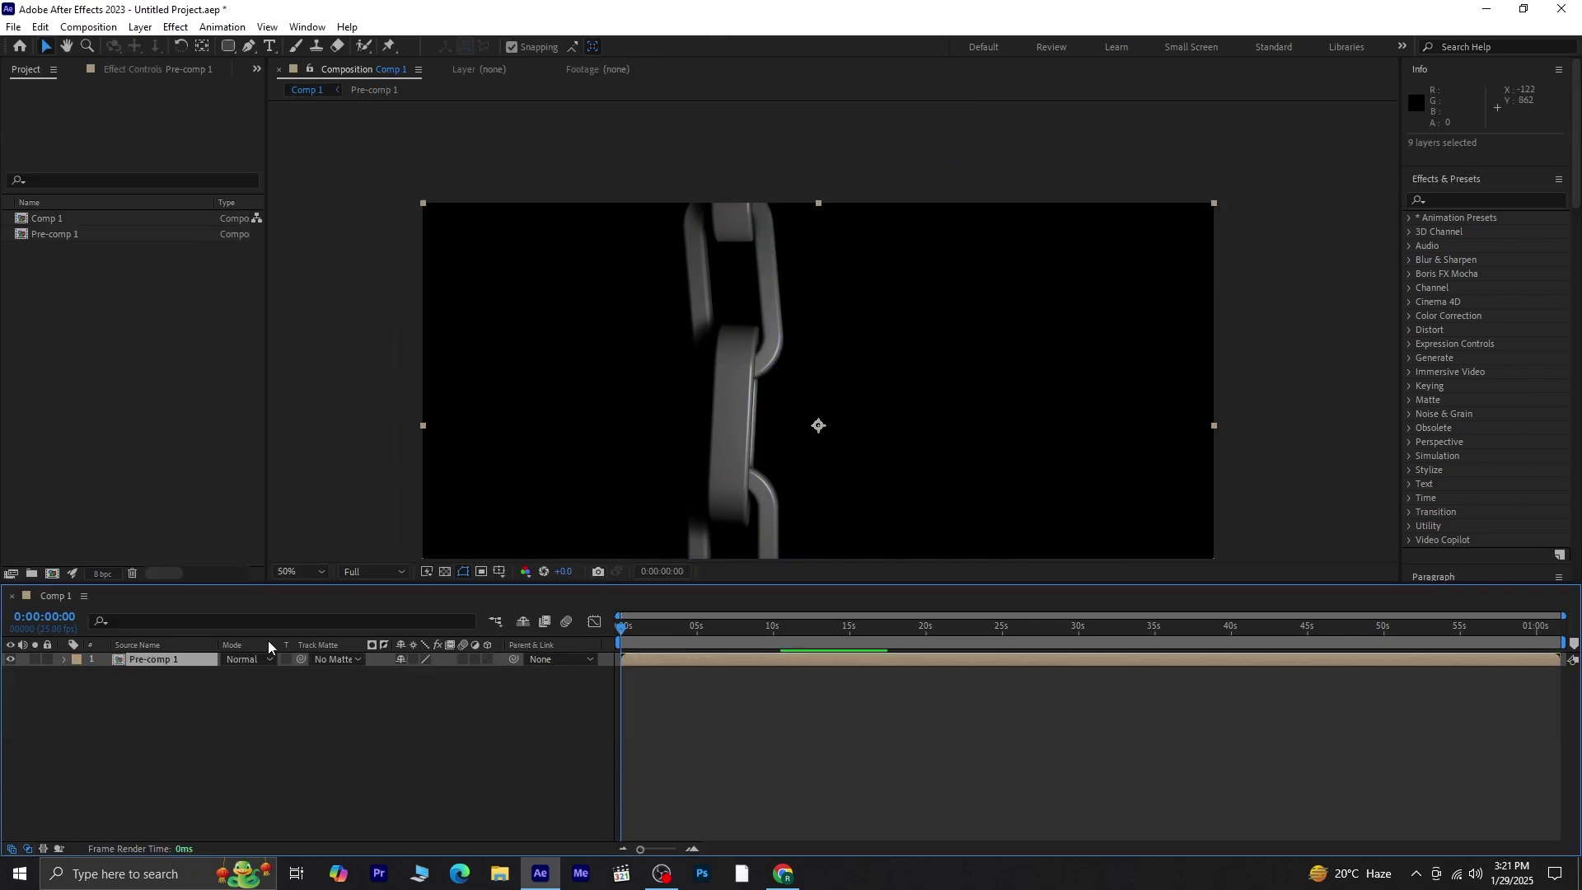
Duplicate the Pre-comp 1 layer and spread the two chains apart, the lower layer left to about X 680 and the upper layer right.
{"action": "left_click", "coordinate": [170, 688]}
{"action": "left_click", "coordinate": [161, 661]}
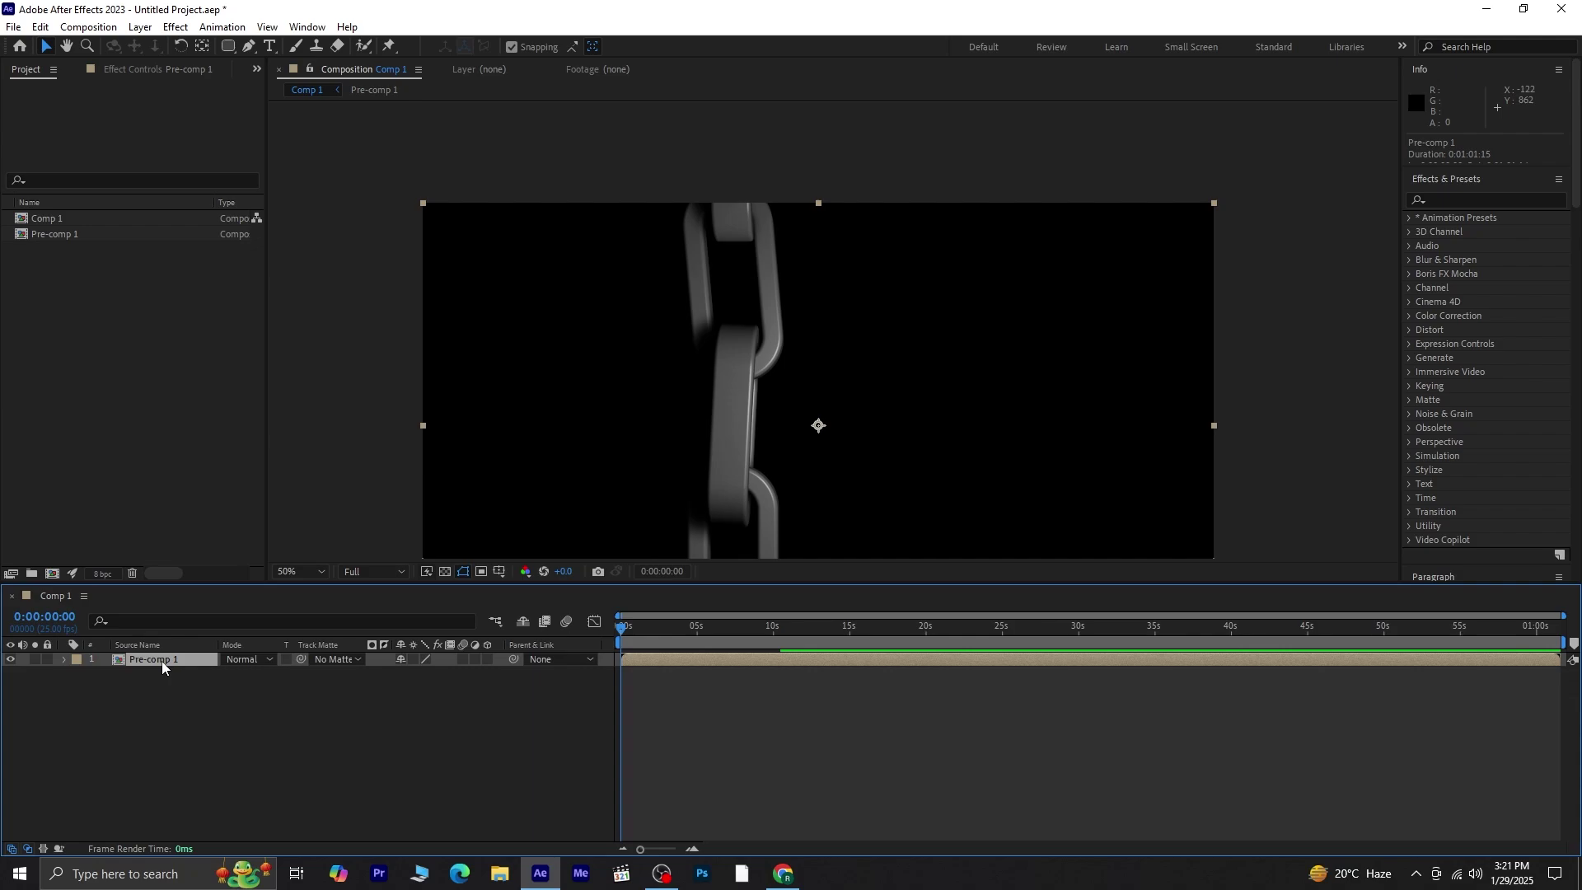
{"action": "key", "text": "ctrl+d"}
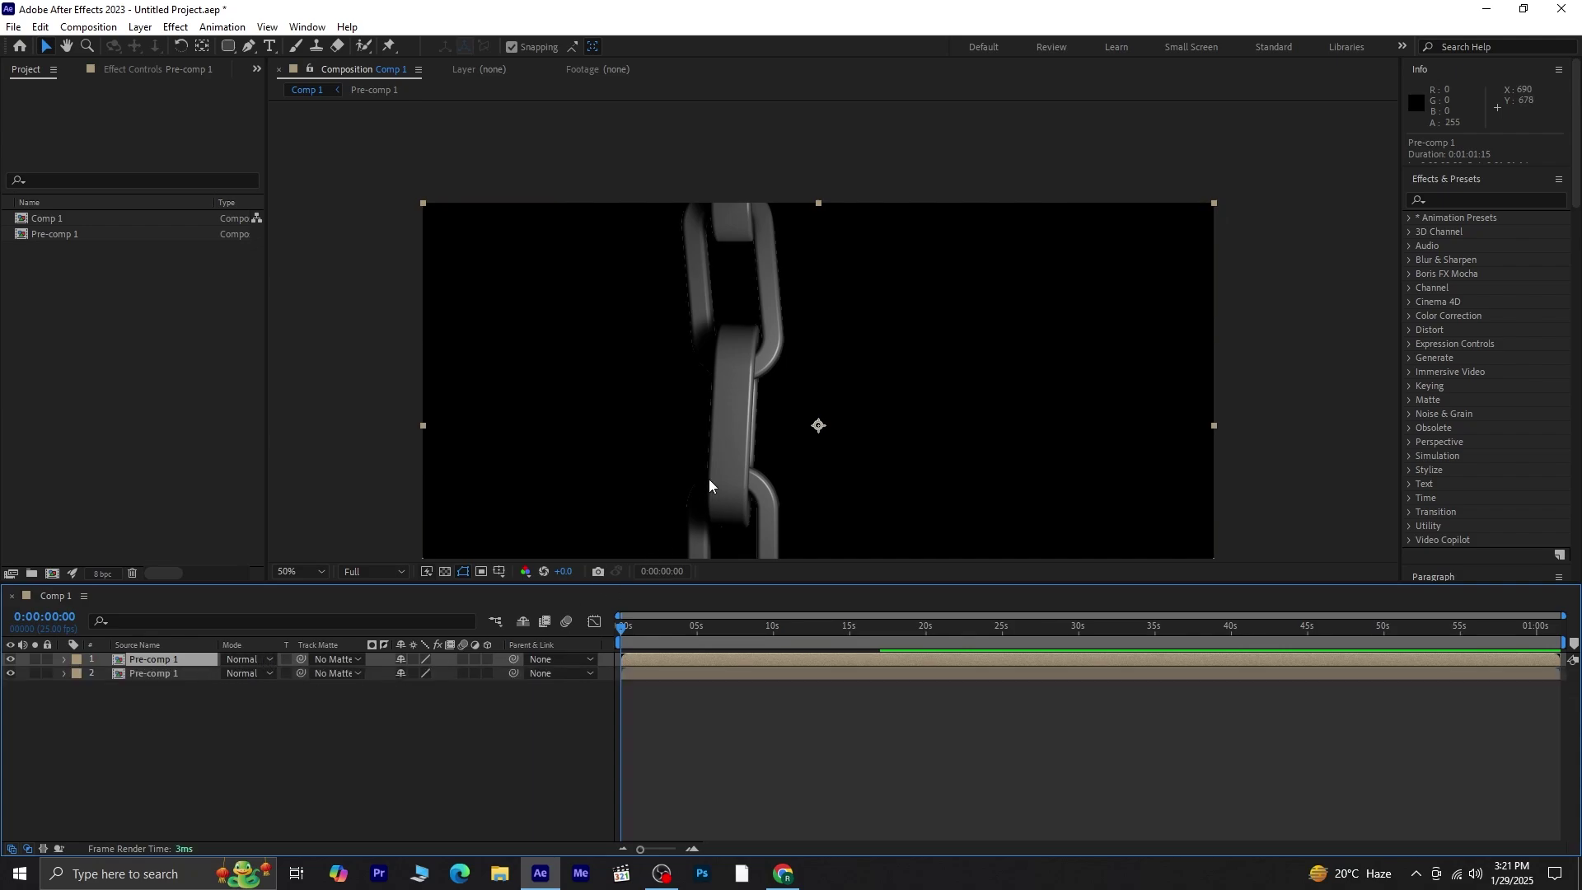
{"action": "left_click", "coordinate": [197, 674]}
{"action": "left_click_drag", "start_coordinate": [717, 512], "coordinate": [598, 512]}
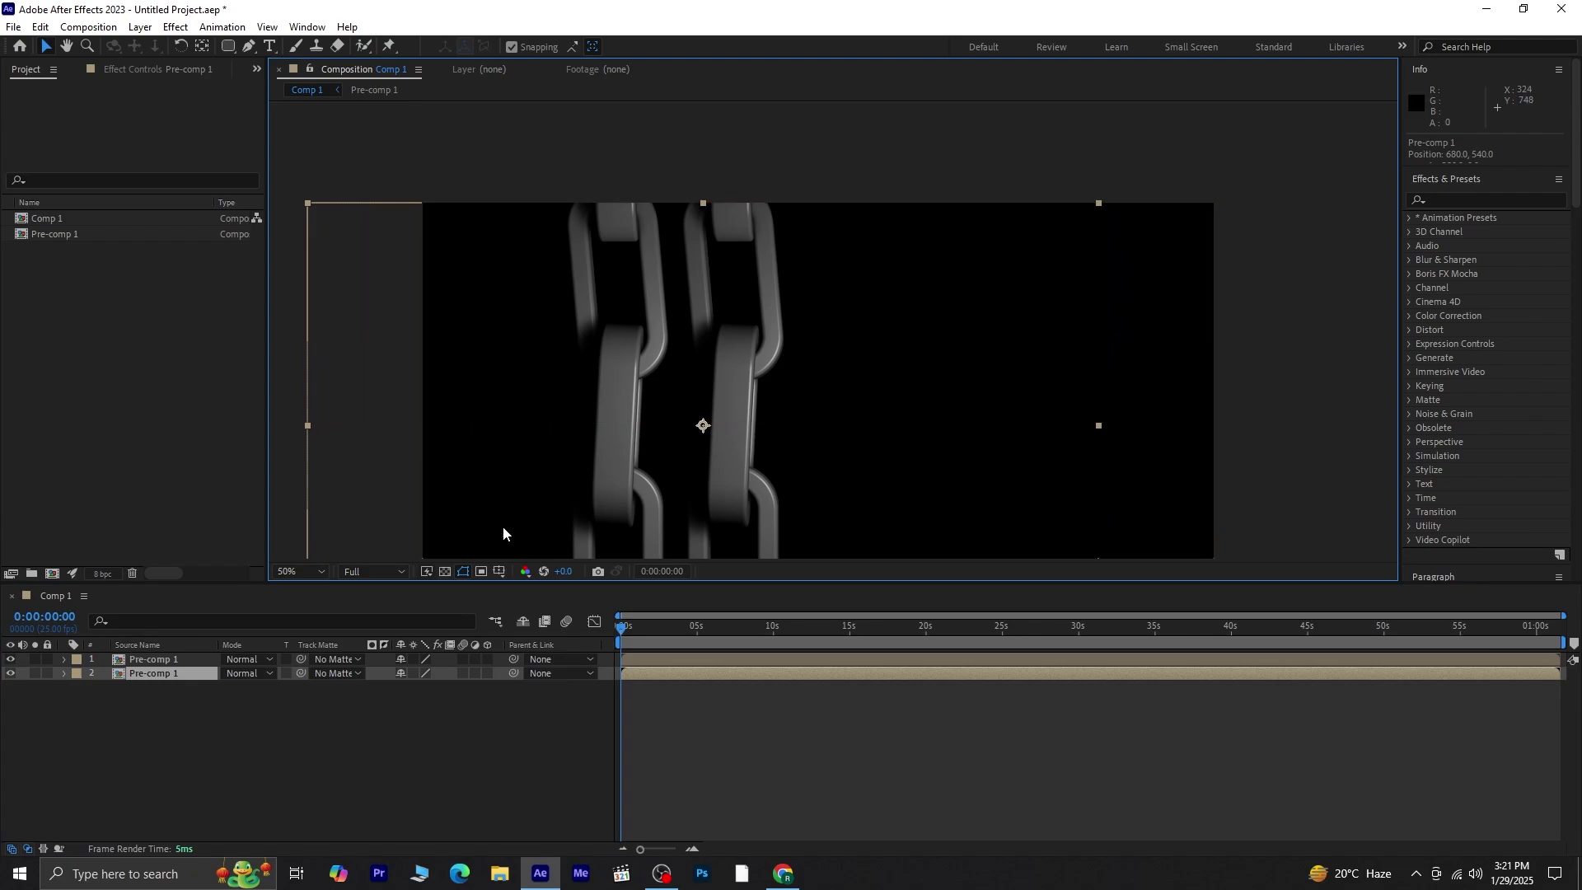
{"action": "left_click", "coordinate": [148, 660]}
{"action": "left_click_drag", "start_coordinate": [805, 491], "coordinate": [1032, 484]}
{"action": "left_click", "coordinate": [490, 722]}
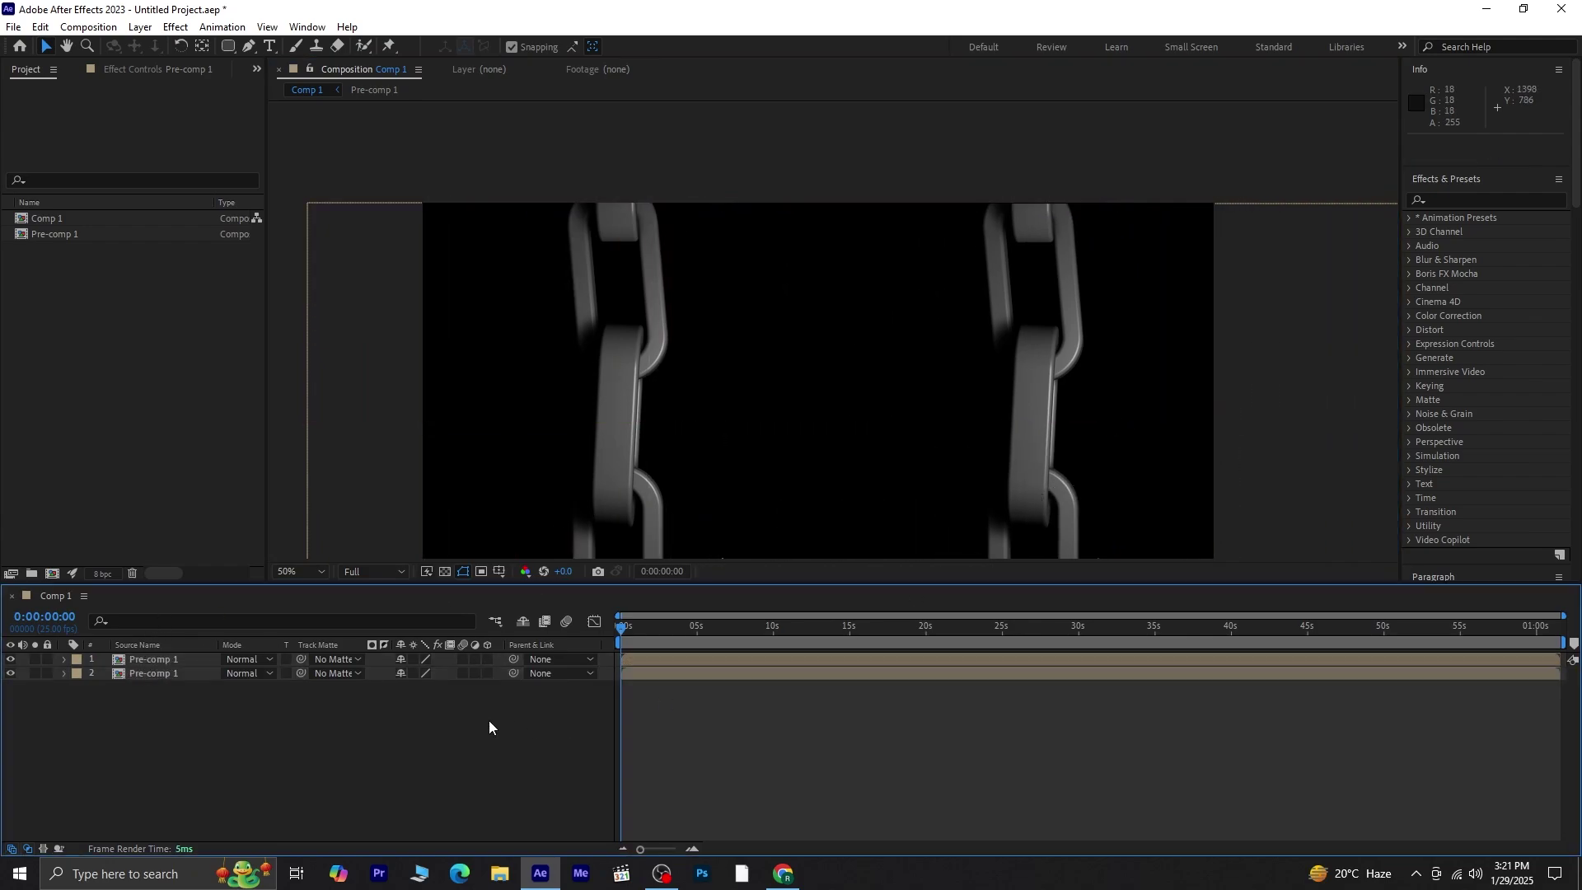
Nudge the left chain's pre-comp layer slightly to the right.
{"action": "left_click", "coordinate": [148, 673]}
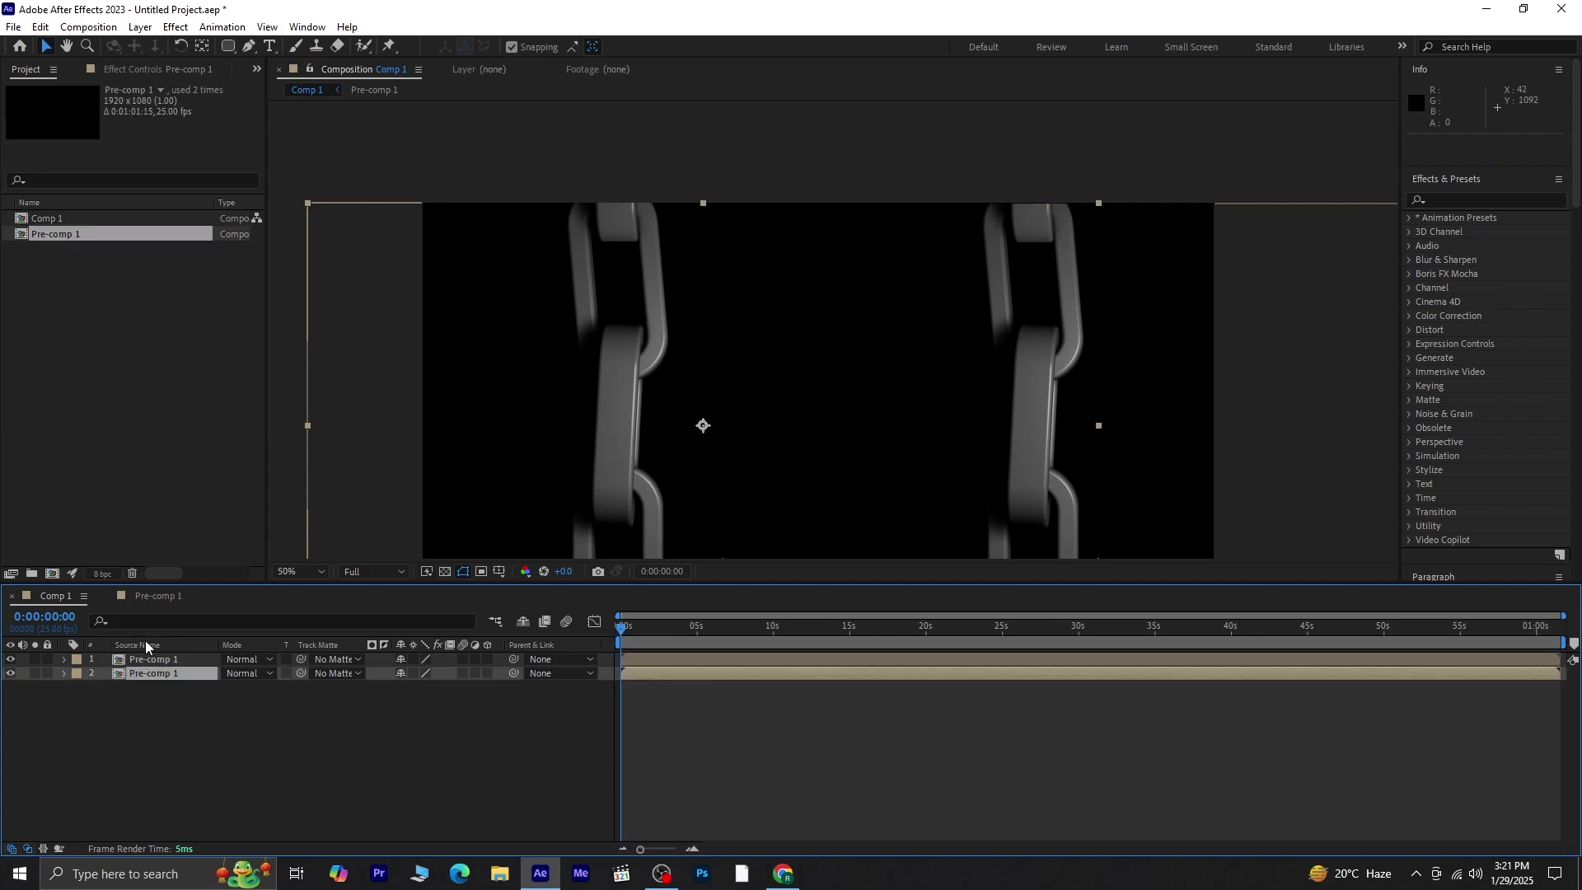
{"action": "key", "text": "Right"}
{"action": "key", "text": "Right"}
{"action": "key", "text": "Right"}
{"action": "key", "text": "Right"}
{"action": "key", "text": "Right"}
{"action": "key", "text": "Right"}
{"action": "key", "text": "Right"}
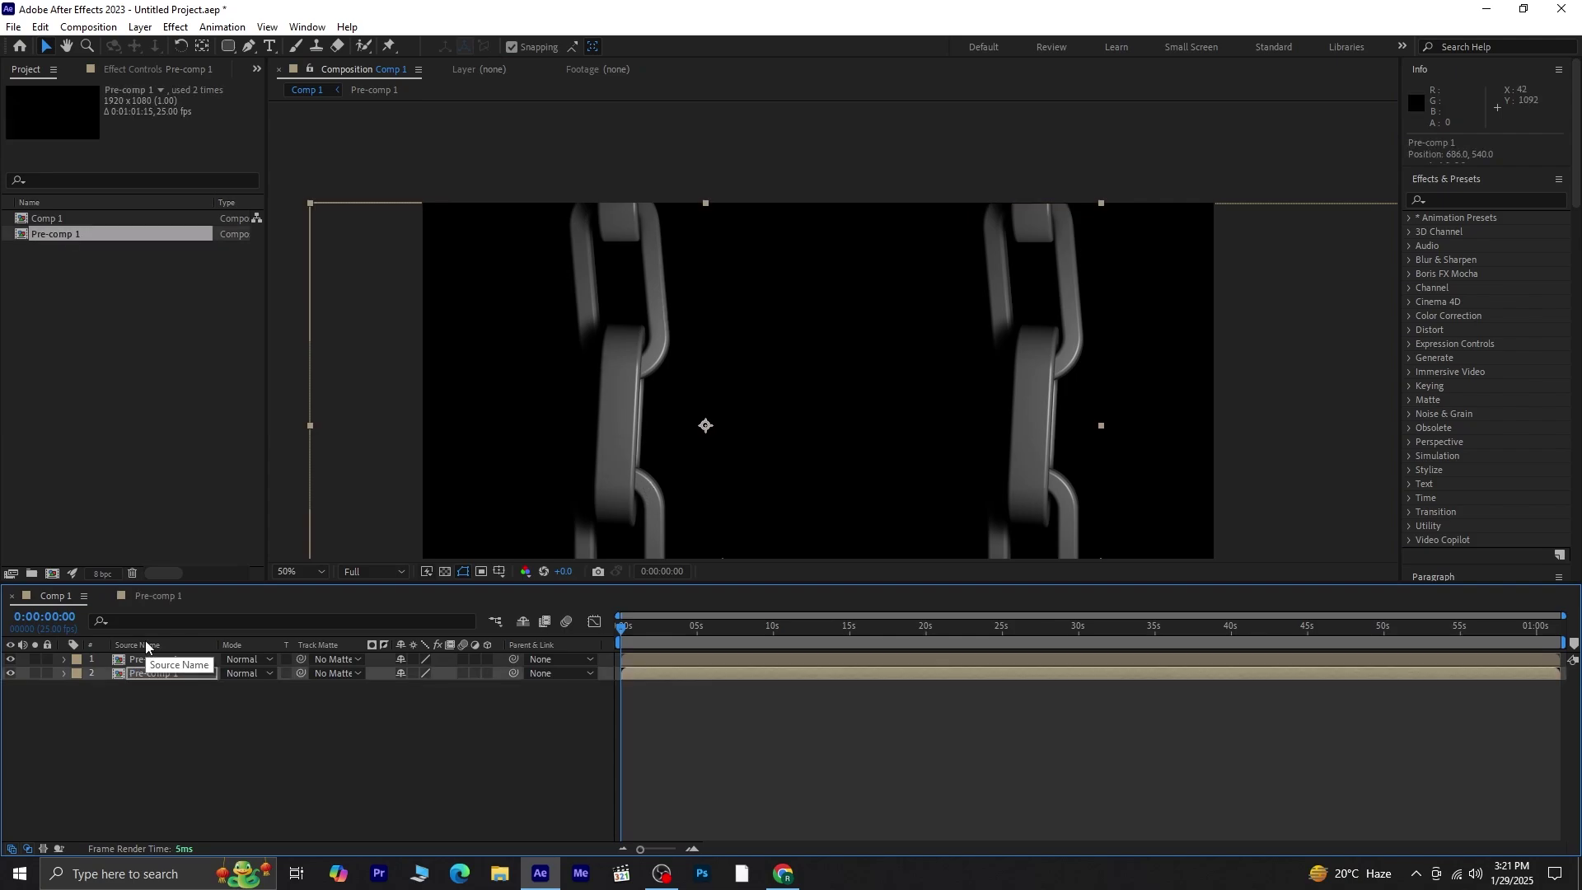
{"action": "left_click", "coordinate": [173, 725]}
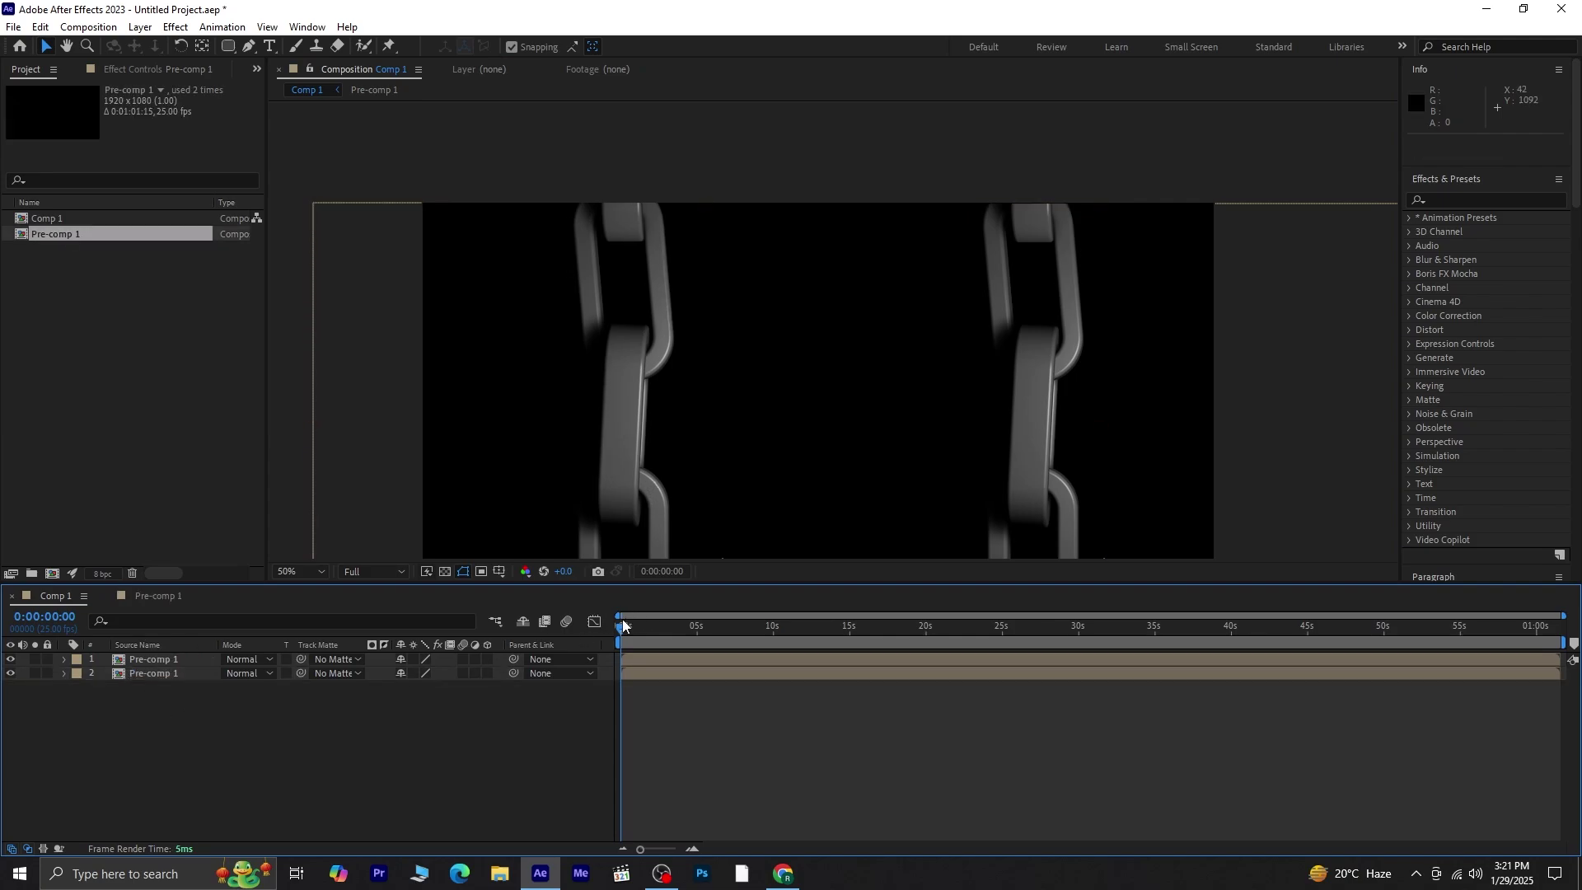
Add a full-frame dark gray solid and place it beneath both chain layers as the background.
{"action": "left_click", "coordinate": [134, 27]}
{"action": "mouse_move", "coordinate": [165, 46]}
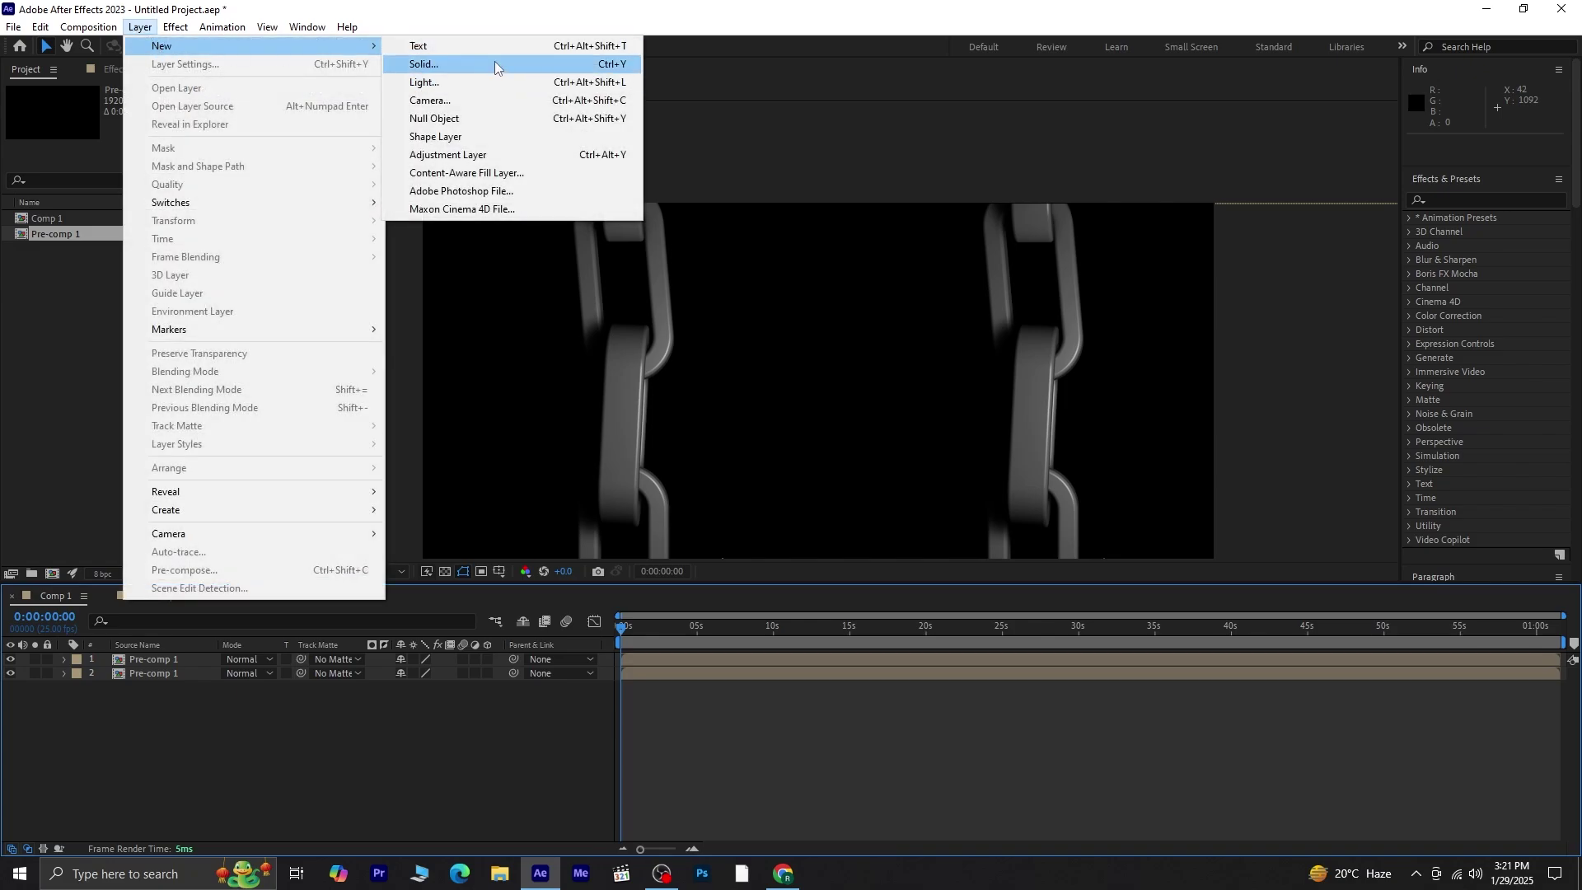
{"action": "left_click", "coordinate": [495, 65]}
{"action": "left_click", "coordinate": [895, 472]}
{"action": "left_click_drag", "start_coordinate": [206, 659], "coordinate": [189, 732]}
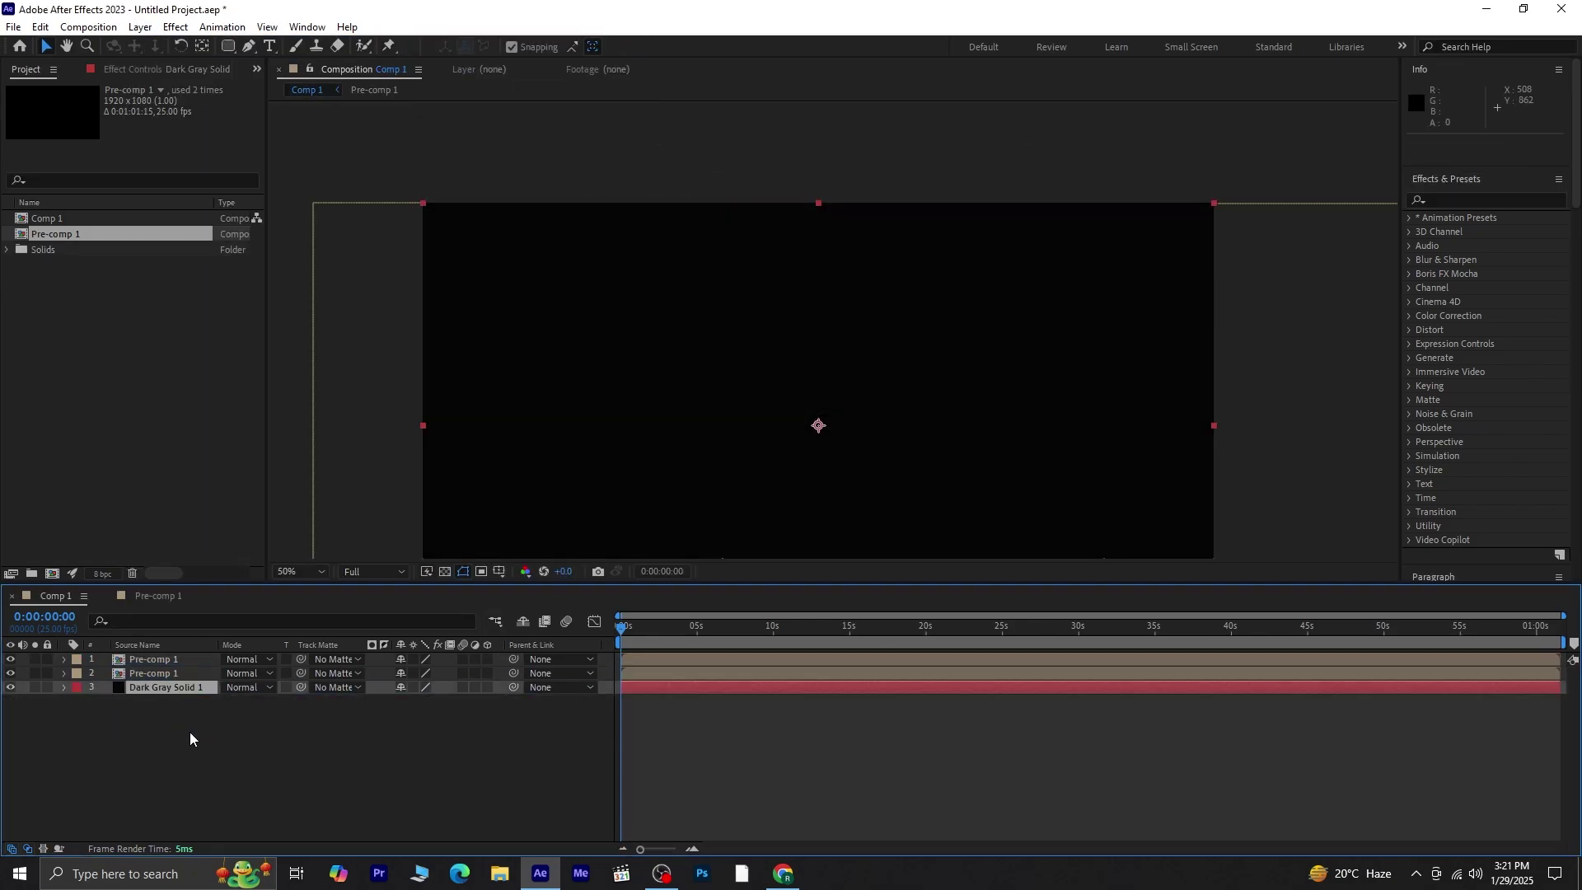
{"action": "left_click", "coordinate": [386, 756]}
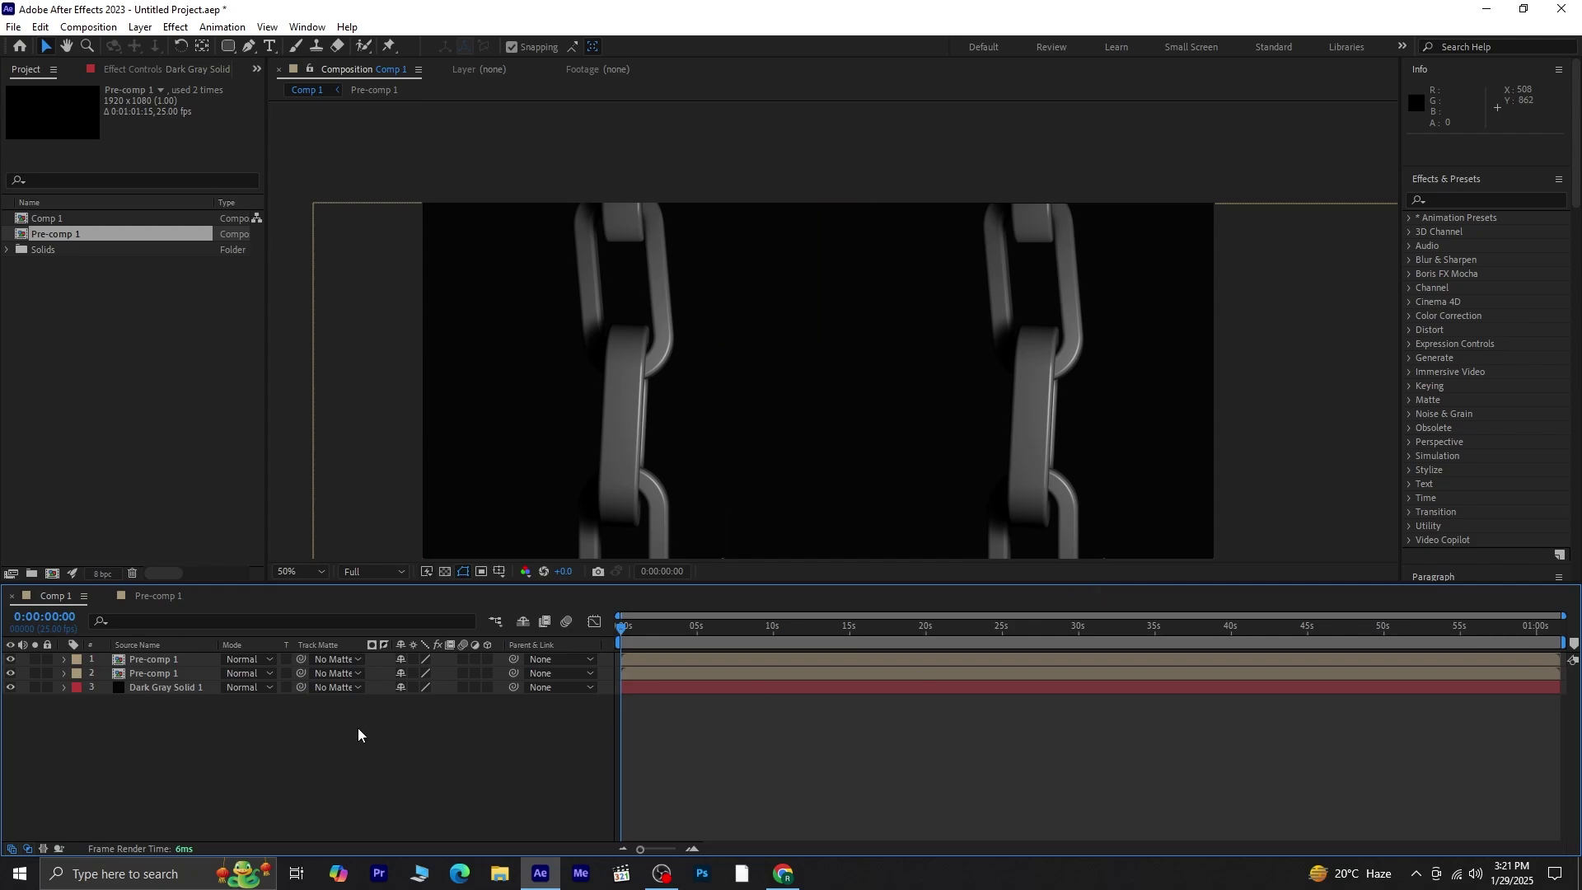
Add a text layer reading "intro" between the two chains.
{"action": "left_click", "coordinate": [269, 47]}
{"action": "left_click", "coordinate": [746, 353]}
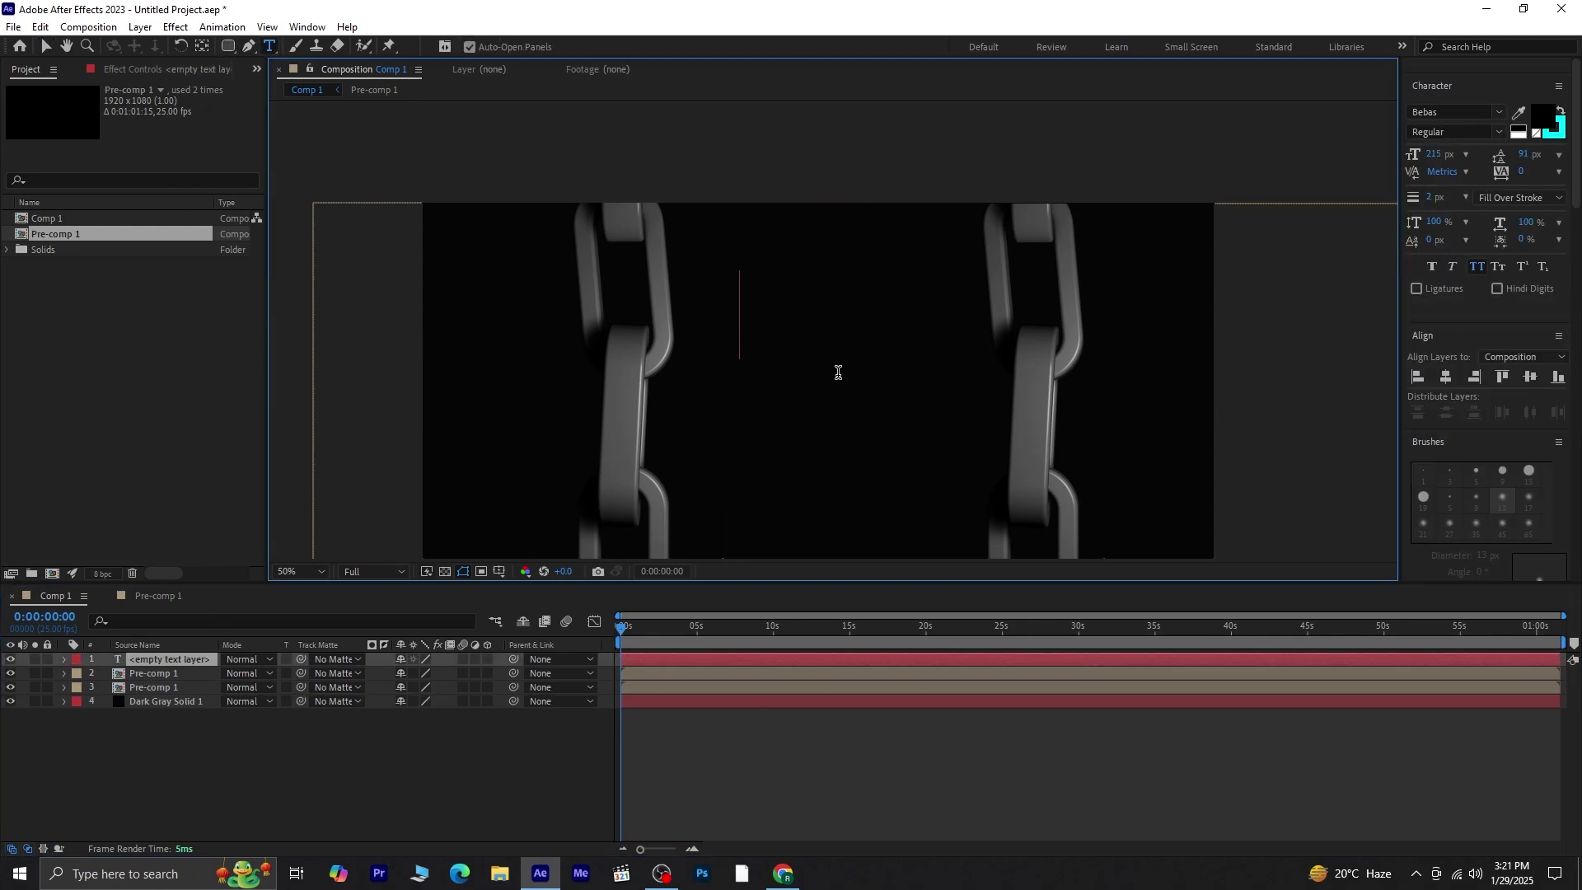
{"action": "type", "text": "intr"}
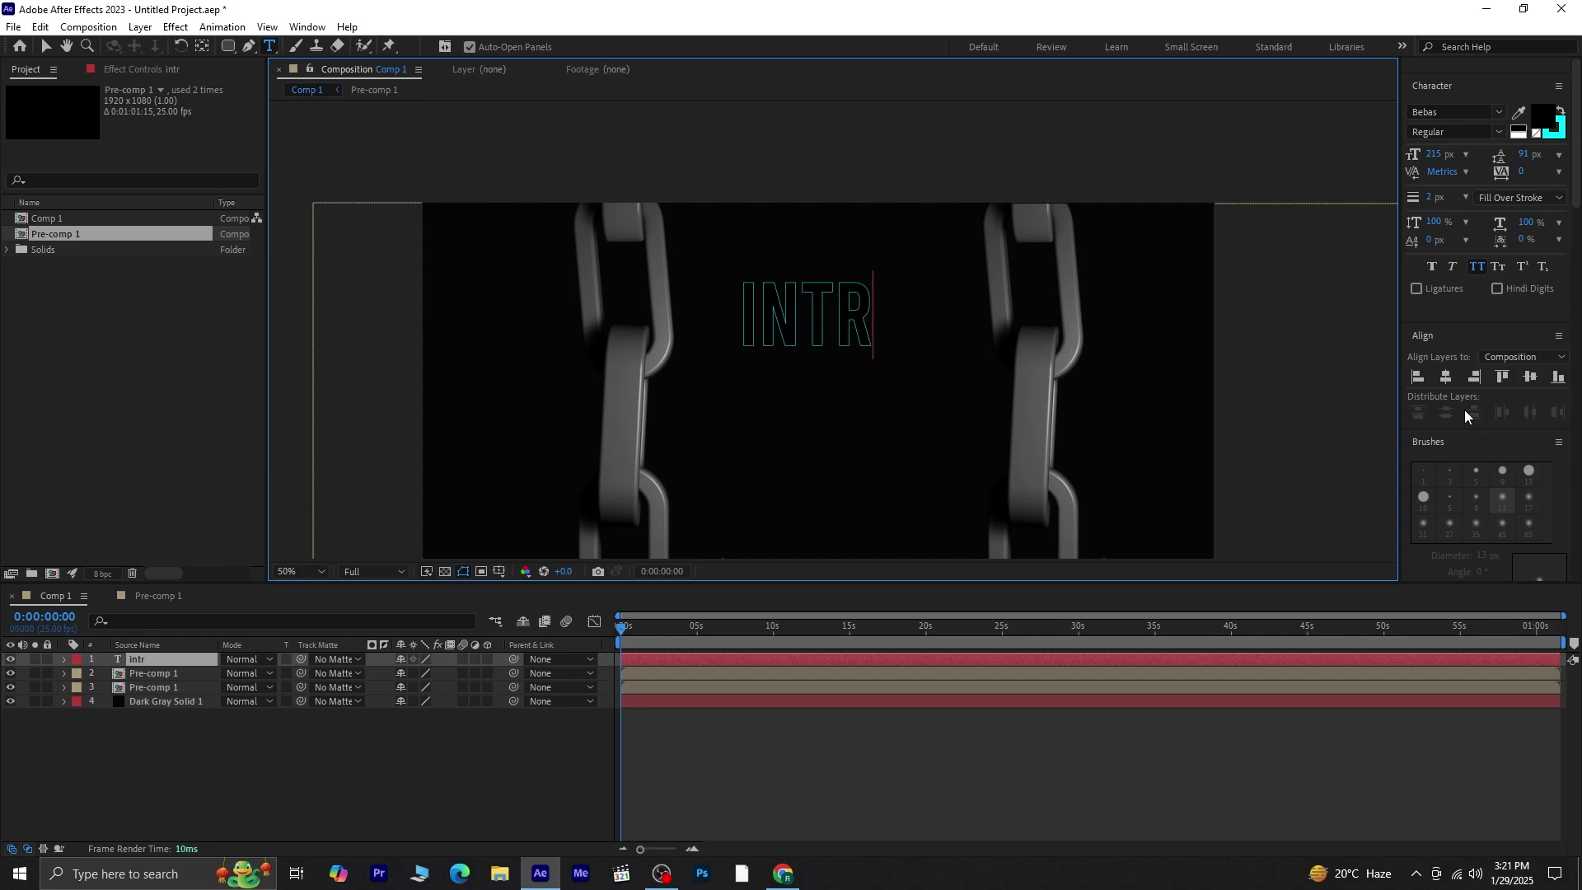
{"action": "type", "text": "o"}
Give the INTRO text a white (FFFFFF) stroke with a width of 3 px.
{"action": "left_click_drag", "start_coordinate": [911, 318], "coordinate": [721, 320]}
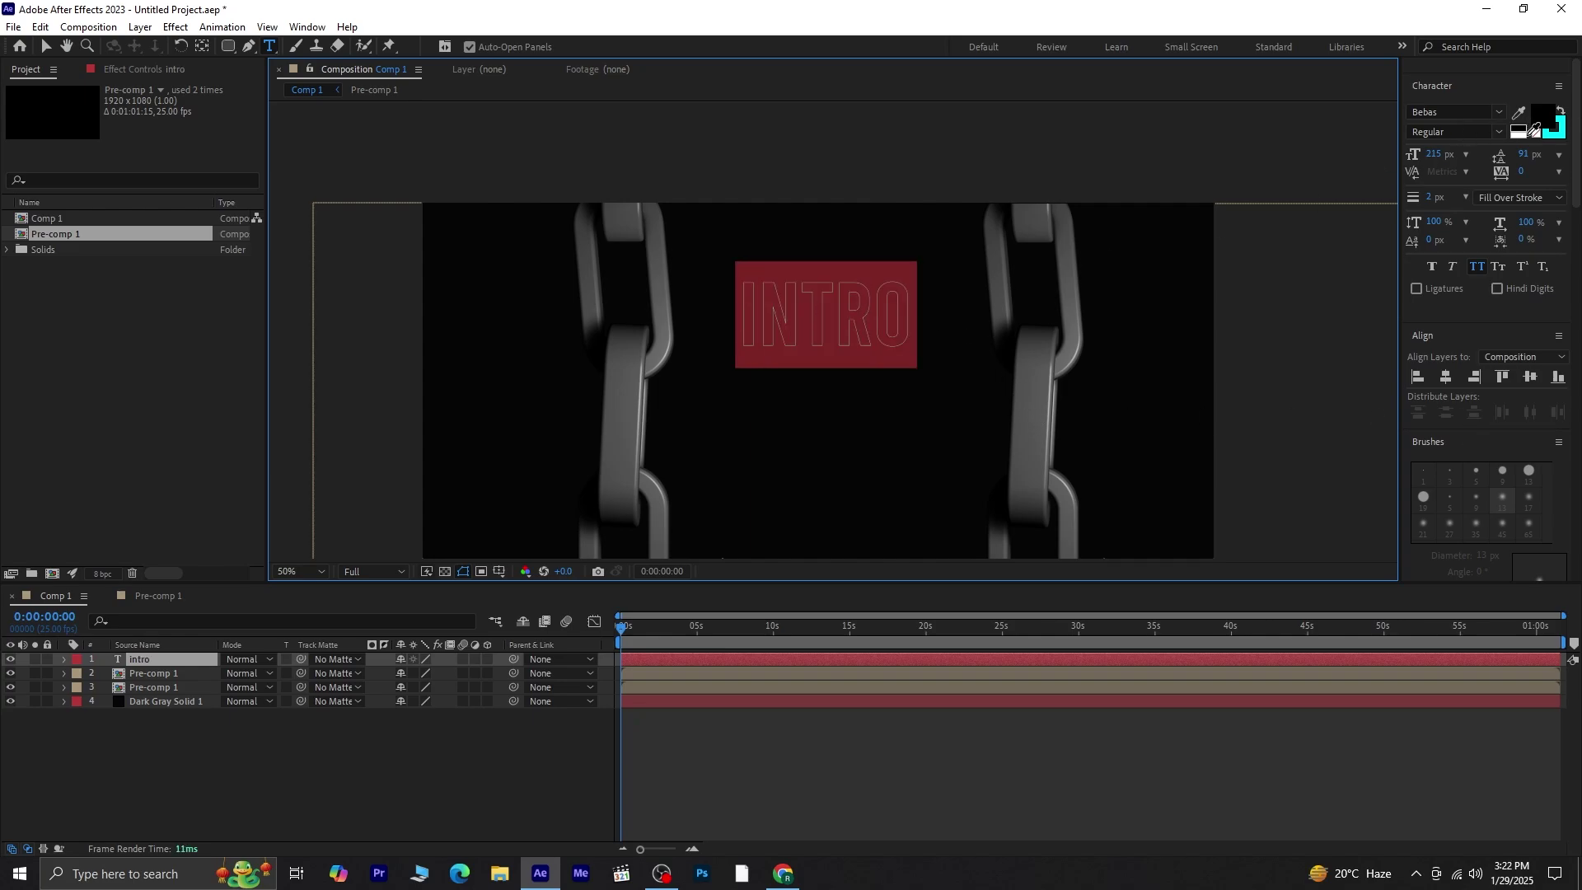
{"action": "left_click", "coordinate": [1551, 134]}
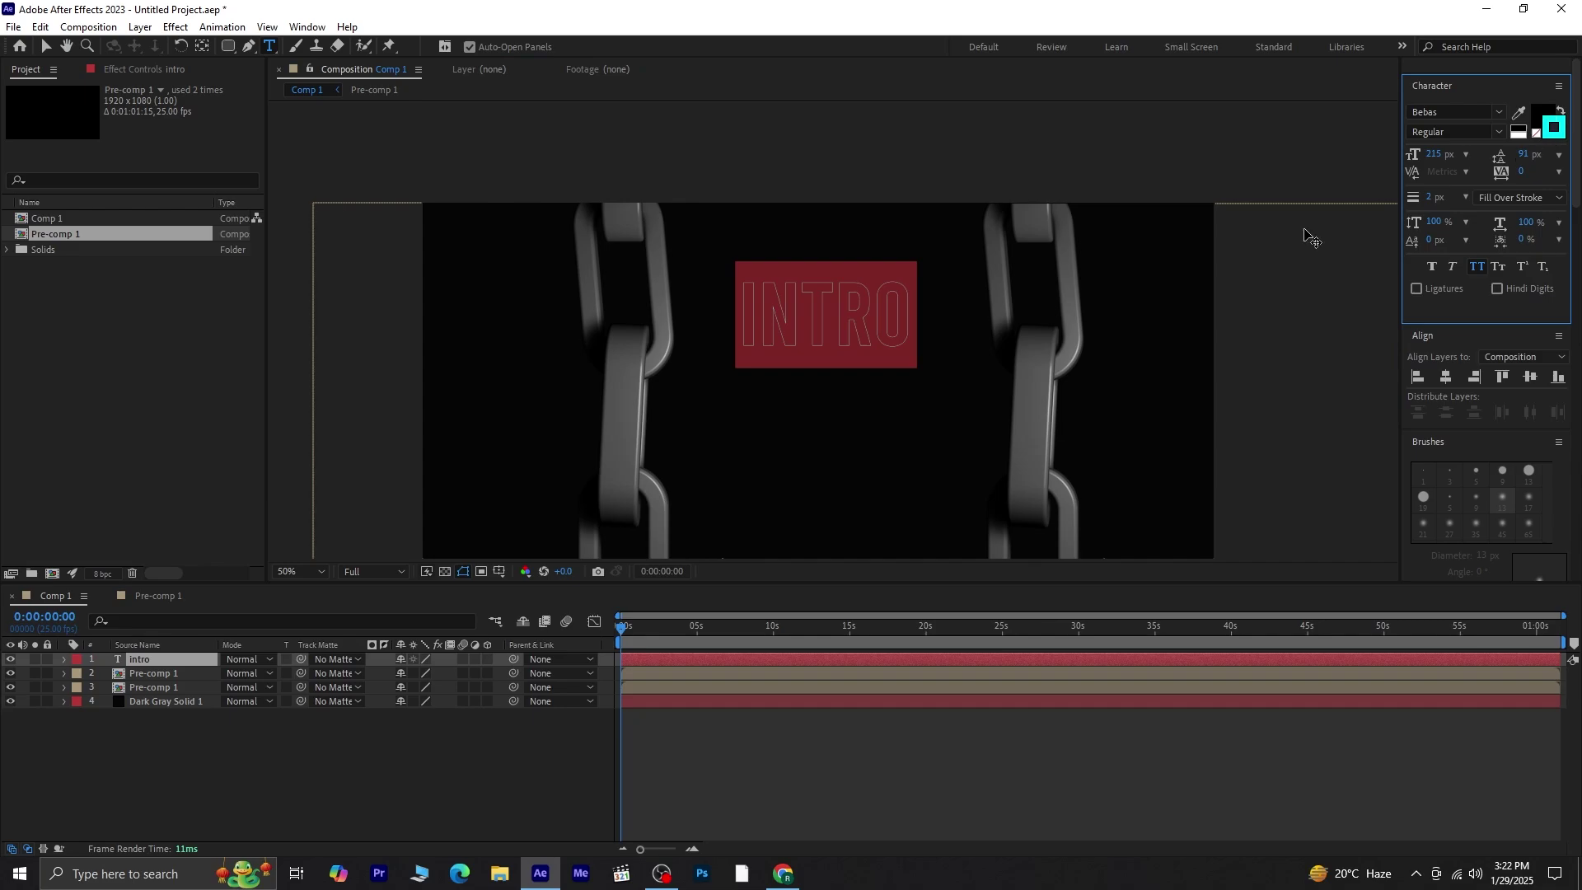
{"action": "left_click", "coordinate": [1548, 134]}
{"action": "left_click_drag", "start_coordinate": [239, 375], "coordinate": [124, 322]}
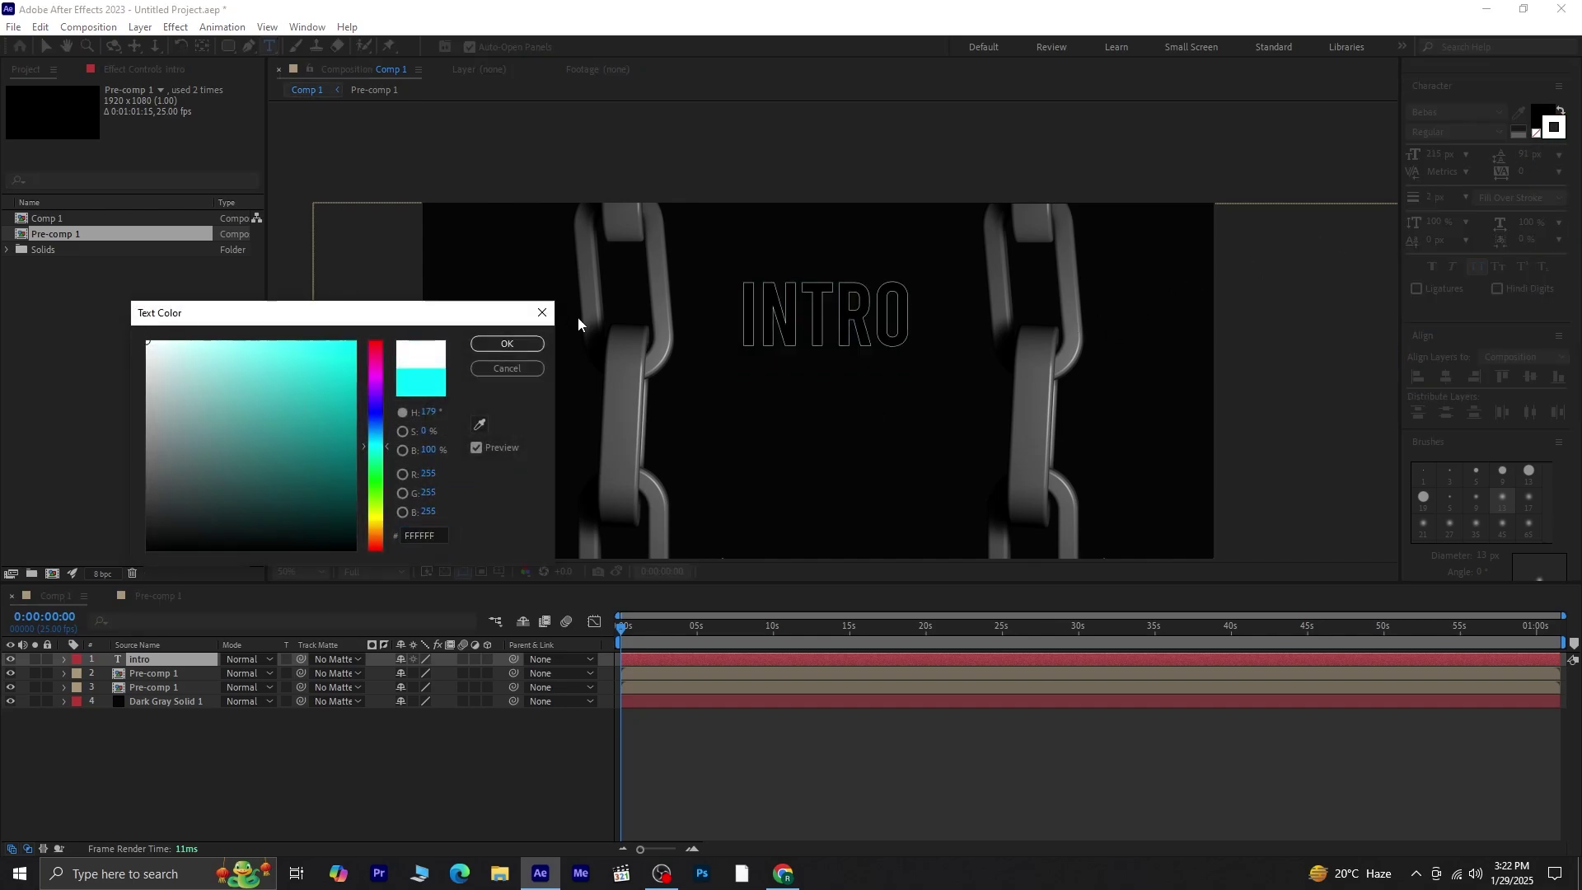
{"action": "left_click", "coordinate": [507, 343]}
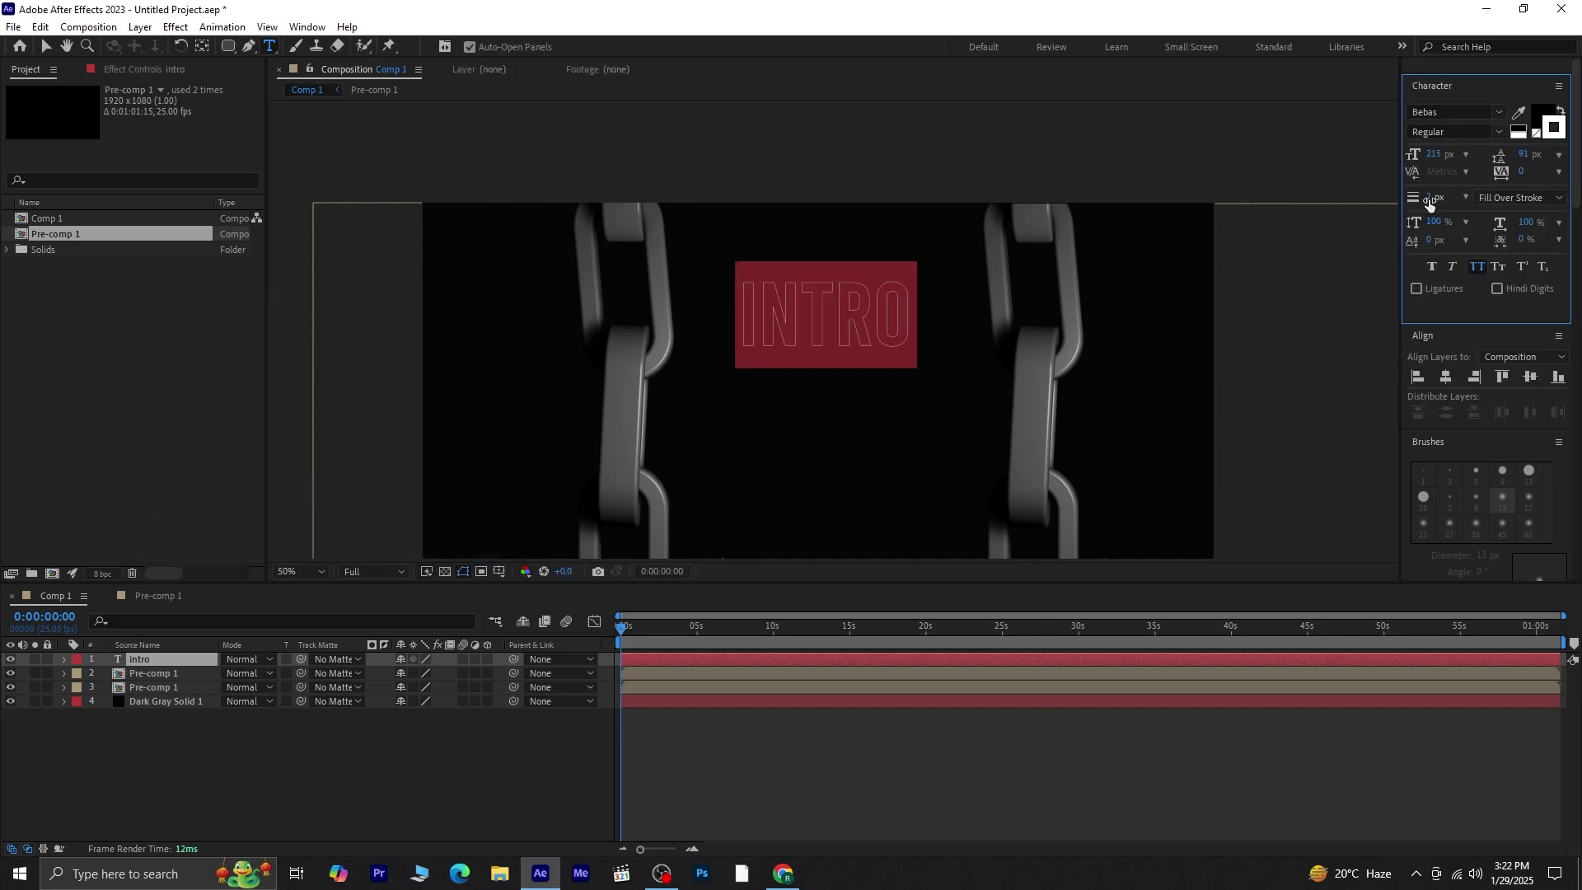
{"action": "left_click_drag", "start_coordinate": [1430, 200], "coordinate": [1424, 201]}
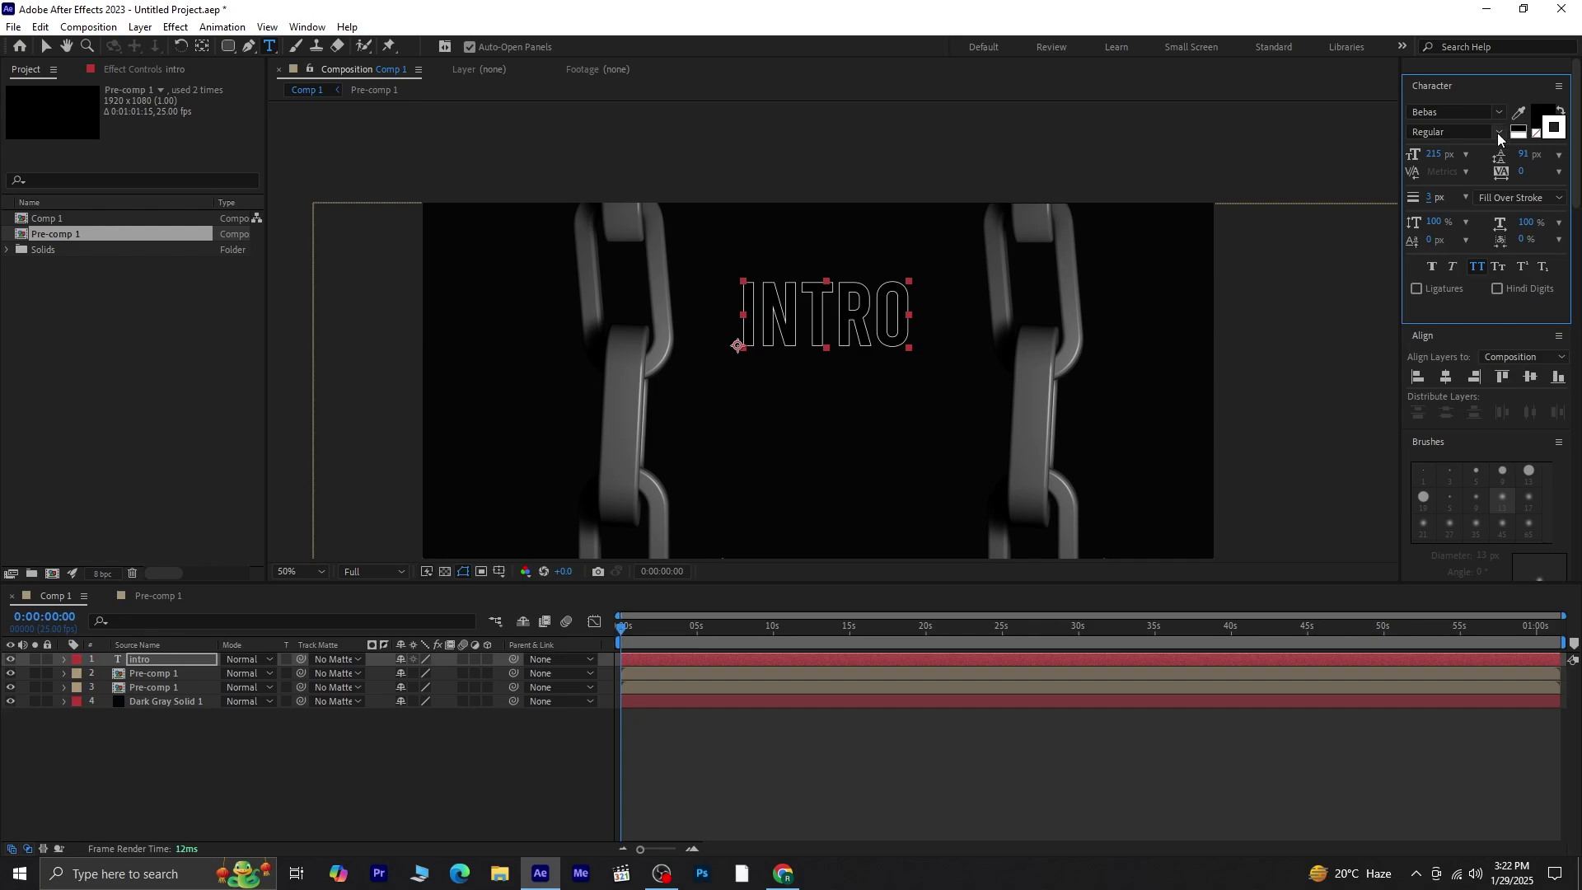
Enlarge the INTRO text to 325 px, centre its anchor point, and align it horizontally and vertically to the composition's centre.
{"action": "left_click_drag", "start_coordinate": [1438, 159], "coordinate": [824, 229]}
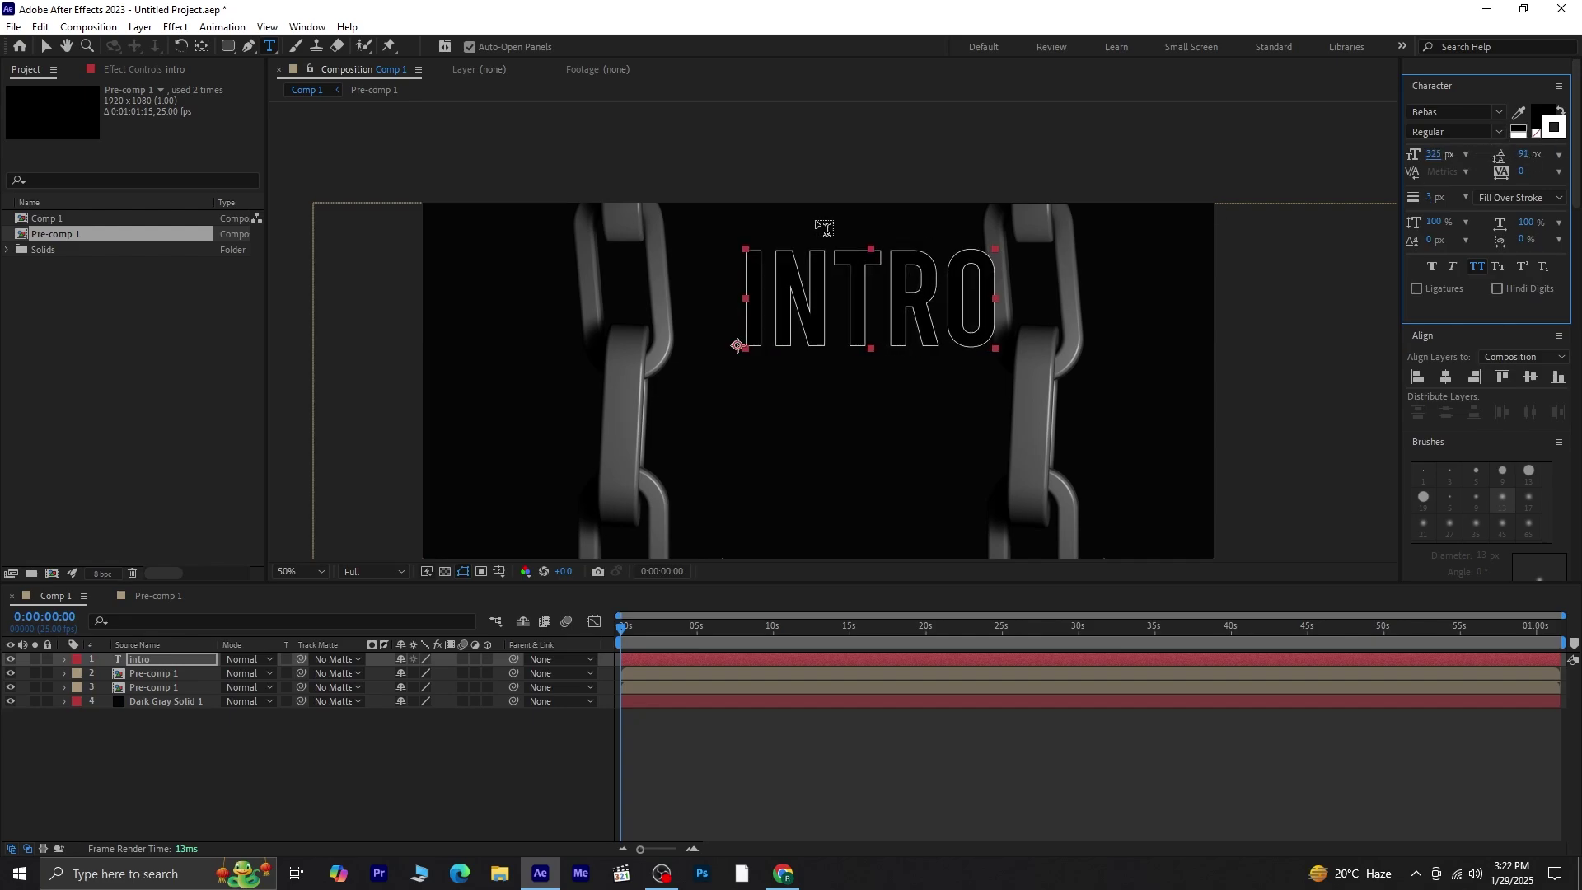
{"action": "left_click", "coordinate": [202, 46]}
{"action": "key", "text": "ctrl+alt+Home"}
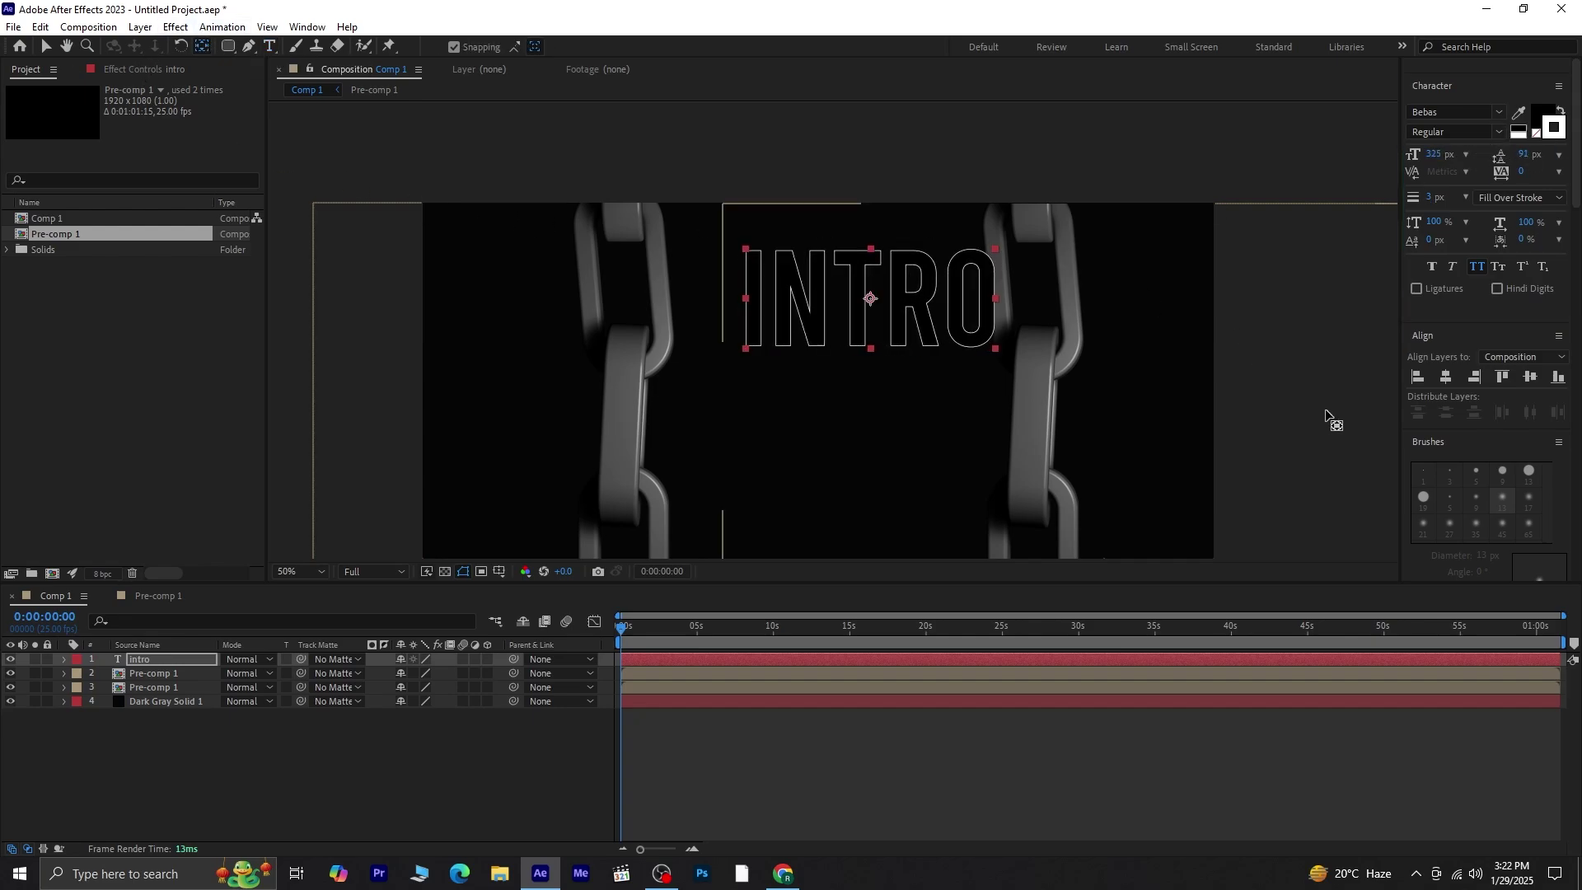
{"action": "left_click", "coordinate": [1449, 377]}
{"action": "left_click", "coordinate": [1531, 377]}
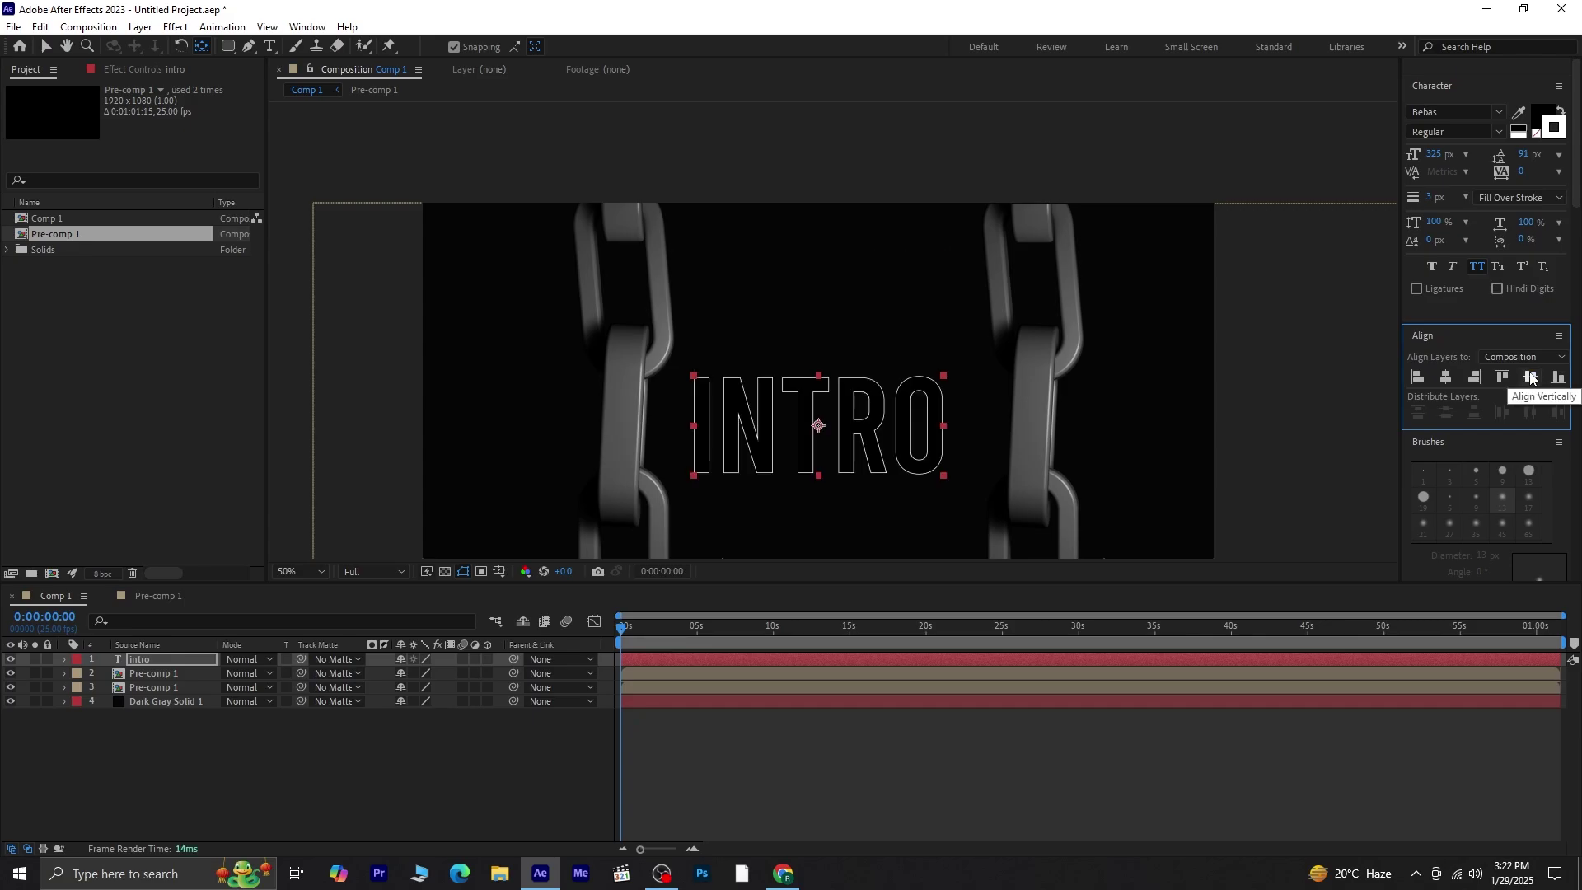
Nudge the left chain a little further left, away from the centred INTRO text.
{"action": "left_click", "coordinate": [608, 421]}
{"action": "key", "text": "Left"}
{"action": "key", "text": "Left"}
{"action": "key", "text": "Left"}
{"action": "key", "text": "Left"}
{"action": "key", "text": "Left"}
{"action": "key", "text": "Left"}
{"action": "key", "text": "Left"}
{"action": "key", "text": "Left"}
{"action": "key", "text": "Left"}
{"action": "key", "text": "Left"}
{"action": "key", "text": "Left"}
{"action": "key", "text": "Left"}
{"action": "key", "text": "Left"}
{"action": "key", "text": "Left"}
{"action": "key", "text": "Left"}
{"action": "key", "text": "Left"}
{"action": "key", "text": "Left"}
{"action": "key", "text": "Left"}
{"action": "key", "text": "Left"}
{"action": "key", "text": "Left"}
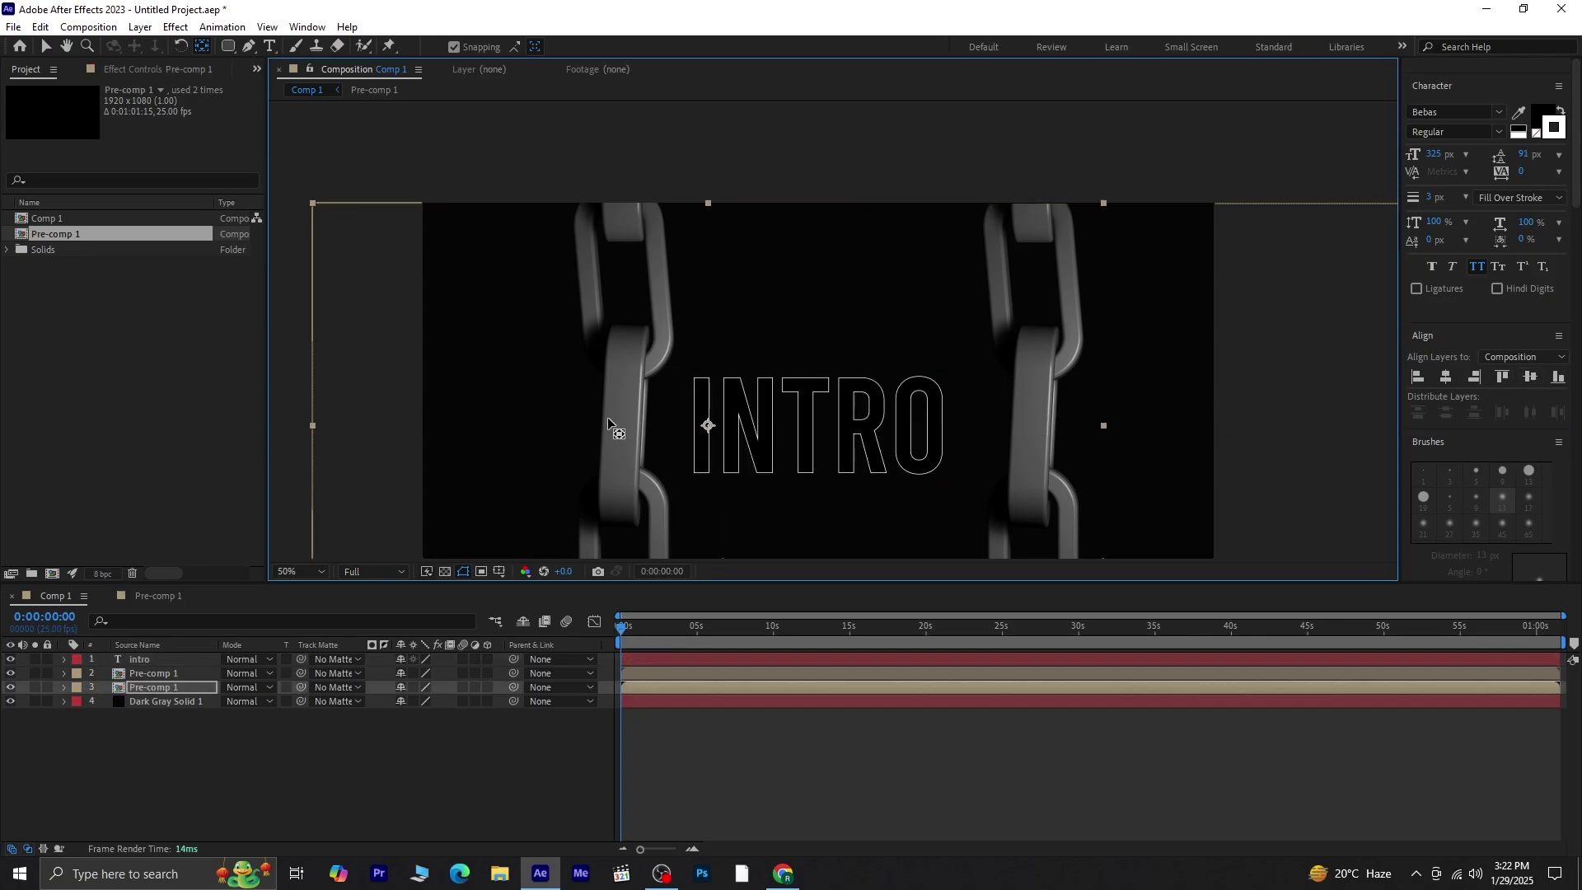
{"action": "key", "text": "Left"}
{"action": "key", "text": "Left"}
{"action": "key", "text": "Left"}
{"action": "key", "text": "Left"}
{"action": "key", "text": "Left"}
{"action": "key", "text": "Left"}
{"action": "key", "text": "Left"}
{"action": "key", "text": "Left"}
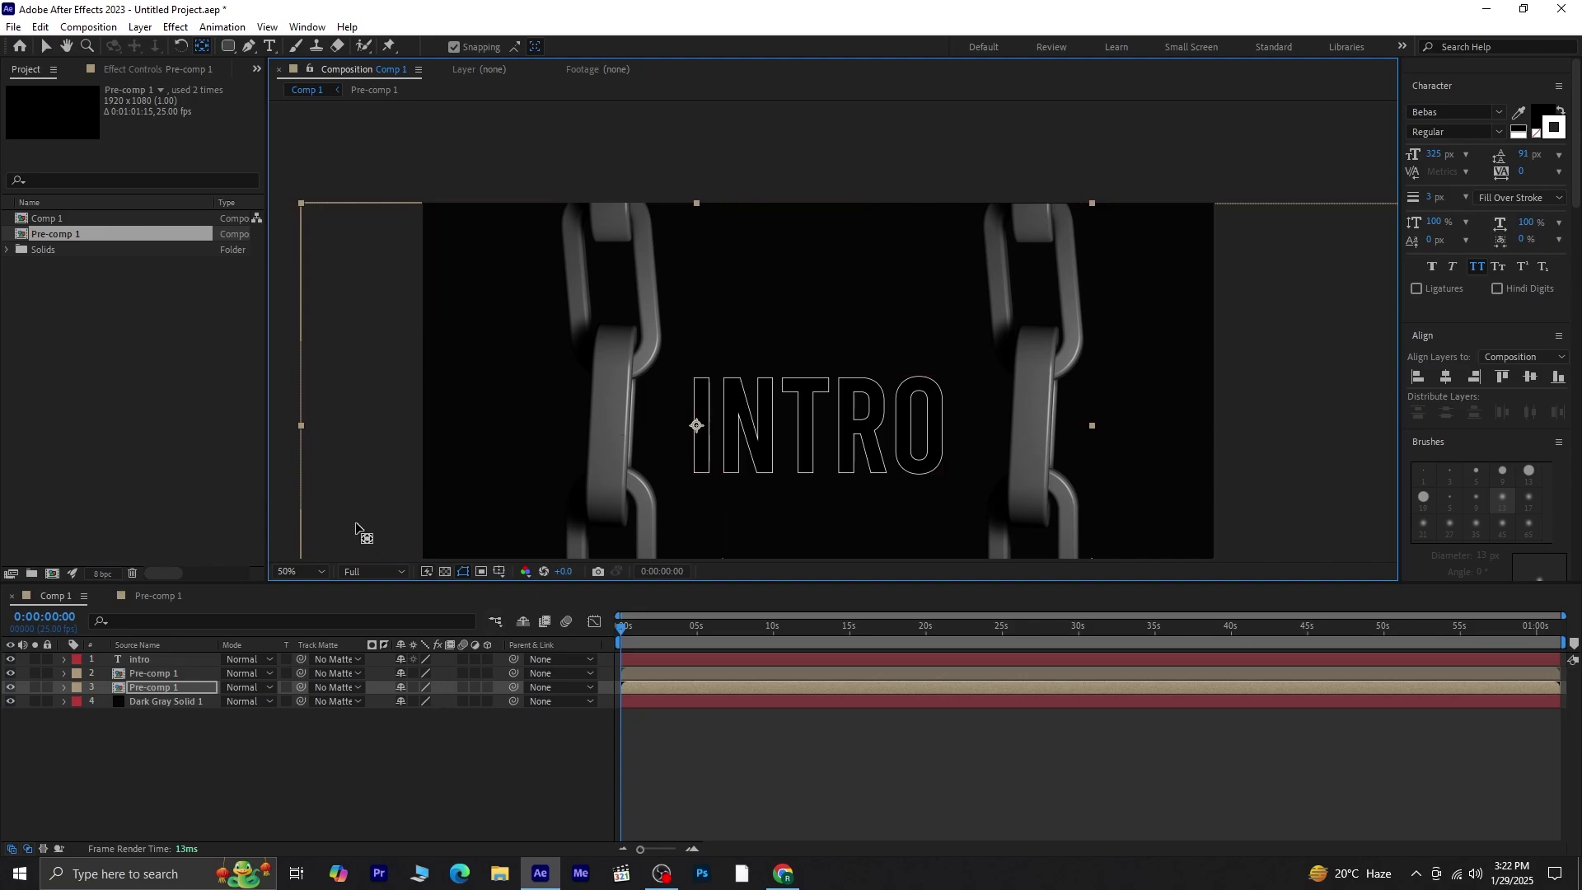
{"action": "left_click", "coordinate": [321, 571]}
{"action": "left_click", "coordinate": [300, 280]}
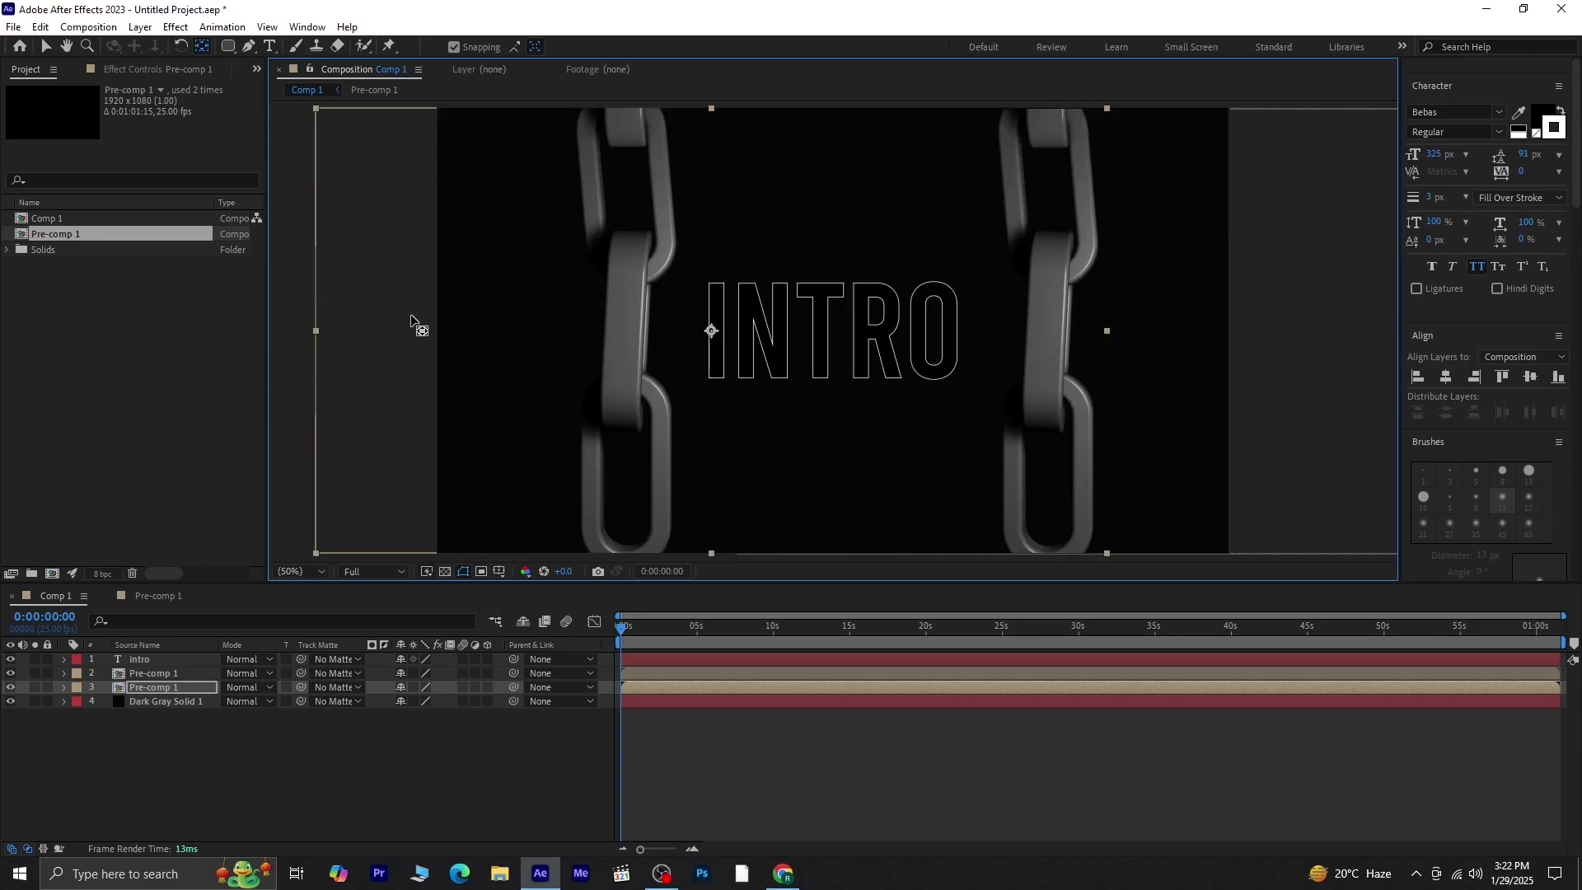
Apply the Bungee text animation preset to the INTRO layer at the first frame and preview the result.
{"action": "left_click", "coordinate": [138, 660]}
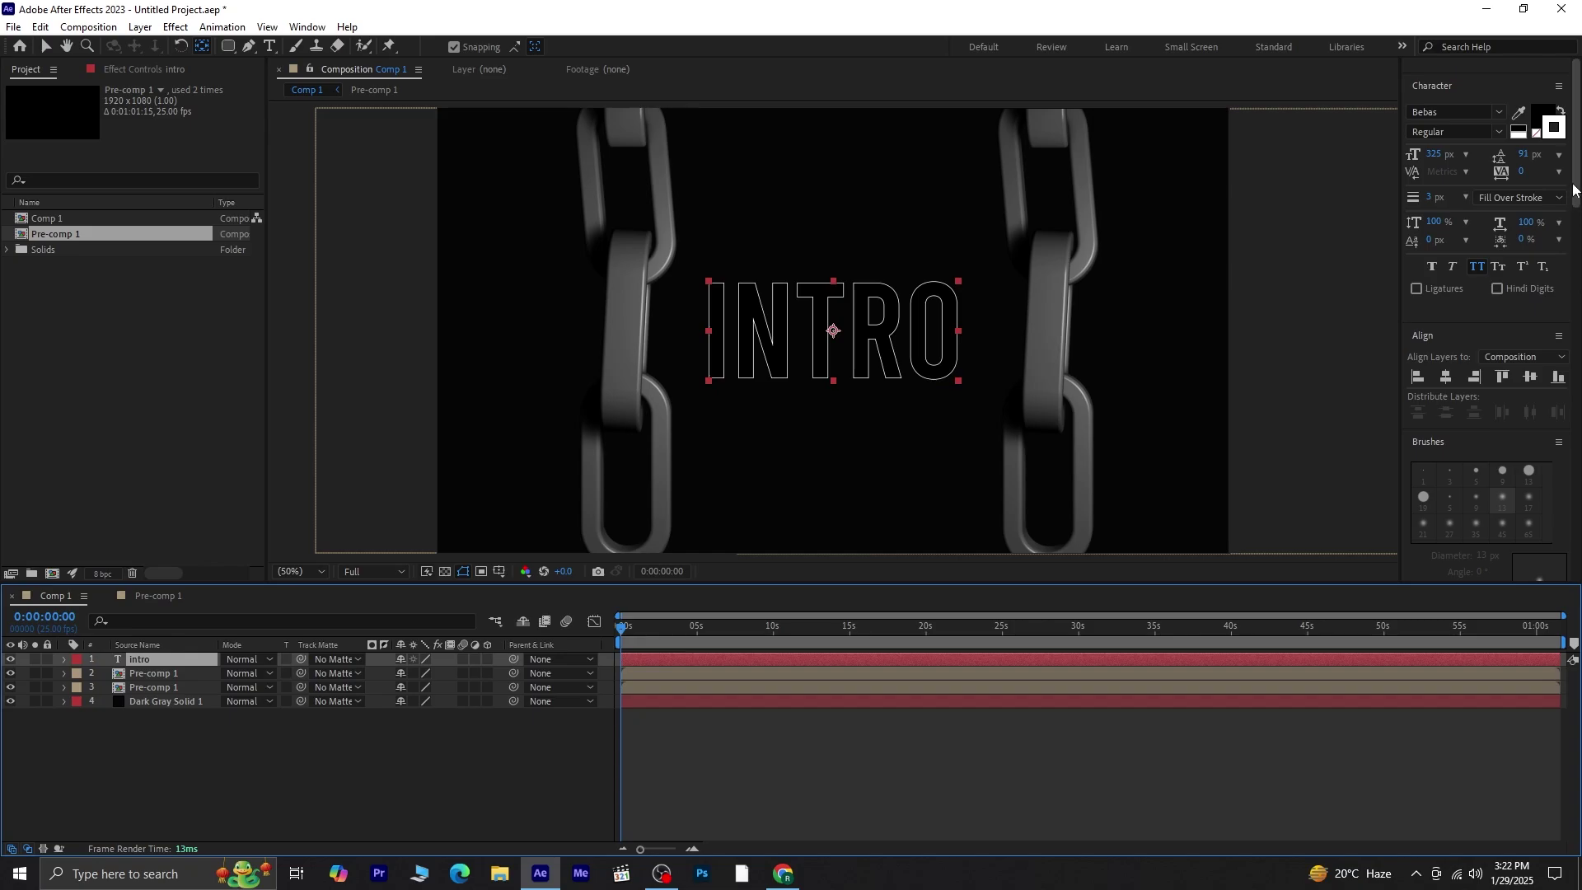
{"action": "scroll", "coordinate": [1576, 183], "scroll_direction": "up", "scroll_amount": 5}
{"action": "type", "text": "bungee"}
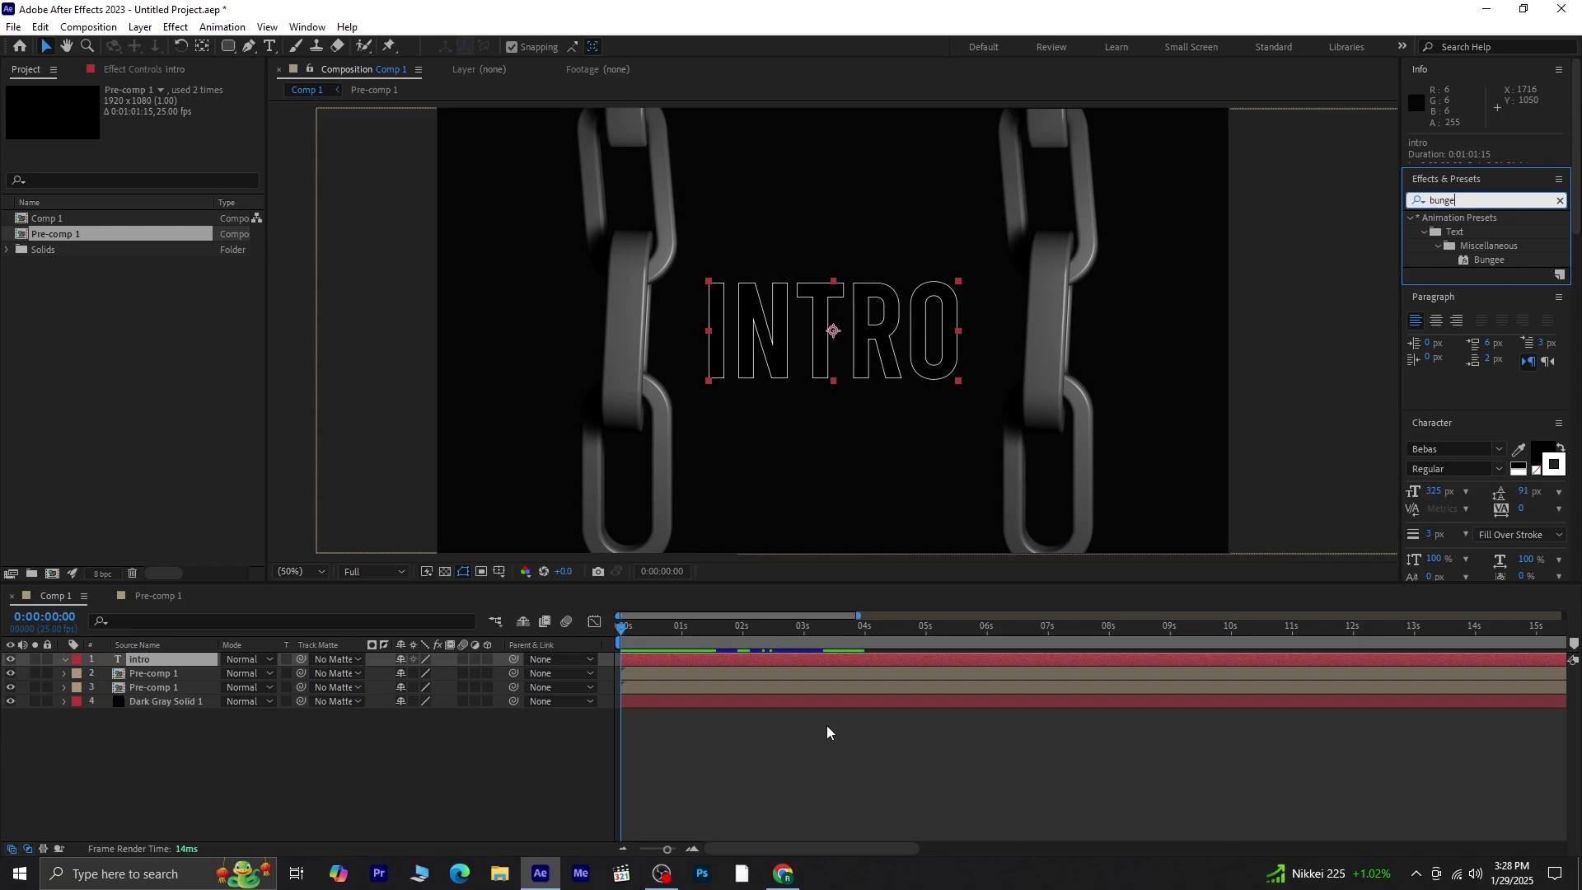
{"action": "double_click", "coordinate": [1483, 260]}
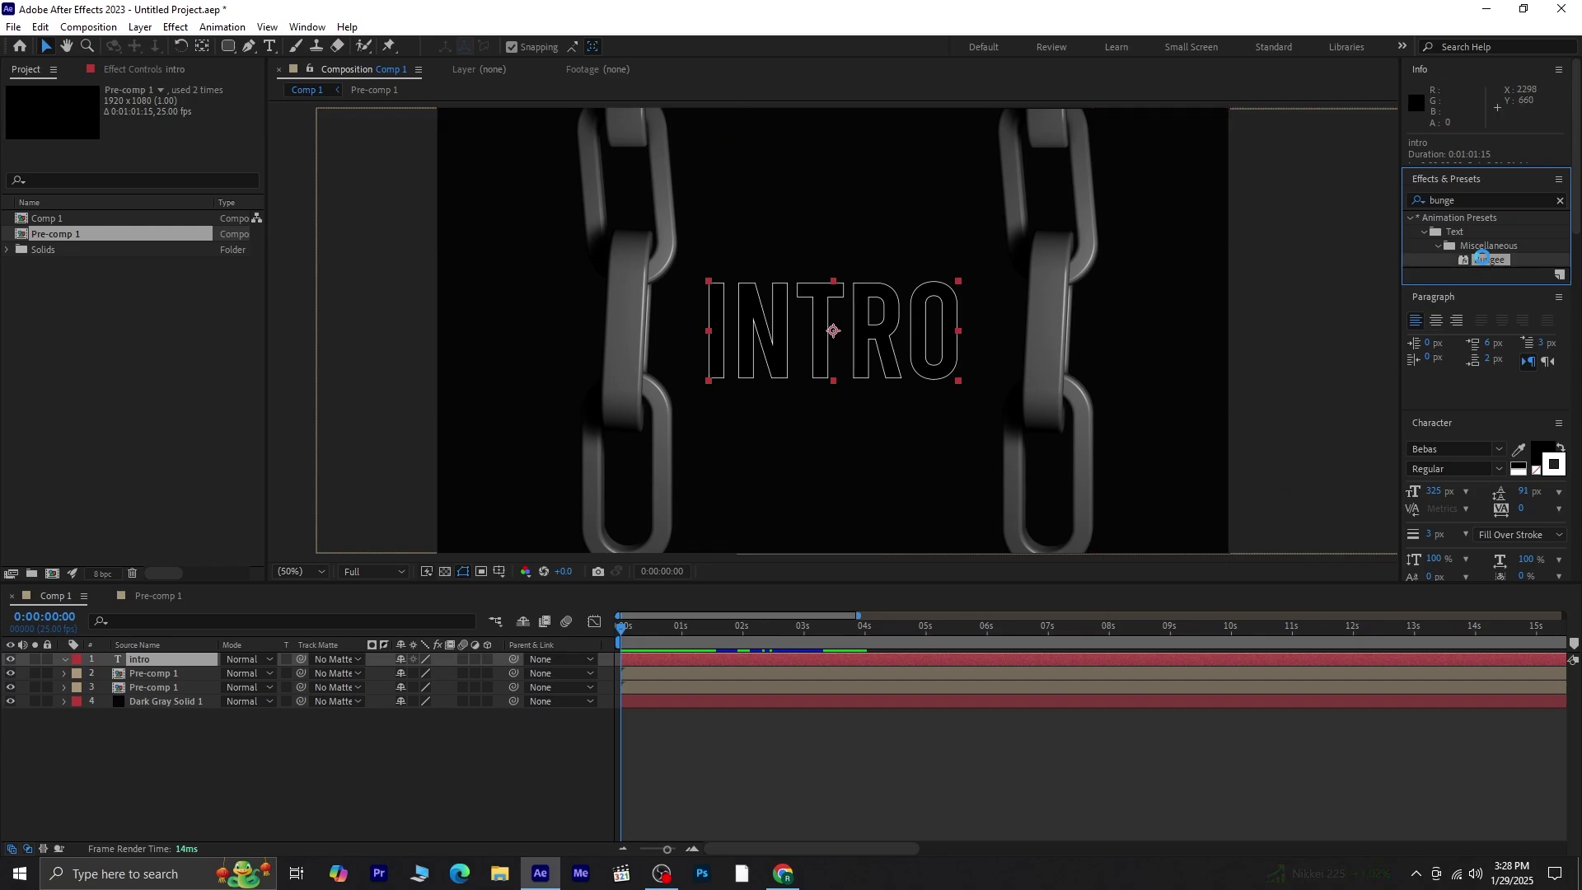
{"action": "left_click", "coordinate": [725, 666]}
{"action": "key", "text": "space"}
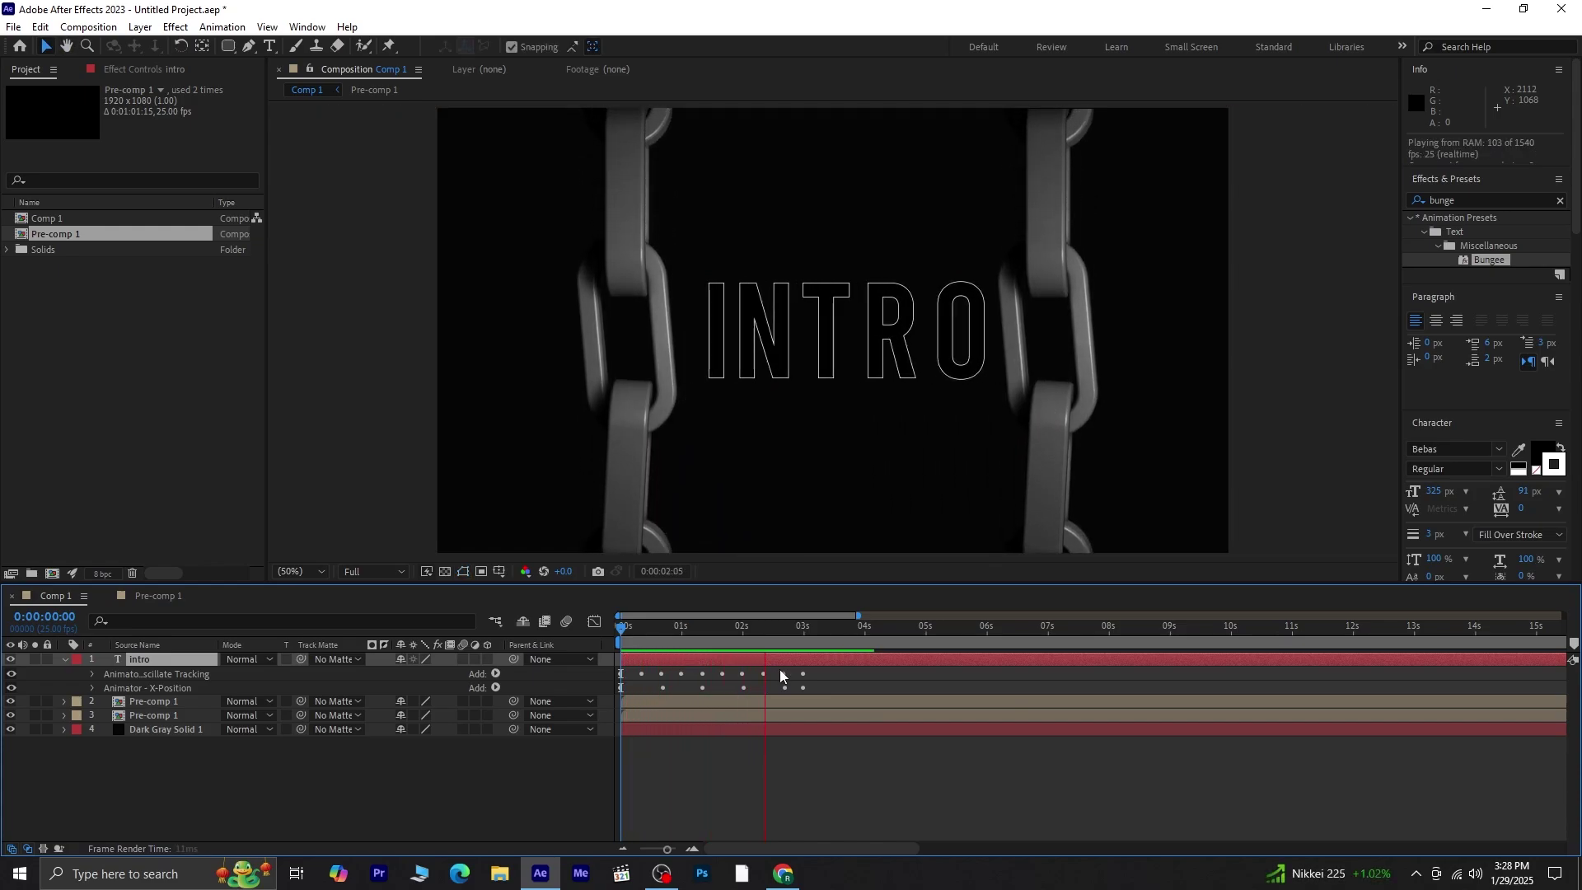
{"action": "key", "text": "space"}
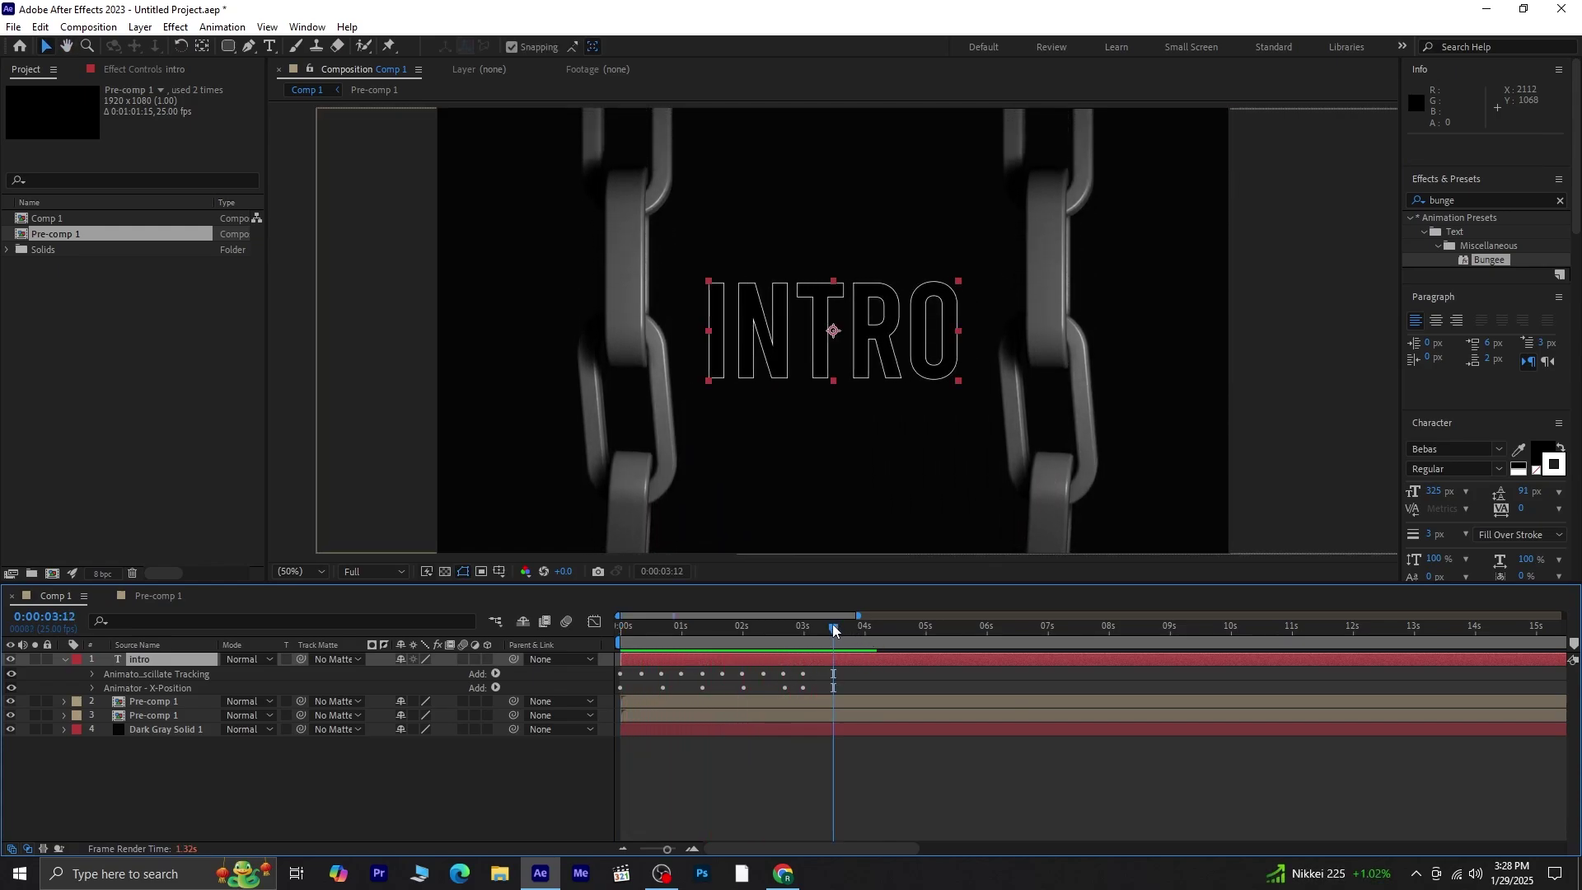
Return to the first frame and delete the Offset and Tracking Amount keyframes of the INTRO layer's tracking animator.
{"action": "left_click_drag", "start_coordinate": [834, 630], "coordinate": [620, 631]}
{"action": "key", "text": "u"}
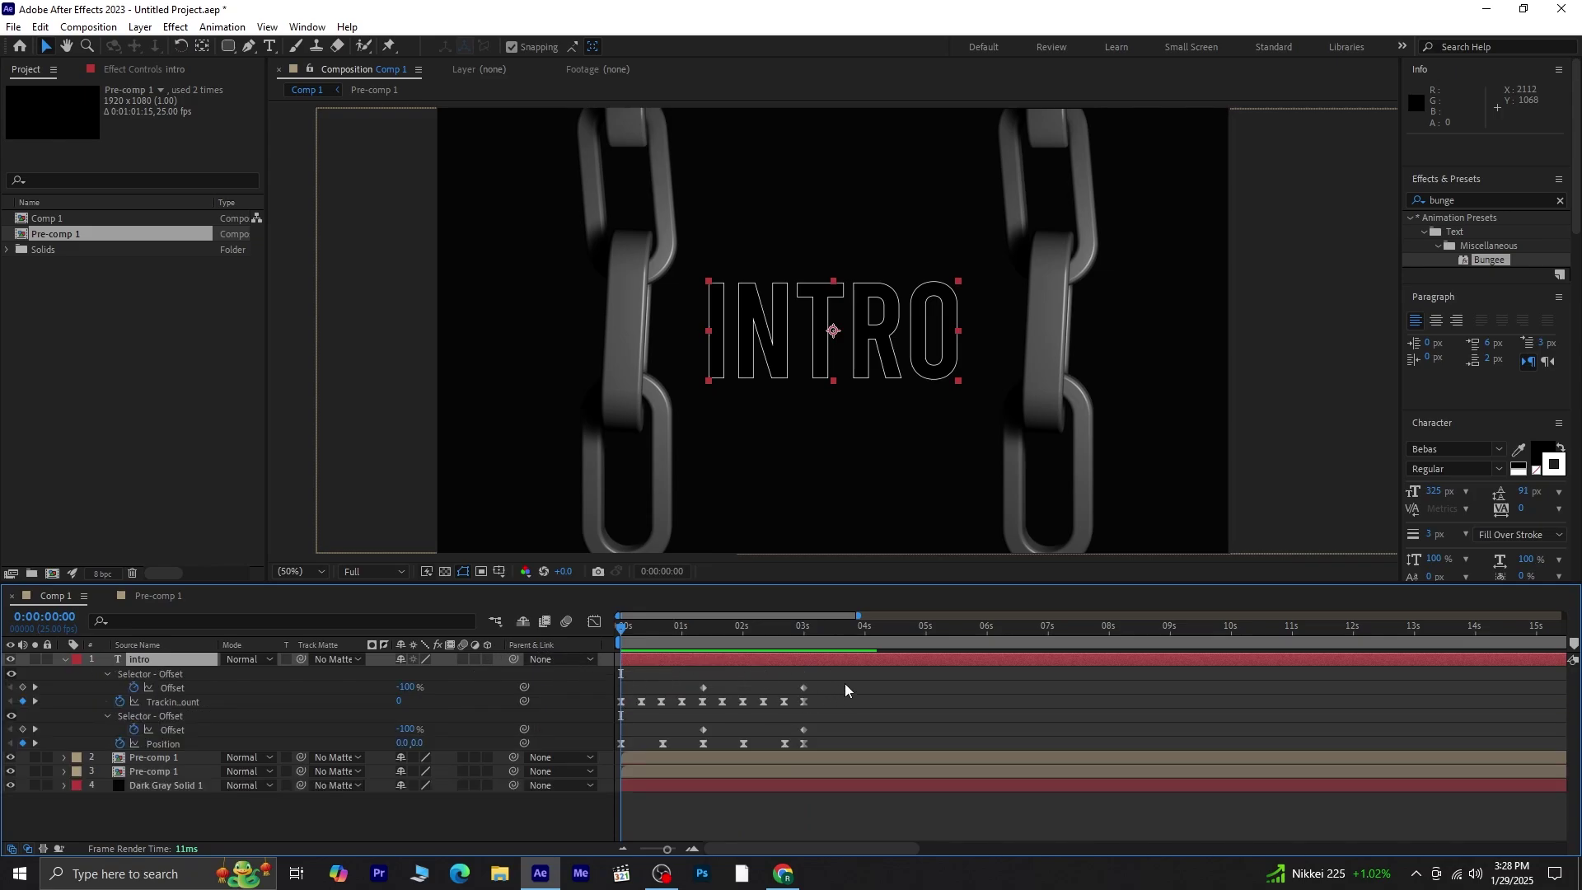
{"action": "left_click_drag", "start_coordinate": [846, 684], "coordinate": [602, 711]}
{"action": "key", "text": "Delete"}
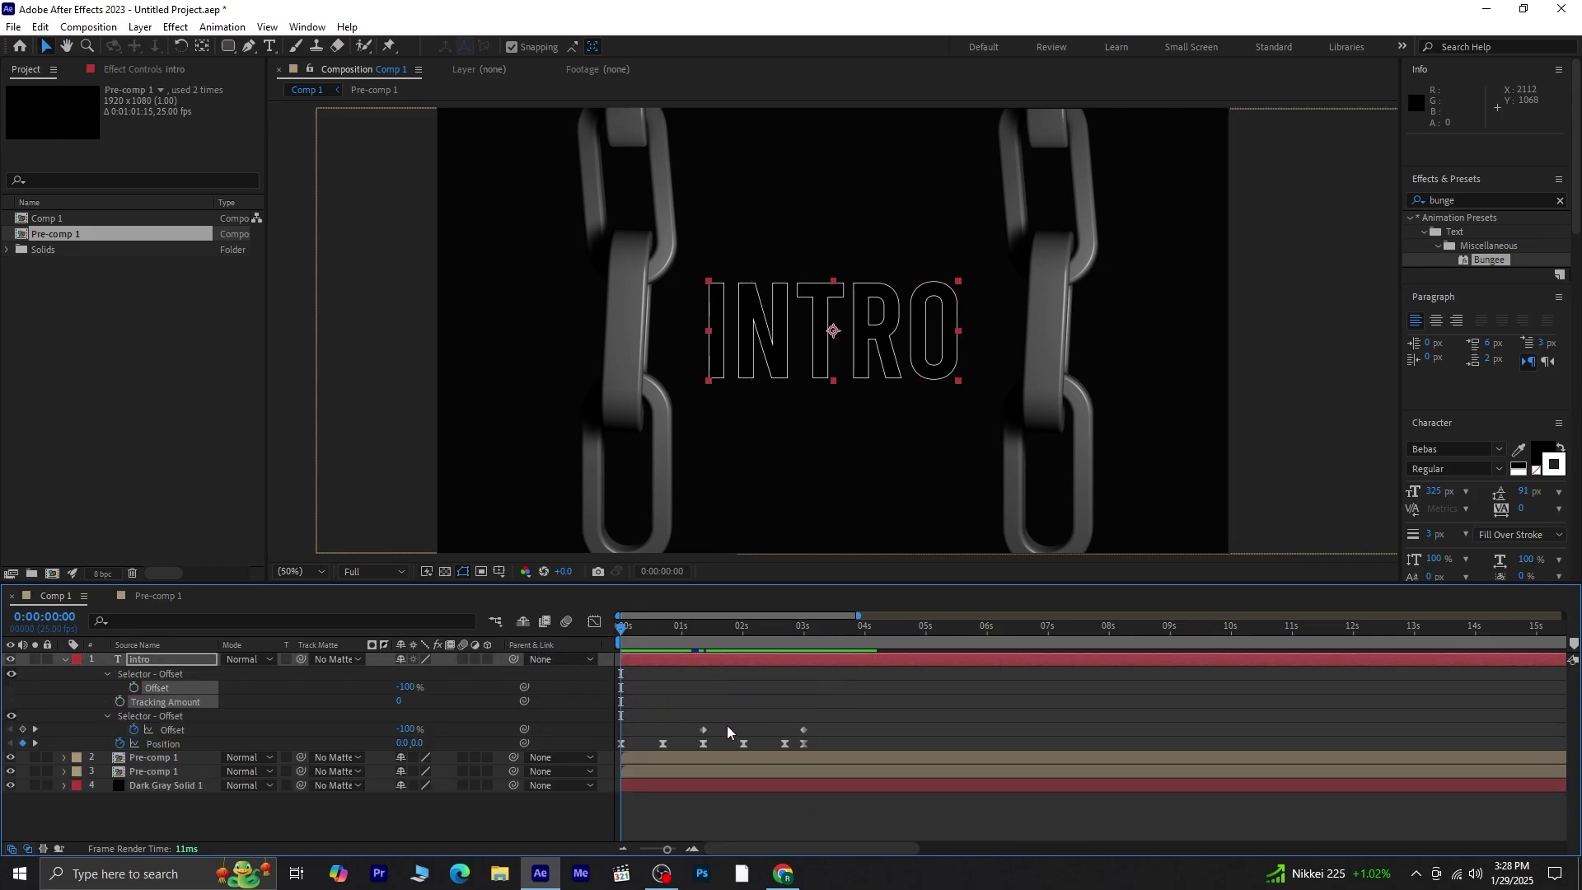
Shorten the INTRO animation by removing the surplus late Position keyframes and moving the final Offset and Position keyframes to about 2 seconds, and preview it.
{"action": "left_click_drag", "start_coordinate": [727, 731], "coordinate": [775, 750]}
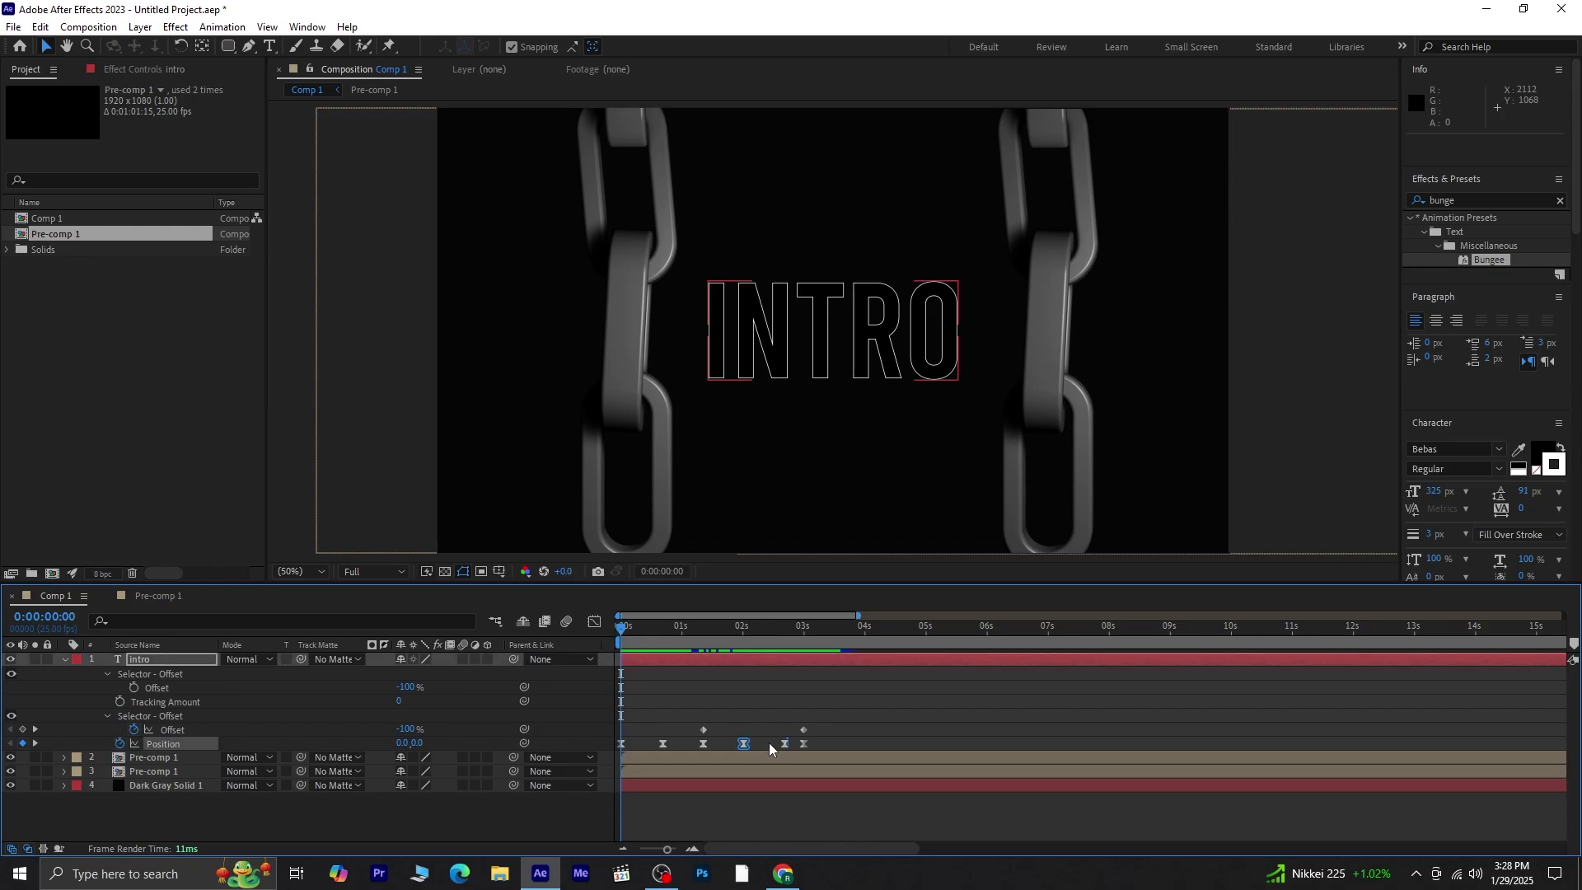
{"action": "left_click", "coordinate": [683, 732]}
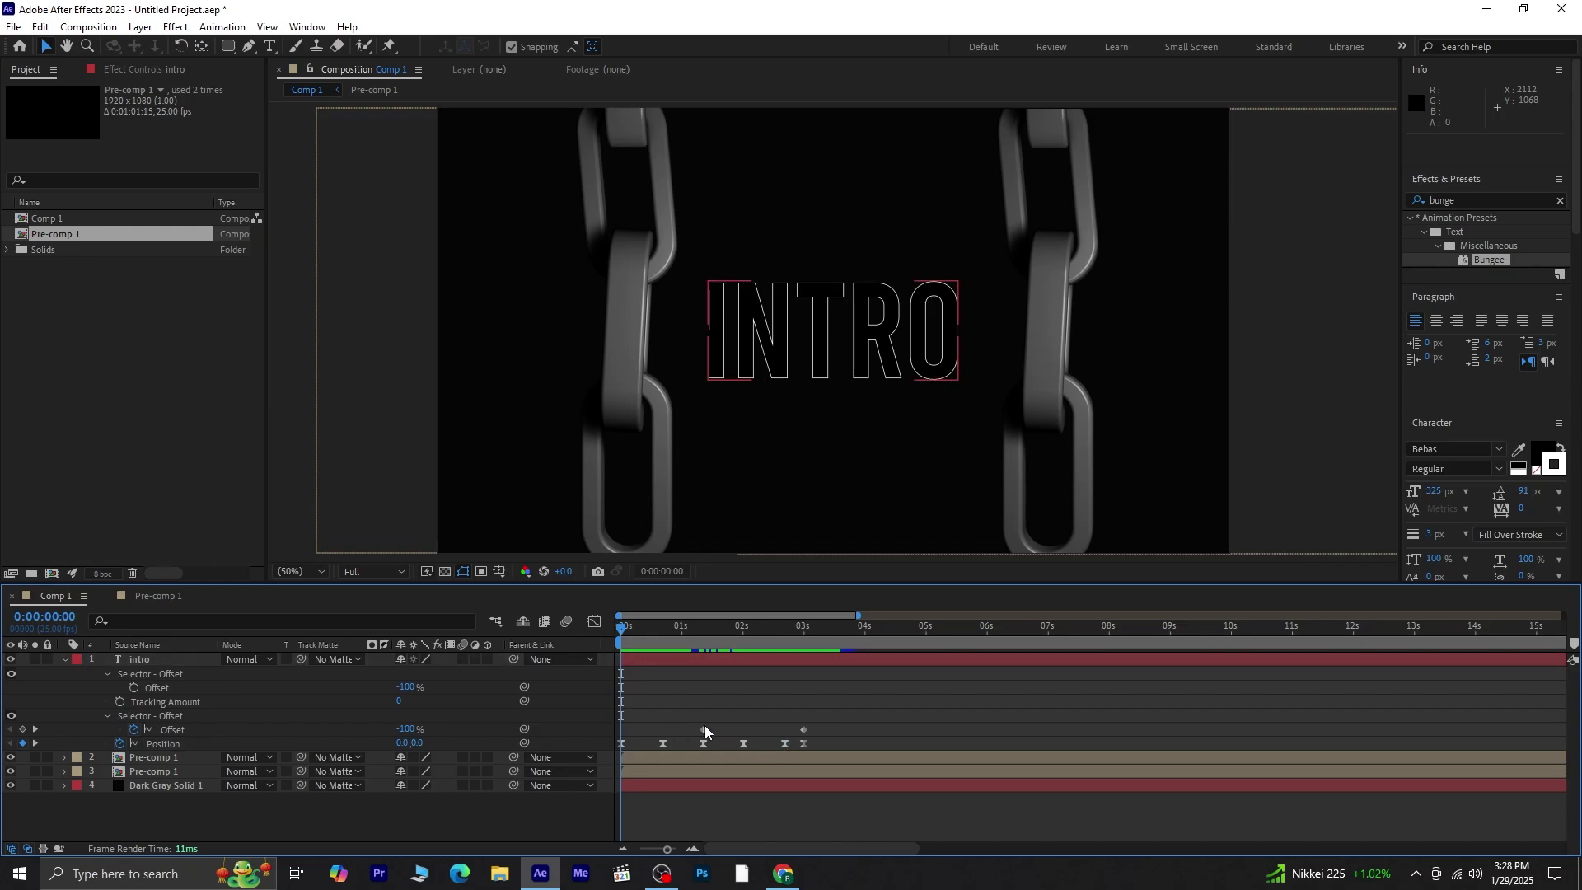
{"action": "mouse_move", "coordinate": [740, 737]}
{"action": "left_mouse_down"}
{"action": "mouse_move", "coordinate": [800, 746]}
{"action": "mouse_move", "coordinate": [745, 746]}
{"action": "left_mouse_up"}
{"action": "key", "text": "space"}
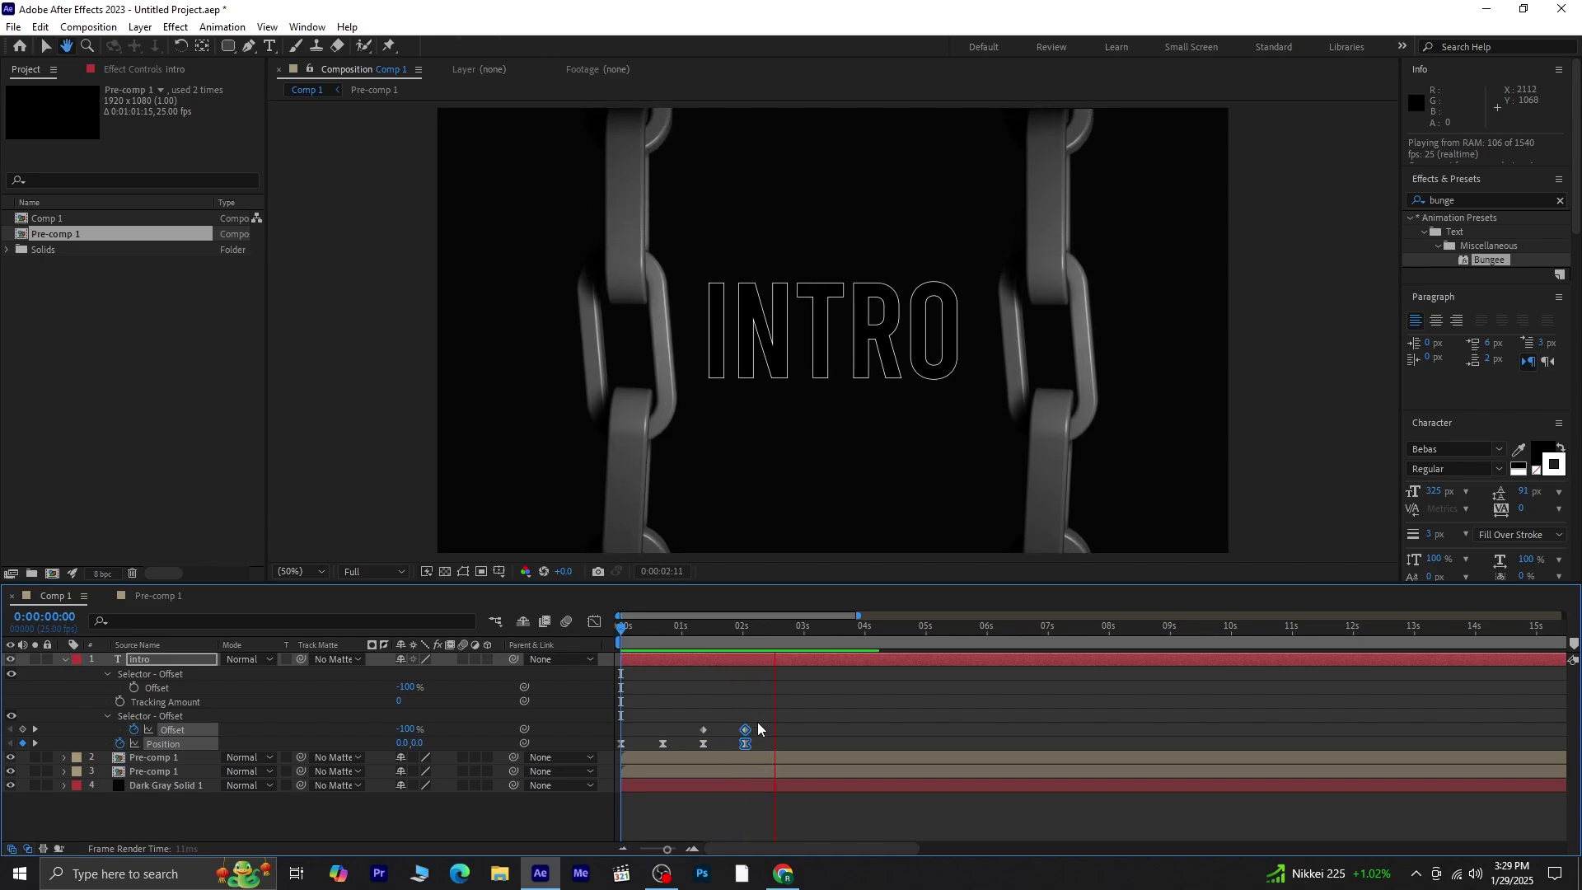
{"action": "key", "text": "space"}
Move the first Offset keyframe of the INTRO layer to 0:00:00:18 and delete the Position keyframe between the second and last ones.
{"action": "left_click_drag", "start_coordinate": [703, 729], "coordinate": [665, 729]}
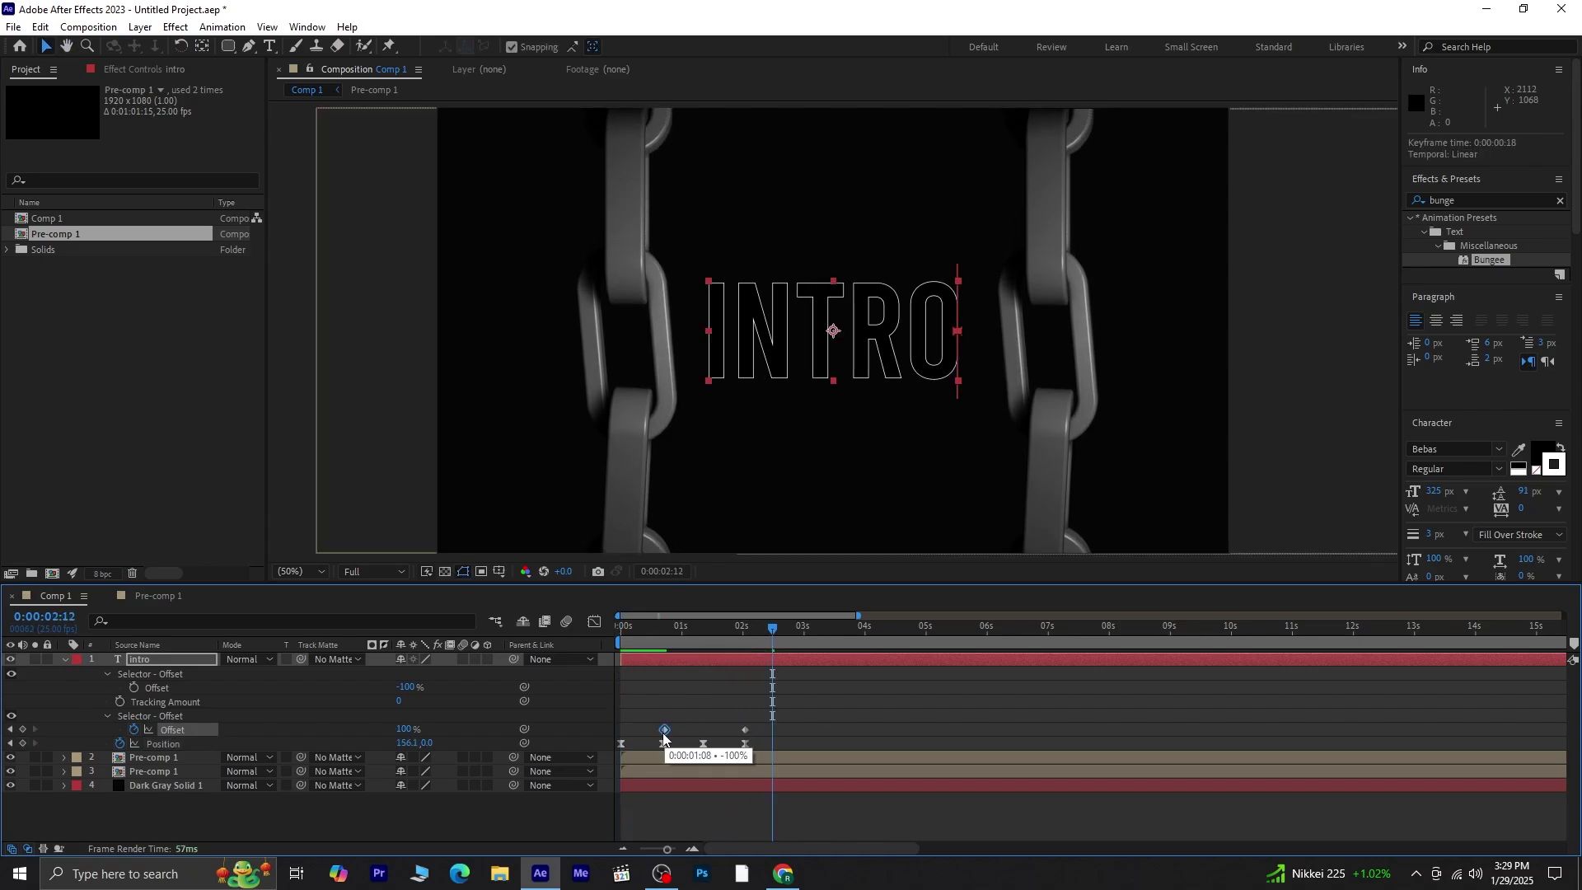
{"action": "left_click", "coordinate": [703, 744]}
{"action": "key", "text": "Delete"}
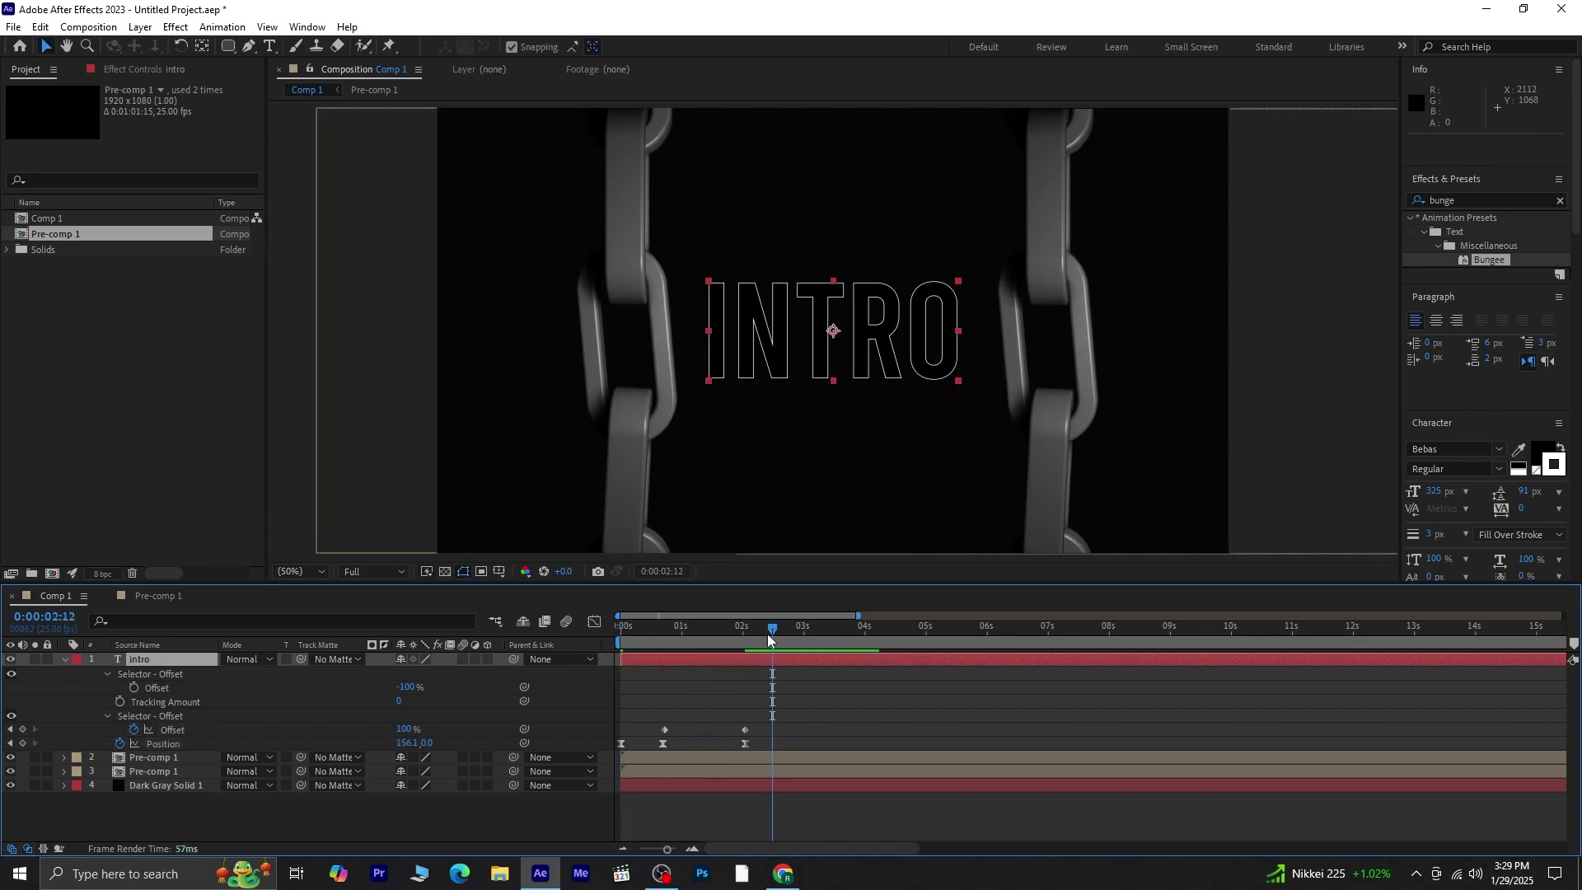
Set the INTRO layer's first Offset keyframe to -11% and its second Position keyframe to -357.0, 0.0, and preview the animation.
{"action": "left_click_drag", "start_coordinate": [772, 630], "coordinate": [490, 659]}
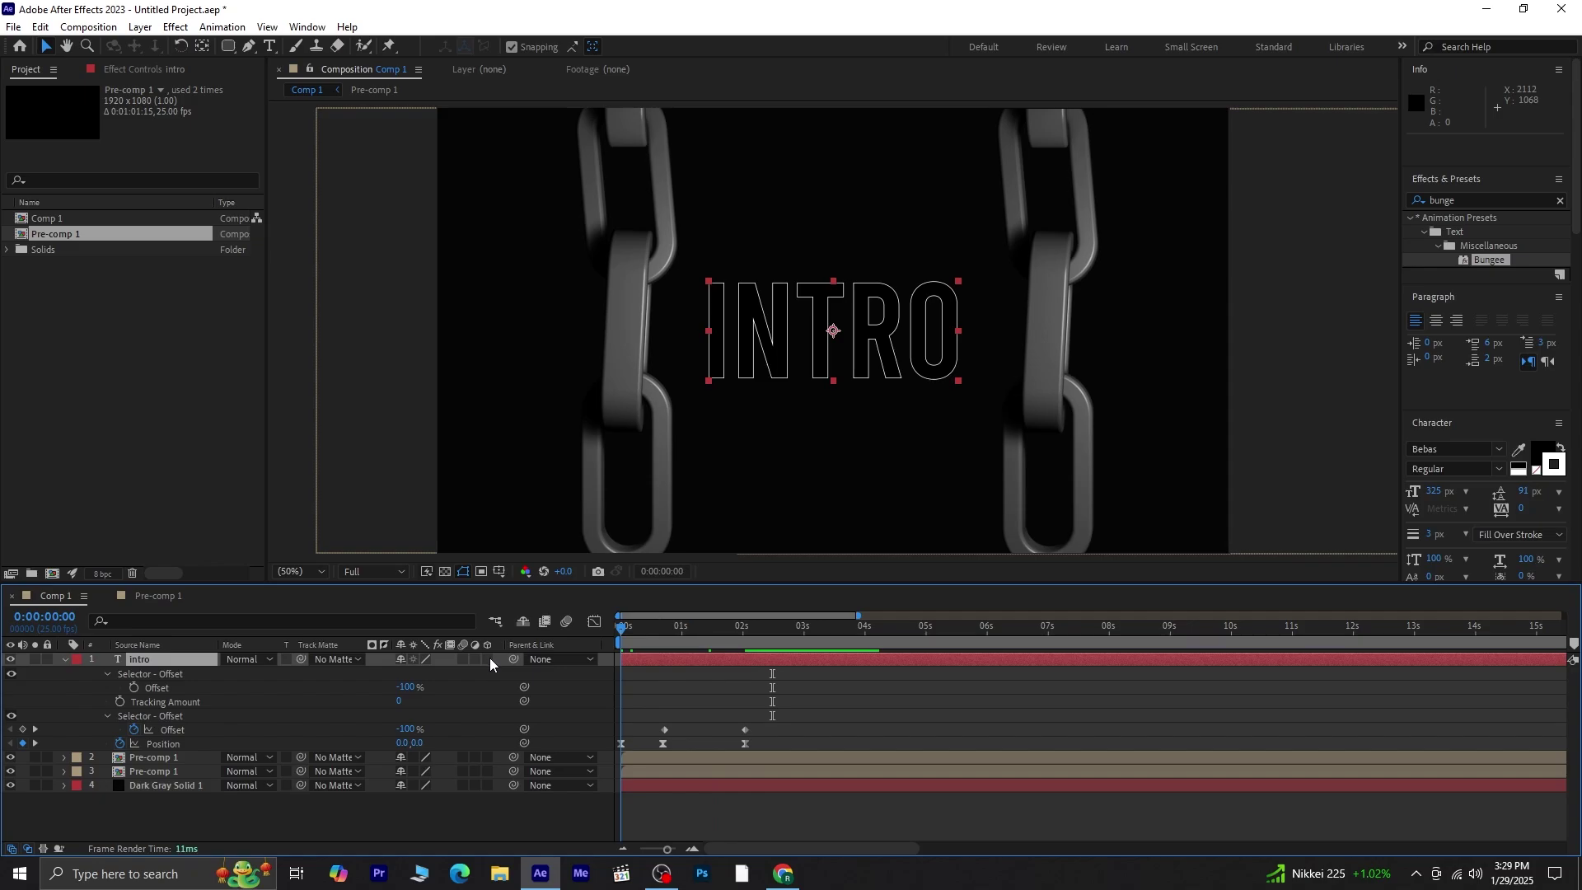
{"action": "left_click", "coordinate": [35, 745]}
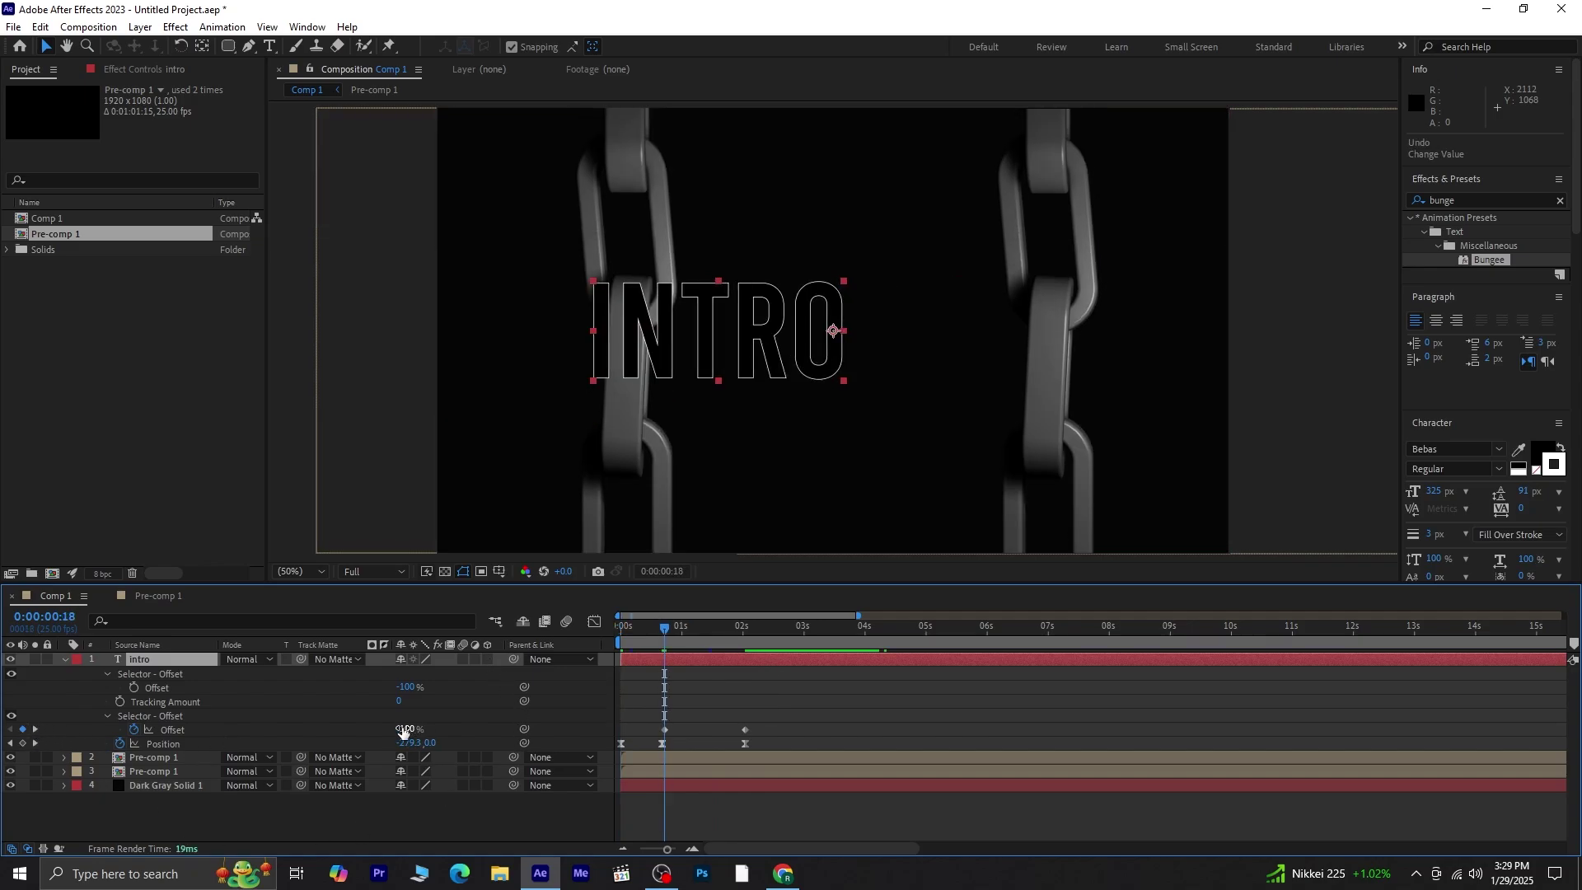
{"action": "left_click_drag", "start_coordinate": [406, 729], "coordinate": [477, 729]}
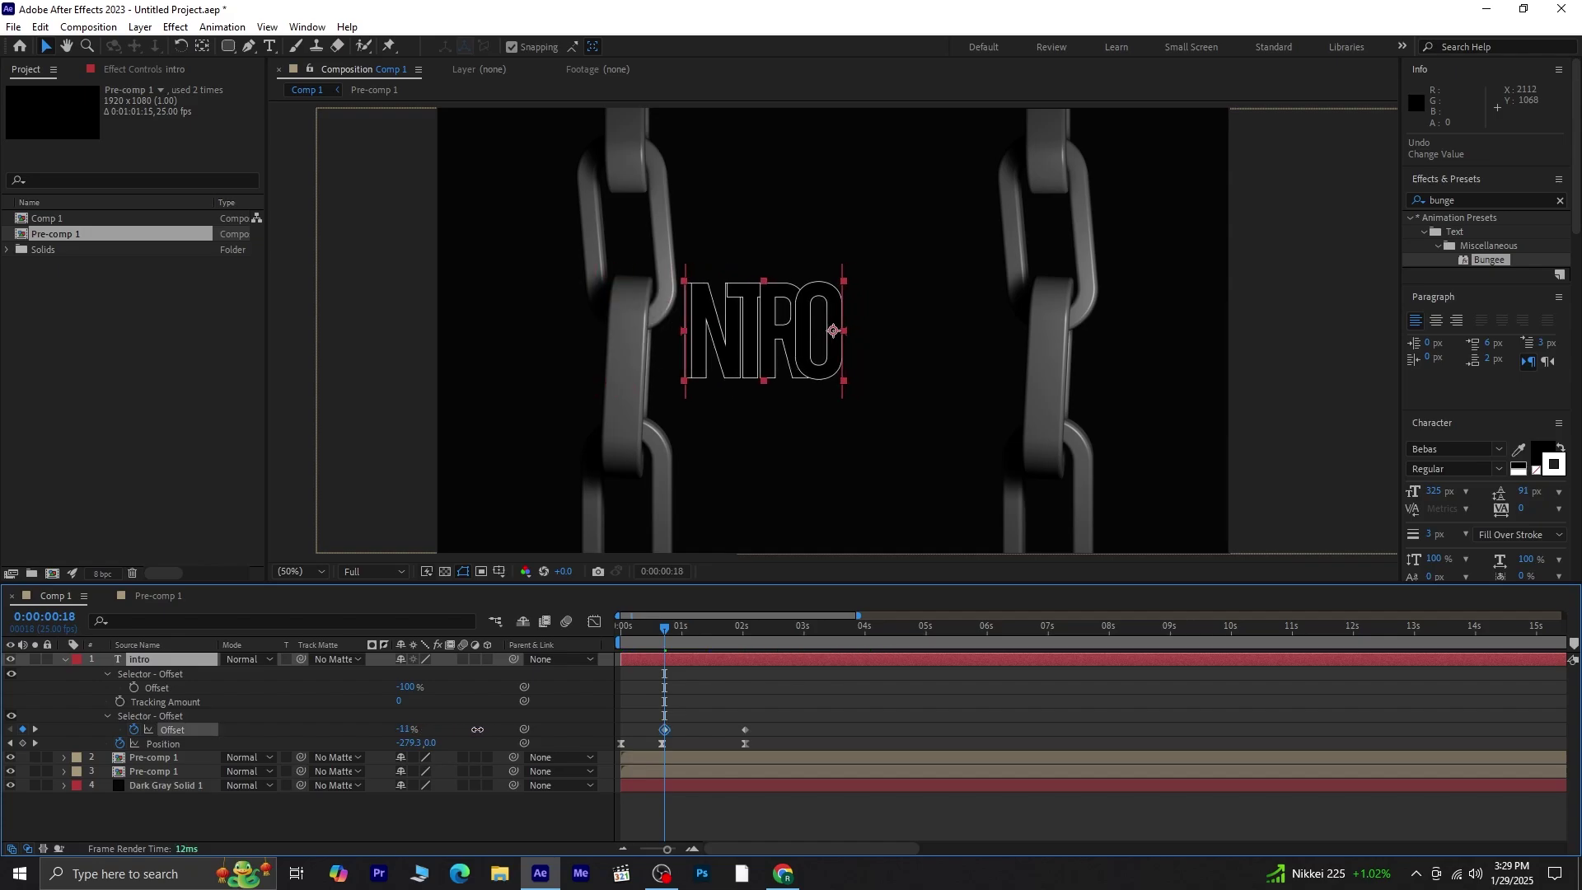
{"action": "left_click", "coordinate": [10, 743]}
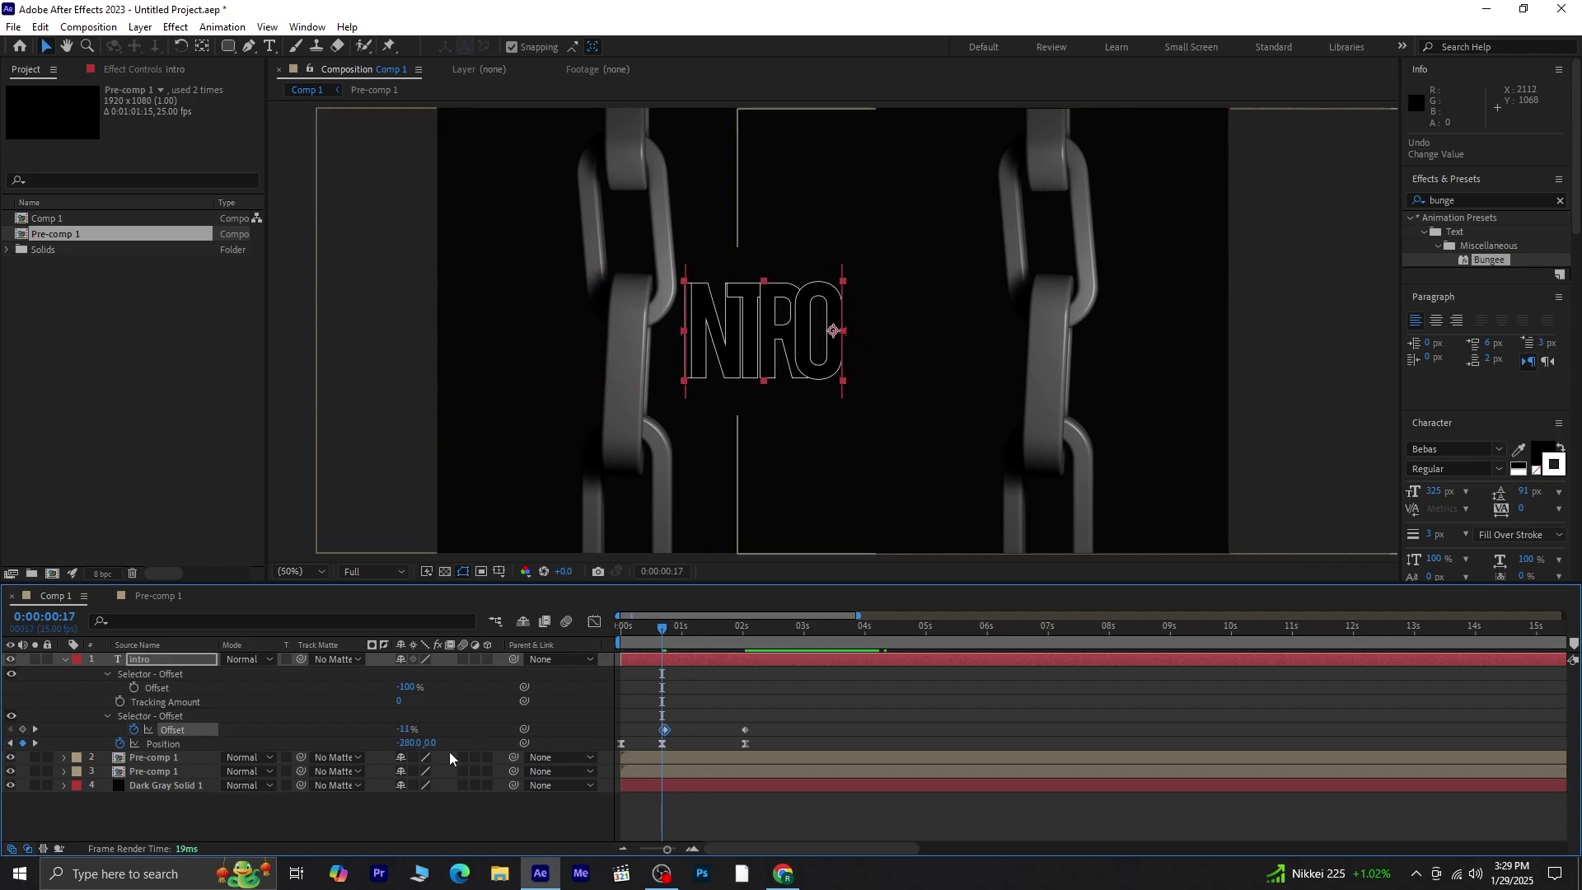
{"action": "left_click_drag", "start_coordinate": [407, 743], "coordinate": [346, 744]}
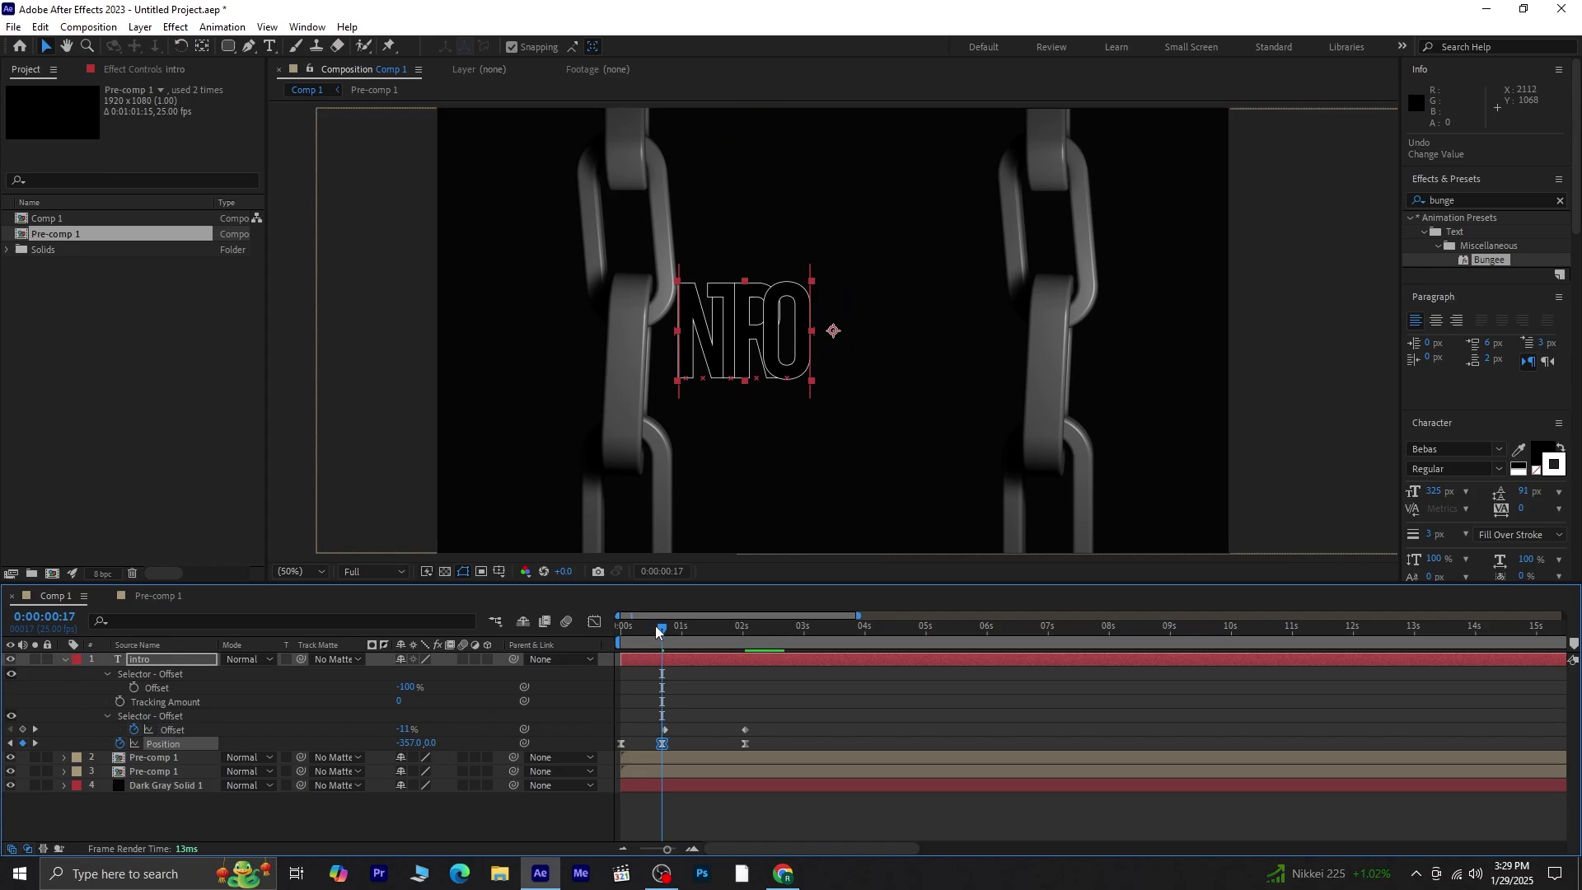
{"action": "key", "text": "space"}
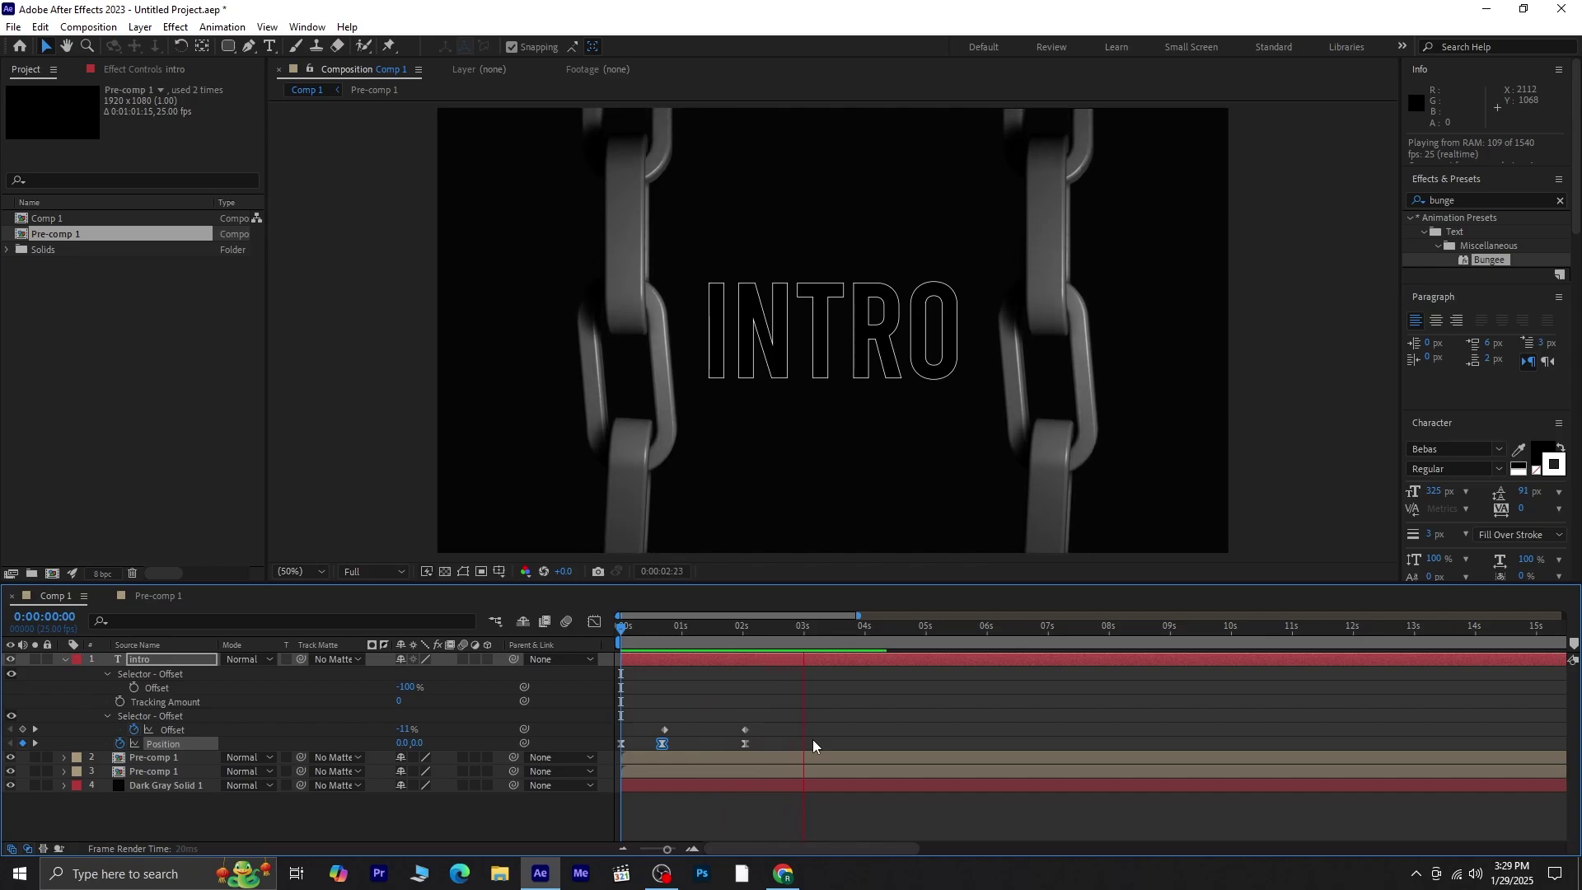
{"action": "key", "text": "space"}
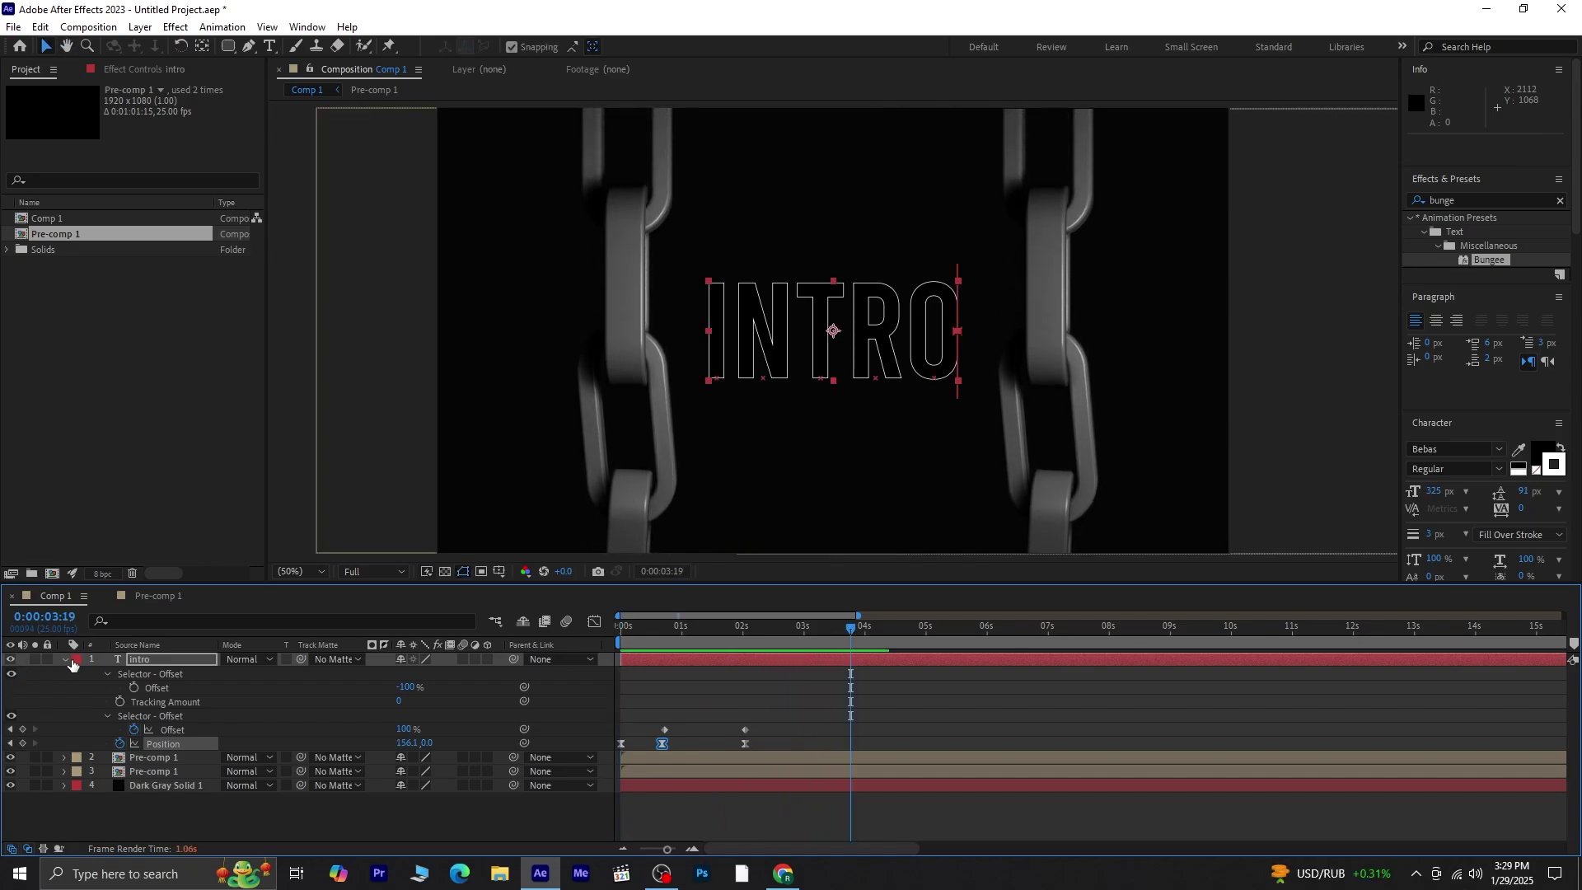
Collapse the INTRO layer's properties and play the finished intro from the first frame.
{"action": "left_click", "coordinate": [66, 660]}
{"action": "left_click", "coordinate": [498, 783]}
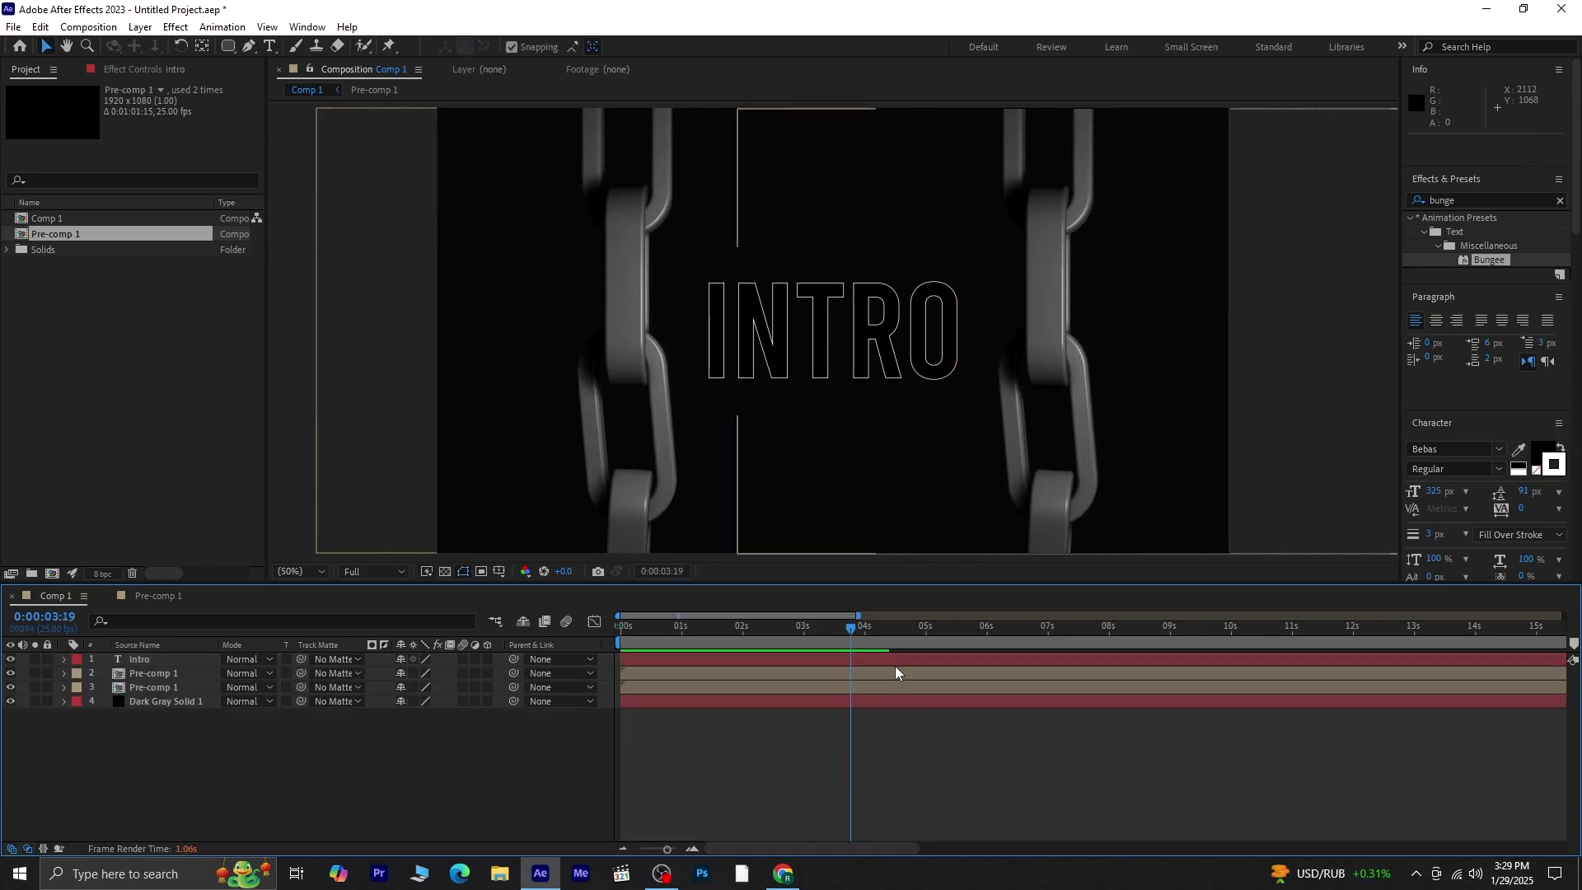
{"action": "left_click_drag", "start_coordinate": [849, 633], "coordinate": [622, 631]}
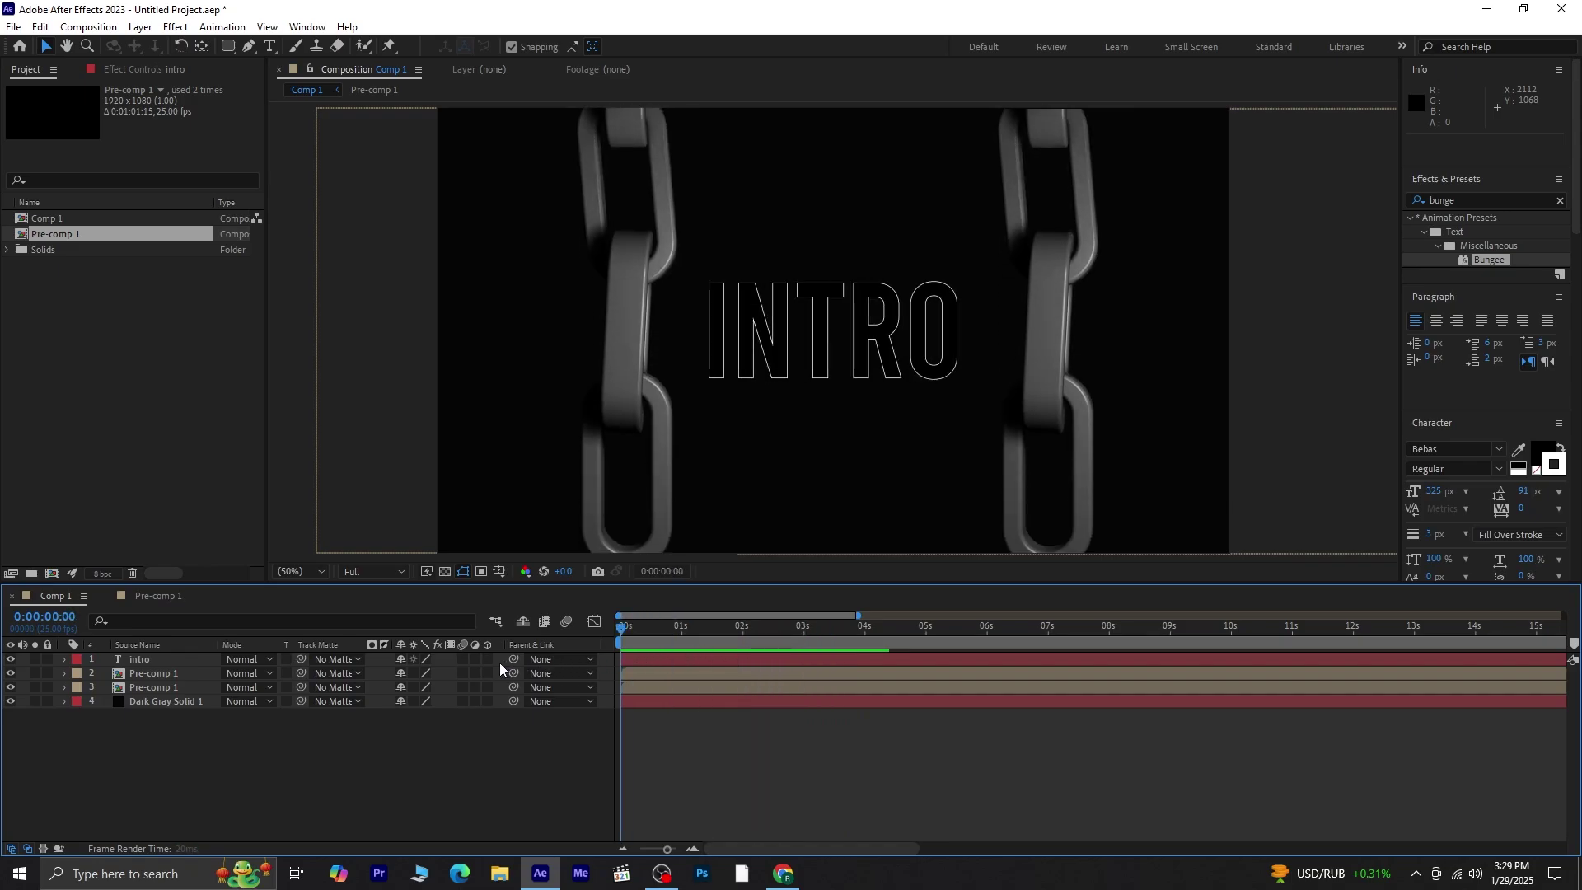
{"action": "key", "text": "ctrl+z"}
{"action": "key", "text": "space"}
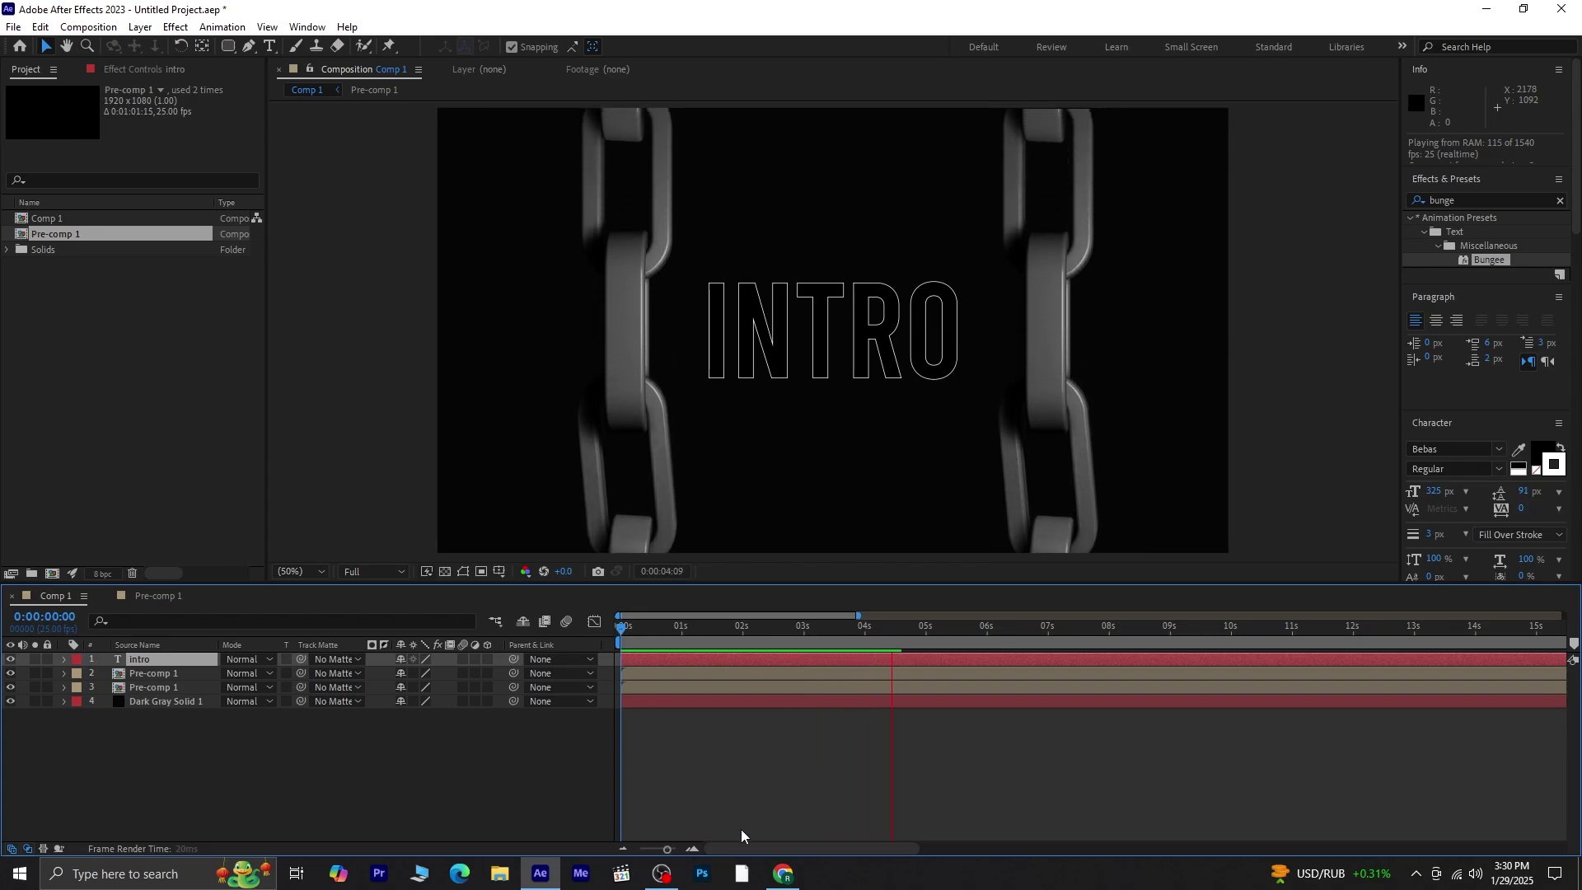
{"action": "key", "text": "space"}
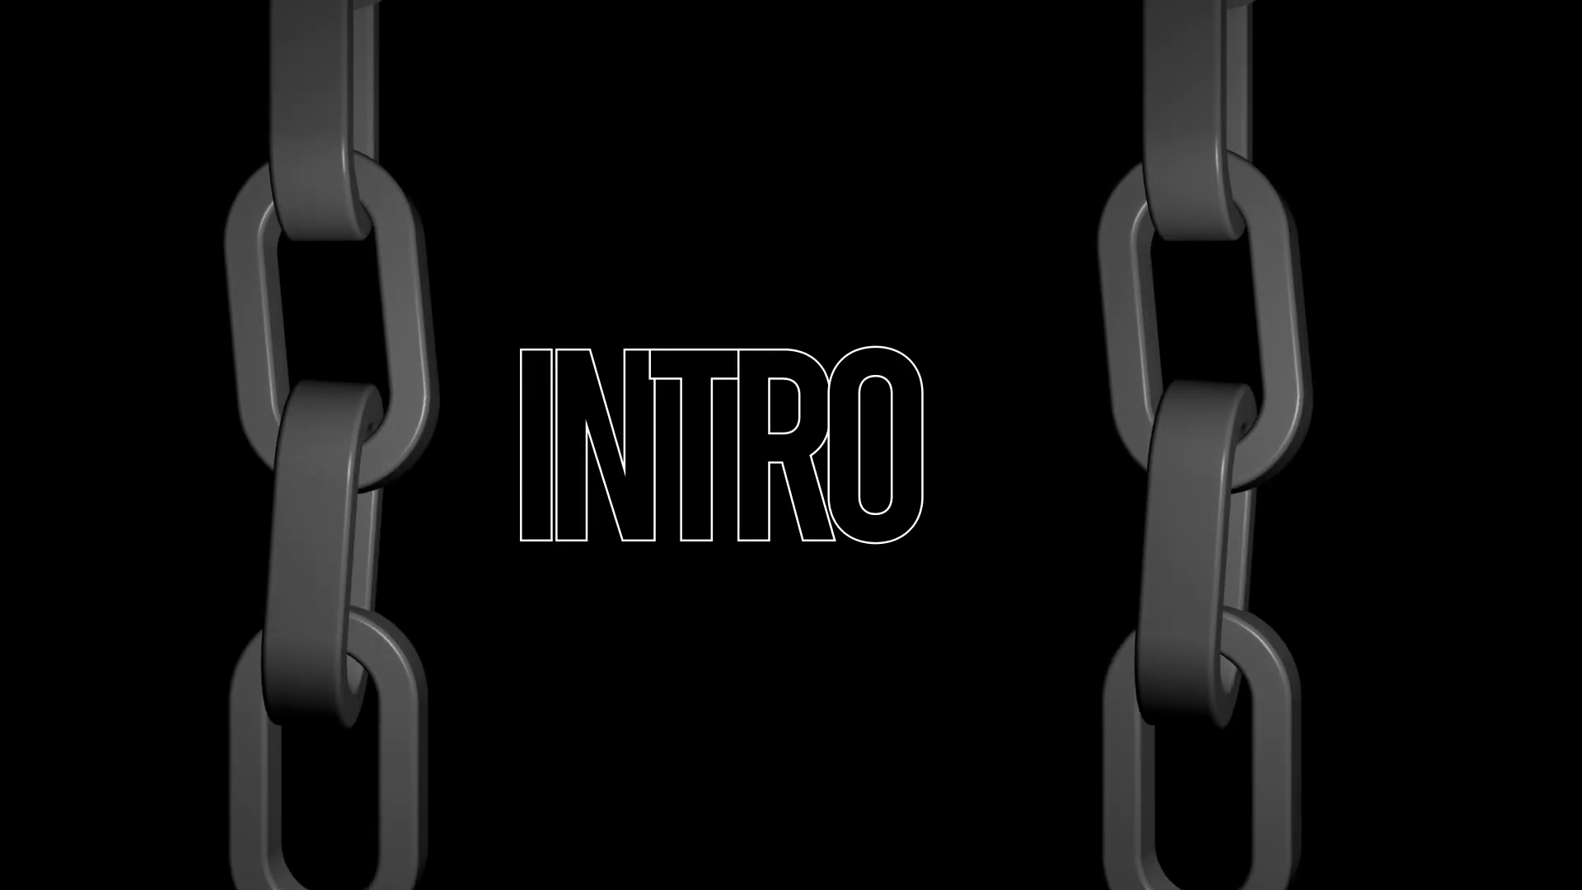